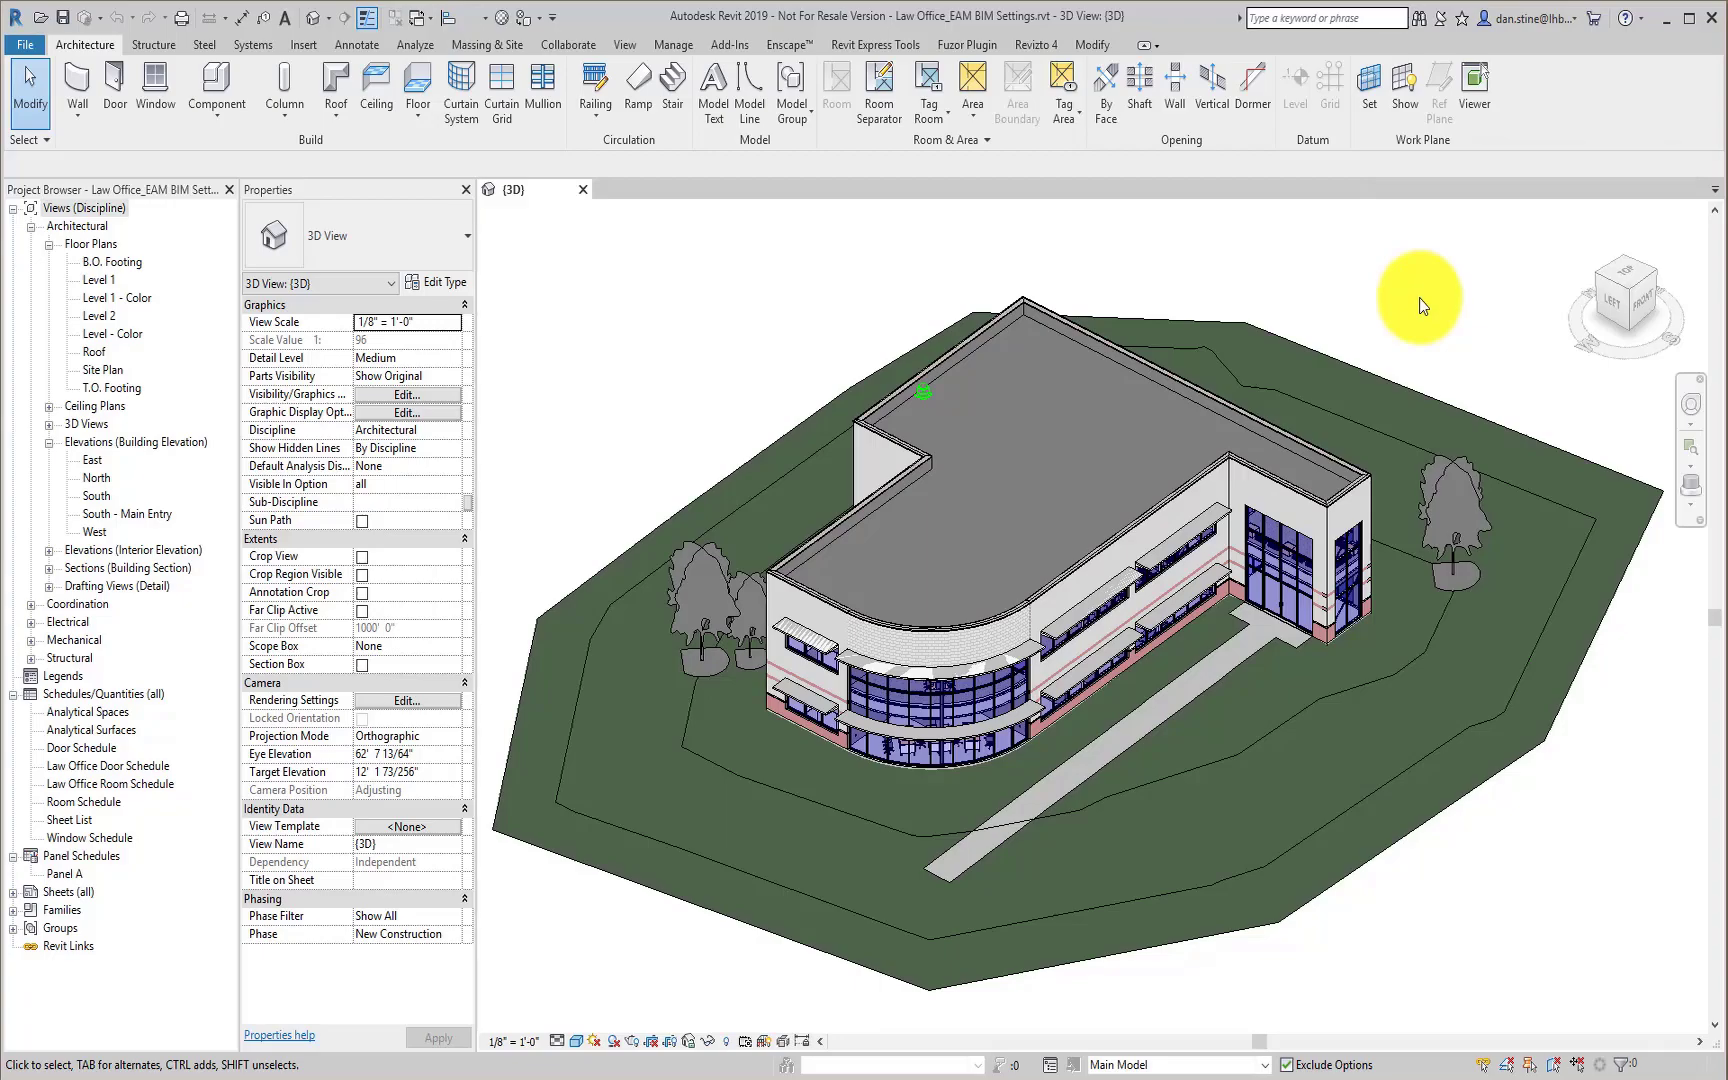
Step: Reach the Conceptual Types through Analyze > Energy Settings > Other Options
{"action": "left_click", "coordinate": [413, 46]}
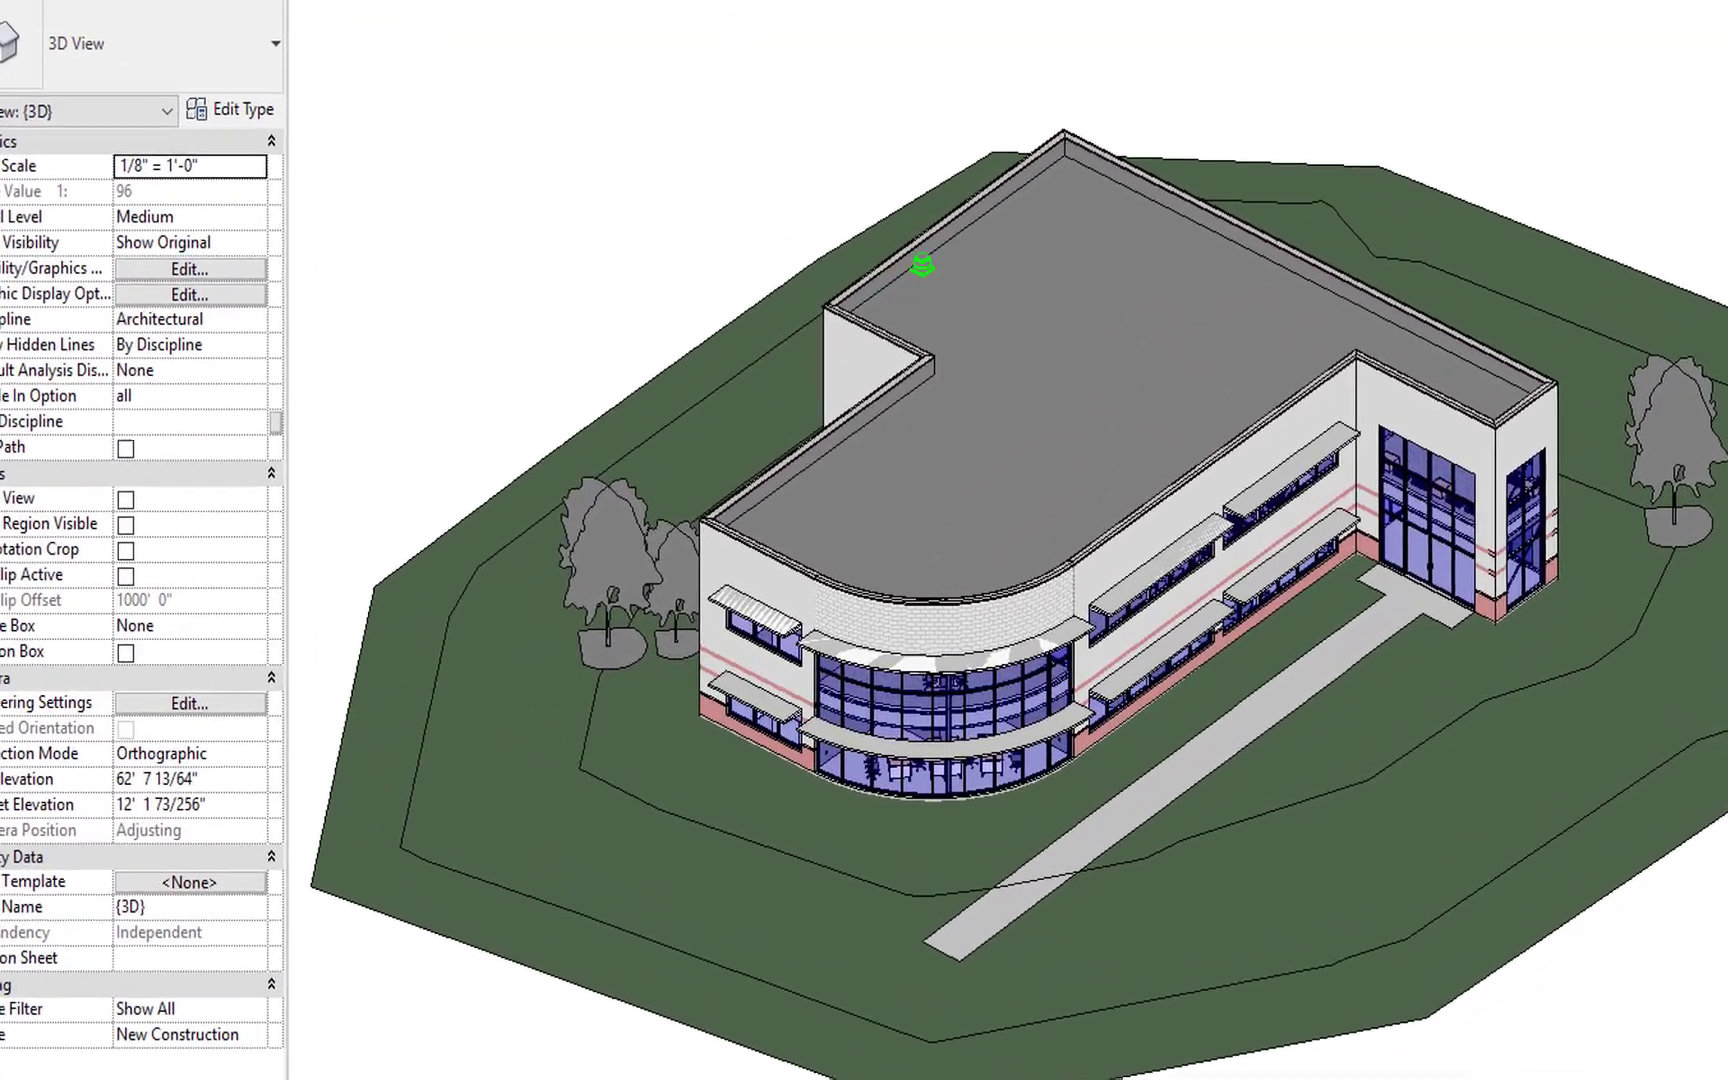
{"action": "left_click", "coordinate": [1535, 139]}
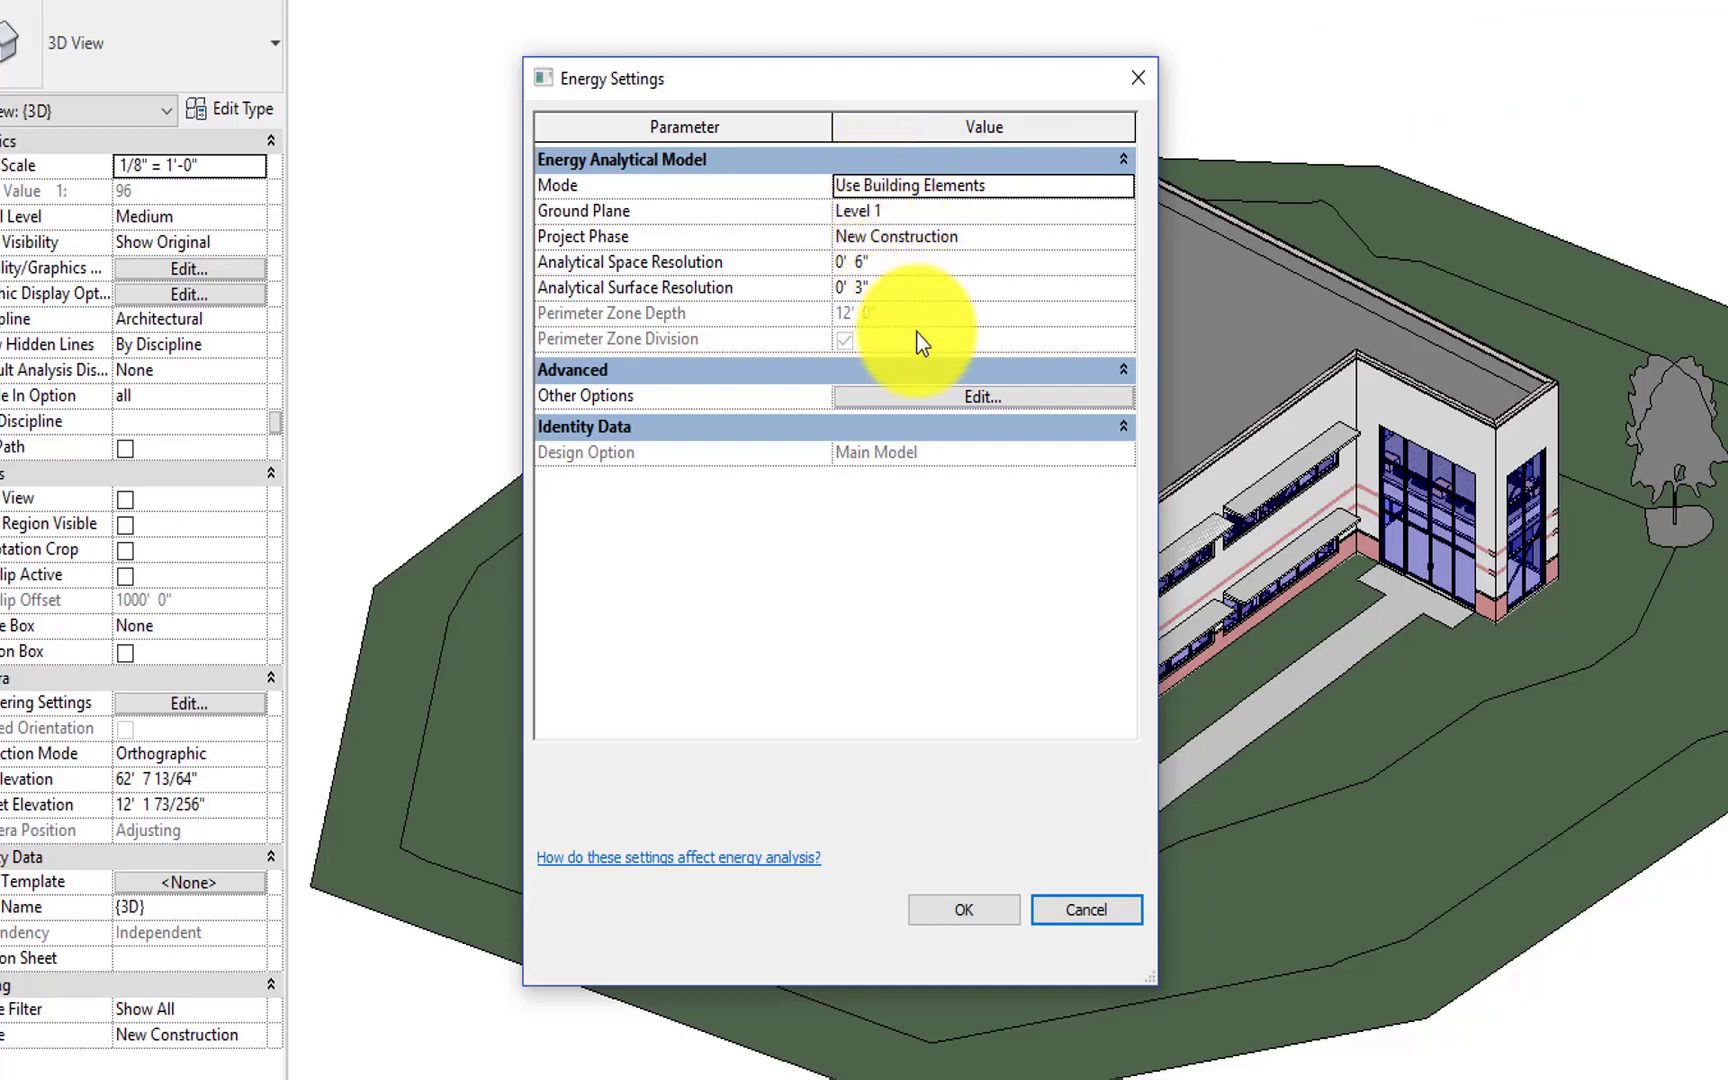
{"action": "left_click", "coordinate": [919, 400]}
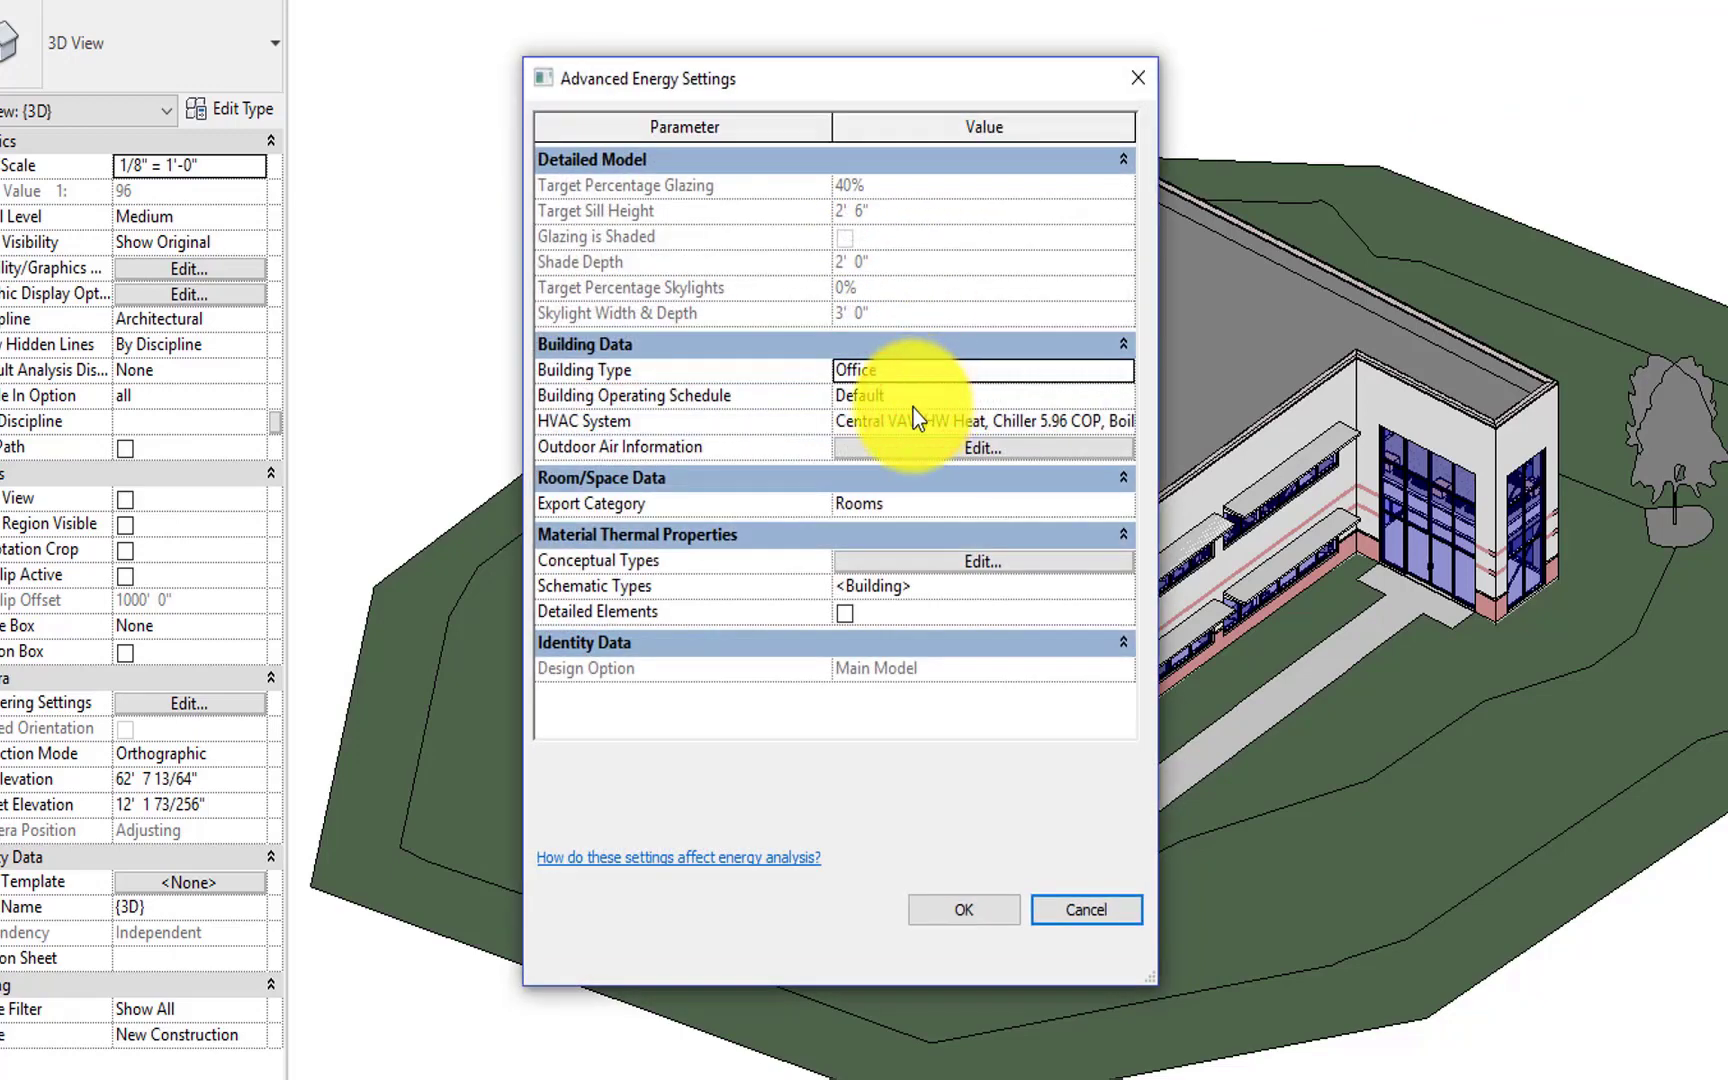
{"action": "left_click", "coordinate": [901, 561]}
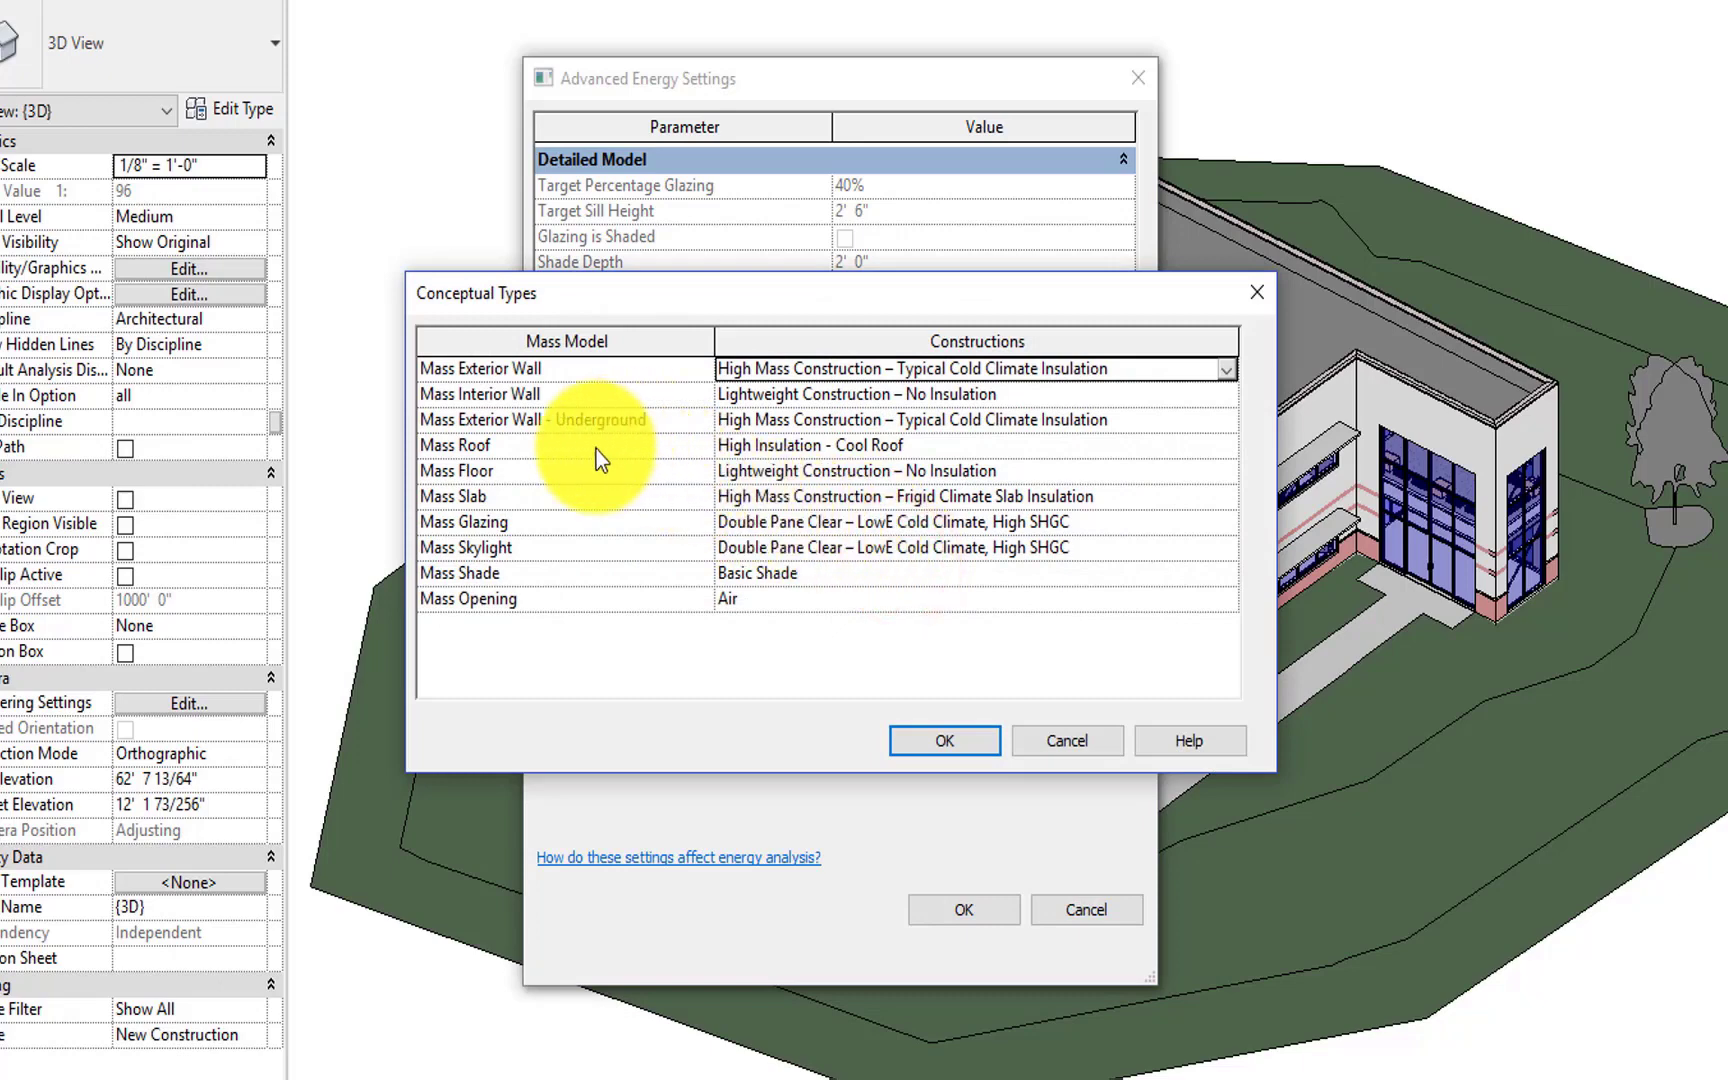
Step: Set Mass Roof to No Insulation - Dark Roof and confirm the advanced energy settings
{"action": "left_click", "coordinate": [873, 449]}
{"action": "left_click", "coordinate": [1226, 447]}
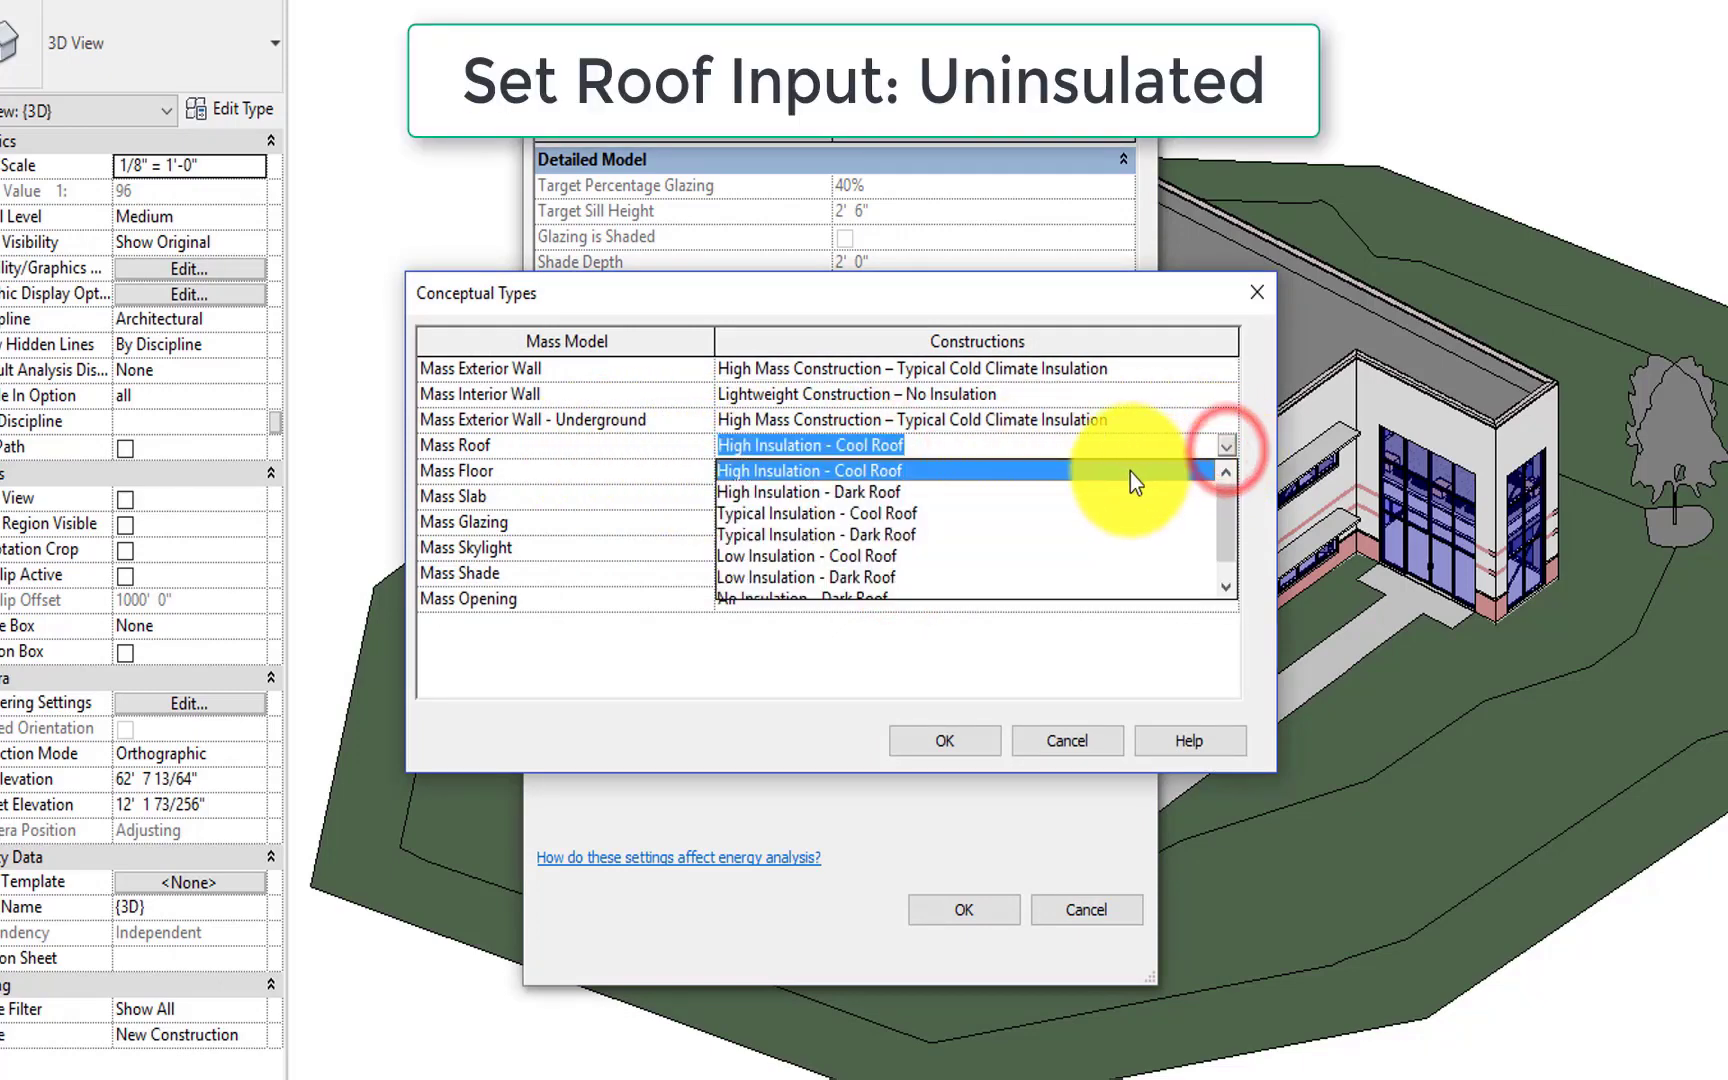
{"action": "left_click", "coordinate": [815, 577]}
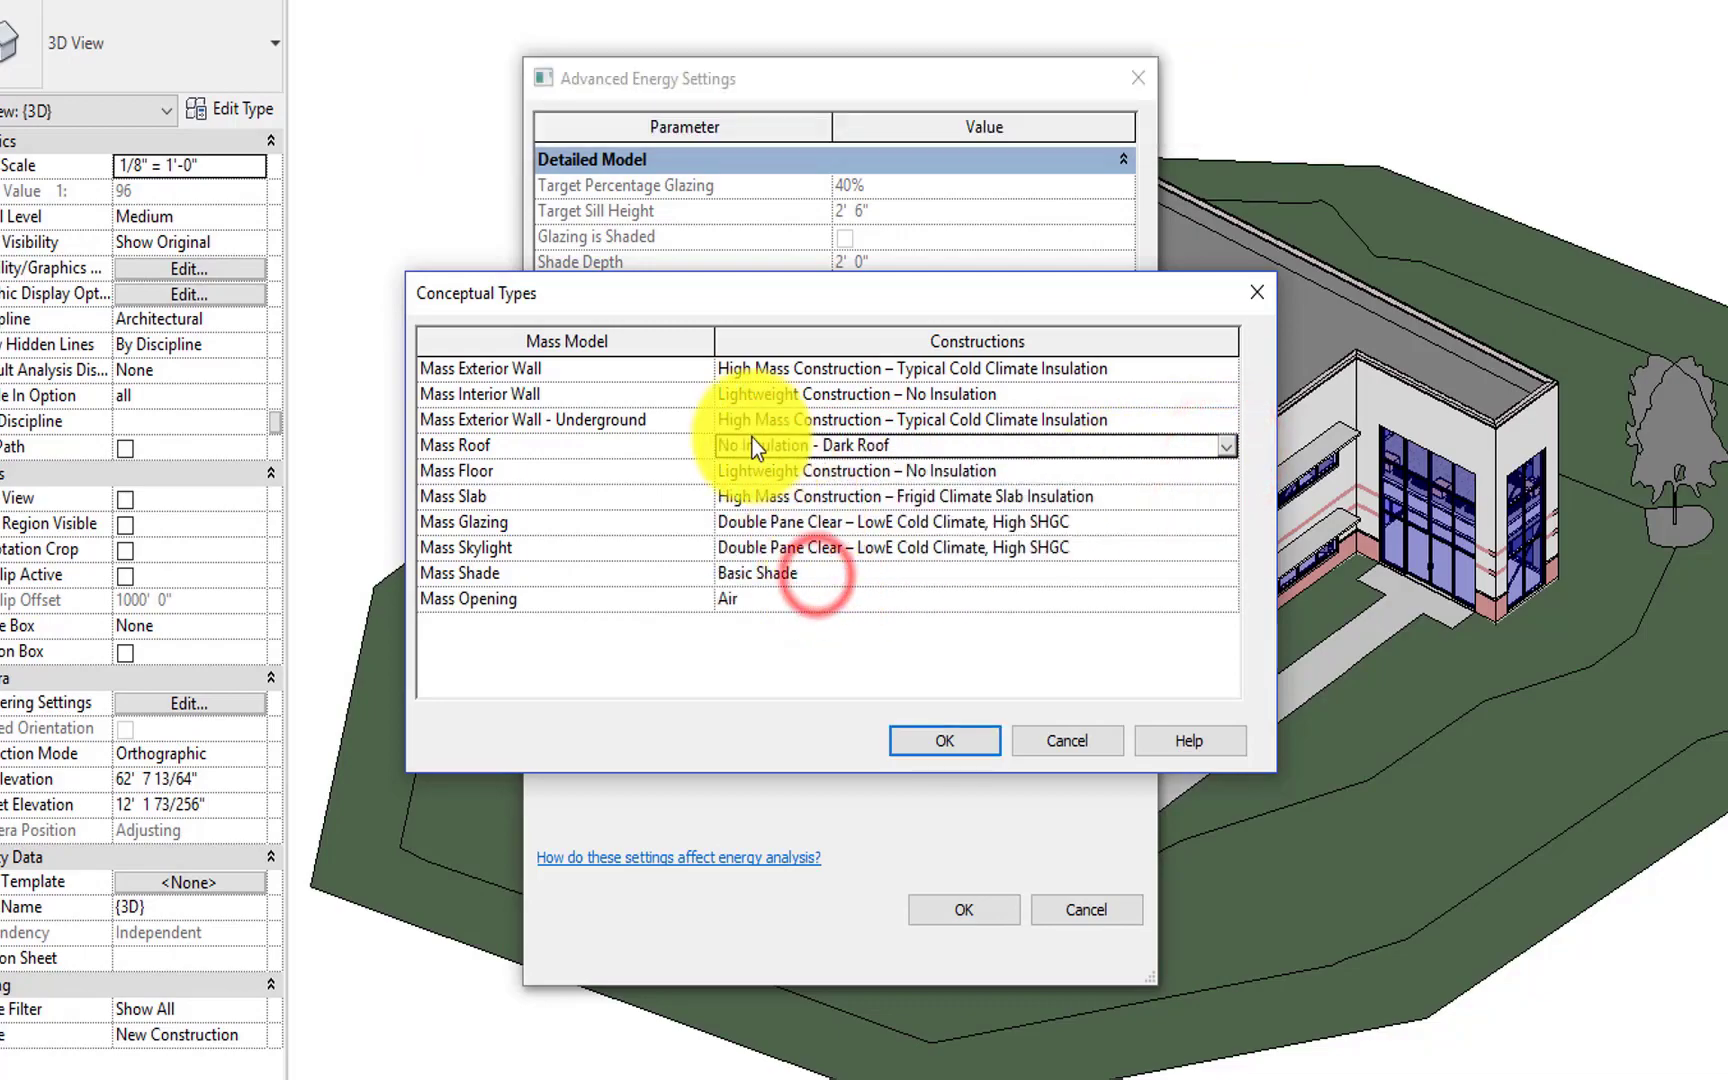
{"action": "left_click", "coordinate": [972, 744]}
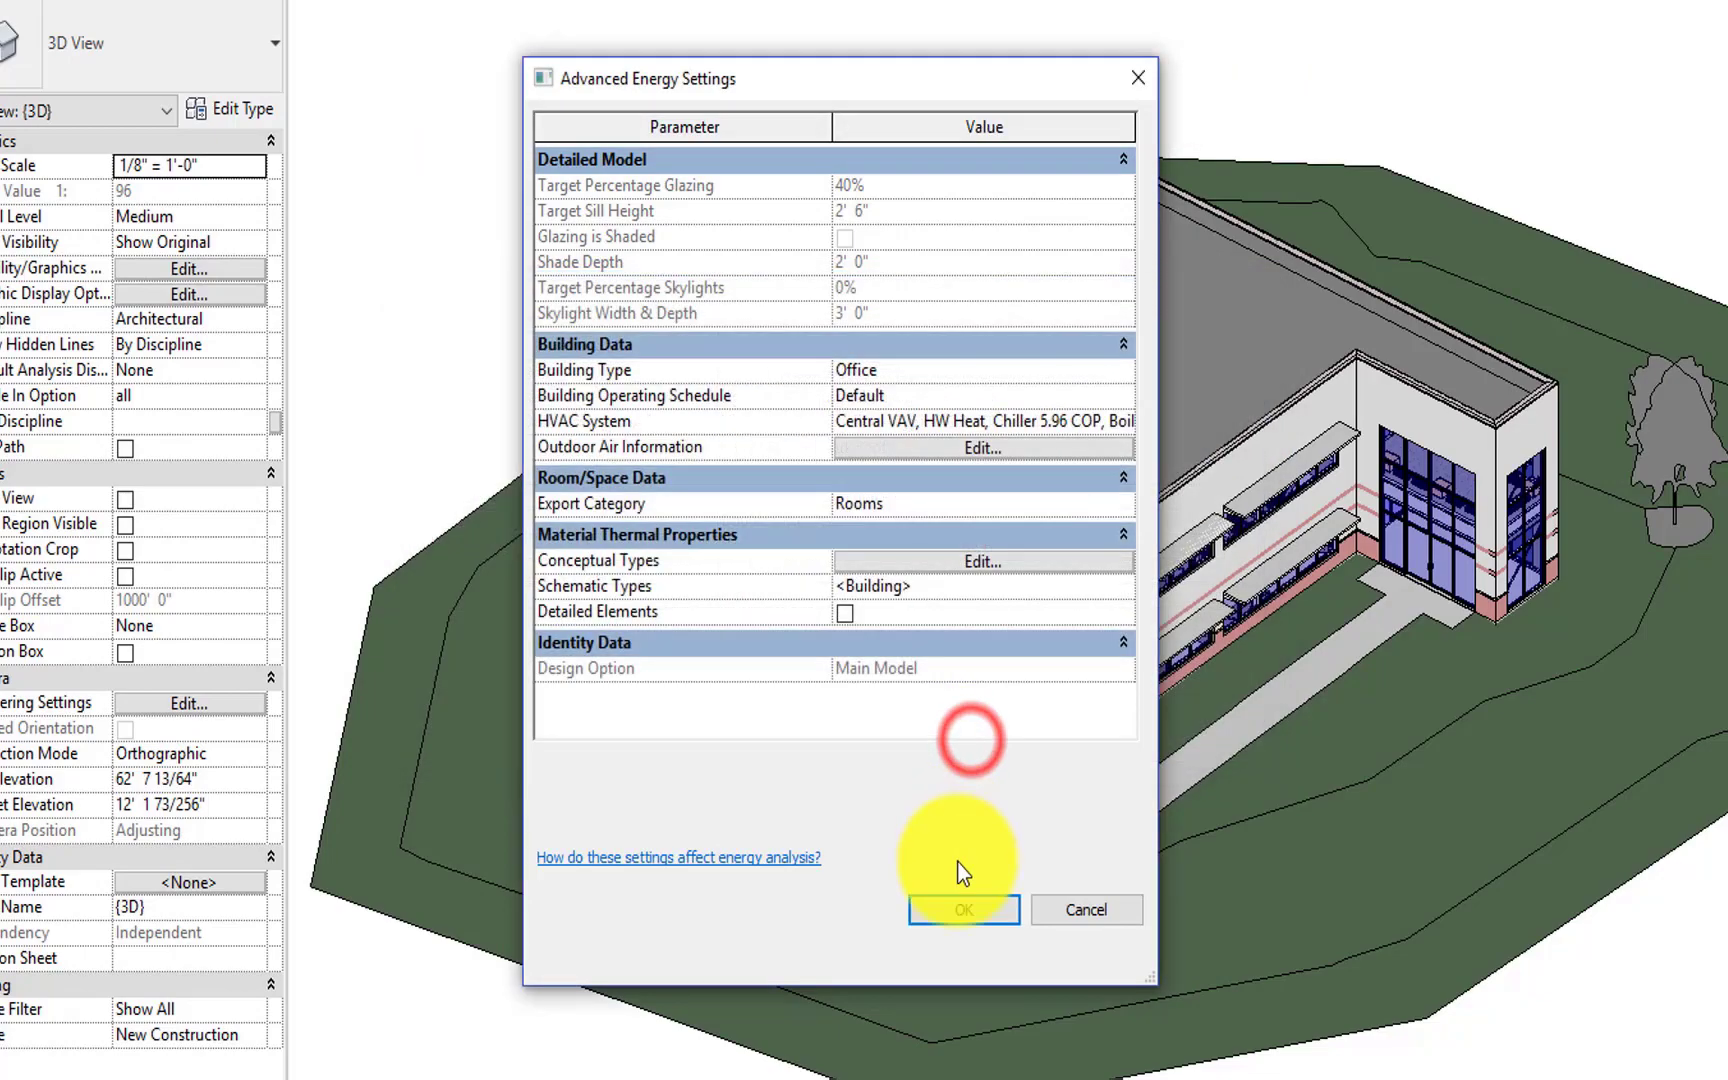
{"action": "left_click", "coordinate": [964, 912]}
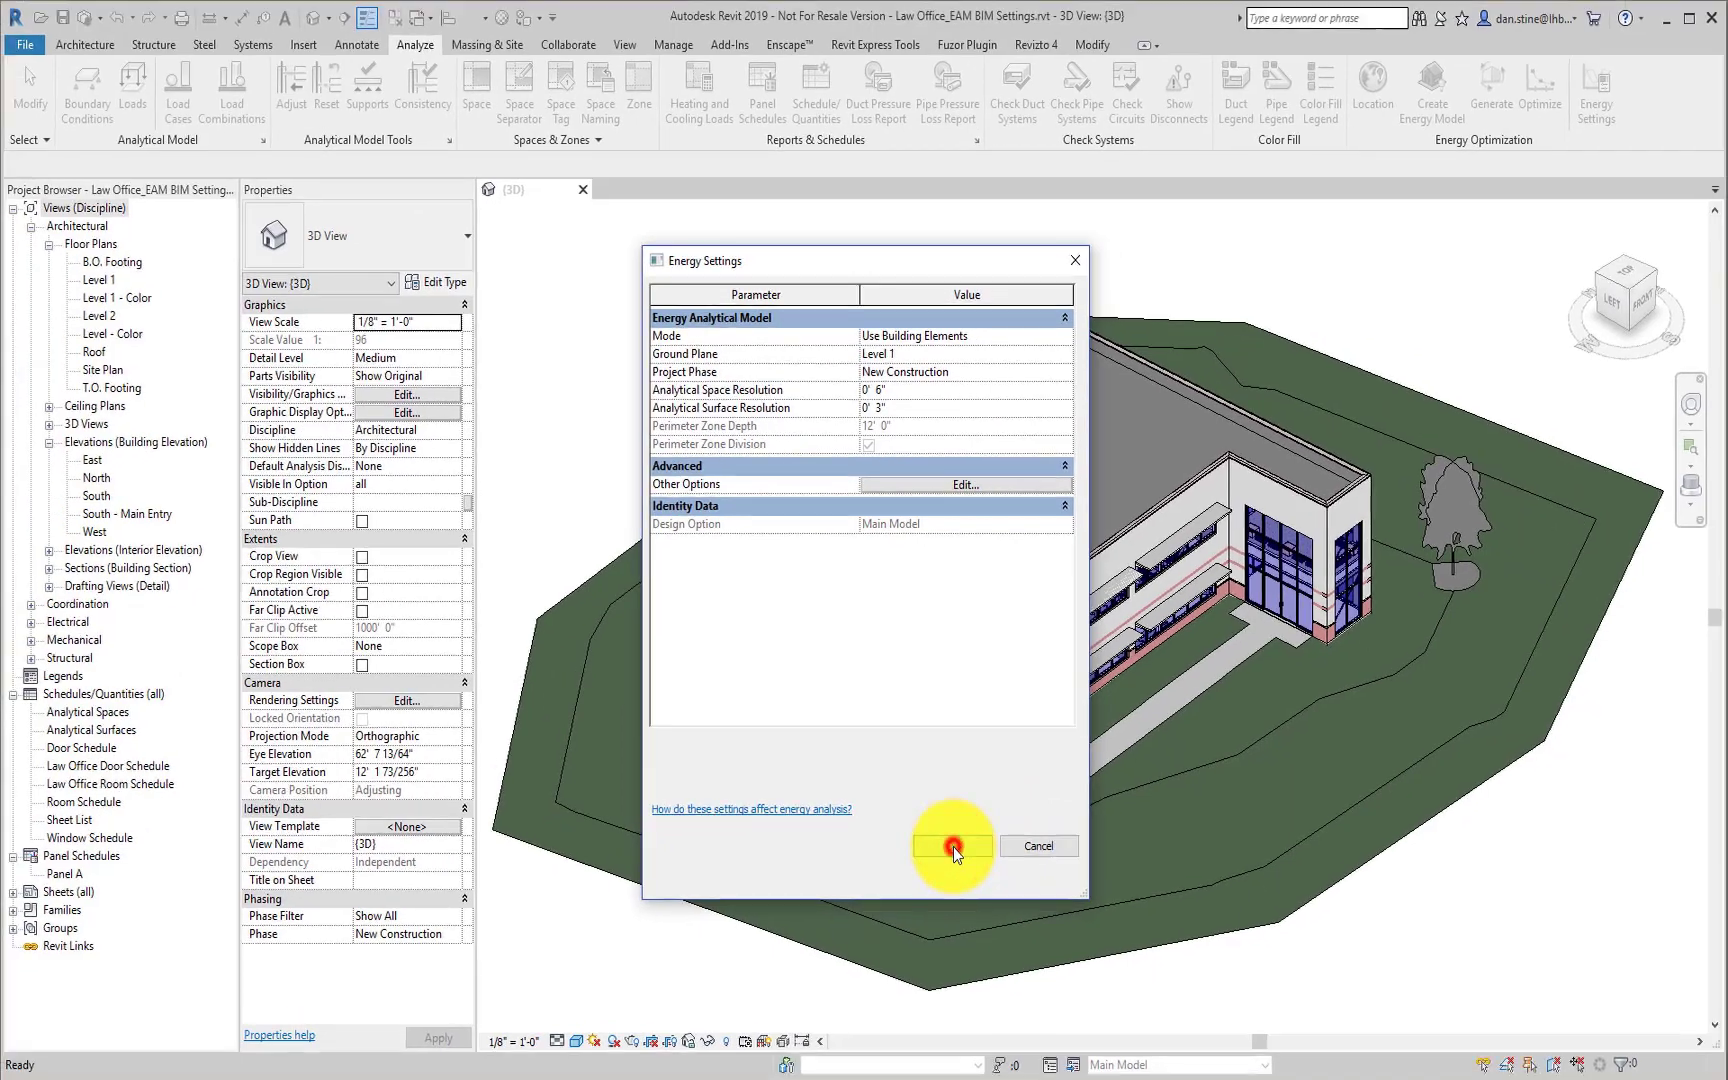
Step: Create the energy analytical model and orbit it to a front-facing view
{"action": "left_click", "coordinate": [953, 847]}
{"action": "left_click", "coordinate": [1433, 84]}
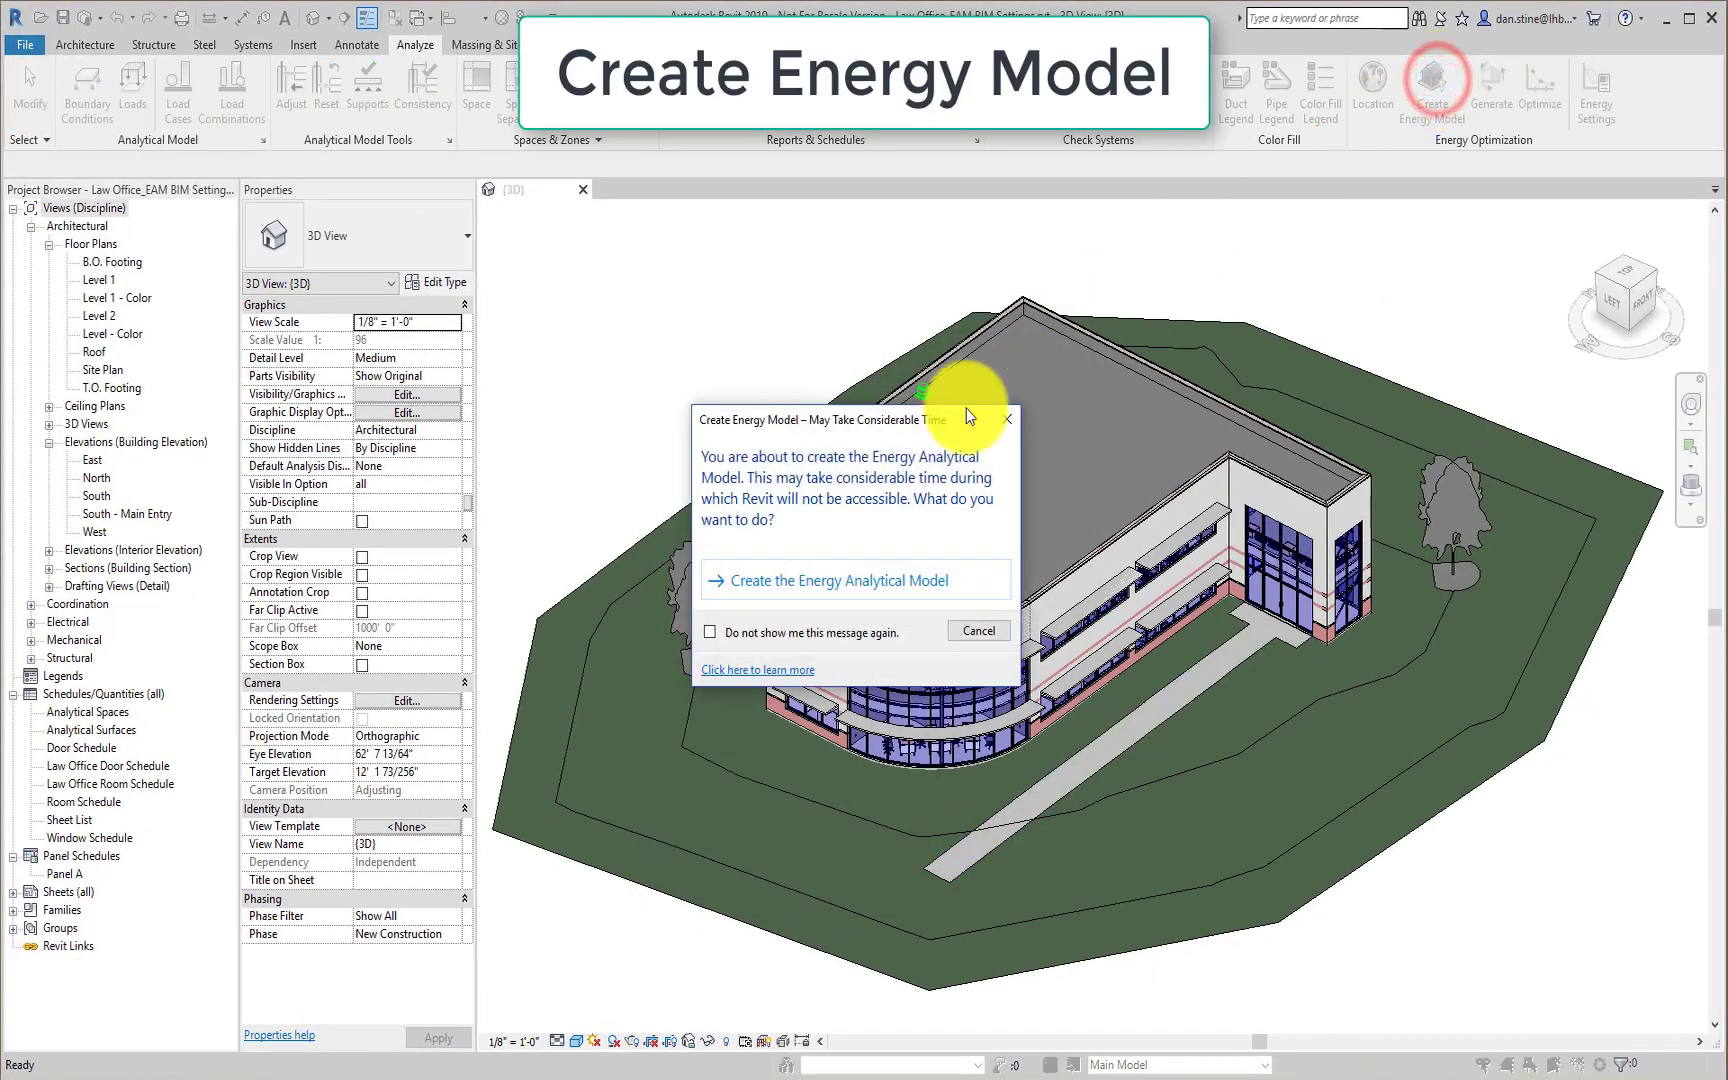
{"action": "left_click", "coordinate": [873, 580]}
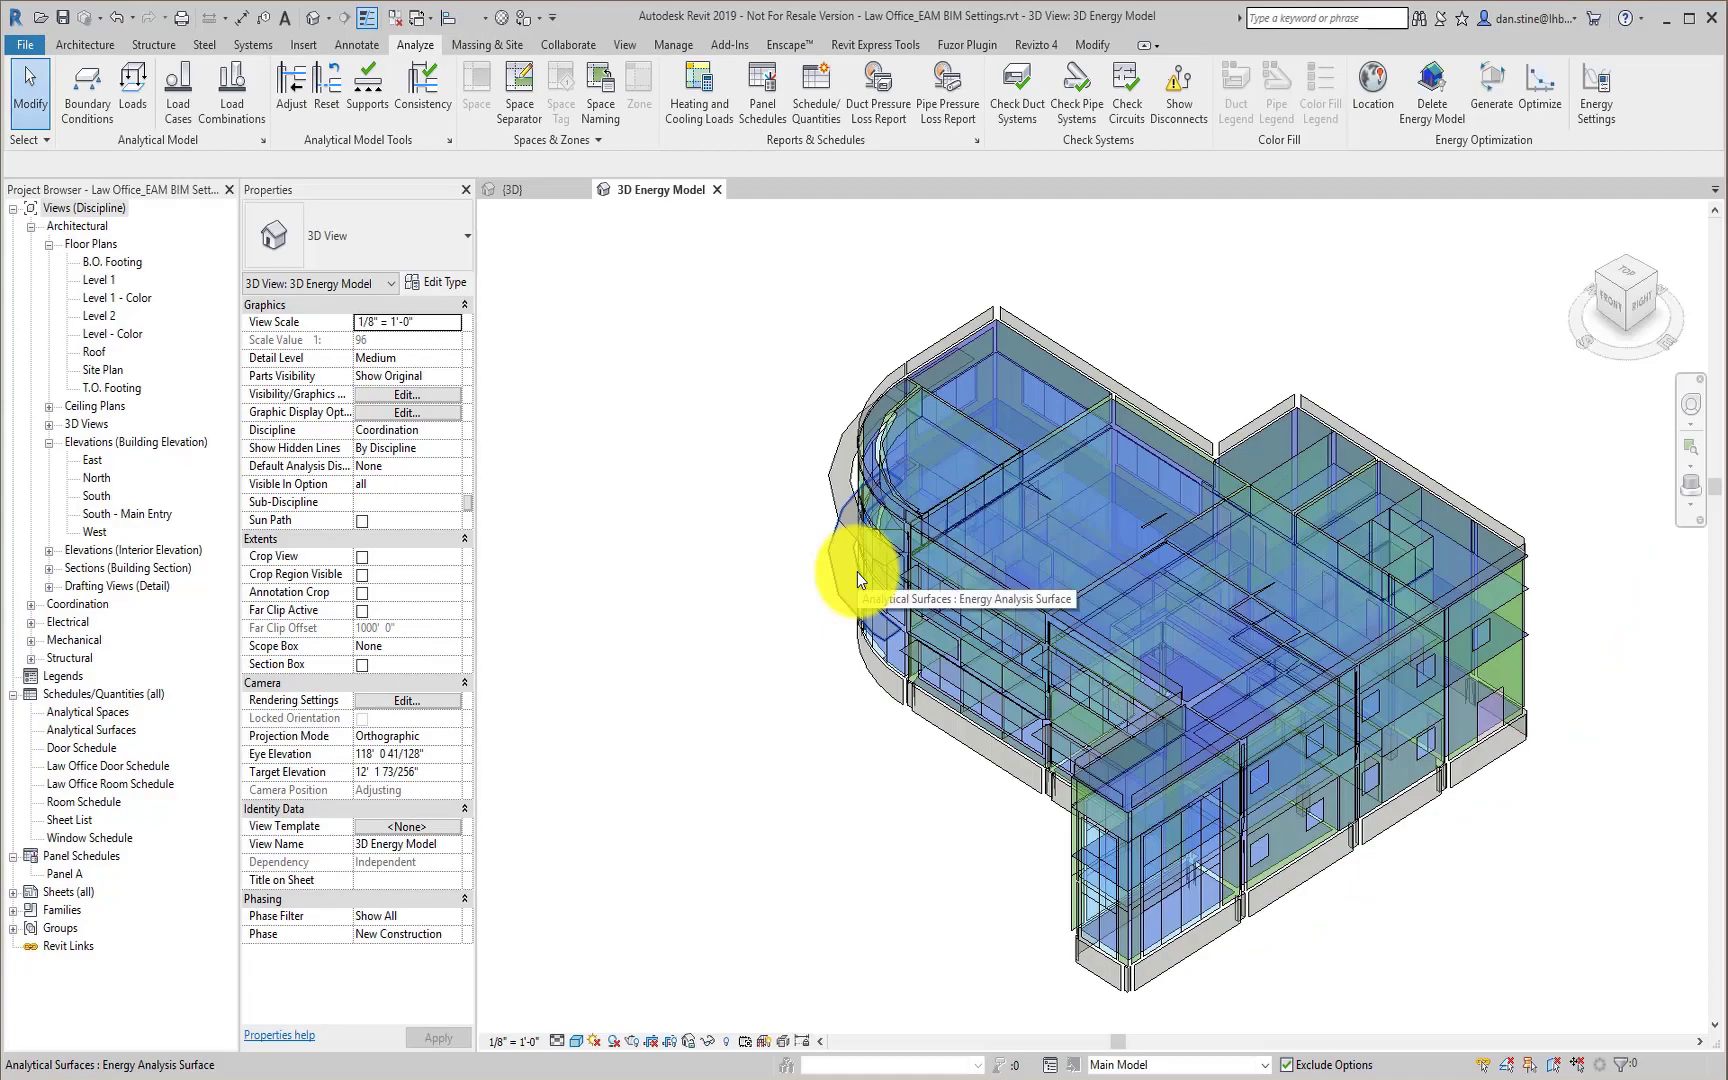
{"action": "mouse_move", "coordinate": [810, 694]}
{"action": "middle_mouse_down", "text": "shift"}
{"action": "mouse_move", "coordinate": [1049, 704]}
{"action": "mouse_move", "coordinate": [1176, 636]}
{"action": "middle_mouse_up", "text": "shift"}
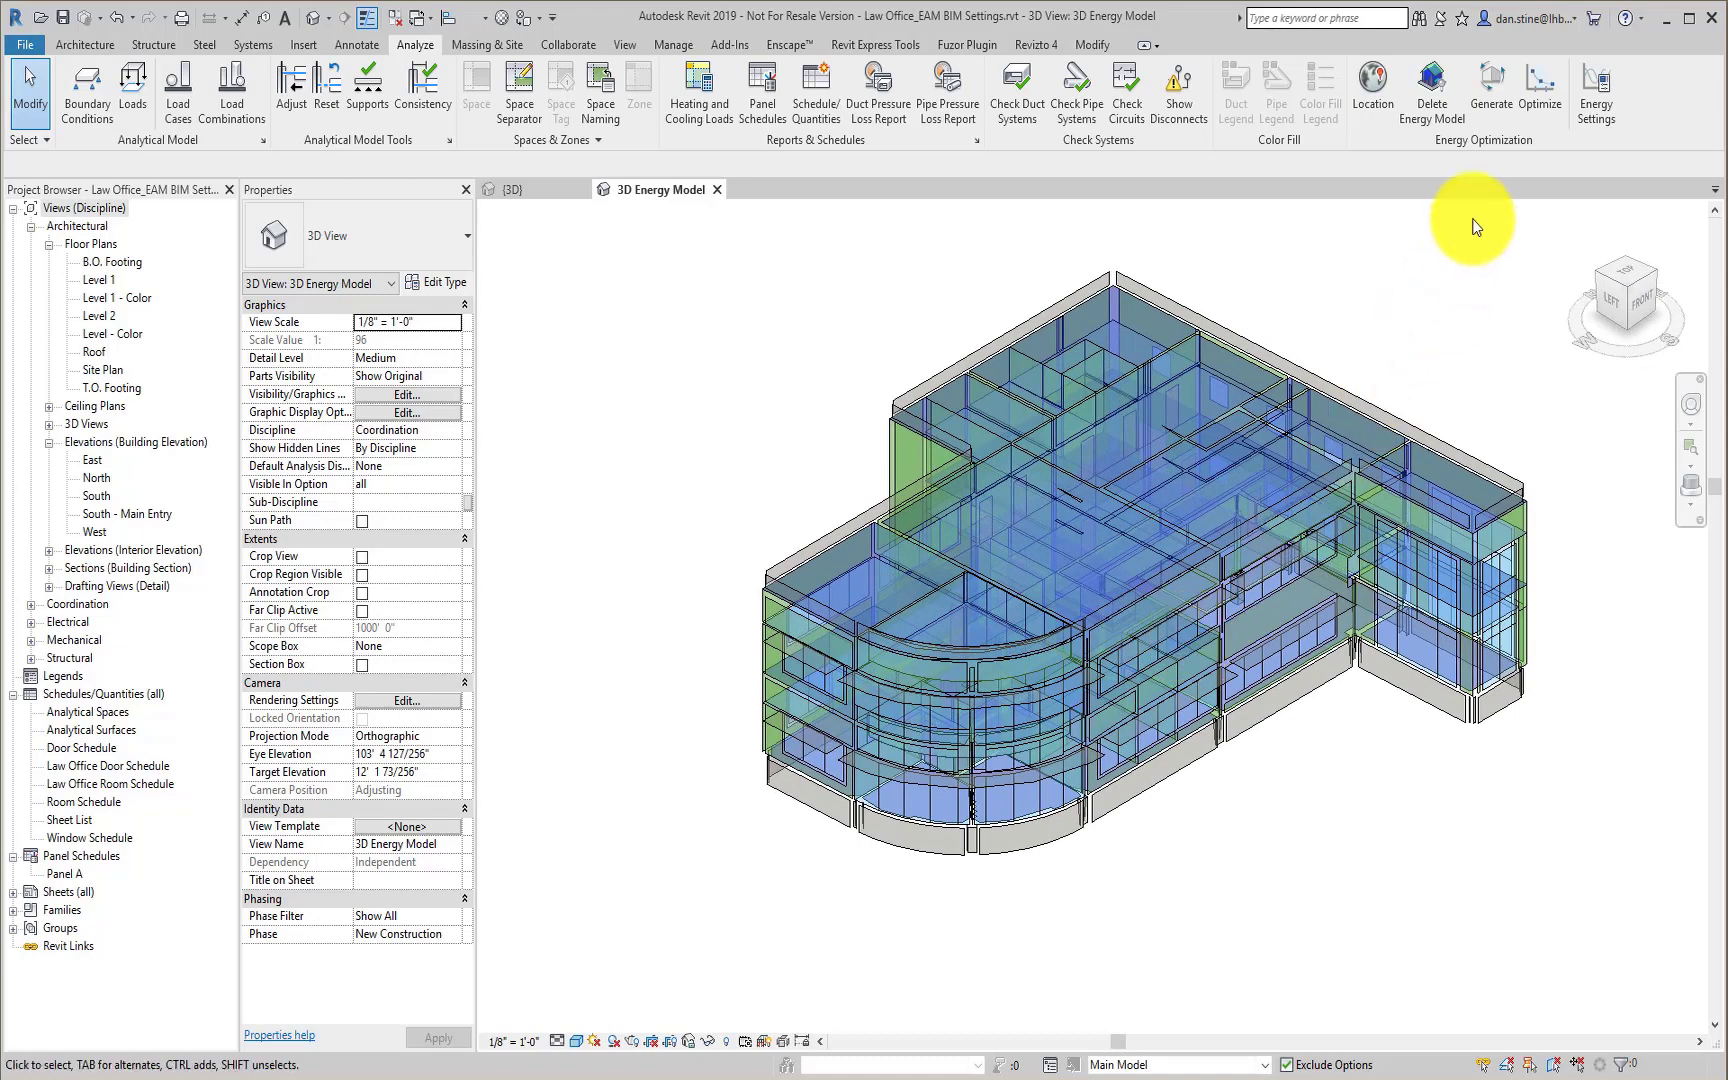
Step: Generate the simulation, updating the energy analytical model, and dismiss the completion message
{"action": "left_click", "coordinate": [1492, 92]}
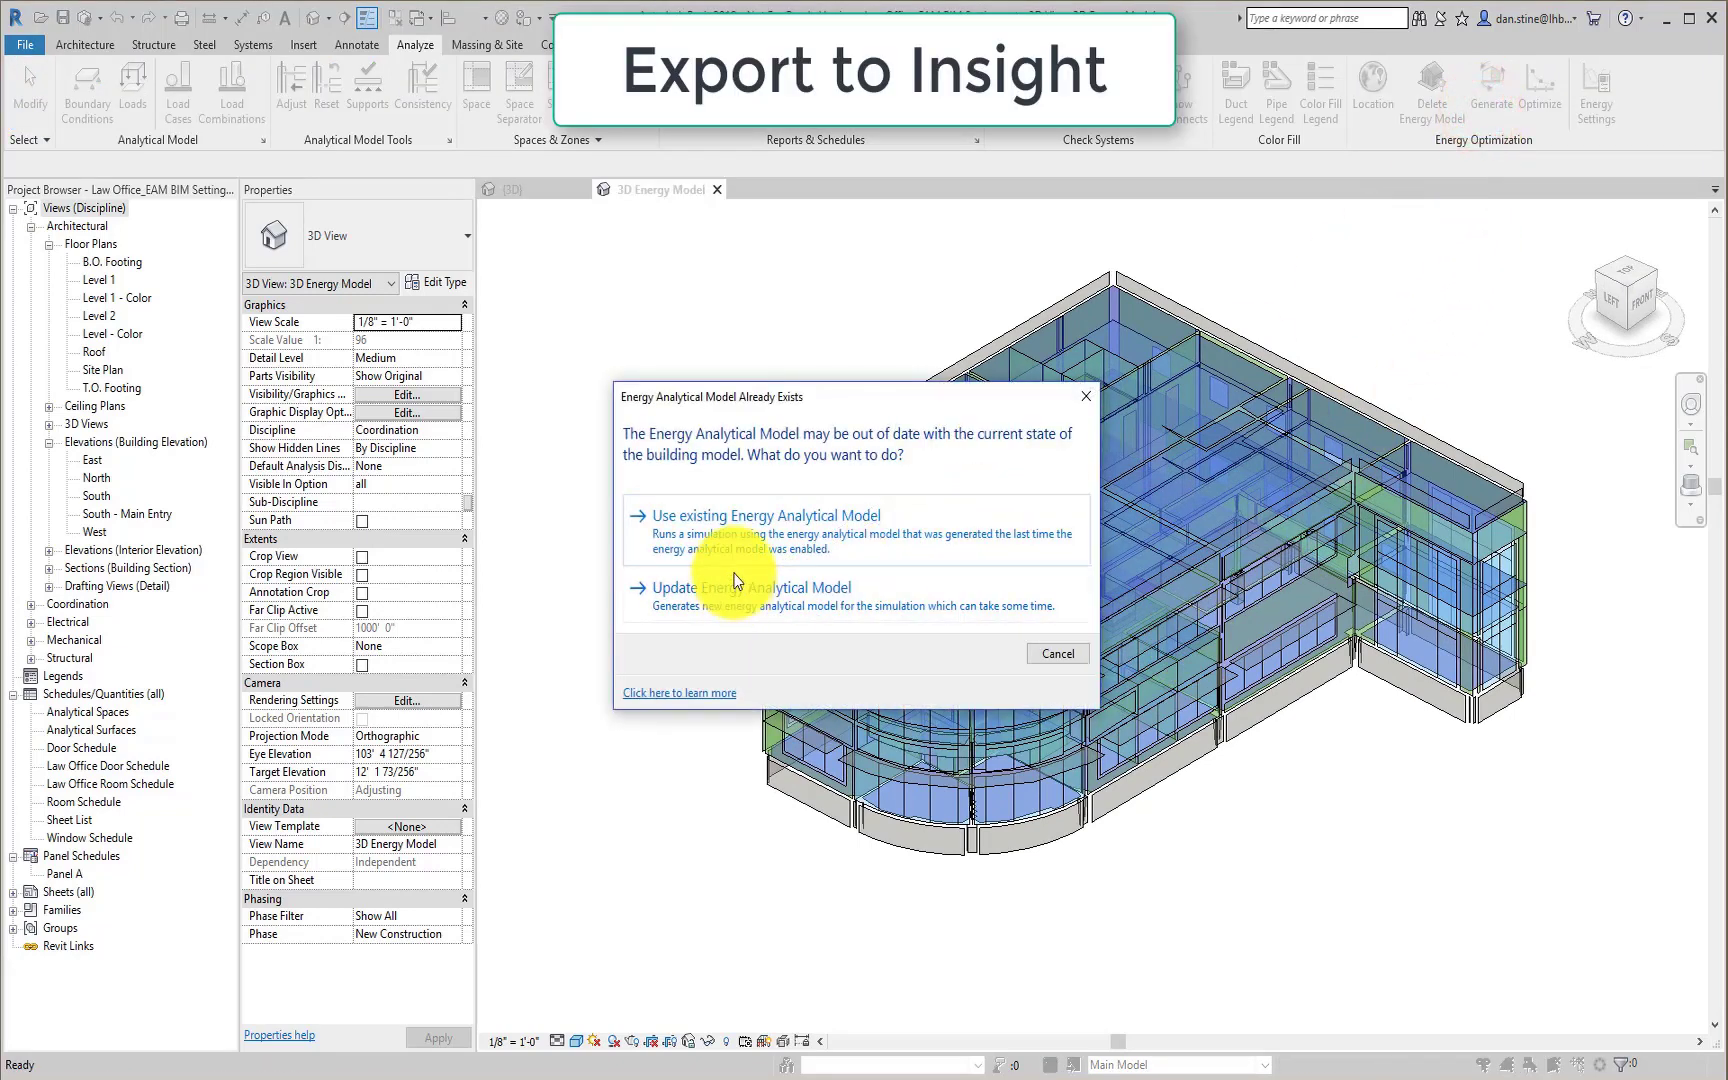
{"action": "left_click", "coordinate": [739, 526]}
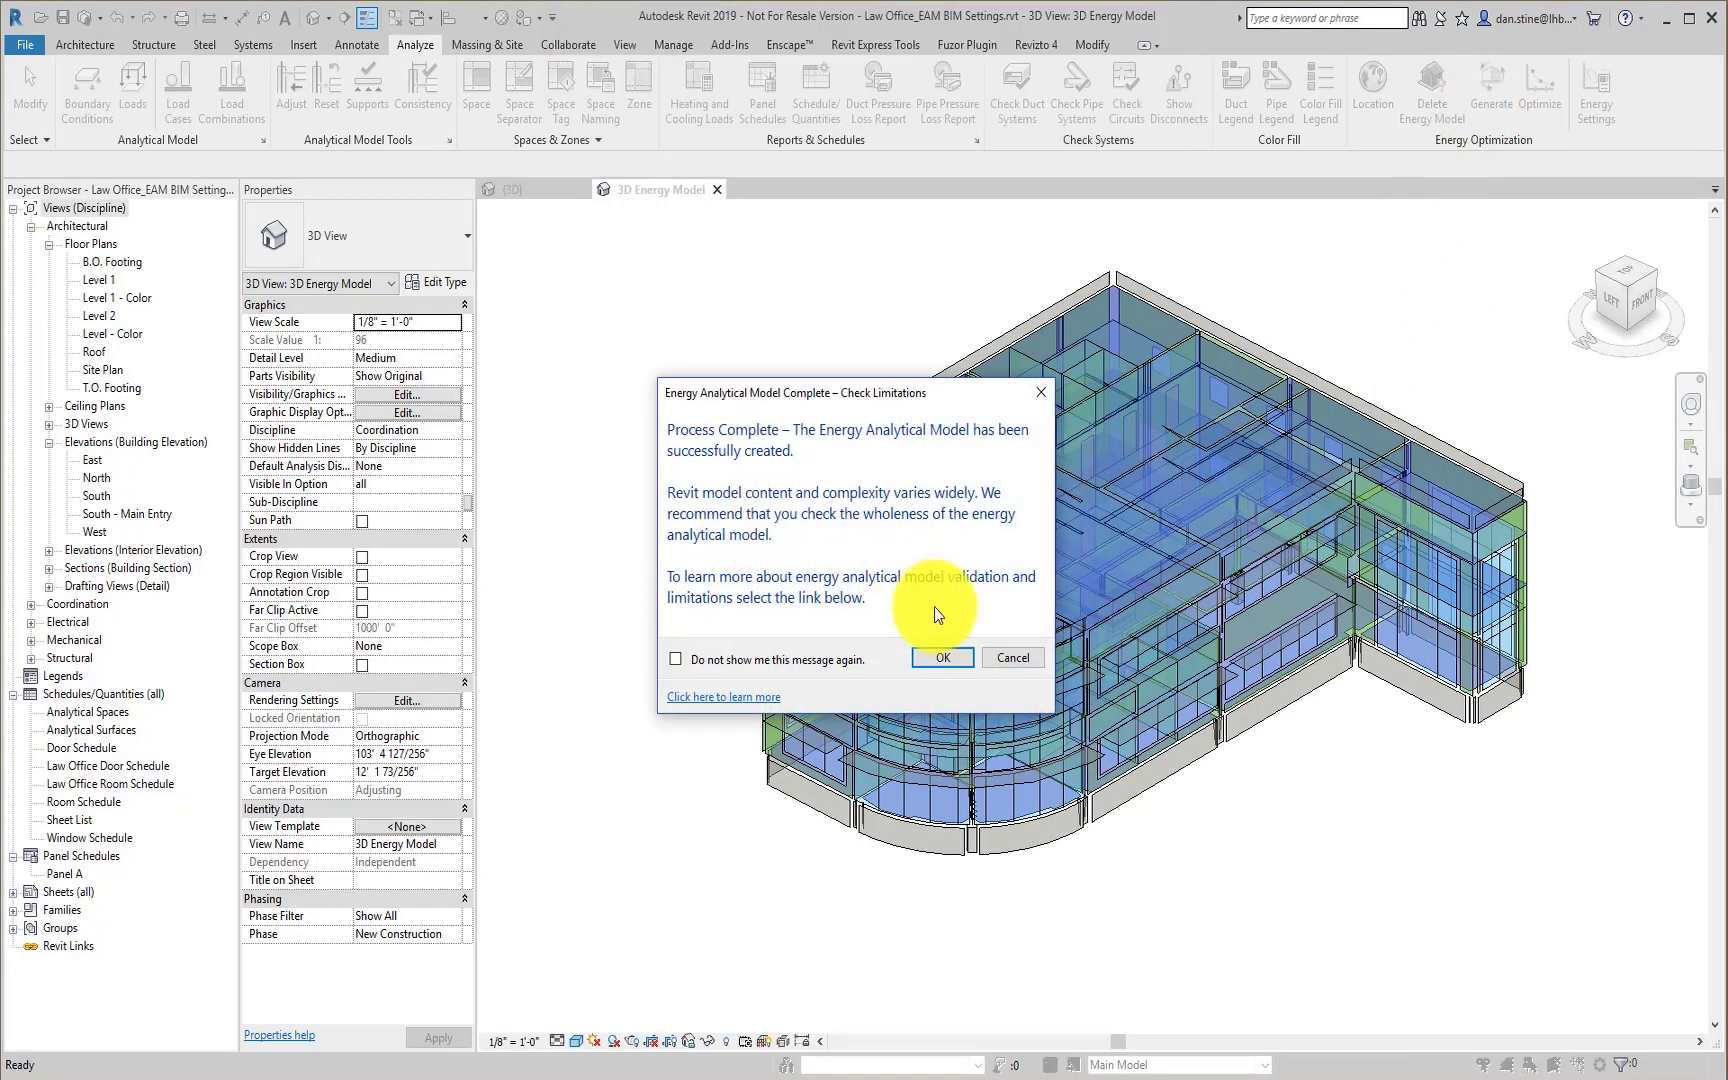
{"action": "left_click", "coordinate": [945, 658]}
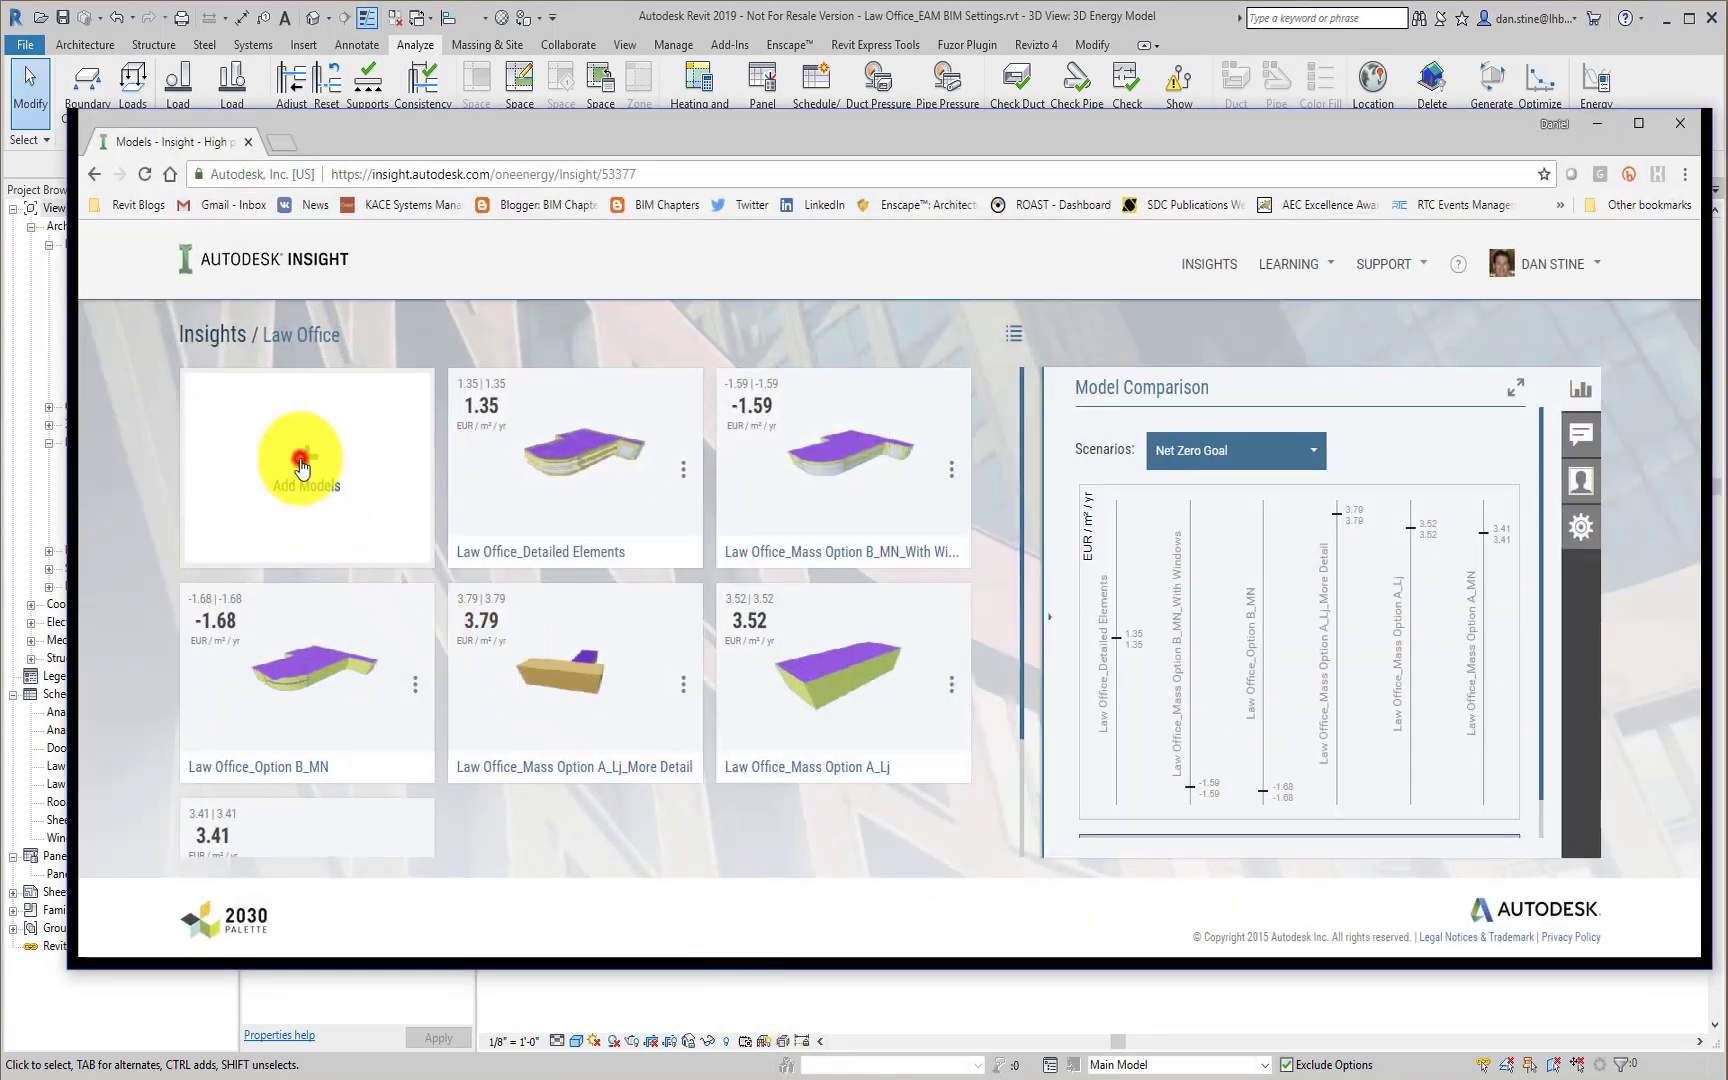
Step: Add the Law Office_EAM BIM Settings model to the Law Office insights
{"action": "left_click", "coordinate": [300, 466]}
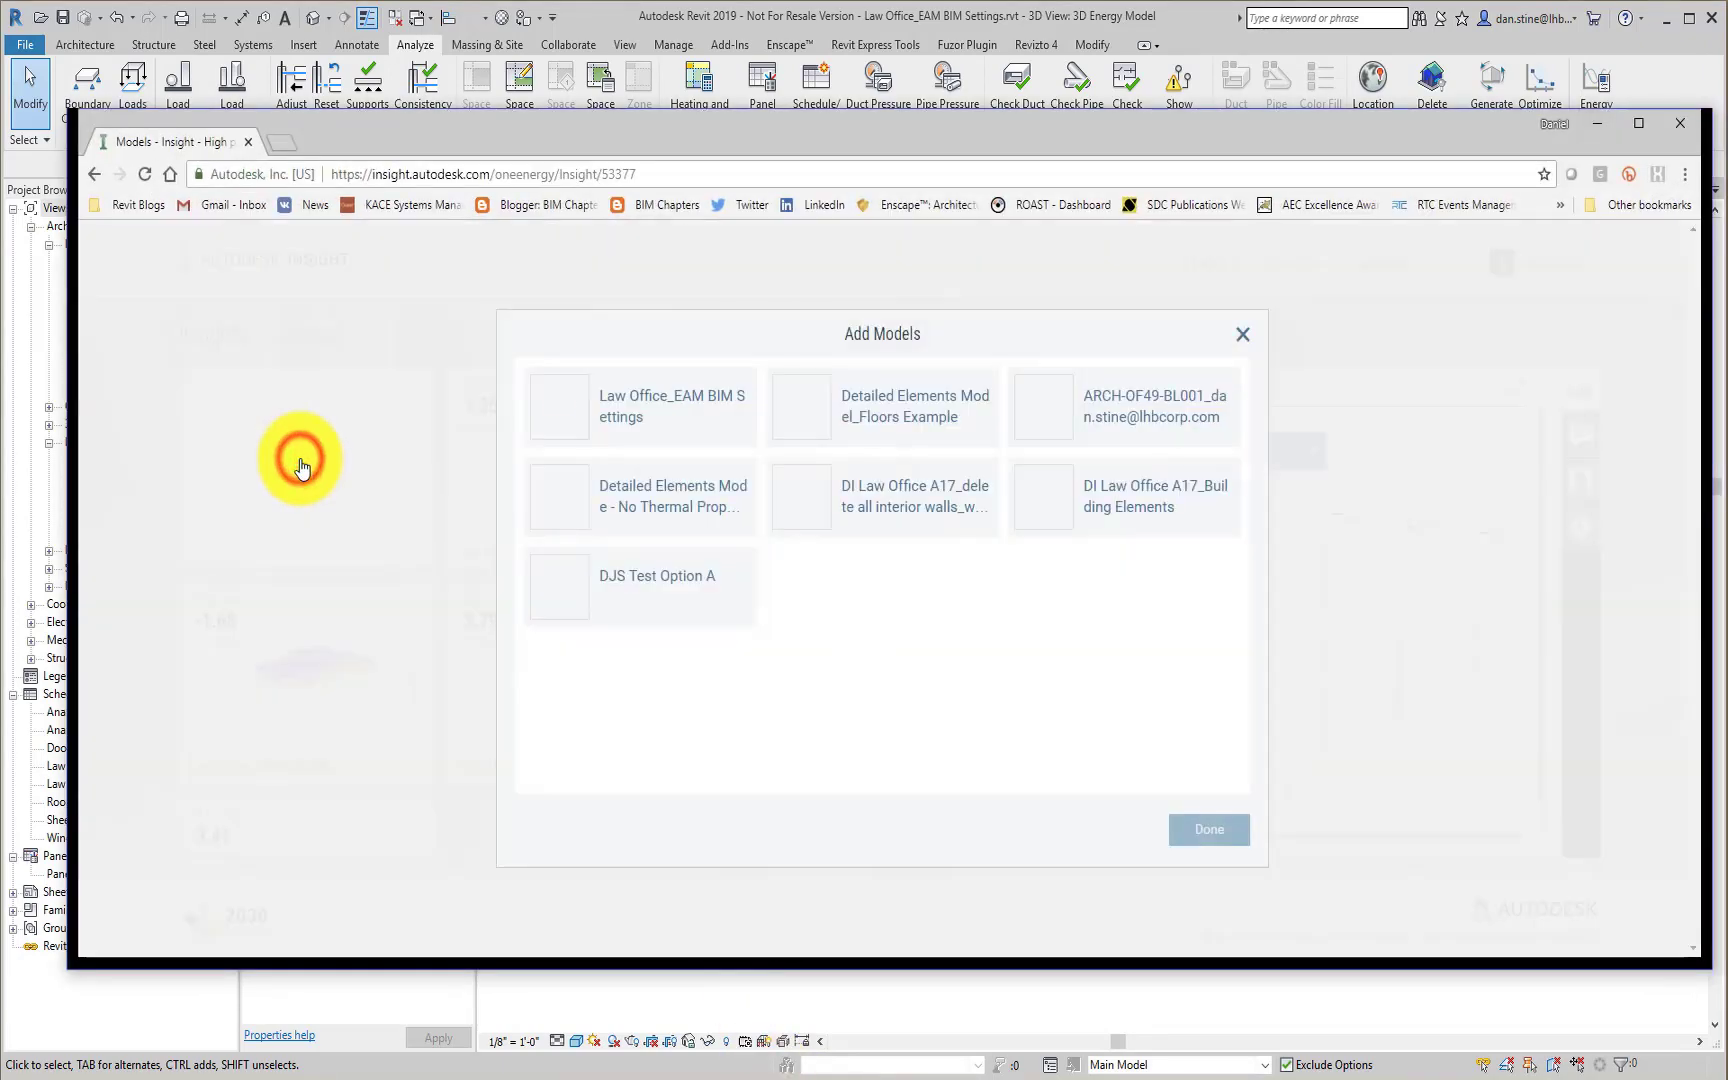
{"action": "left_click", "coordinate": [657, 400]}
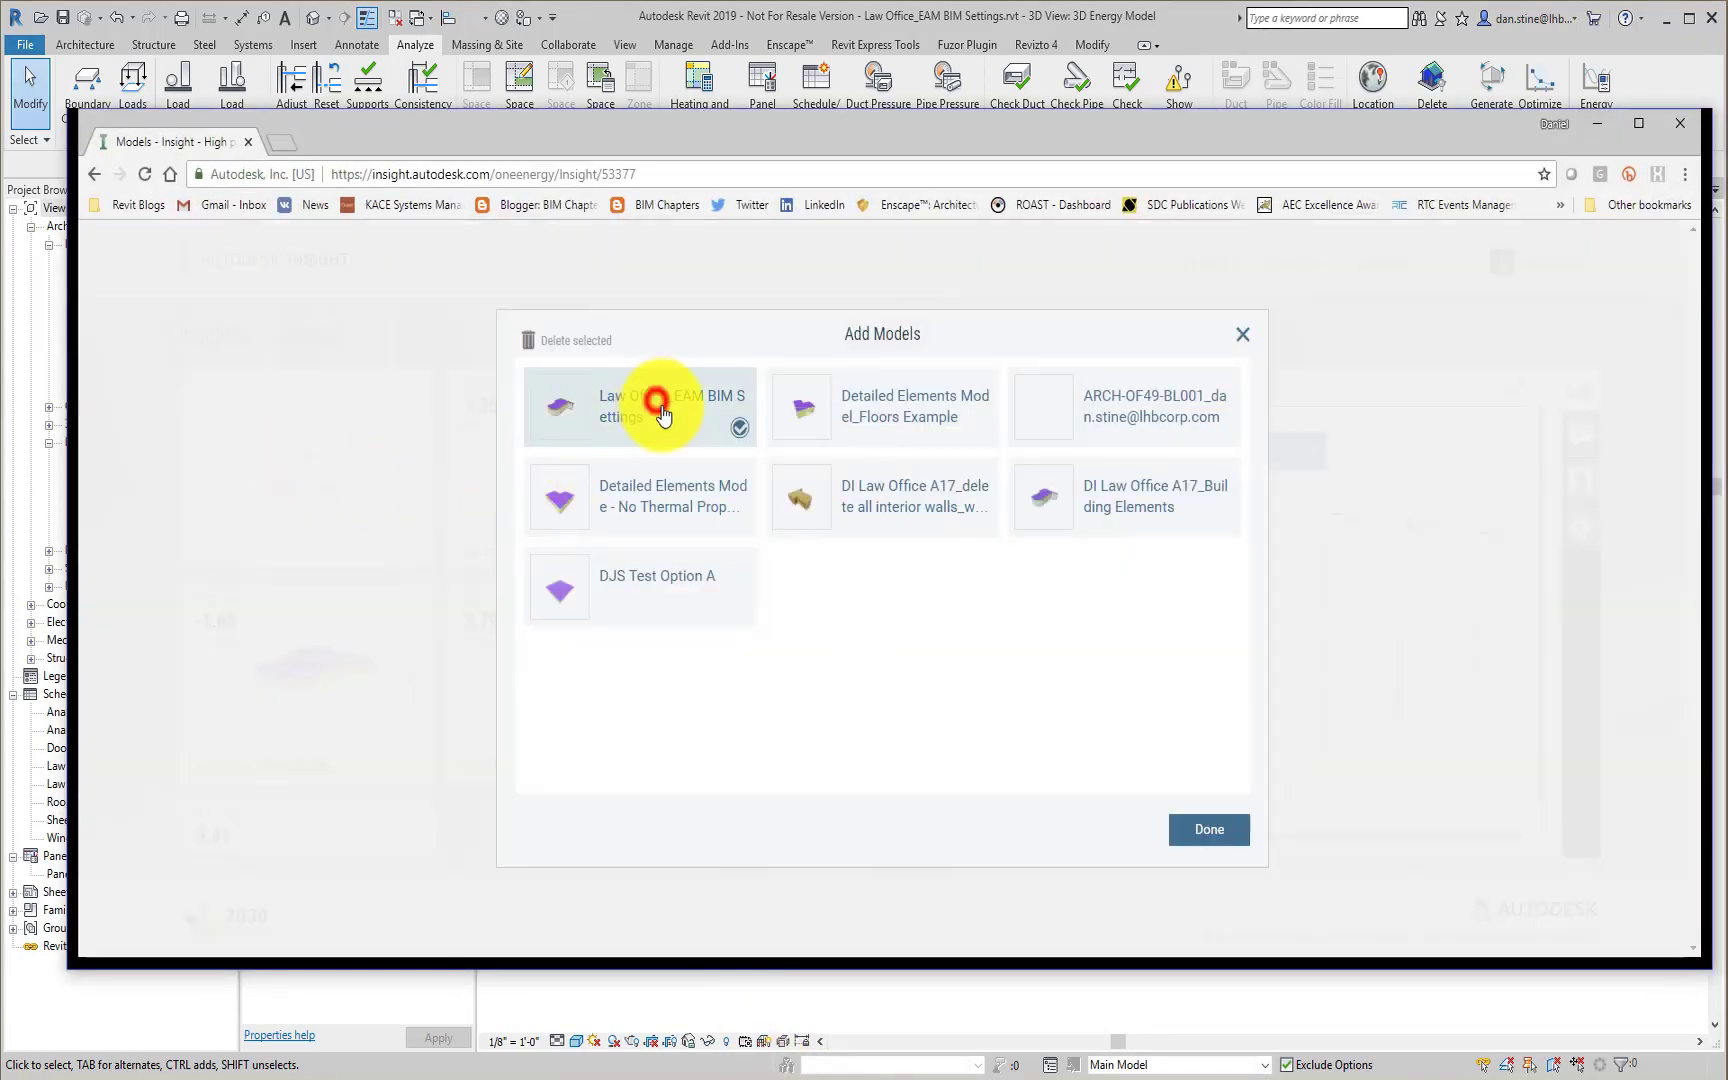
{"action": "left_click", "coordinate": [1211, 833]}
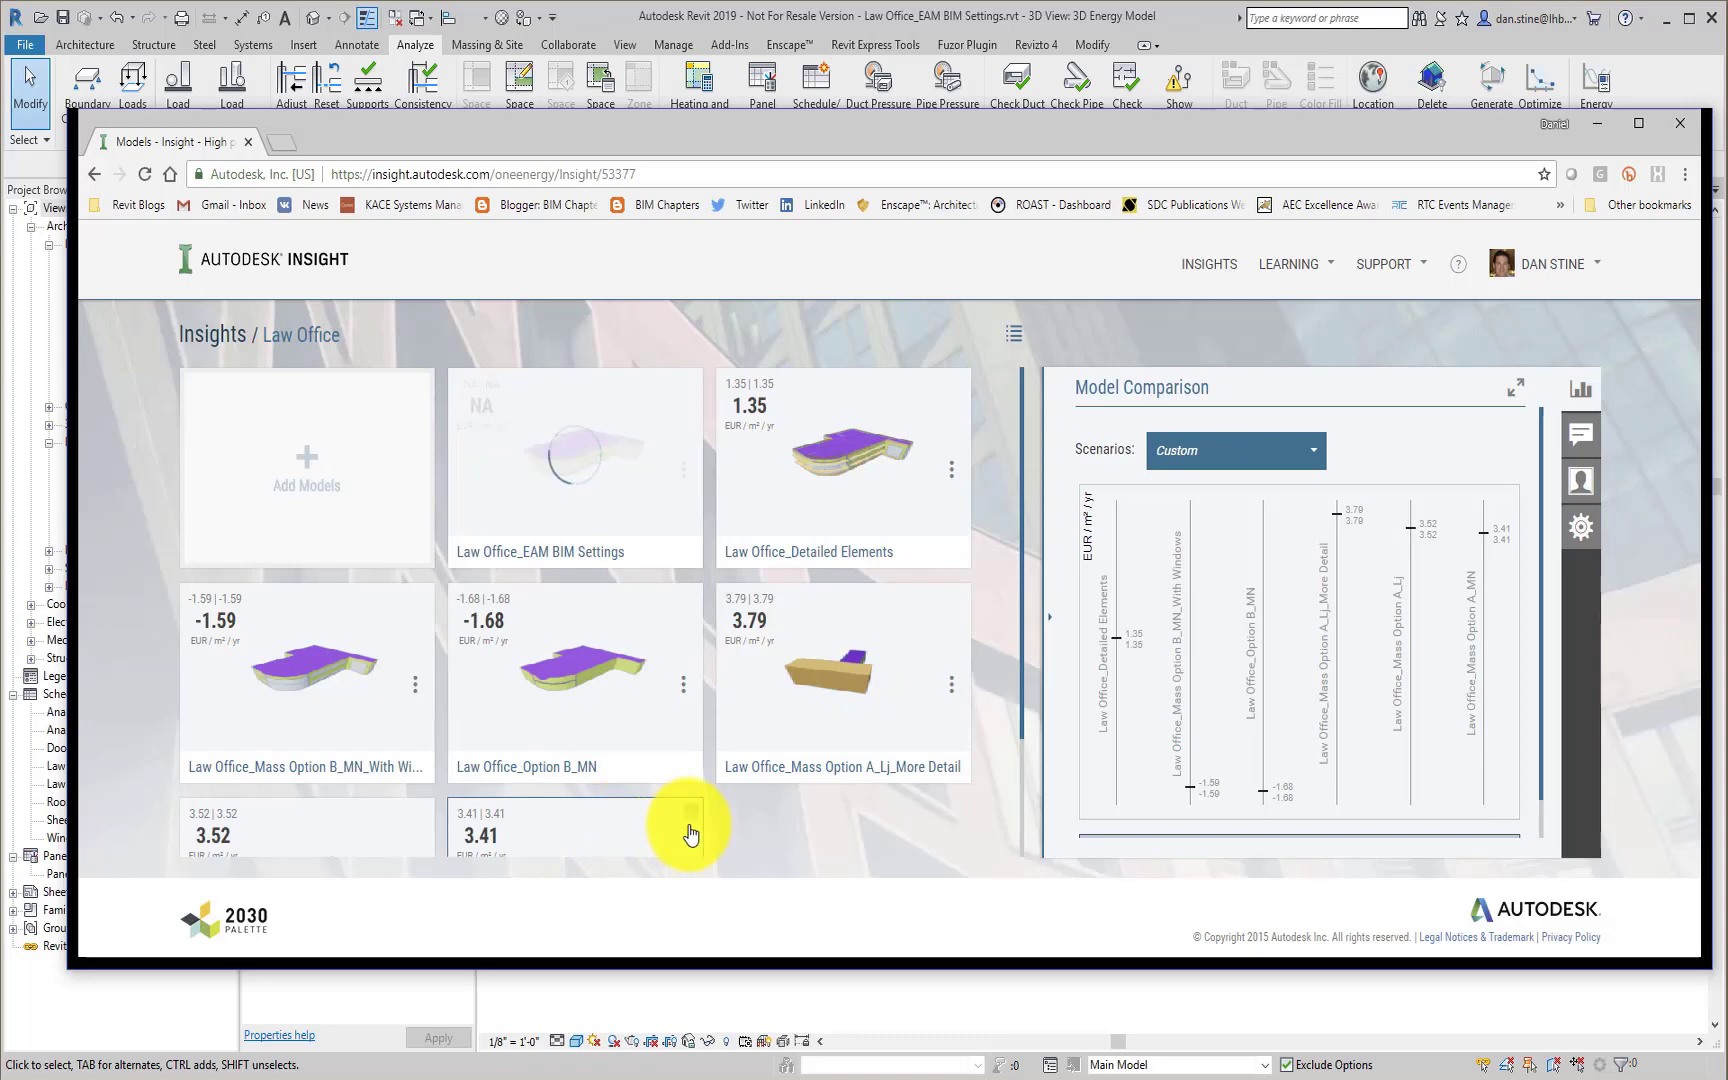
Step: Review the model's Roof Construction cost chart and return to the Insight overview
{"action": "left_click", "coordinate": [587, 485]}
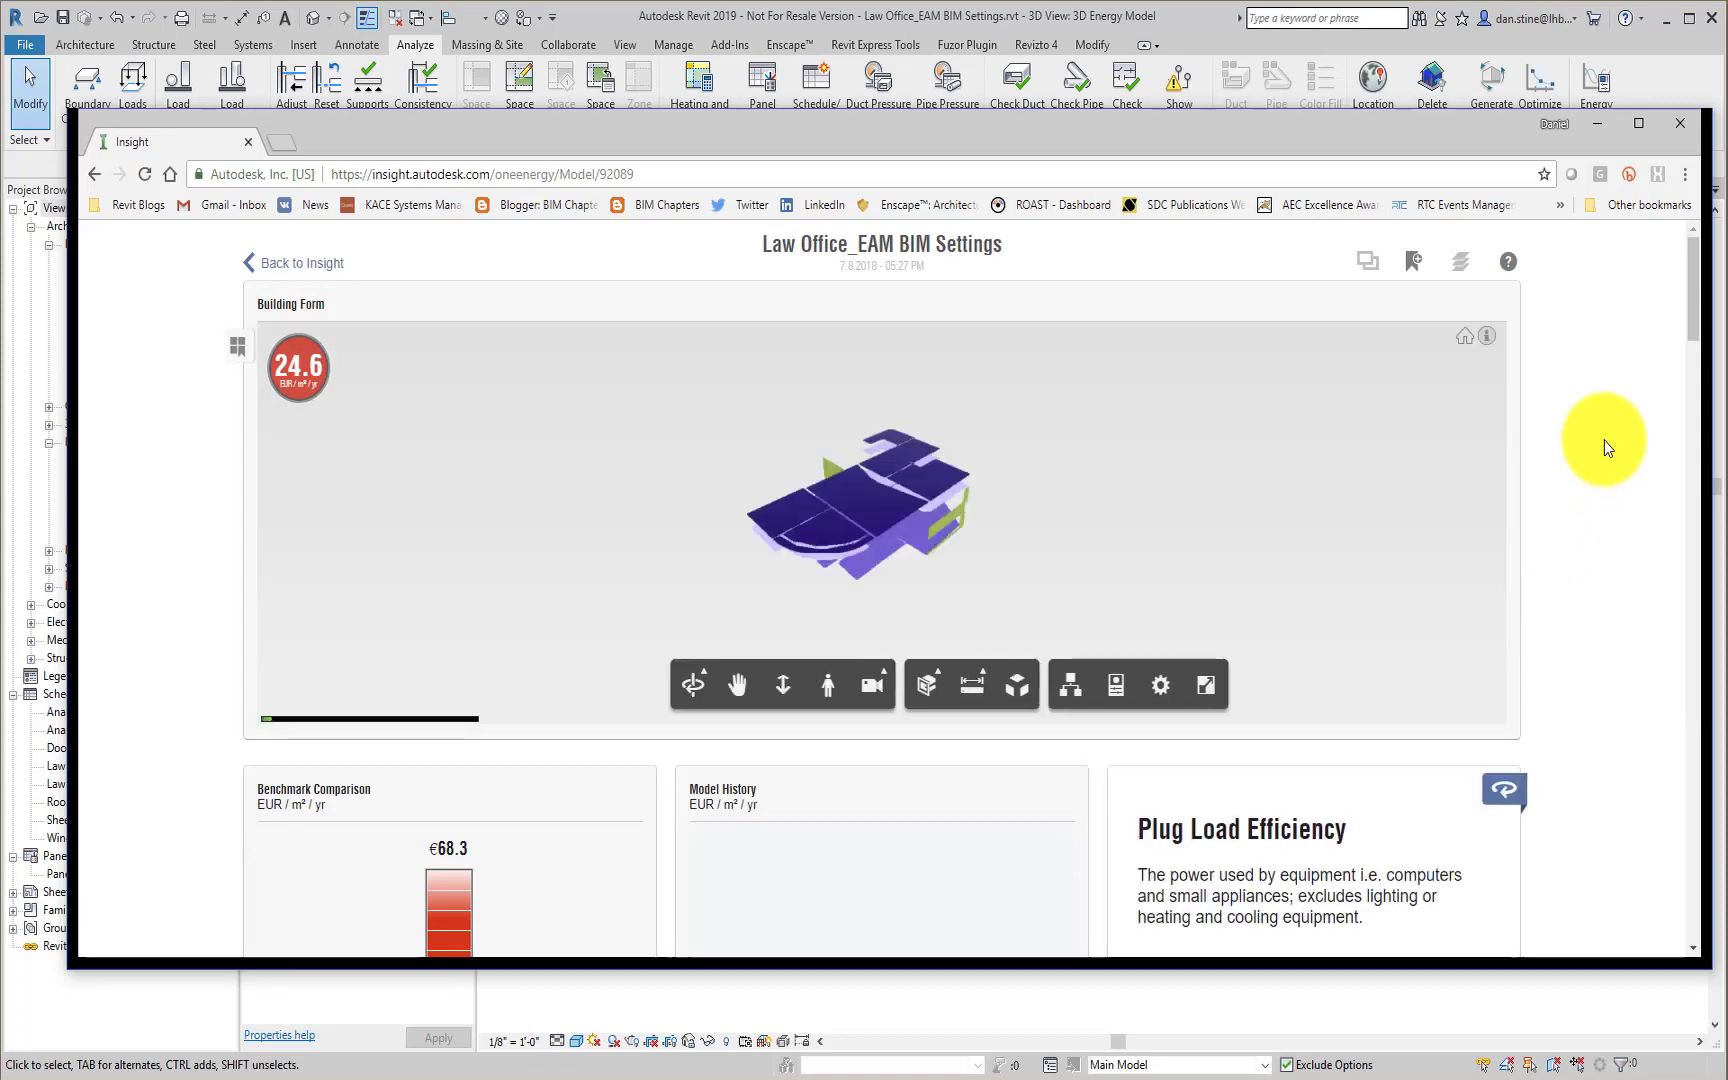
{"action": "mouse_move", "coordinate": [1692, 303]}
{"action": "left_mouse_down"}
{"action": "mouse_move", "coordinate": [1697, 448]}
{"action": "mouse_move", "coordinate": [1676, 510]}
{"action": "mouse_move", "coordinate": [1675, 488]}
{"action": "left_mouse_up"}
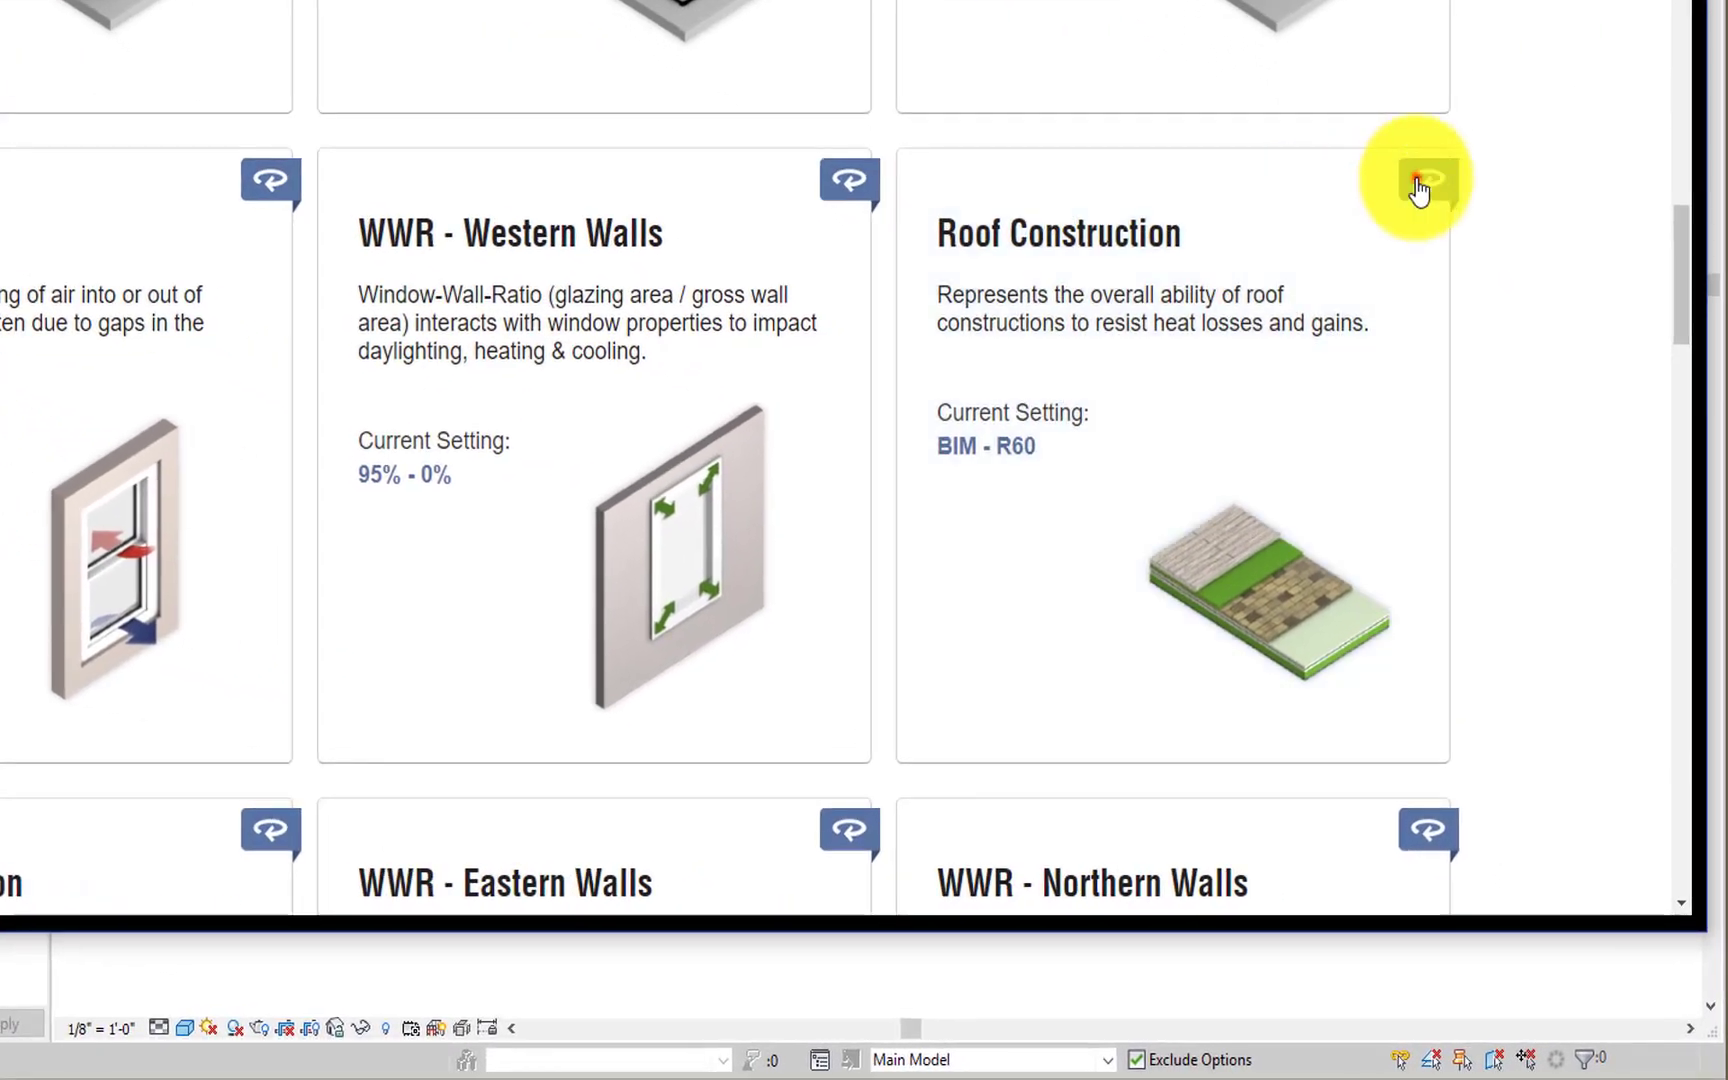
{"action": "left_click", "coordinate": [1494, 414]}
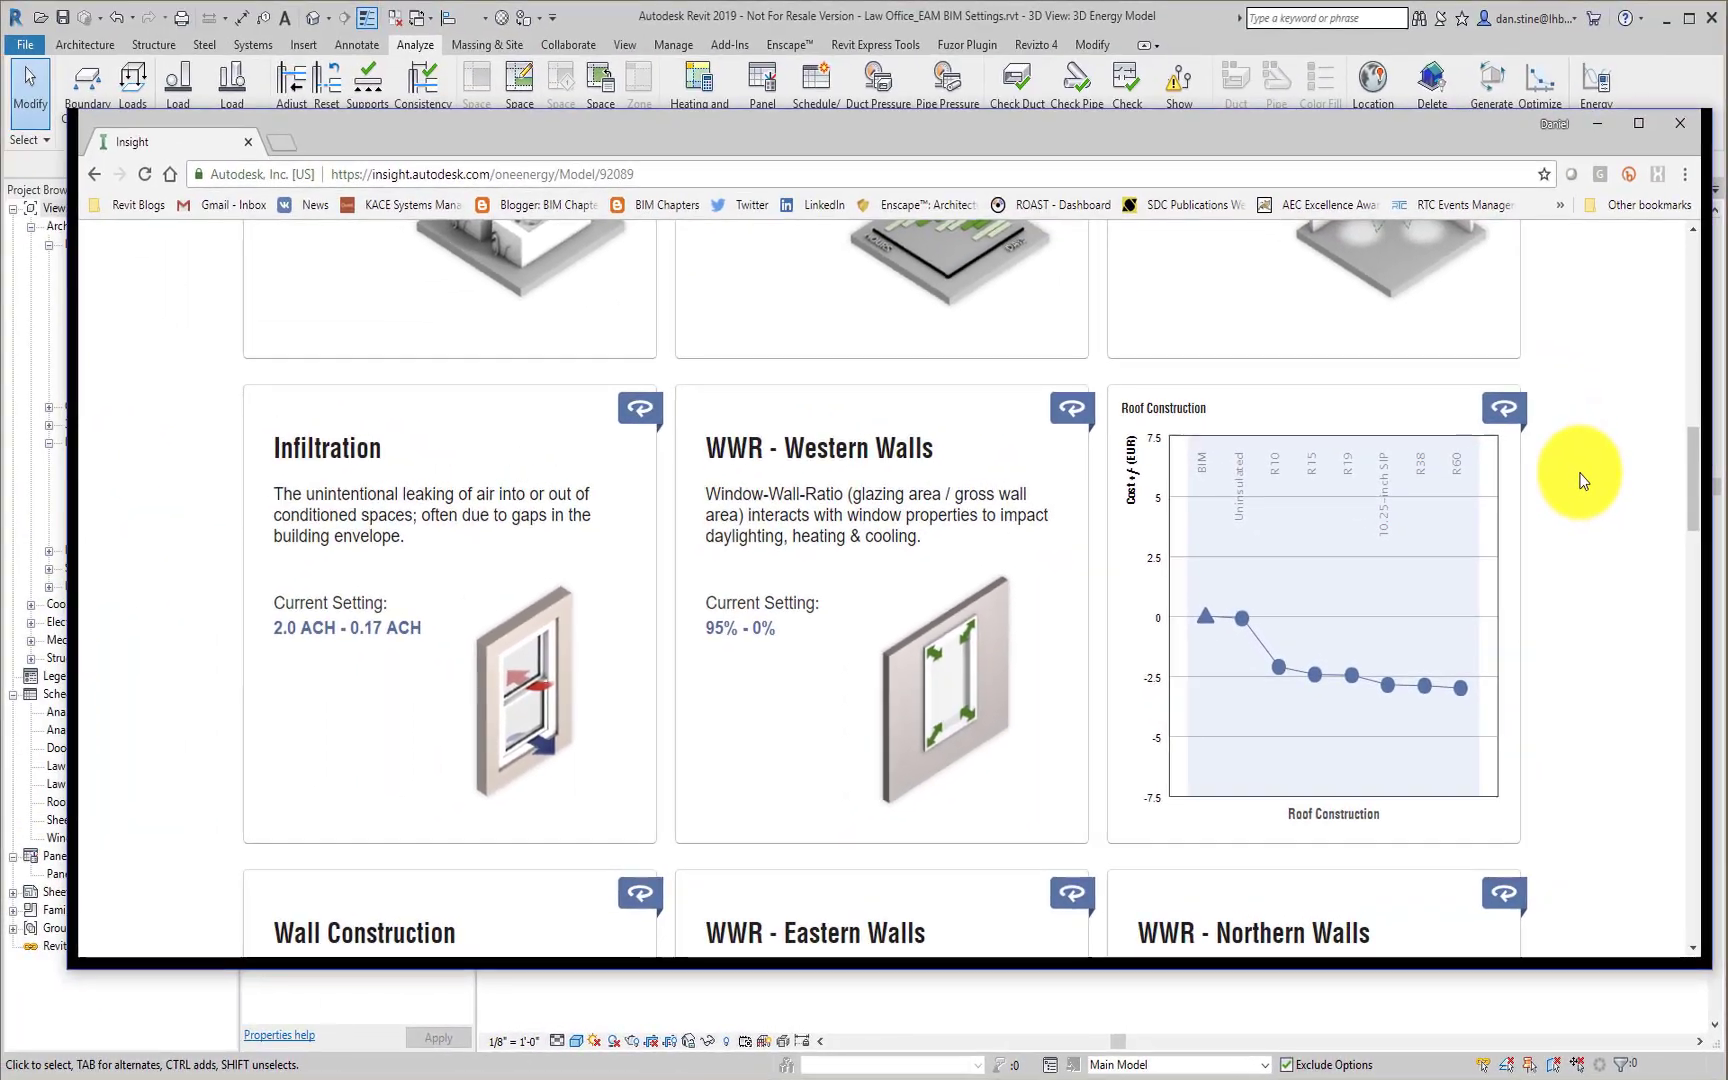
{"action": "scroll", "coordinate": [1582, 481], "scroll_direction": "up", "scroll_amount": 5}
{"action": "scroll", "coordinate": [1574, 473], "scroll_direction": "up", "scroll_amount": 5}
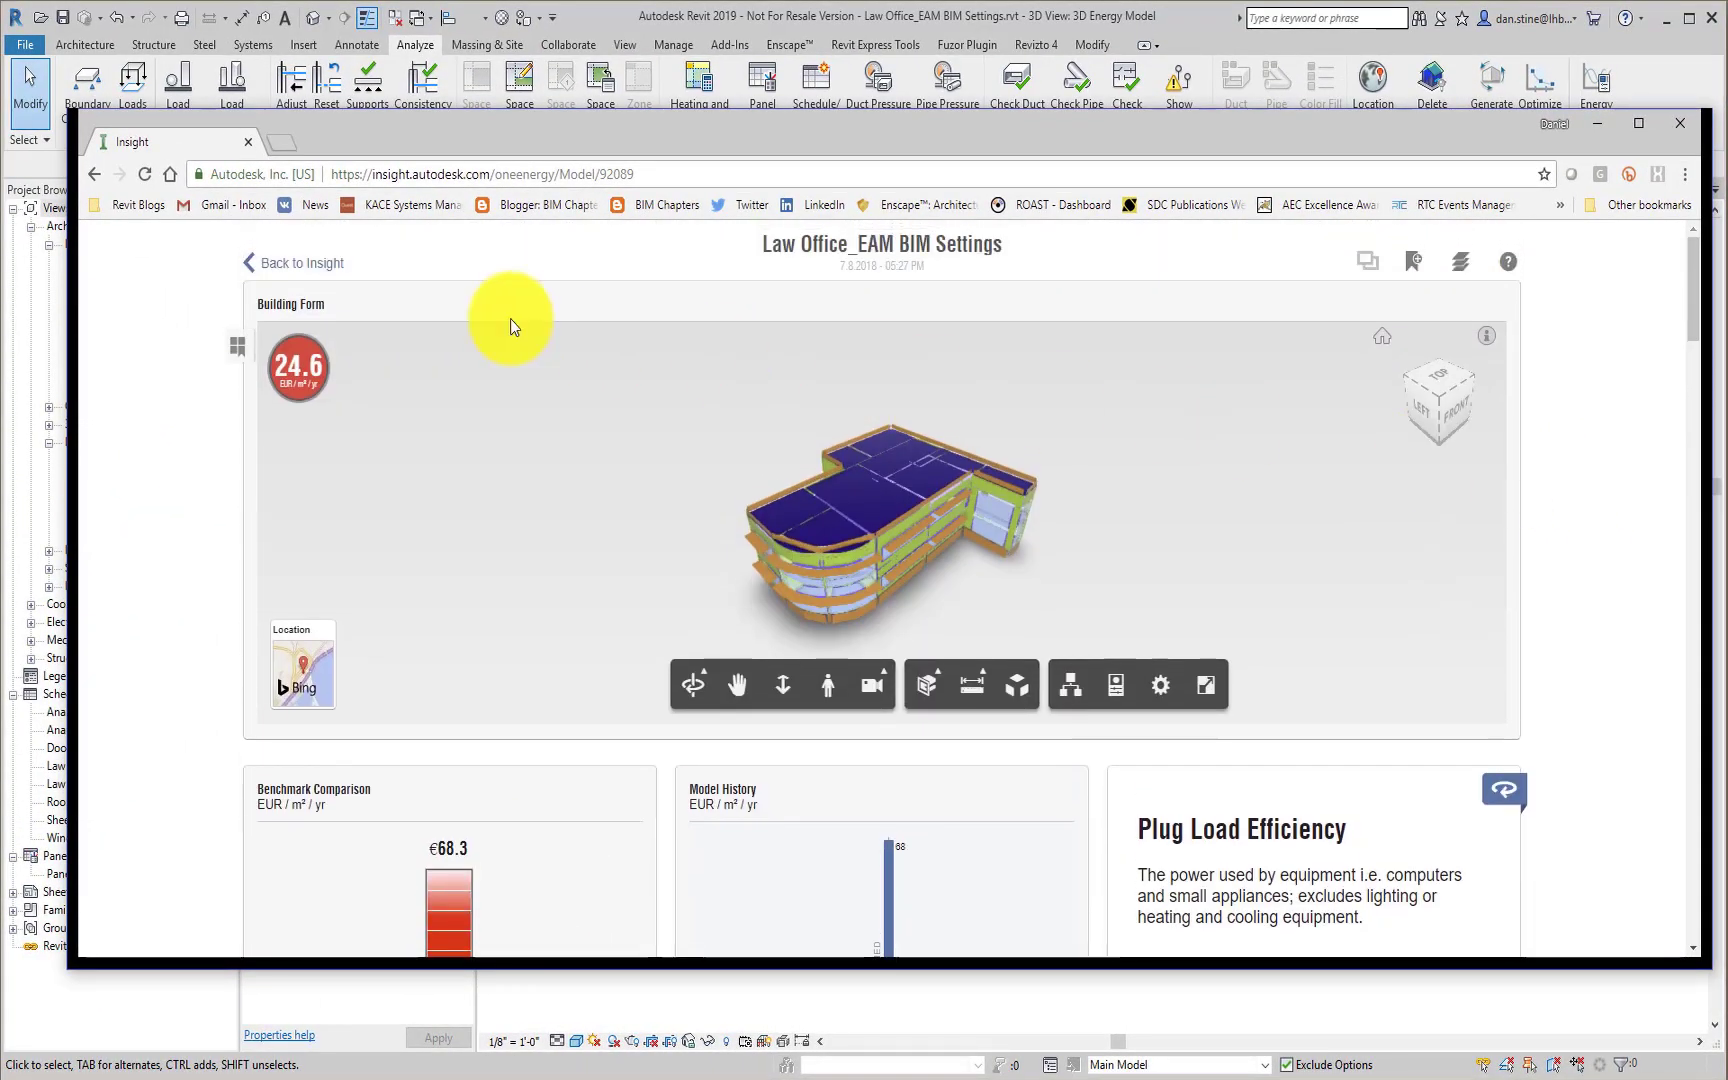
{"action": "left_click", "coordinate": [311, 266]}
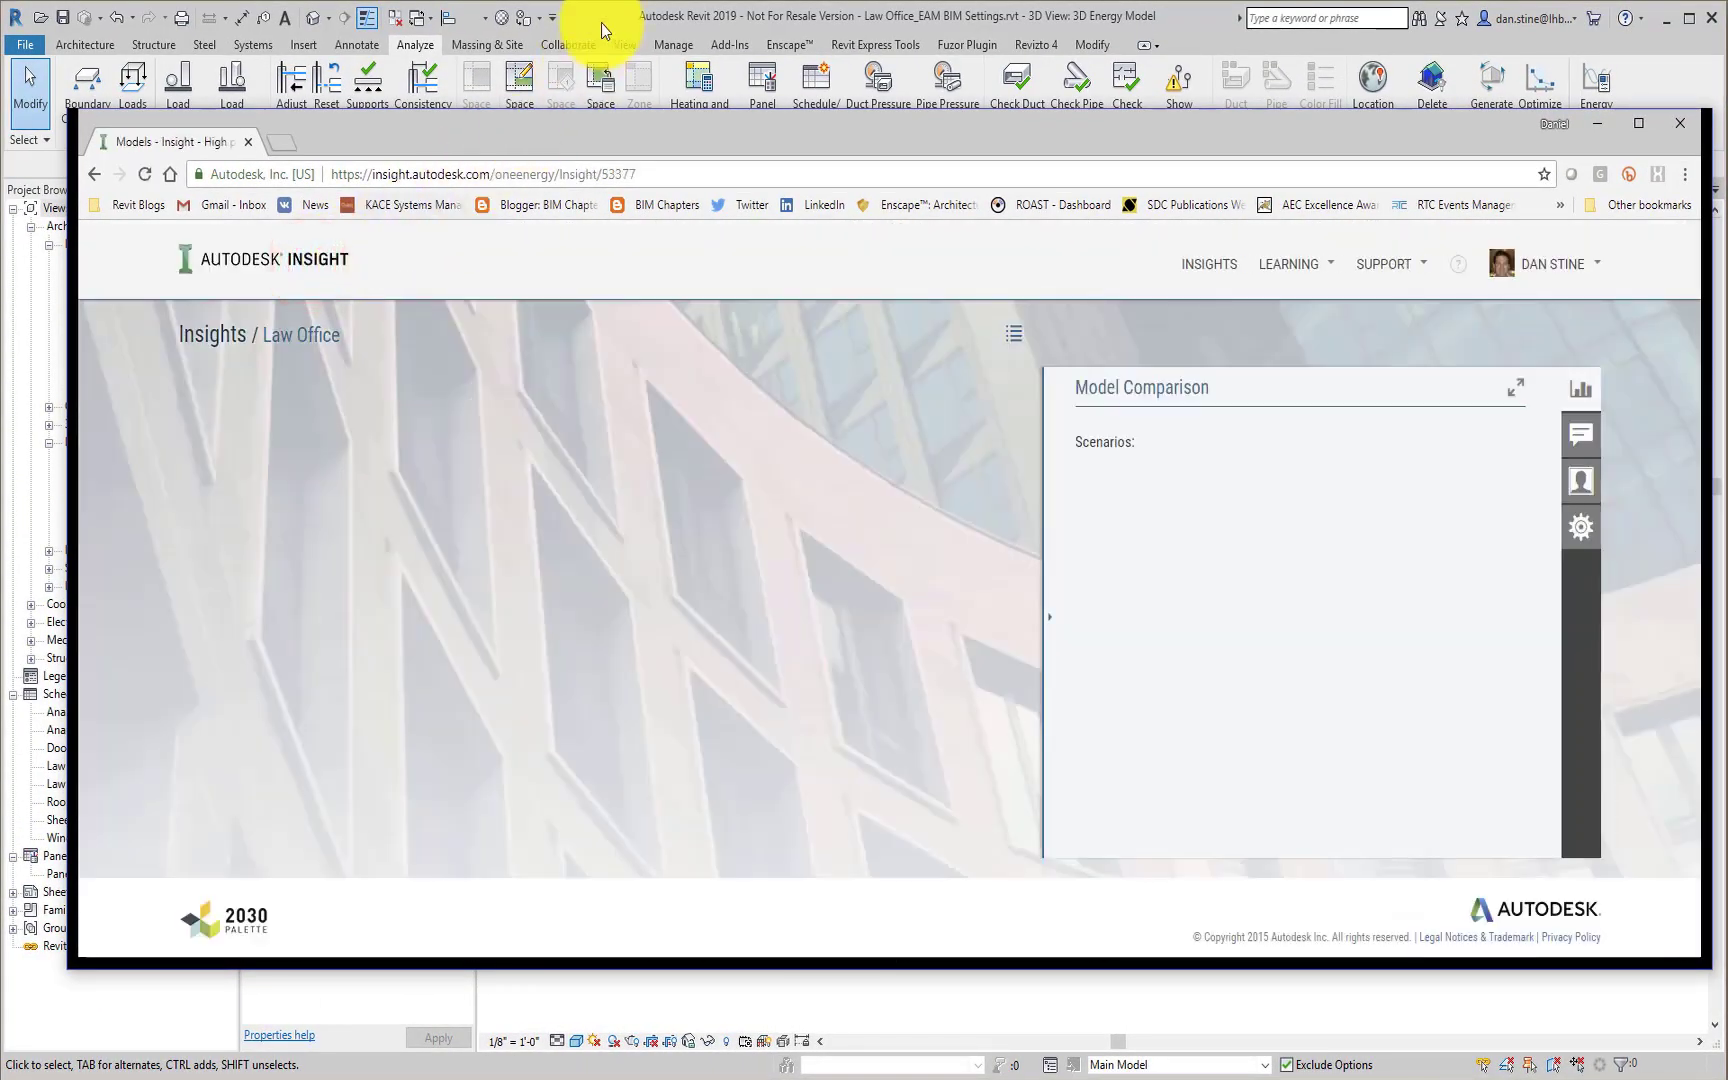
Step: Back in Revit, reach the Conceptual Types through Energy Settings > Other Options
{"action": "left_click", "coordinate": [604, 24]}
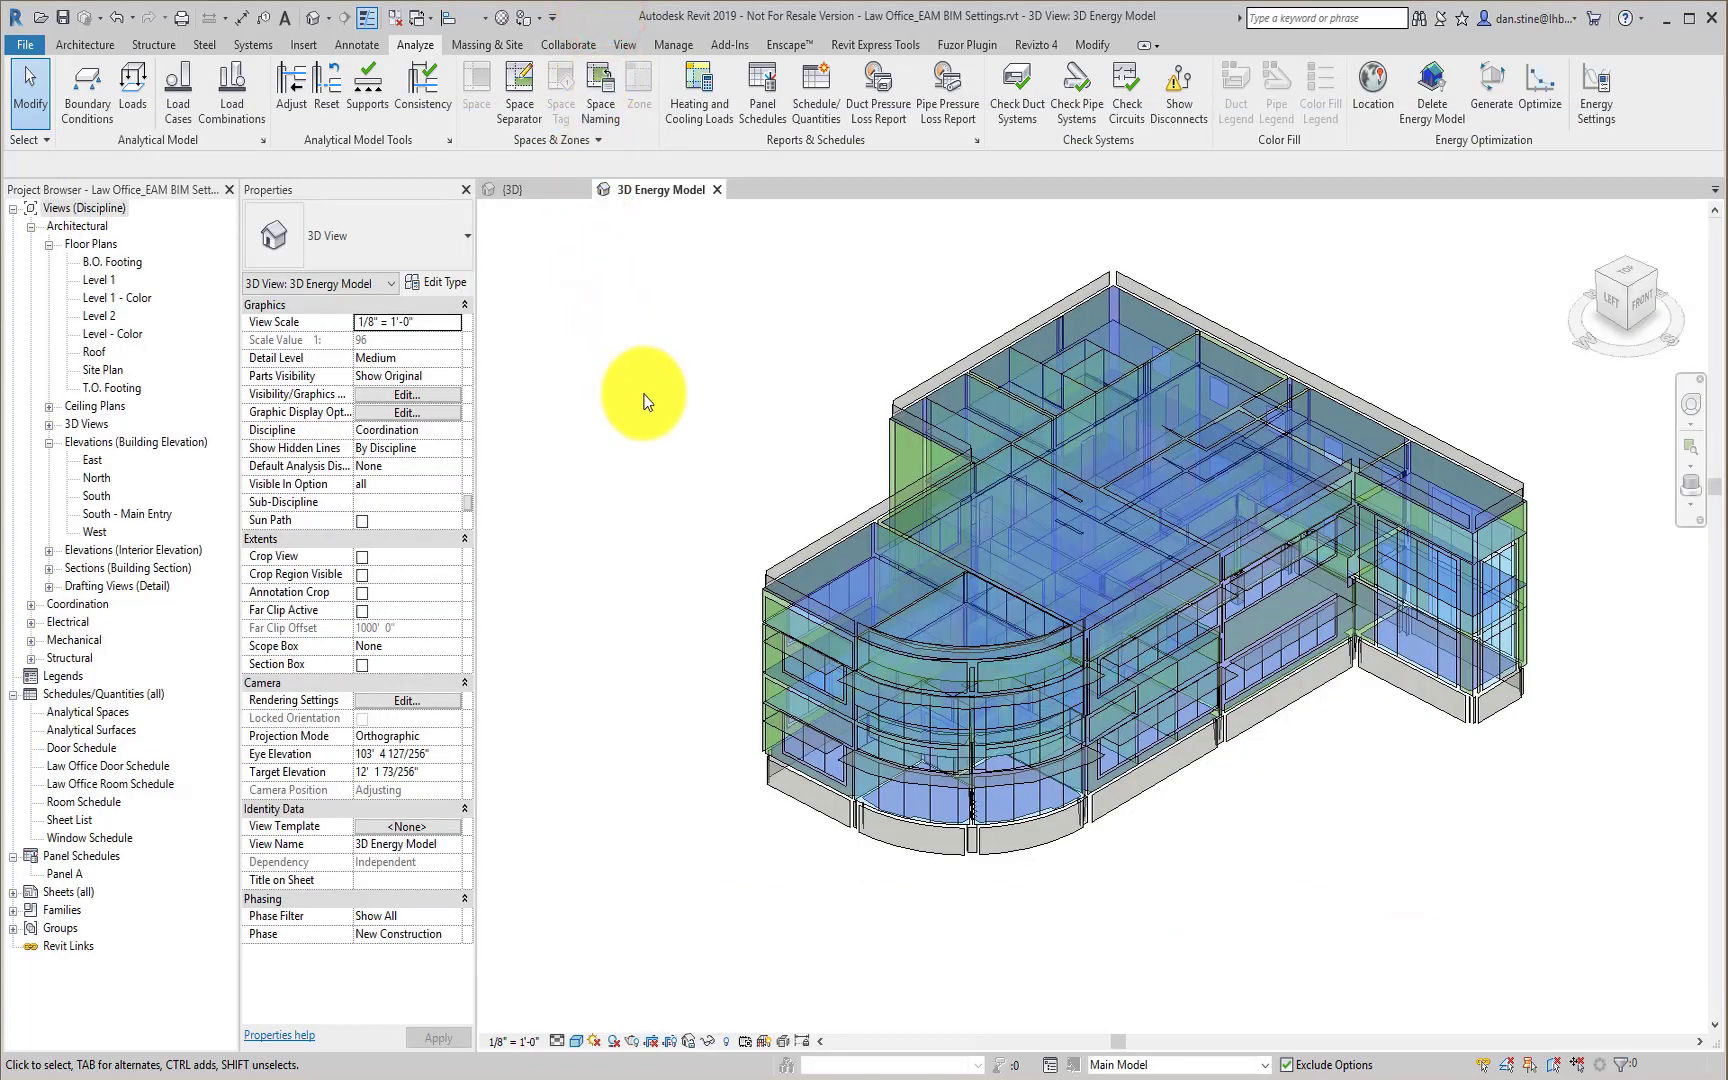
{"action": "left_click", "coordinate": [645, 395]}
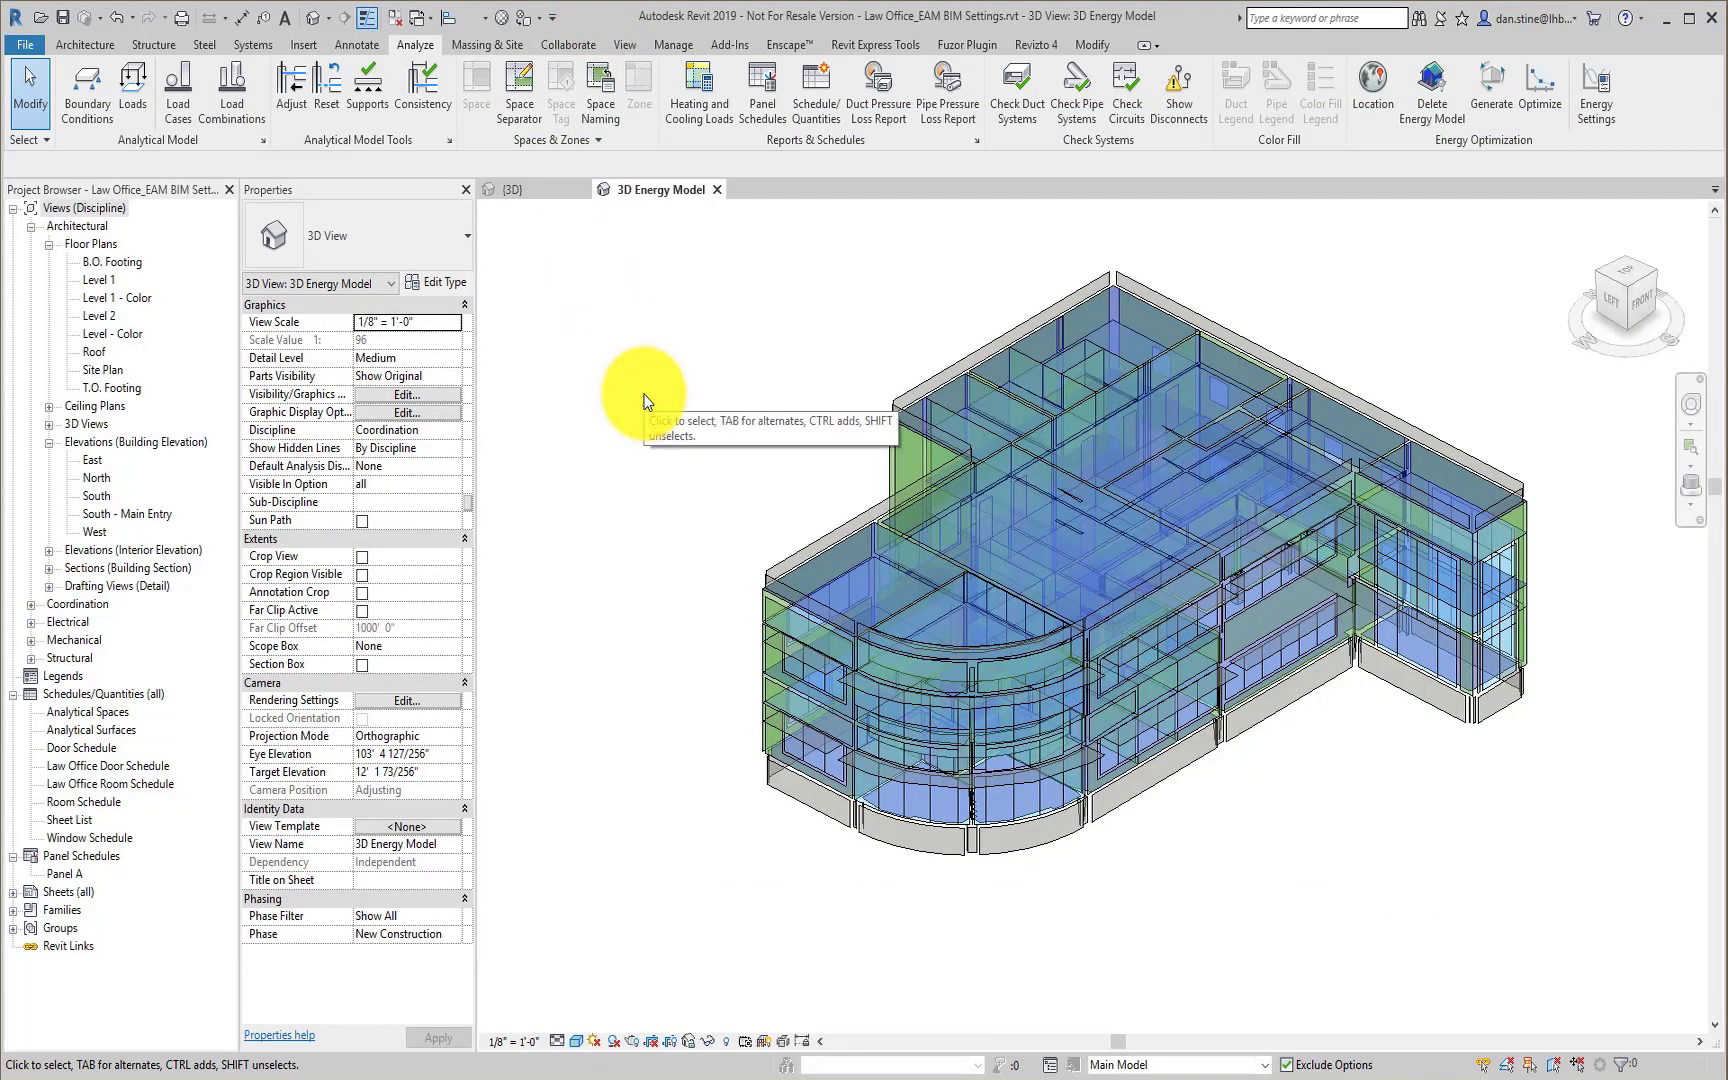
{"action": "scroll", "coordinate": [644, 398], "scroll_direction": "up", "scroll_amount": 1}
{"action": "left_click", "coordinate": [1596, 88]}
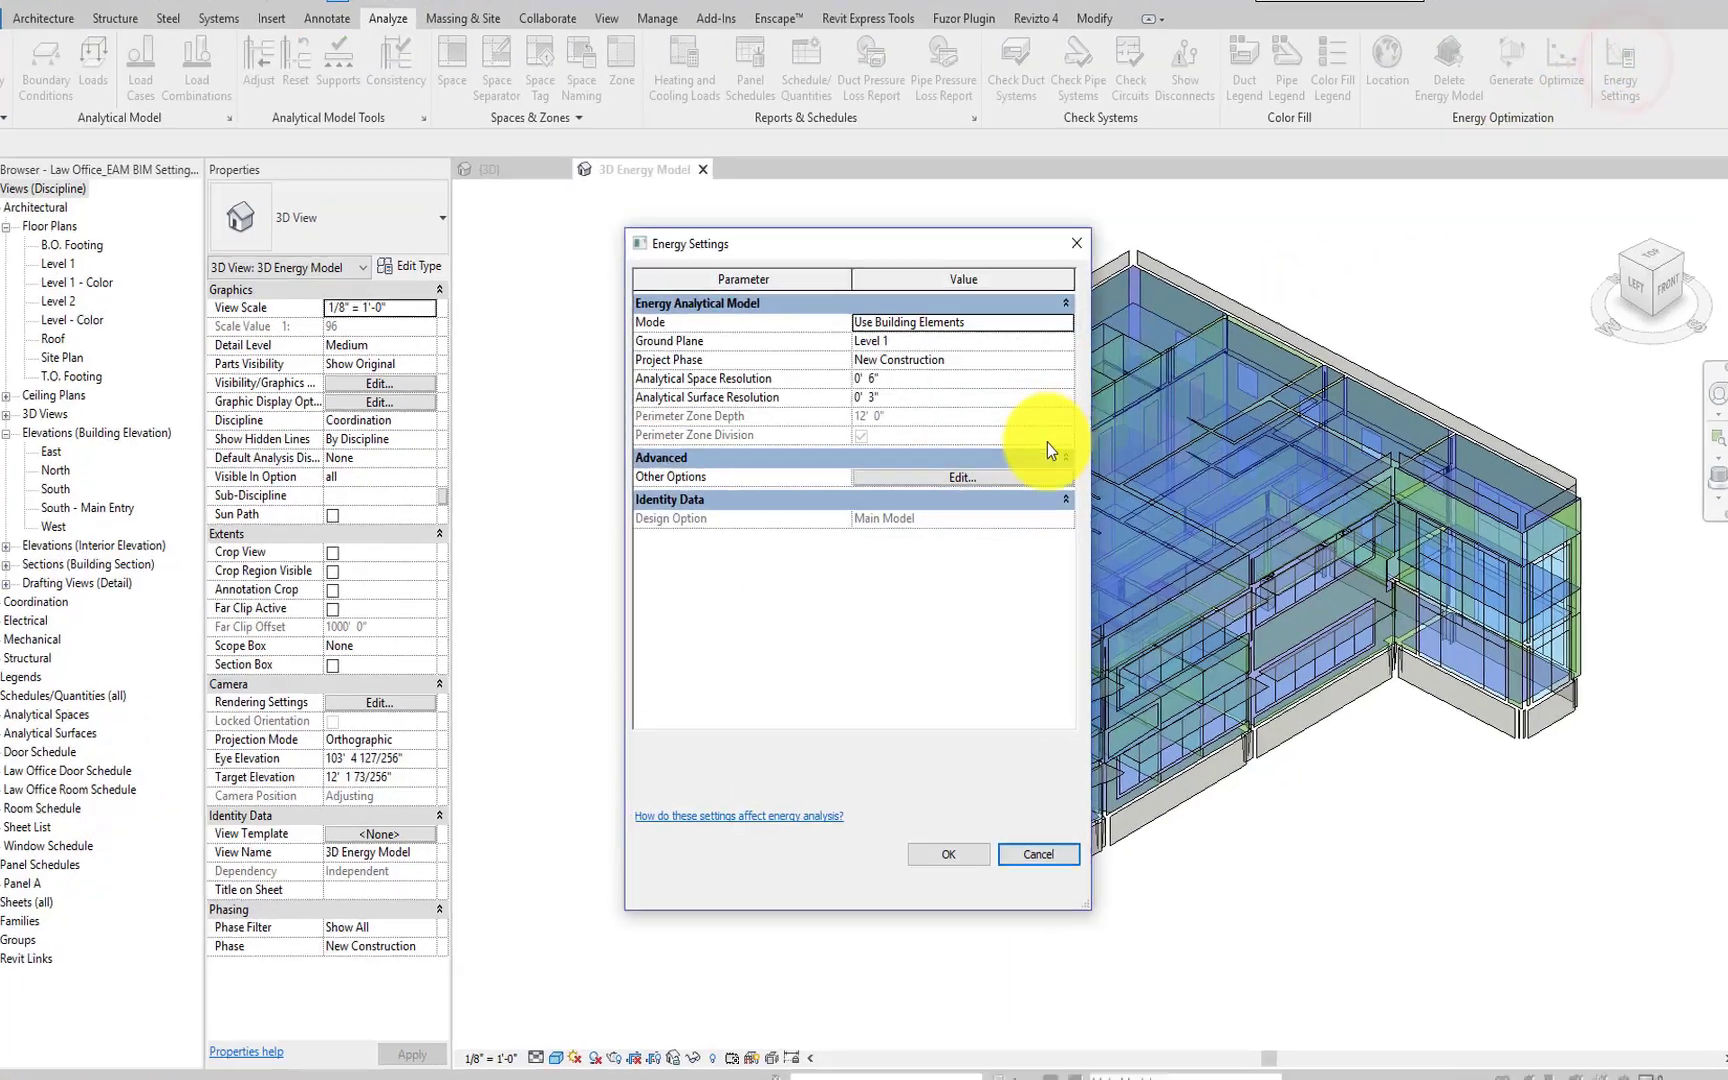
{"action": "left_click", "coordinate": [1013, 483]}
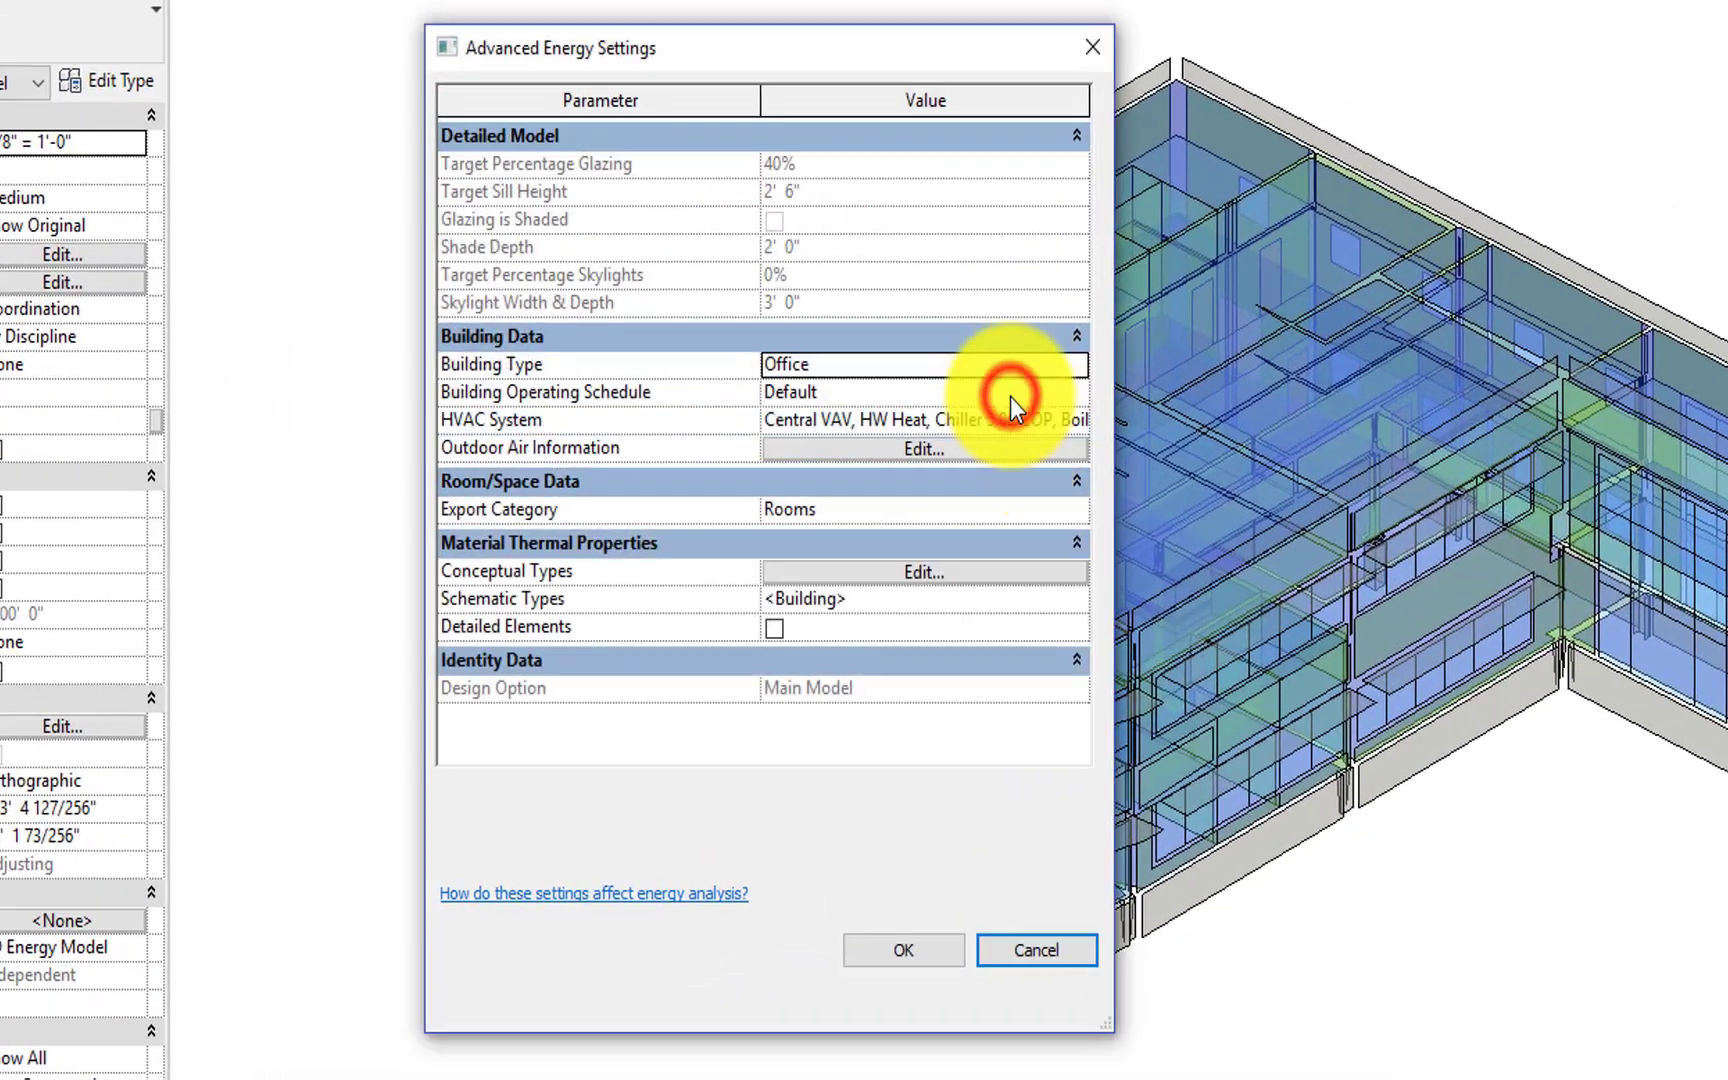
{"action": "left_click", "coordinate": [946, 575]}
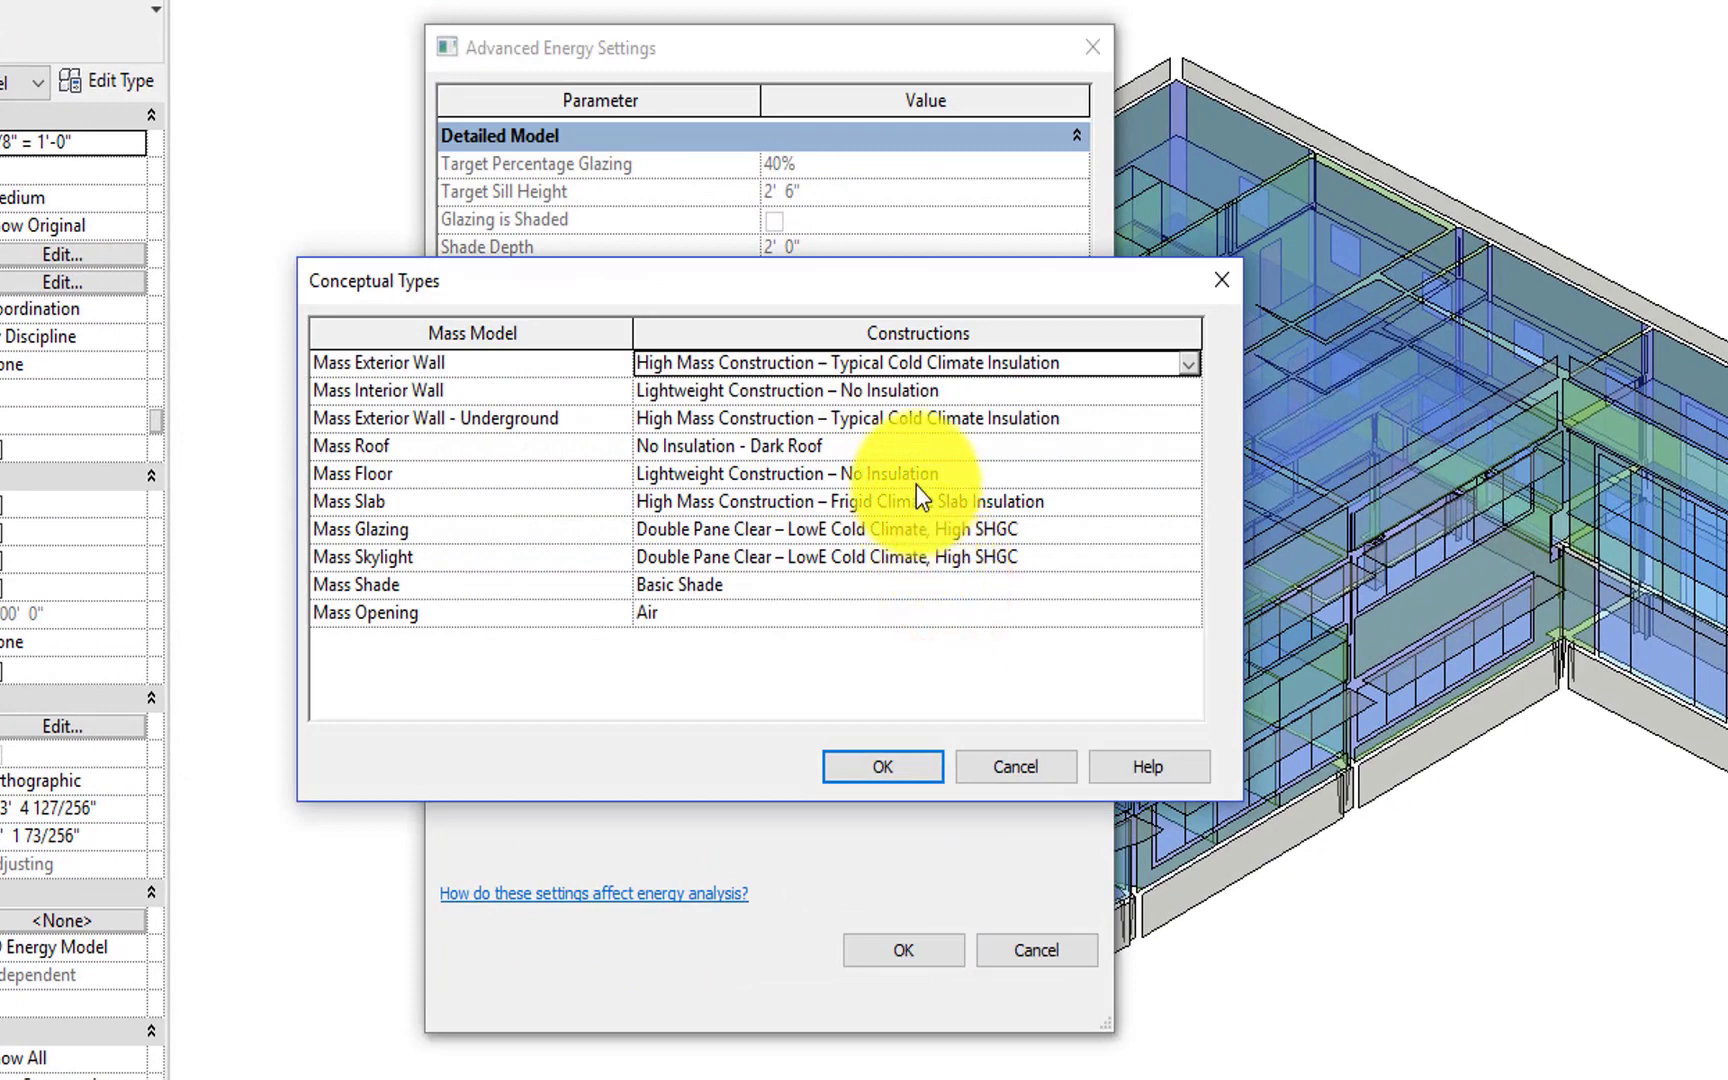
Step: Set Mass Roof to Typical Insulation - Dark Roof and close the advanced energy settings
{"action": "left_click", "coordinate": [1047, 446]}
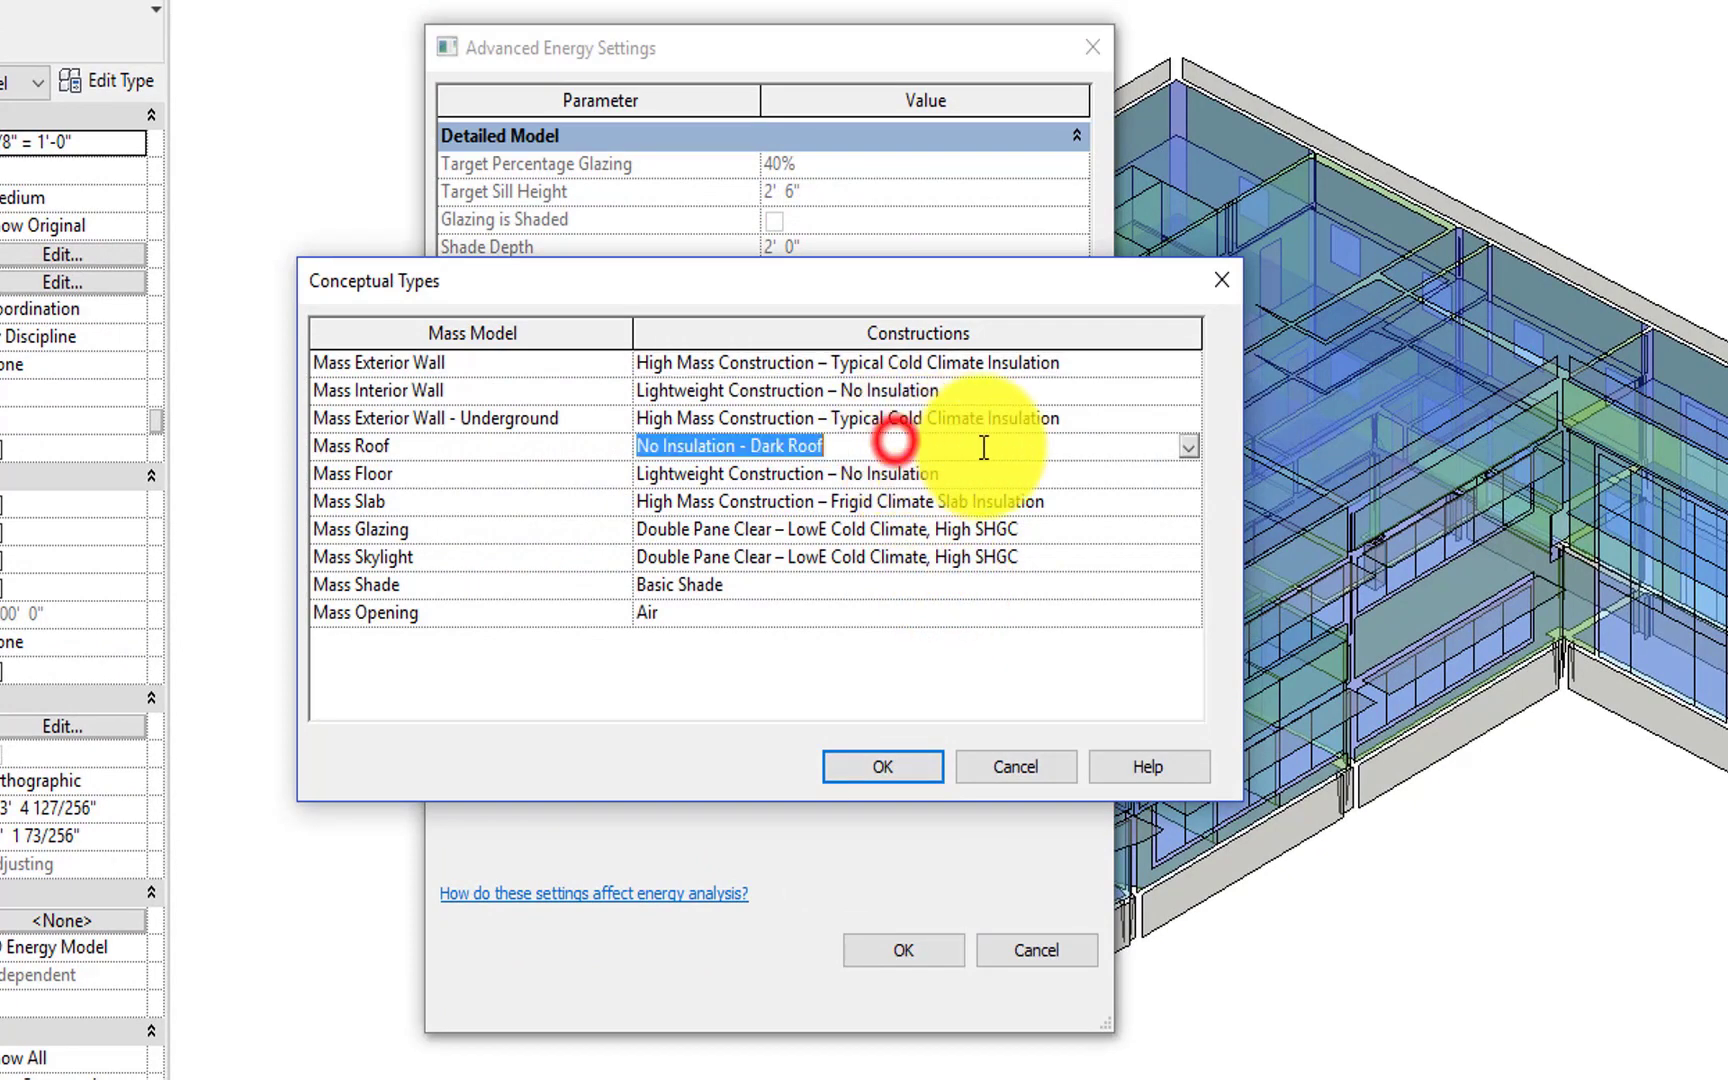
{"action": "left_click", "coordinate": [1187, 448]}
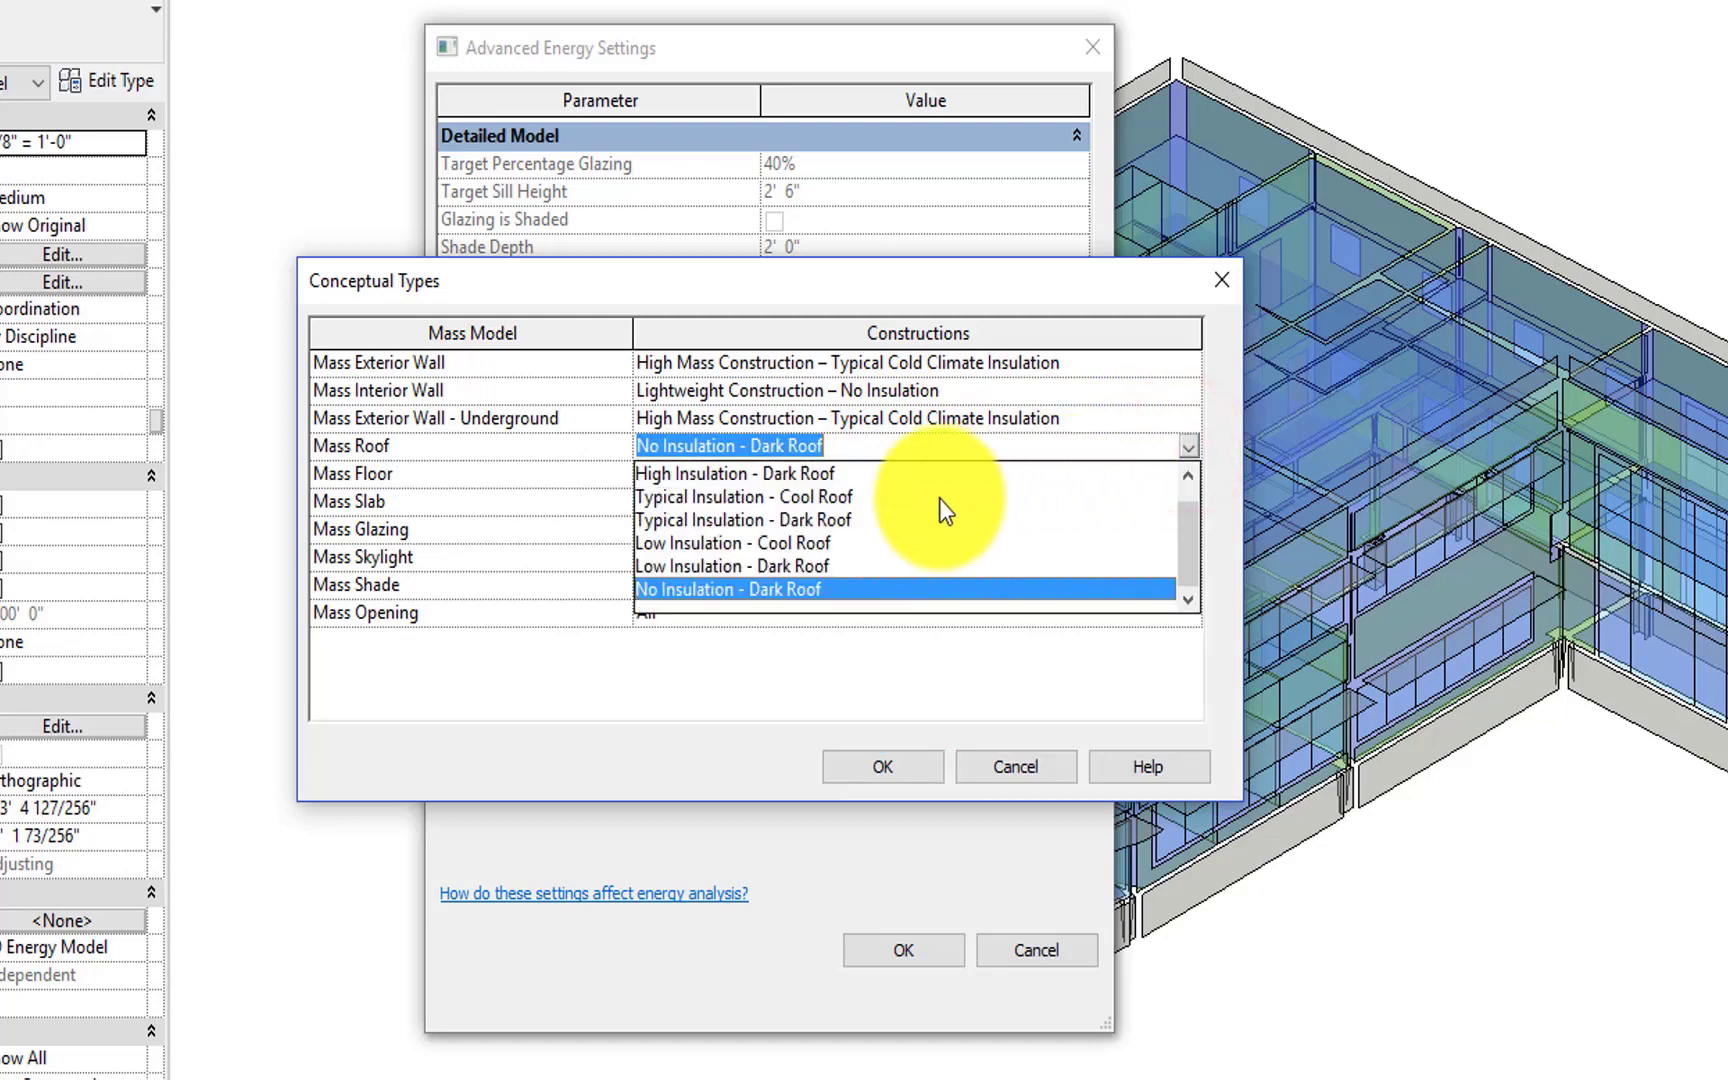
{"action": "left_click", "coordinate": [838, 520]}
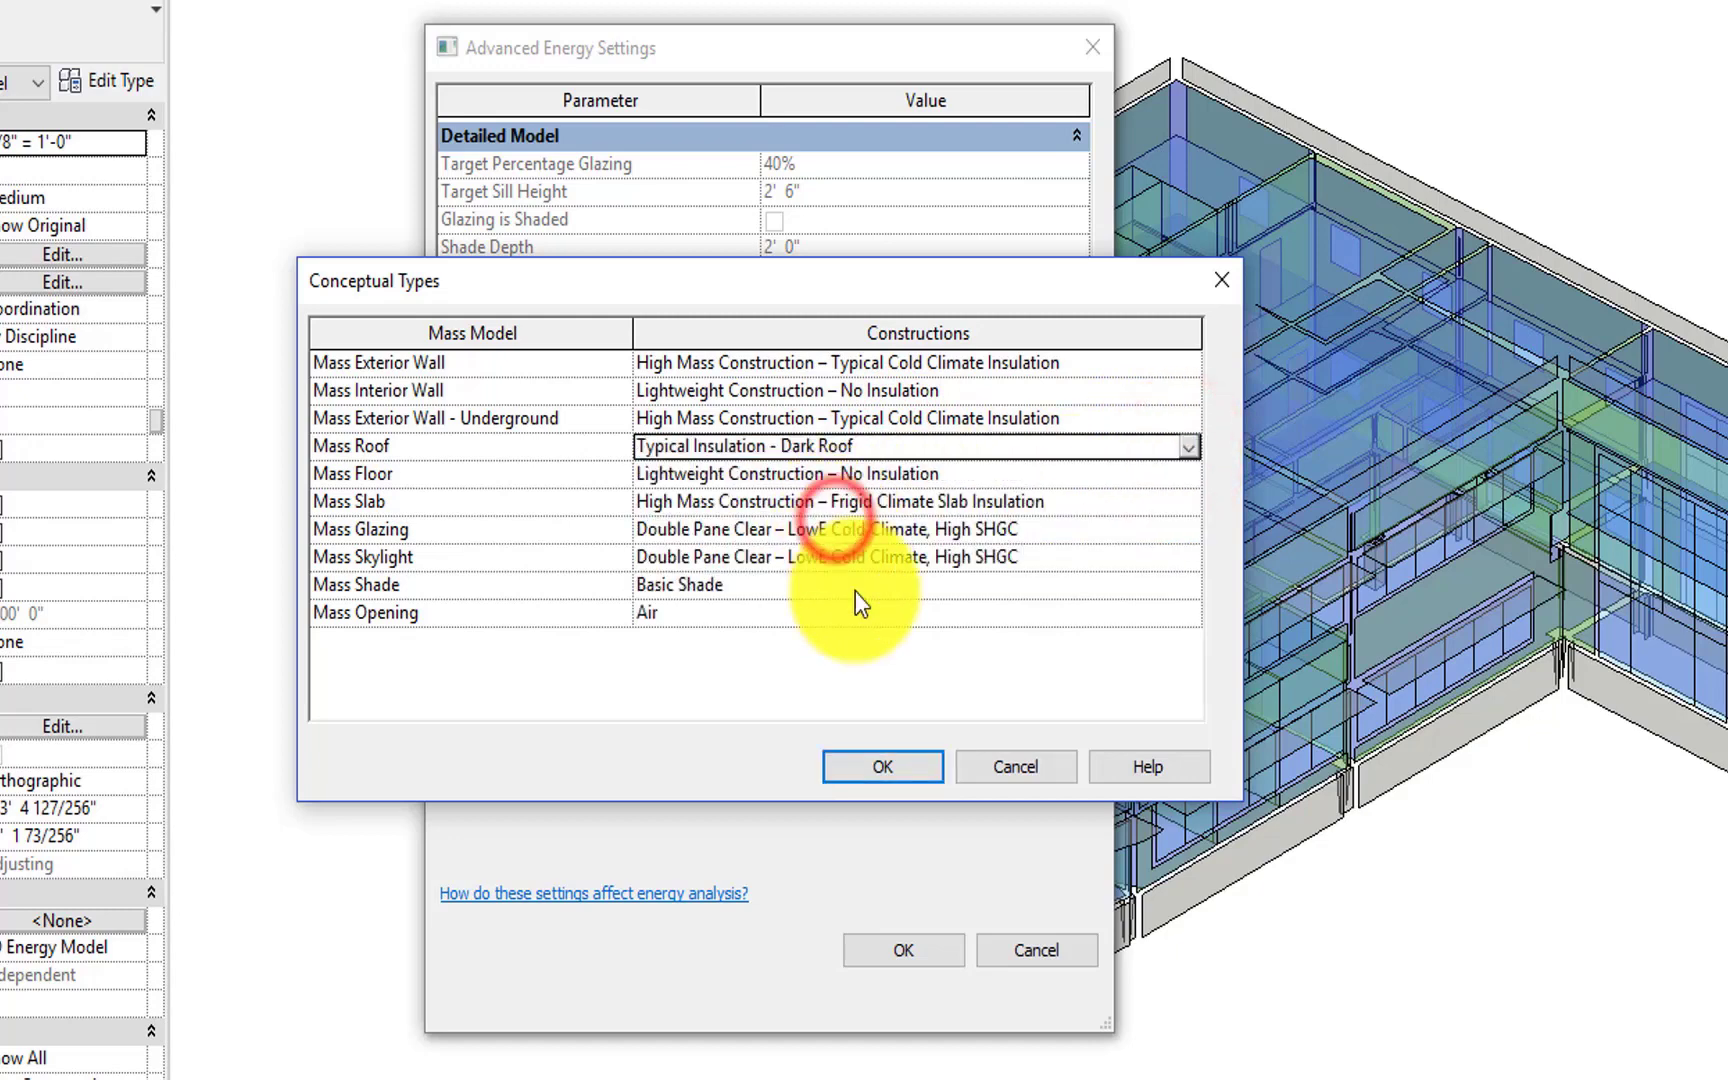
{"action": "left_click", "coordinate": [897, 768]}
{"action": "left_click", "coordinate": [904, 952]}
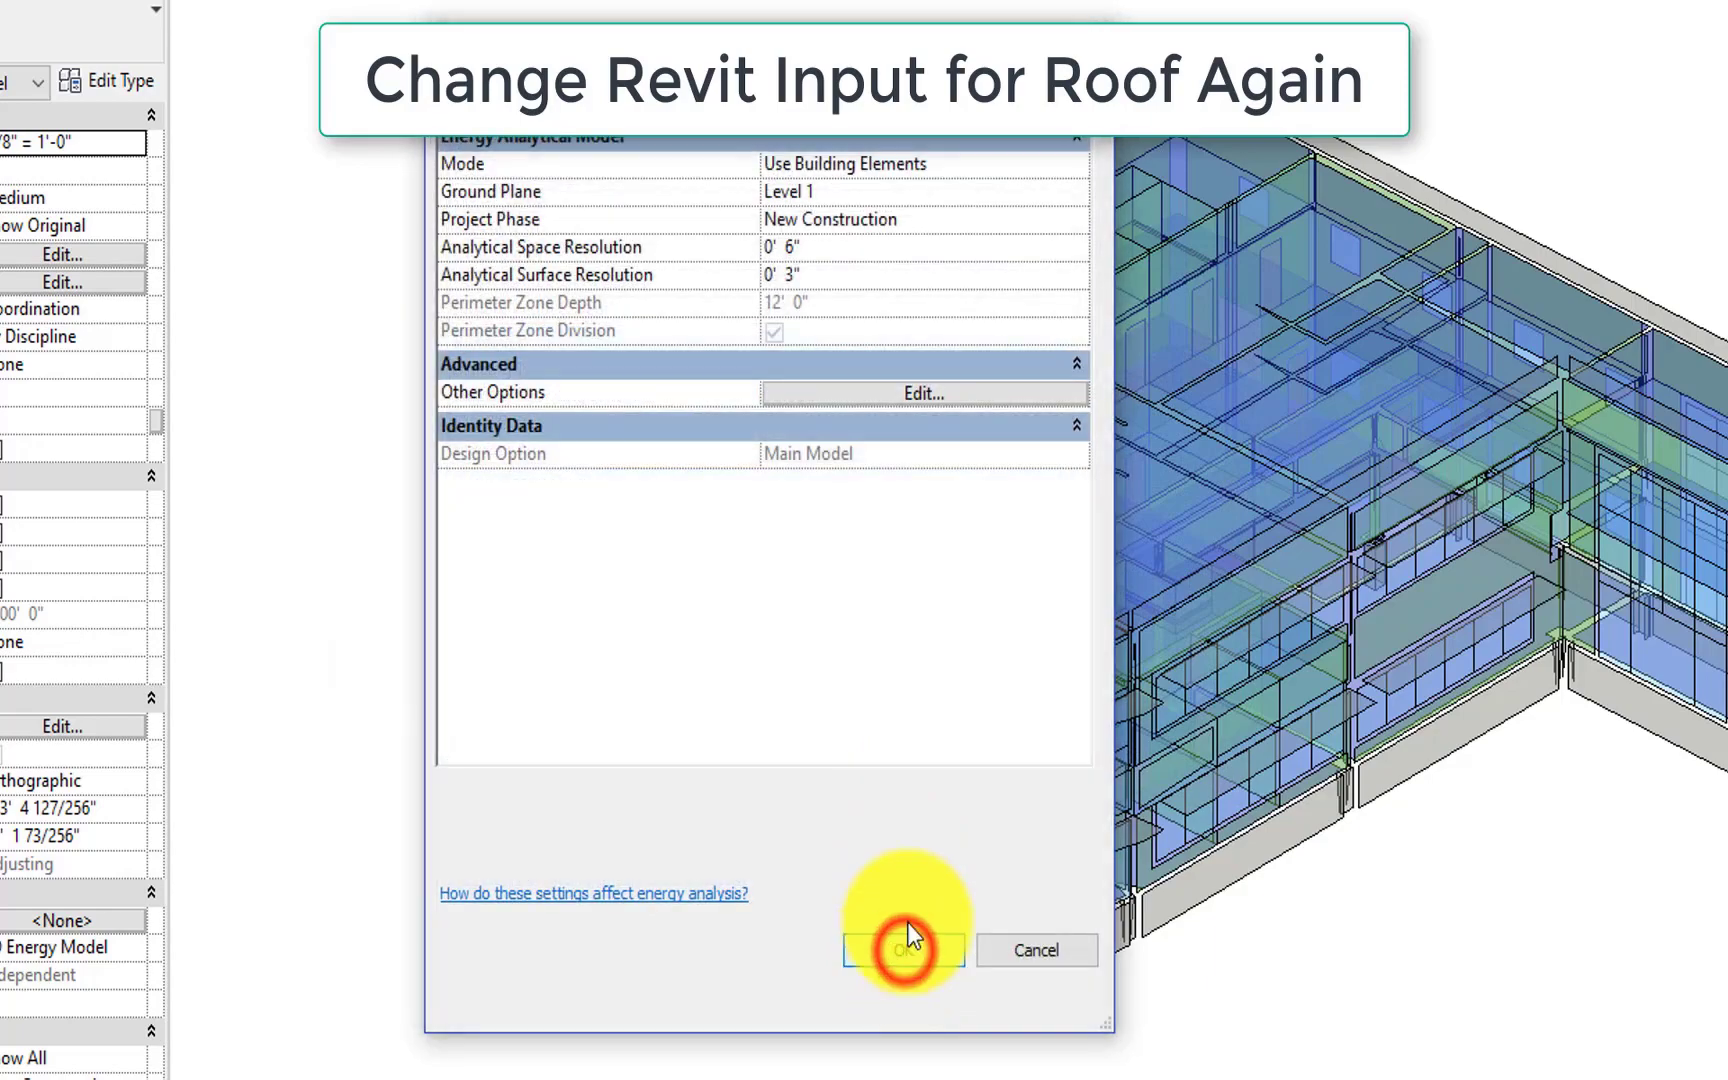
Step: Delete the existing energy model and create a fresh energy analytical model
{"action": "left_click", "coordinate": [905, 951]}
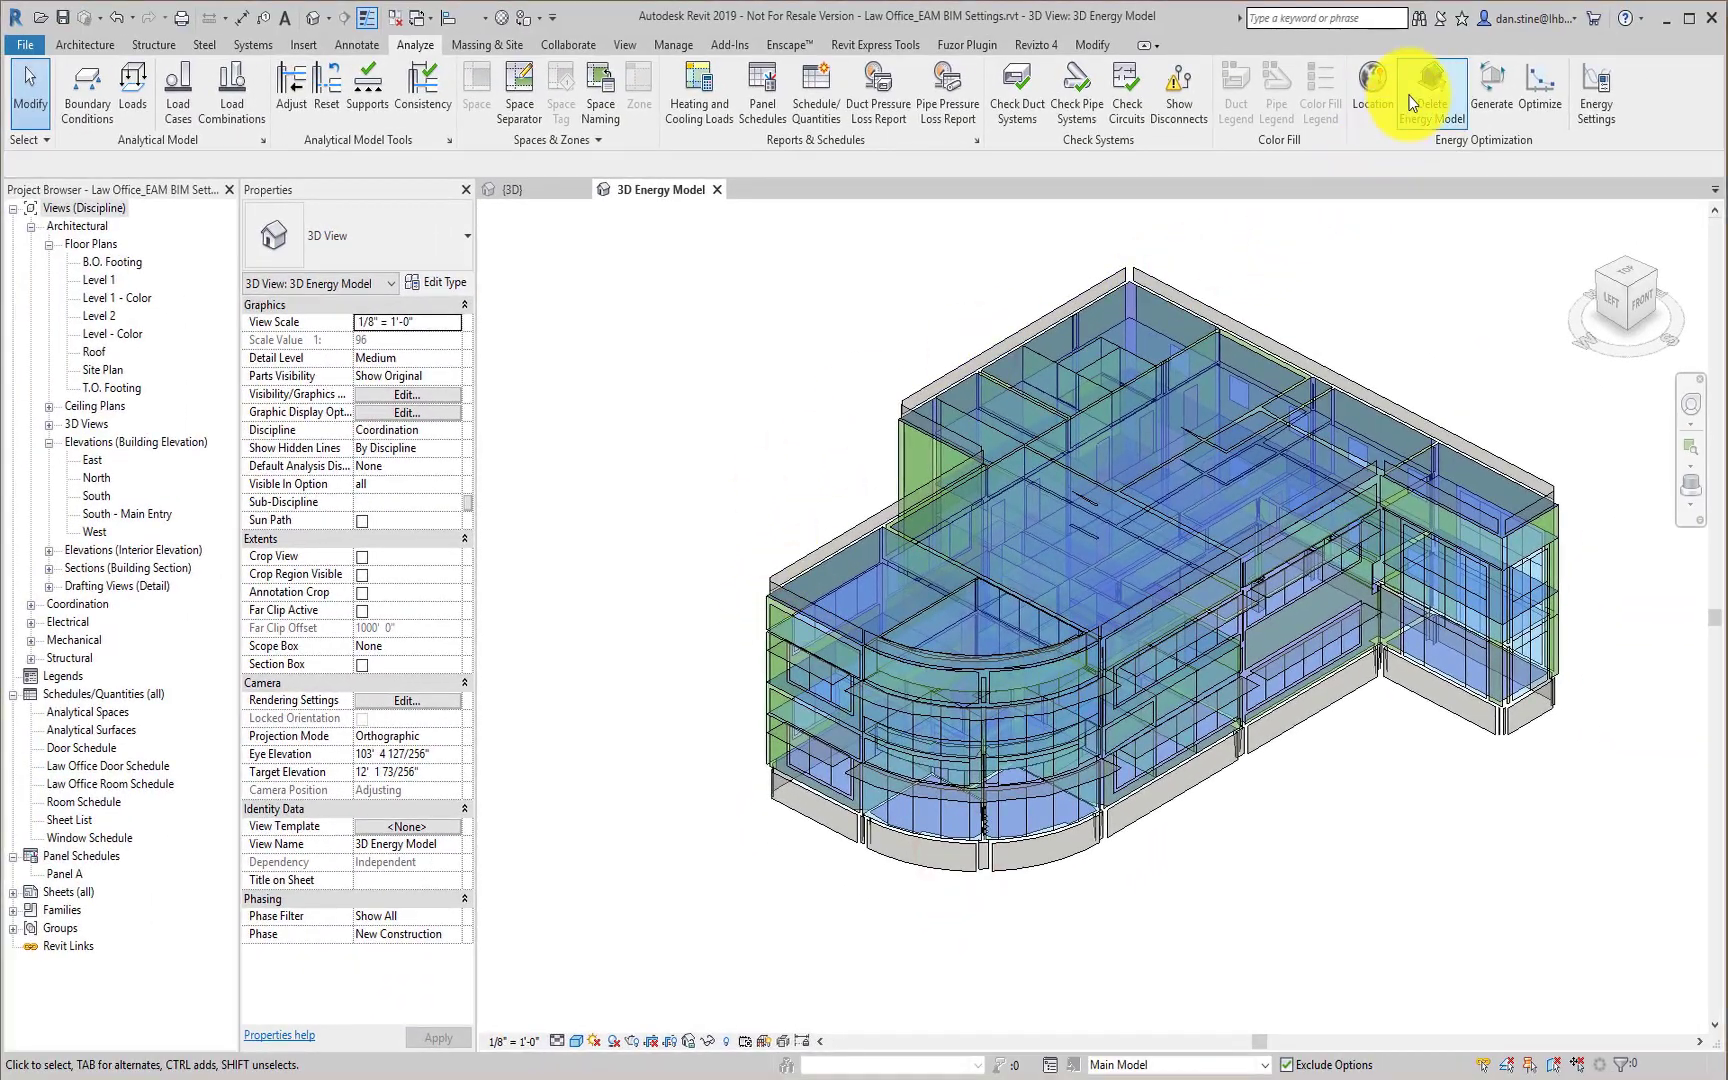
{"action": "left_click", "coordinate": [1430, 86]}
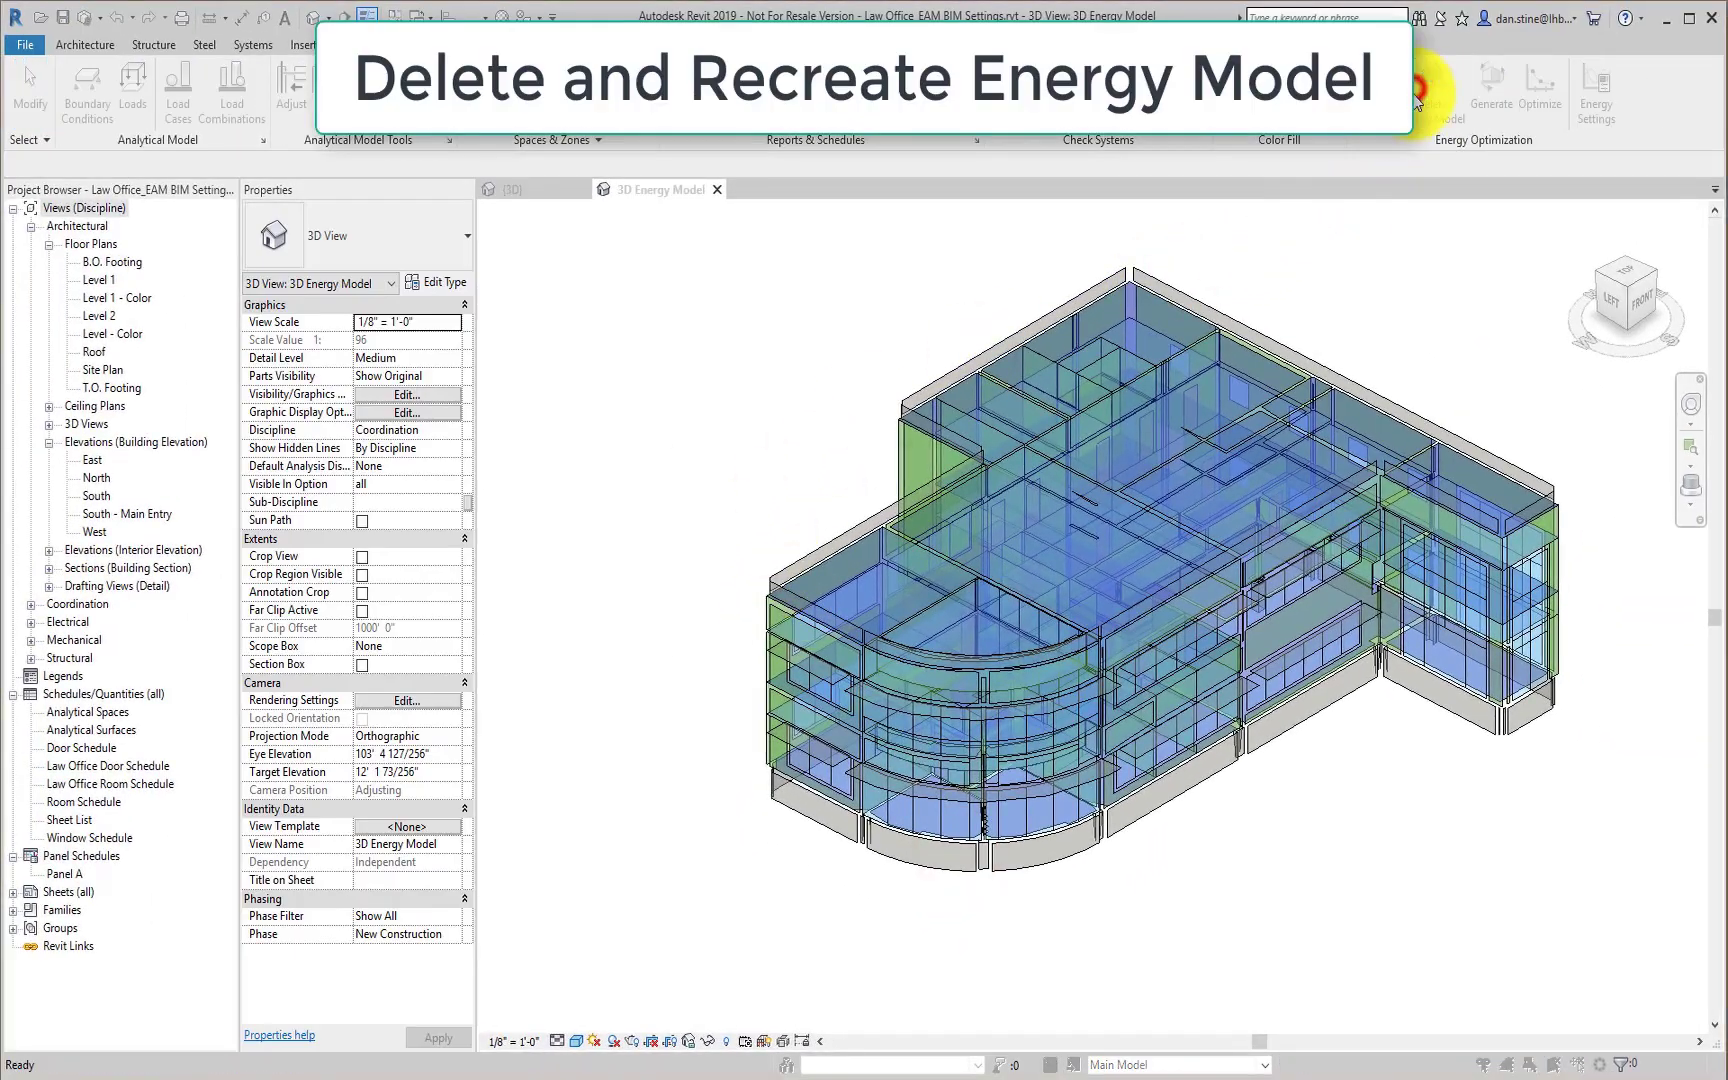
{"action": "left_click", "coordinate": [931, 583]}
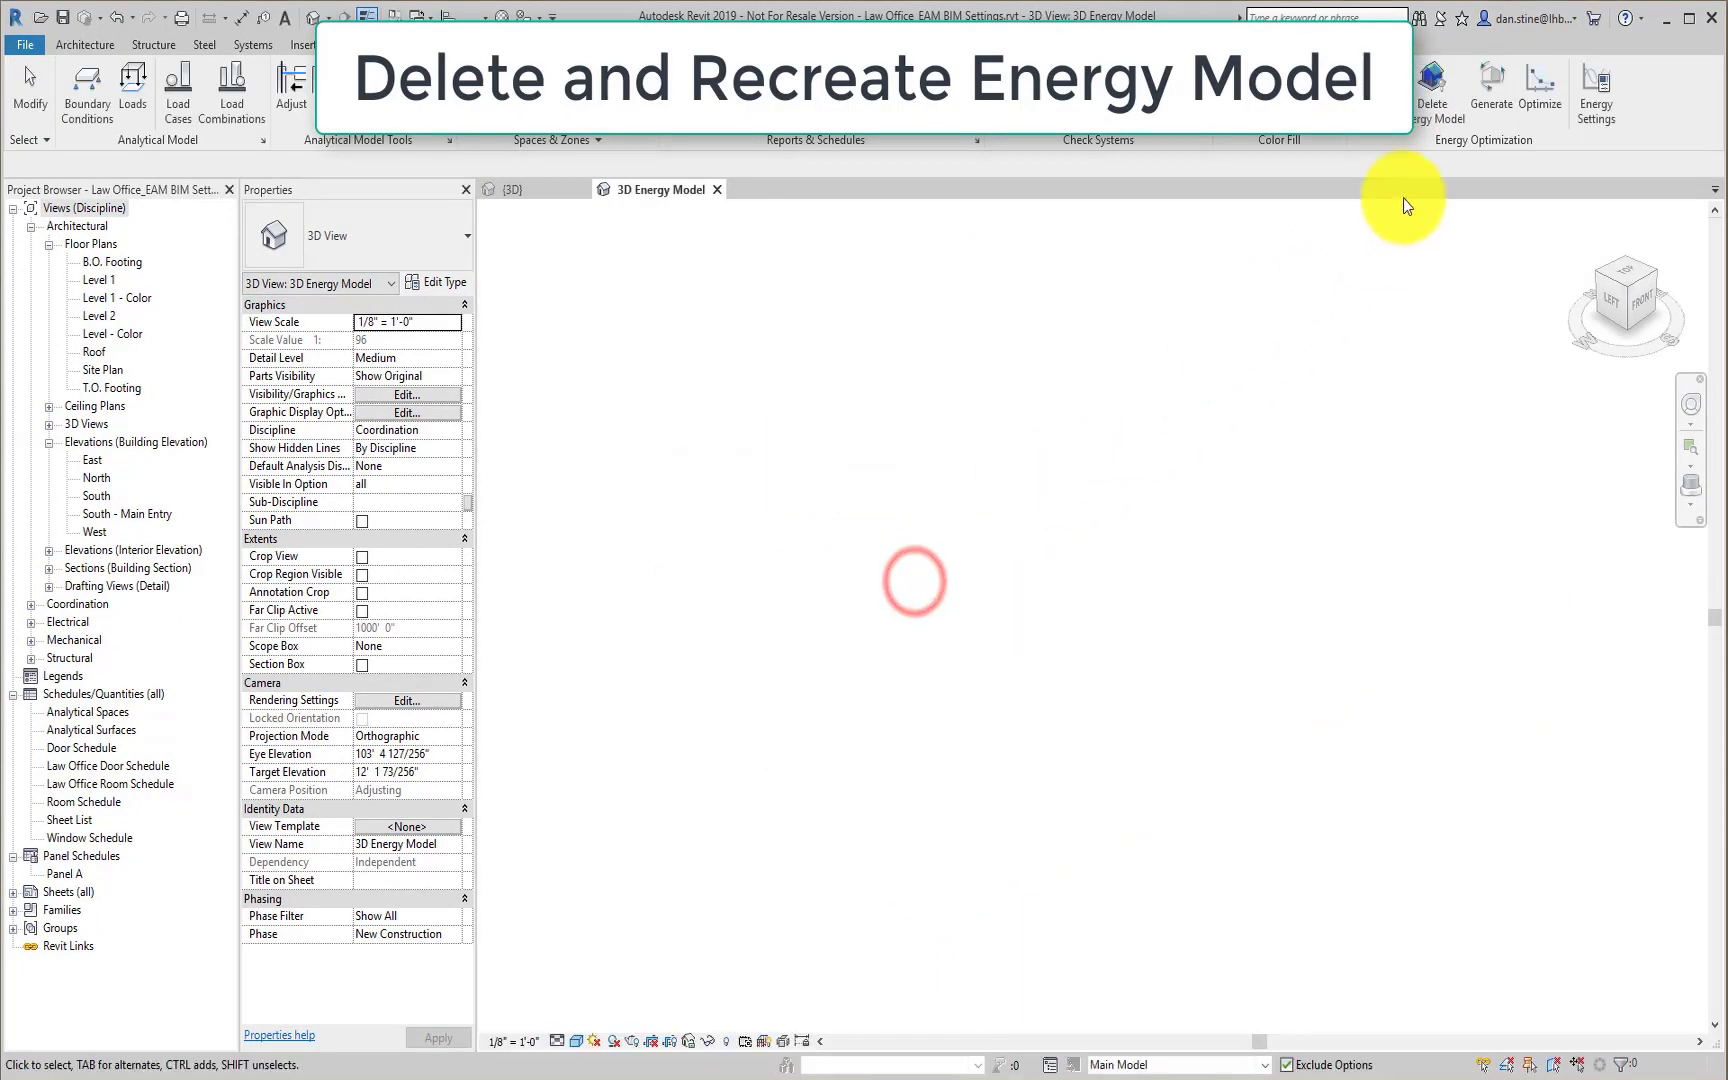
{"action": "left_click", "coordinate": [1438, 113]}
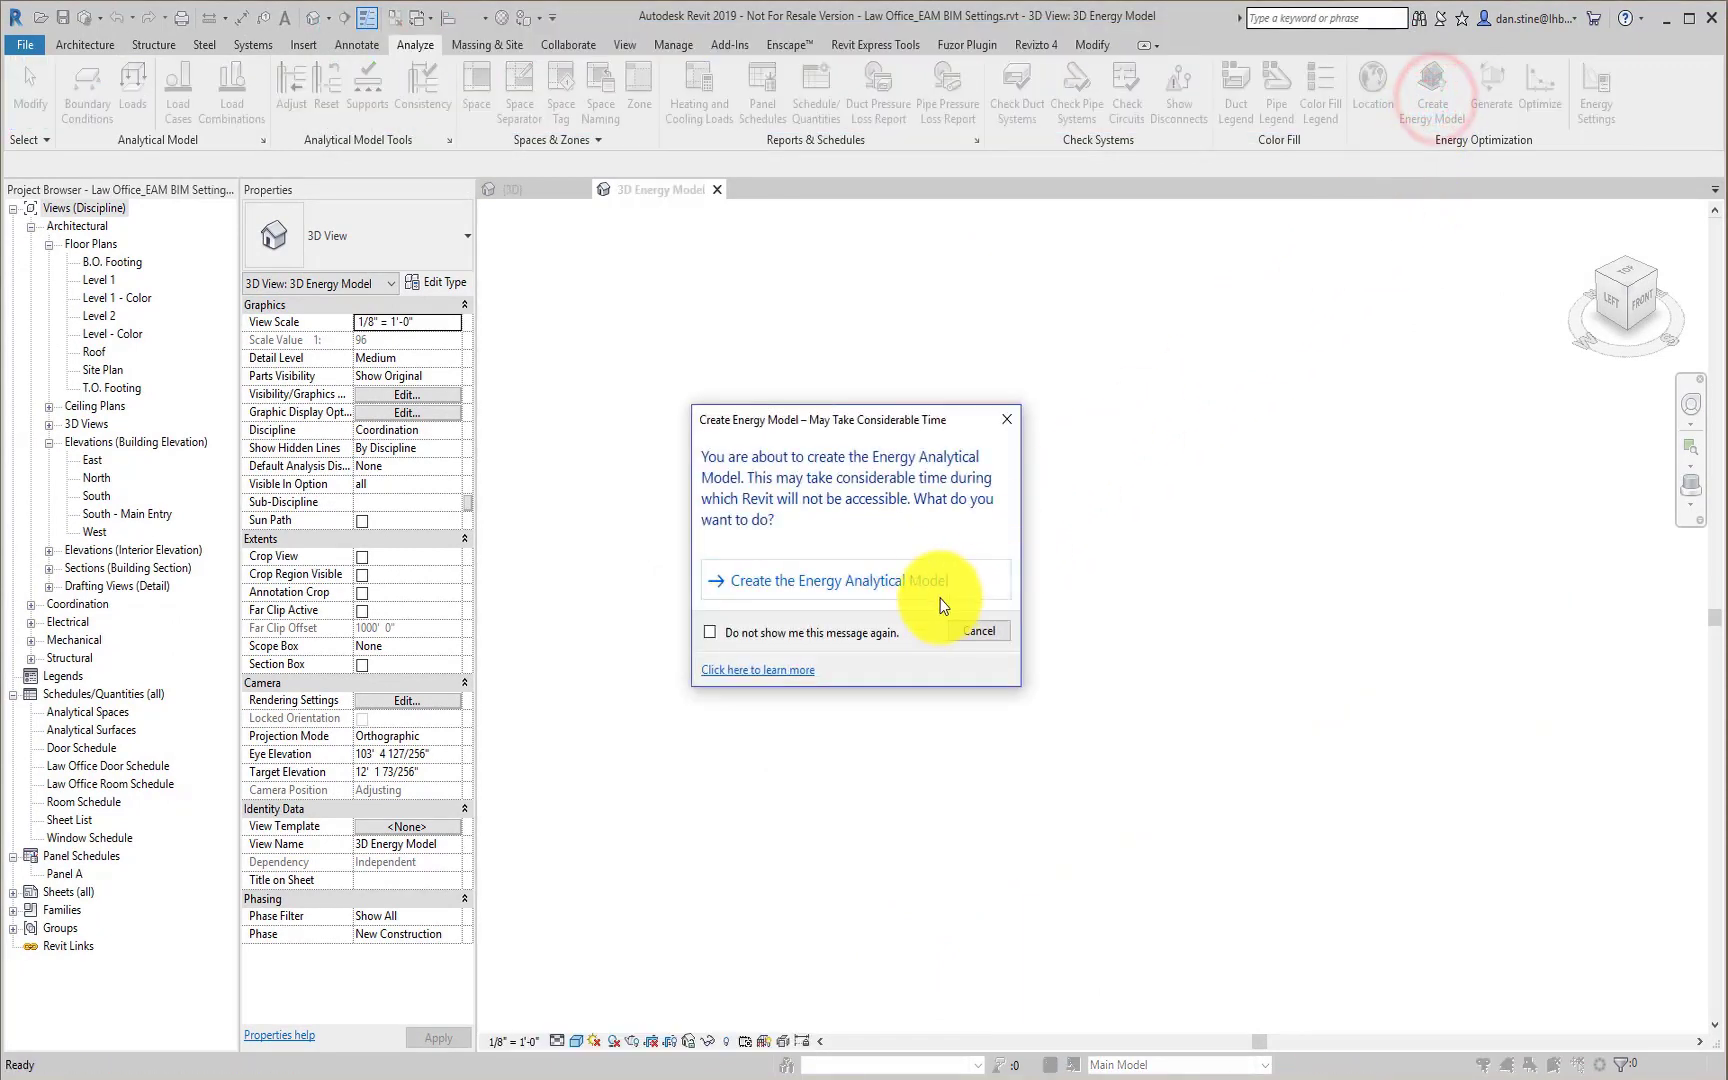
{"action": "left_click", "coordinate": [927, 582]}
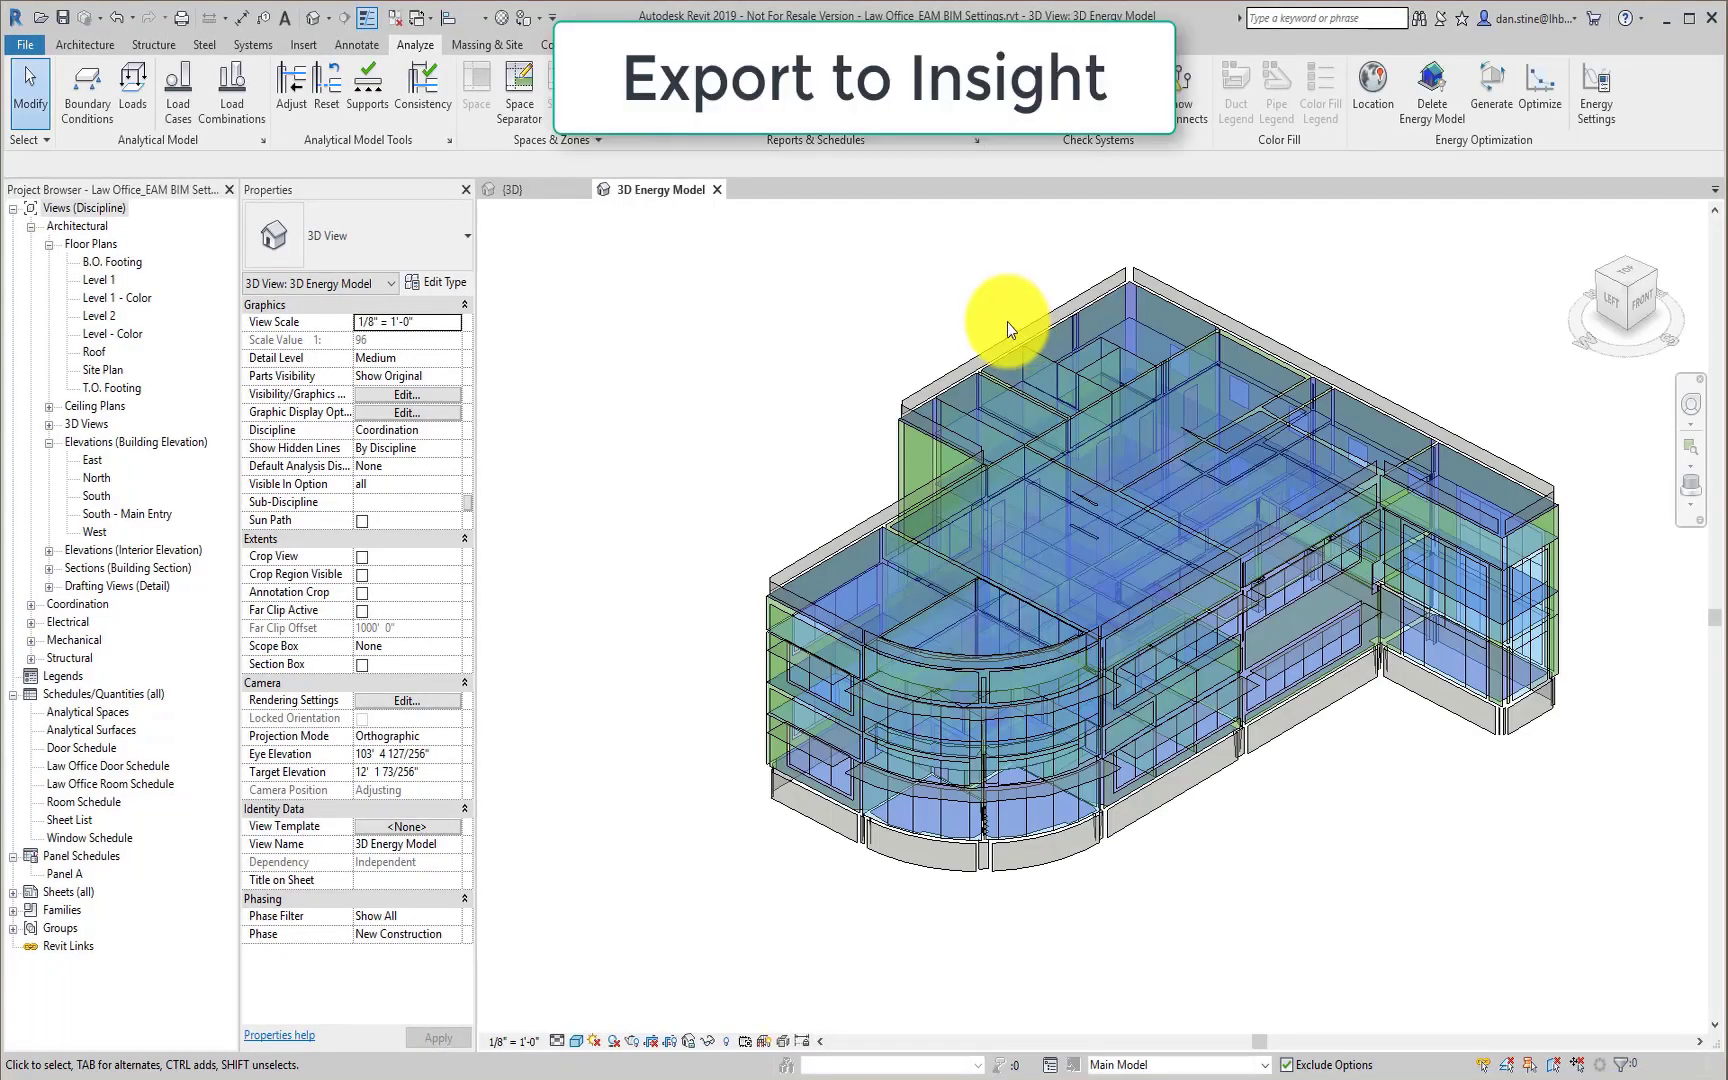
Step: Generate the simulation using the existing energy analytical model and dismiss the completion message
{"action": "left_click", "coordinate": [1492, 83]}
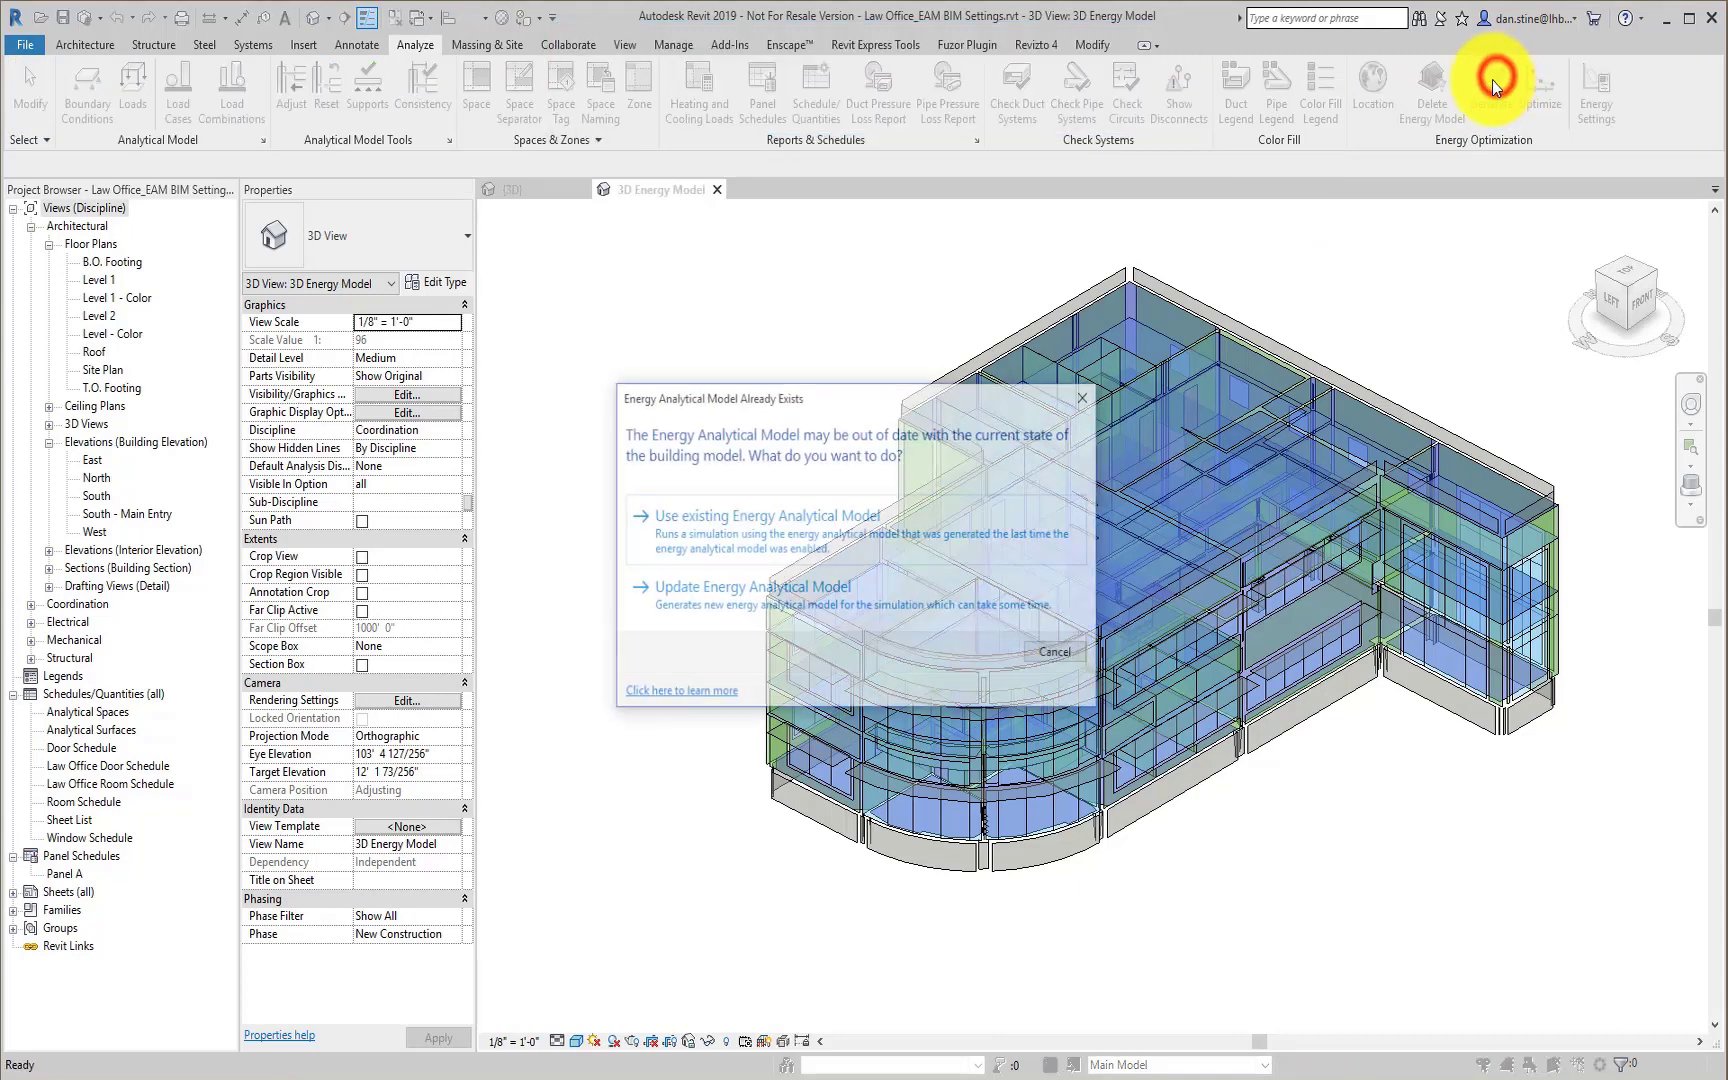
{"action": "left_click", "coordinate": [805, 516]}
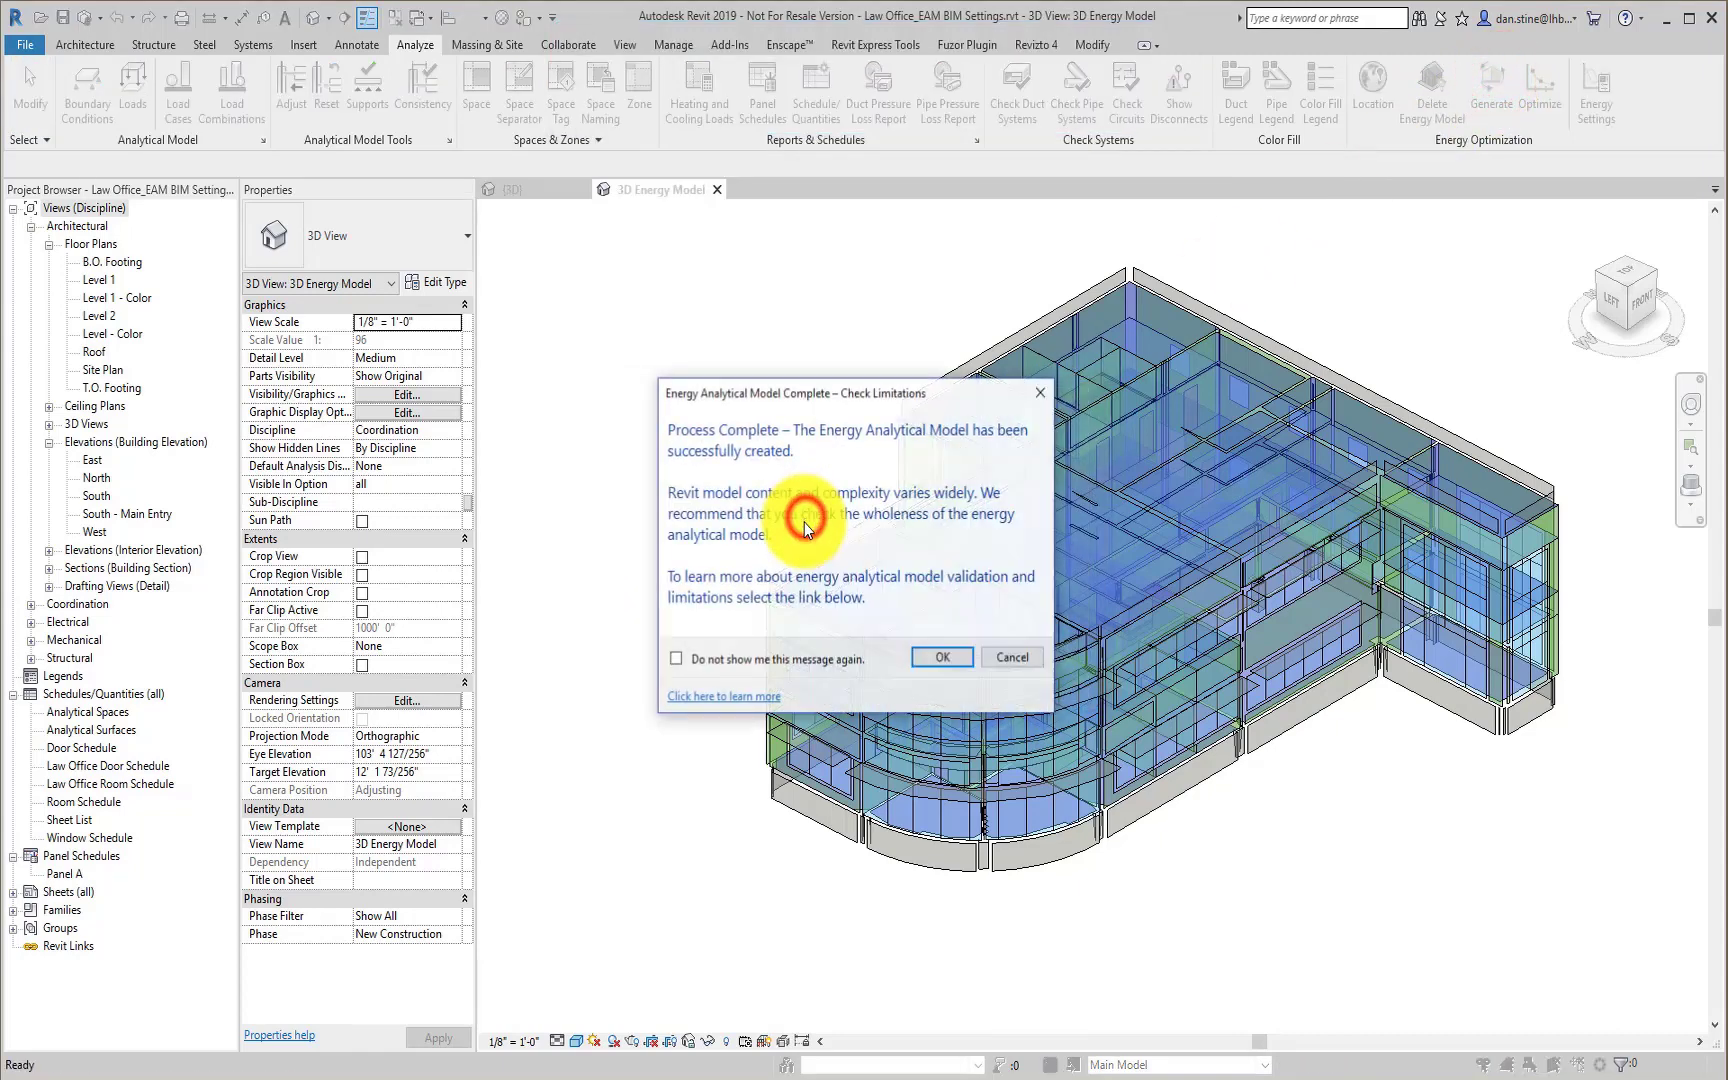
{"action": "left_click", "coordinate": [924, 657]}
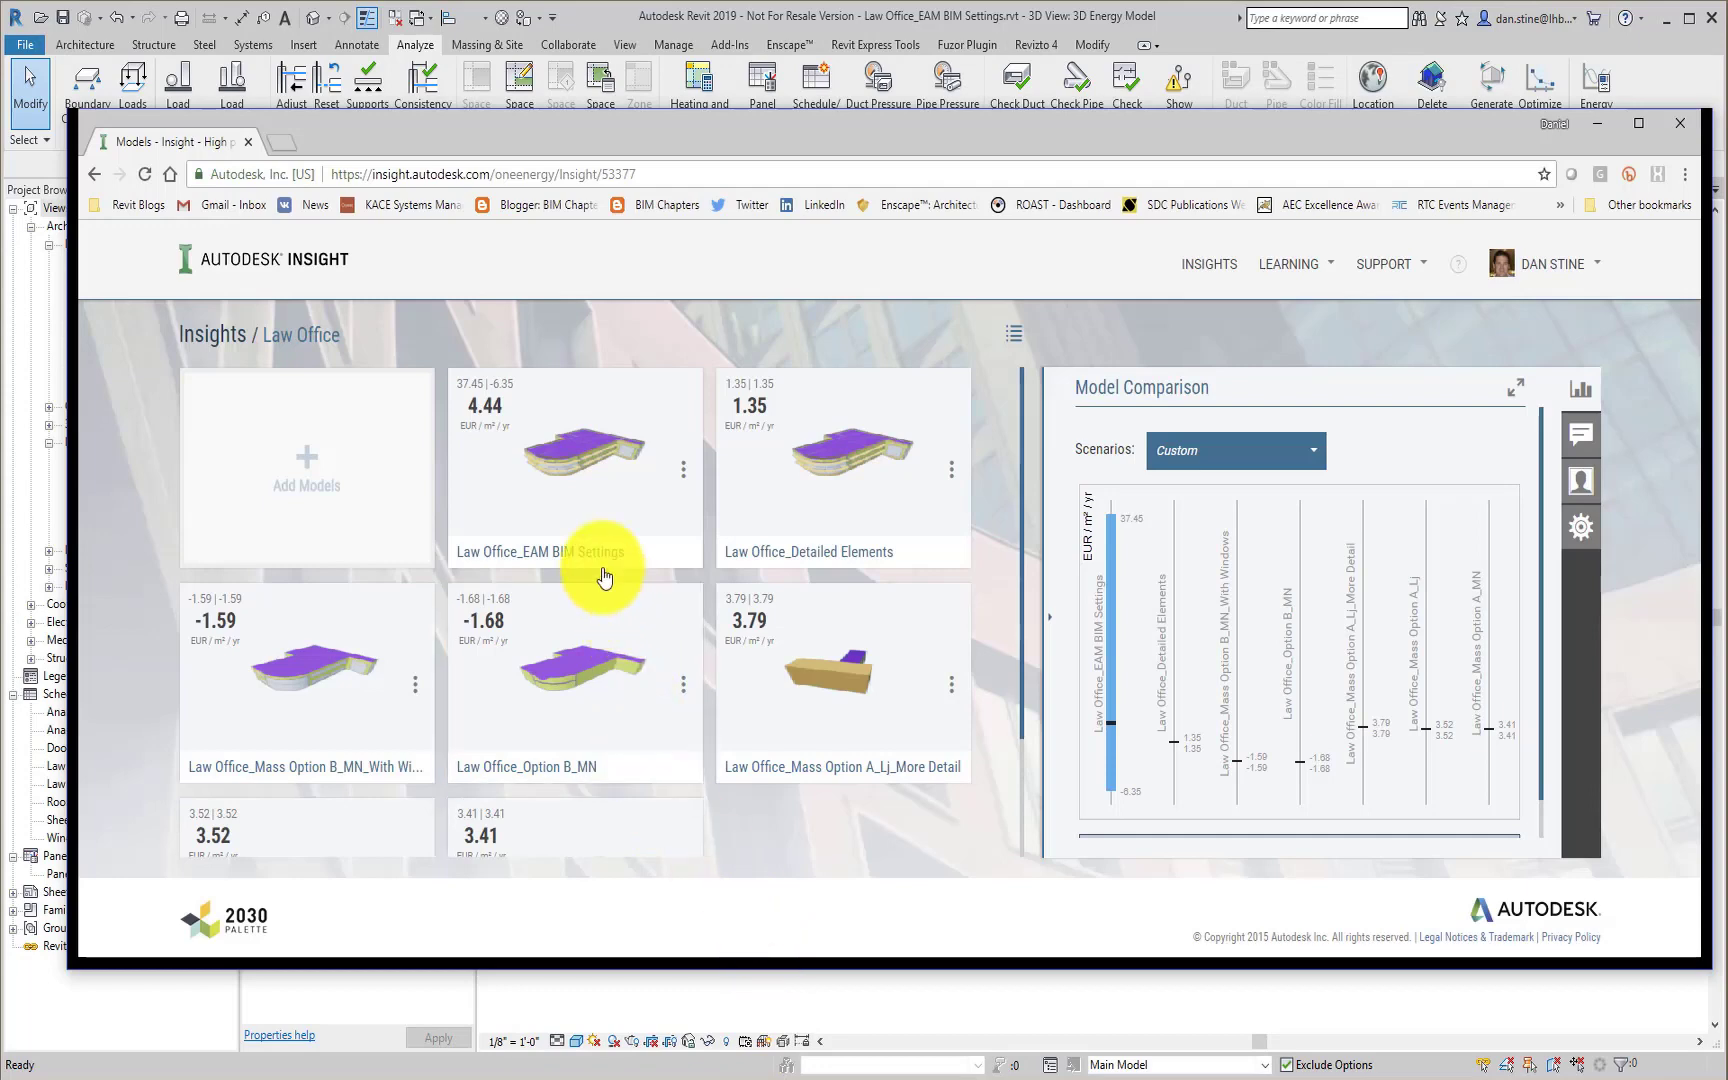
Step: Show the Law Office_EAM BIM Settings results with its Roof Construction cost chart
{"action": "left_click", "coordinate": [601, 558]}
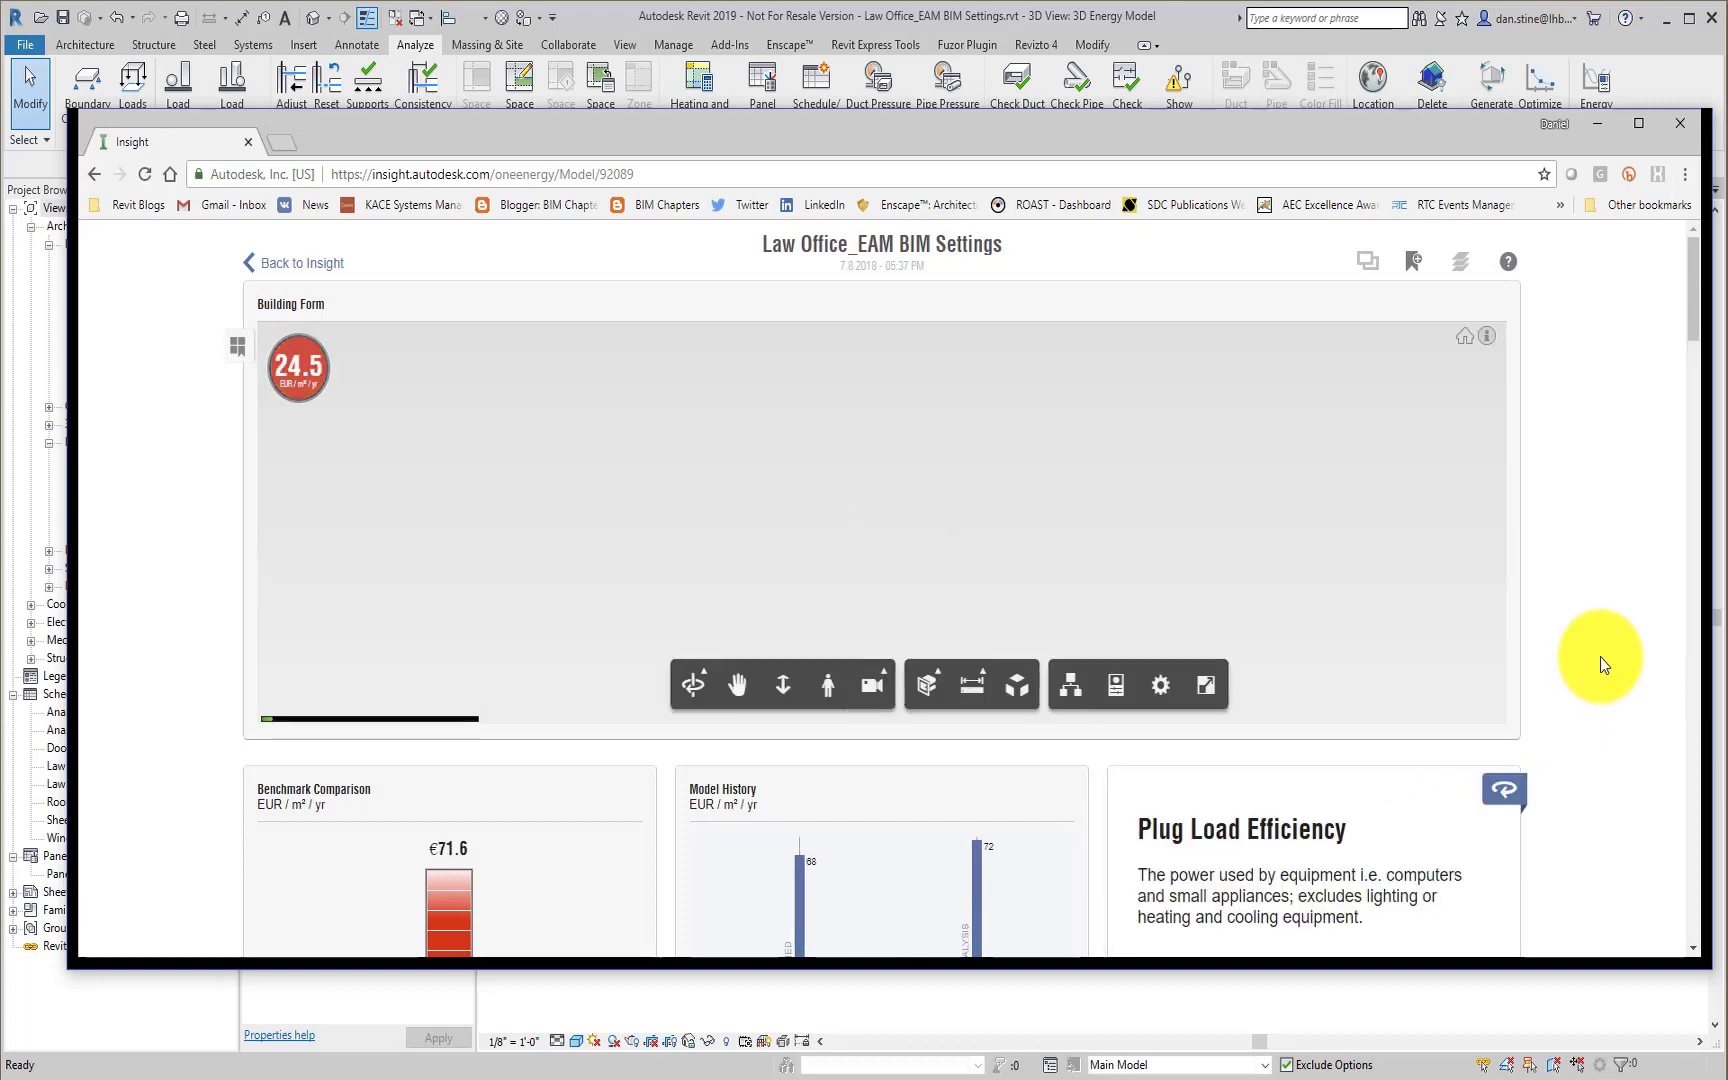
{"action": "scroll", "coordinate": [1600, 658], "scroll_direction": "down", "scroll_amount": 3}
{"action": "scroll", "coordinate": [1600, 658], "scroll_direction": "down", "scroll_amount": 1}
{"action": "scroll", "coordinate": [1600, 658], "scroll_direction": "down", "scroll_amount": 1}
{"action": "scroll", "coordinate": [1598, 660], "scroll_direction": "down", "scroll_amount": 1}
{"action": "scroll", "coordinate": [1596, 657], "scroll_direction": "down", "scroll_amount": 1}
{"action": "scroll", "coordinate": [1593, 657], "scroll_direction": "down", "scroll_amount": 2}
{"action": "scroll", "coordinate": [1586, 659], "scroll_direction": "down", "scroll_amount": 1}
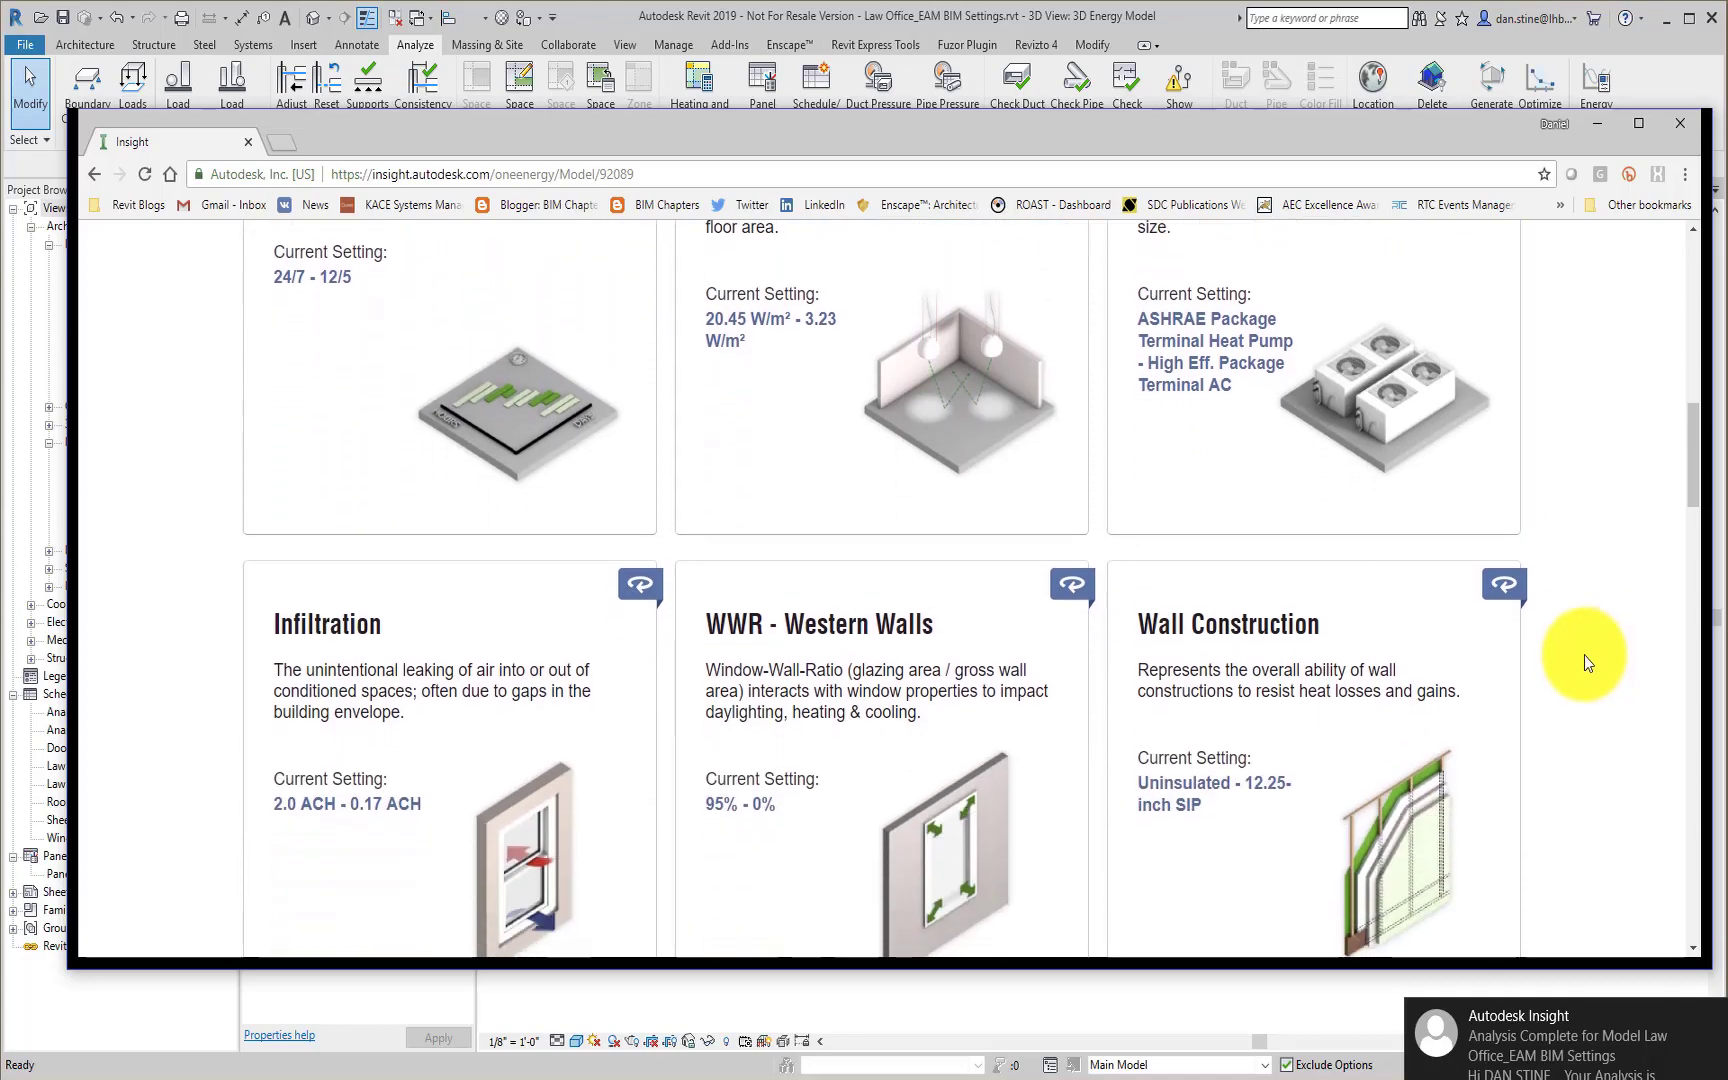
{"action": "scroll", "coordinate": [1584, 655], "scroll_direction": "down", "scroll_amount": 1}
{"action": "scroll", "coordinate": [1583, 655], "scroll_direction": "down", "scroll_amount": 1}
{"action": "scroll", "coordinate": [1583, 654], "scroll_direction": "down", "scroll_amount": 2}
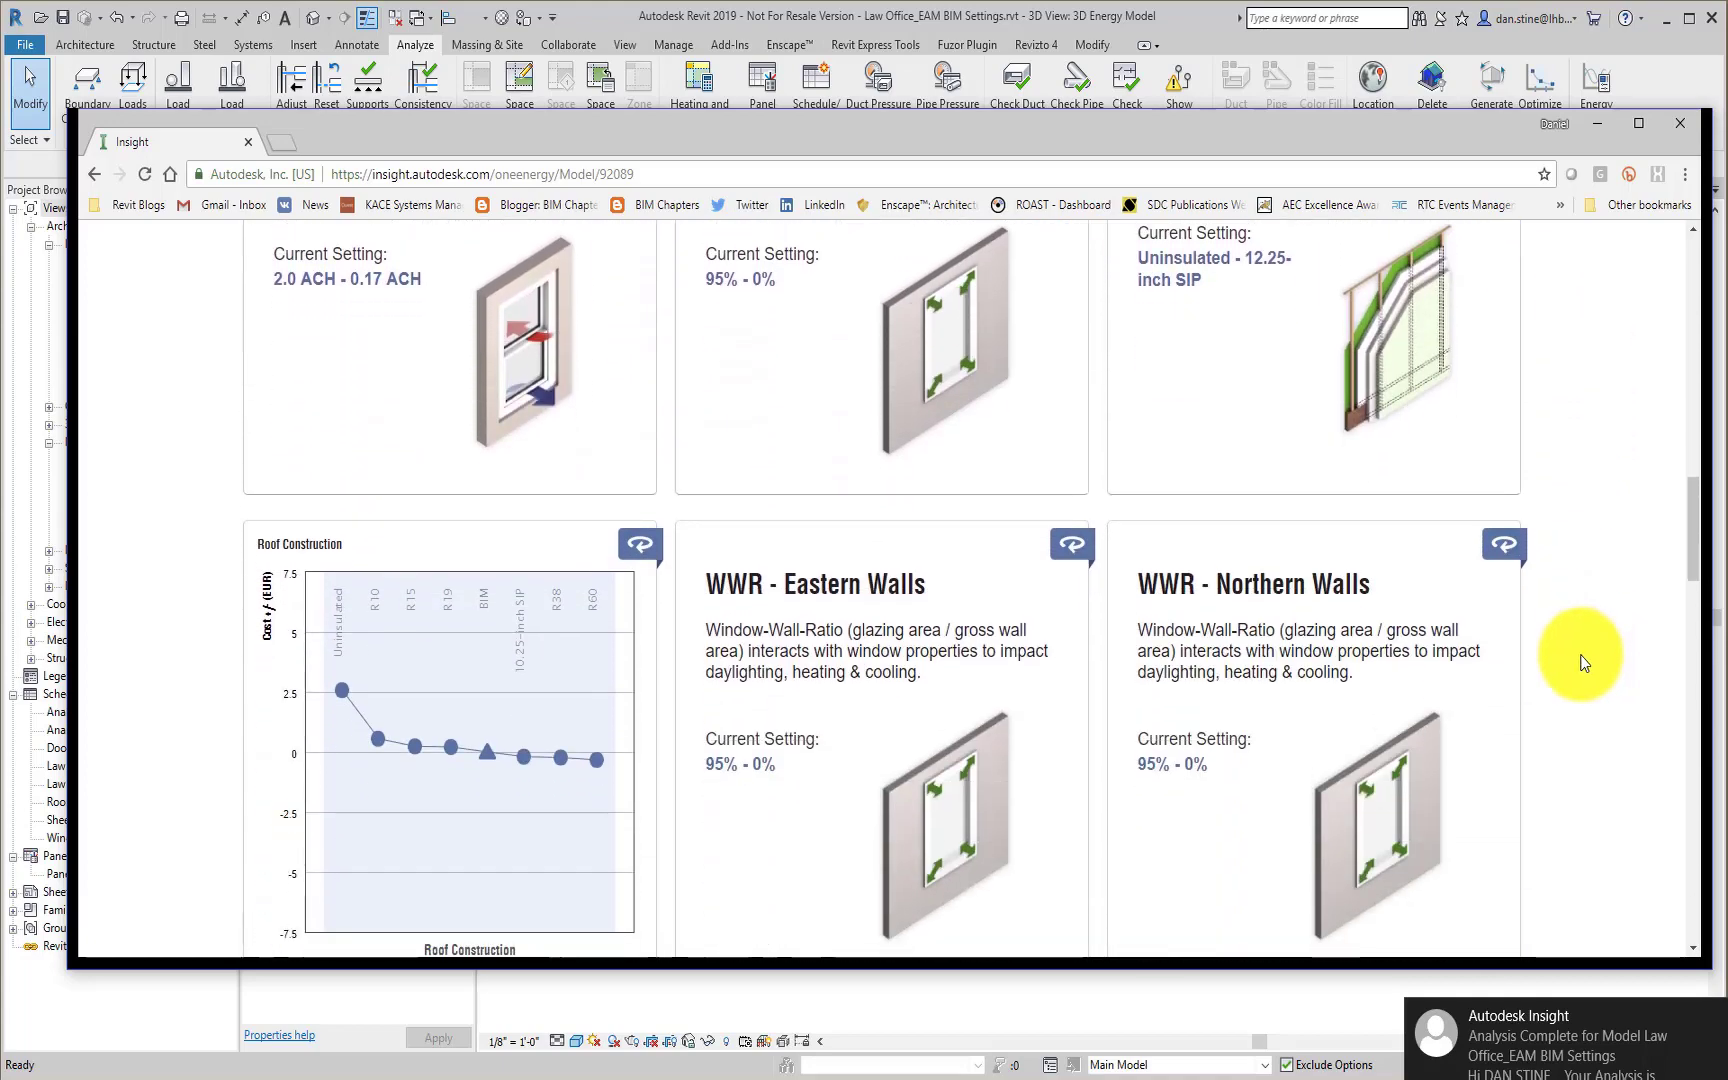
{"action": "scroll", "coordinate": [1580, 658], "scroll_direction": "down", "scroll_amount": 1}
{"action": "scroll", "coordinate": [1580, 660], "scroll_direction": "down", "scroll_amount": 1}
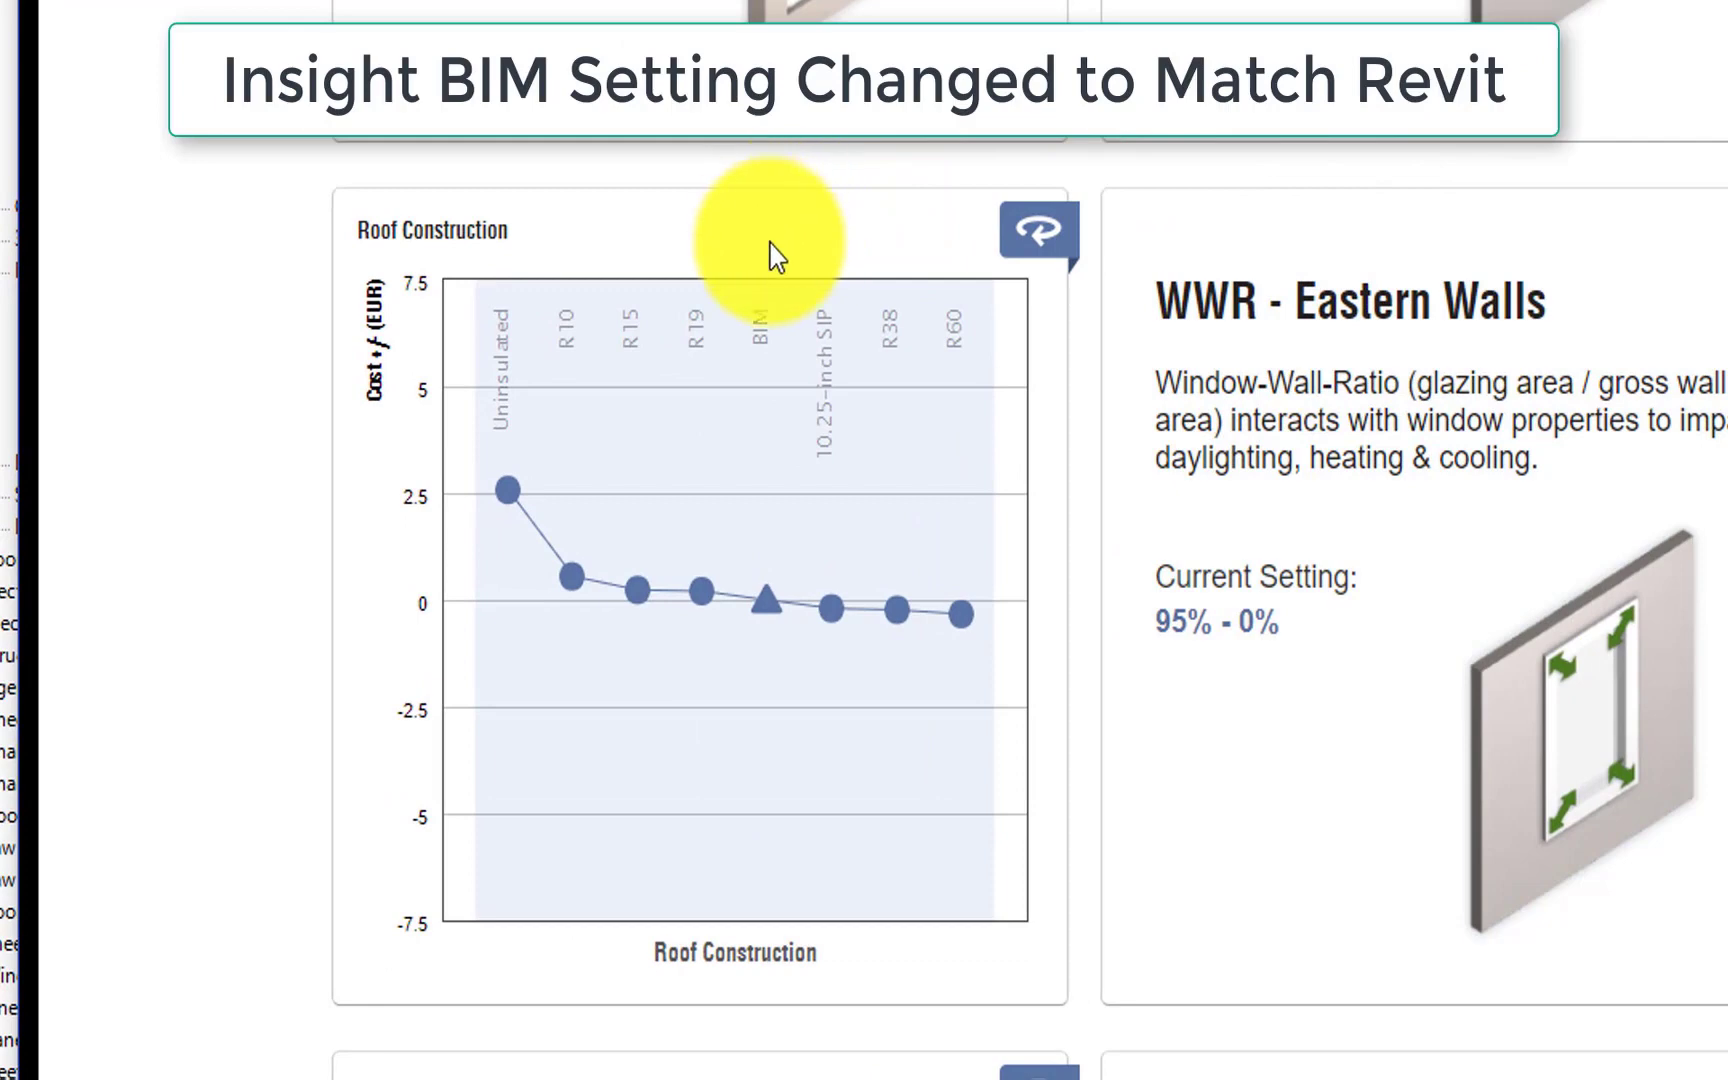
{"action": "mouse_move", "coordinate": [559, 759]}
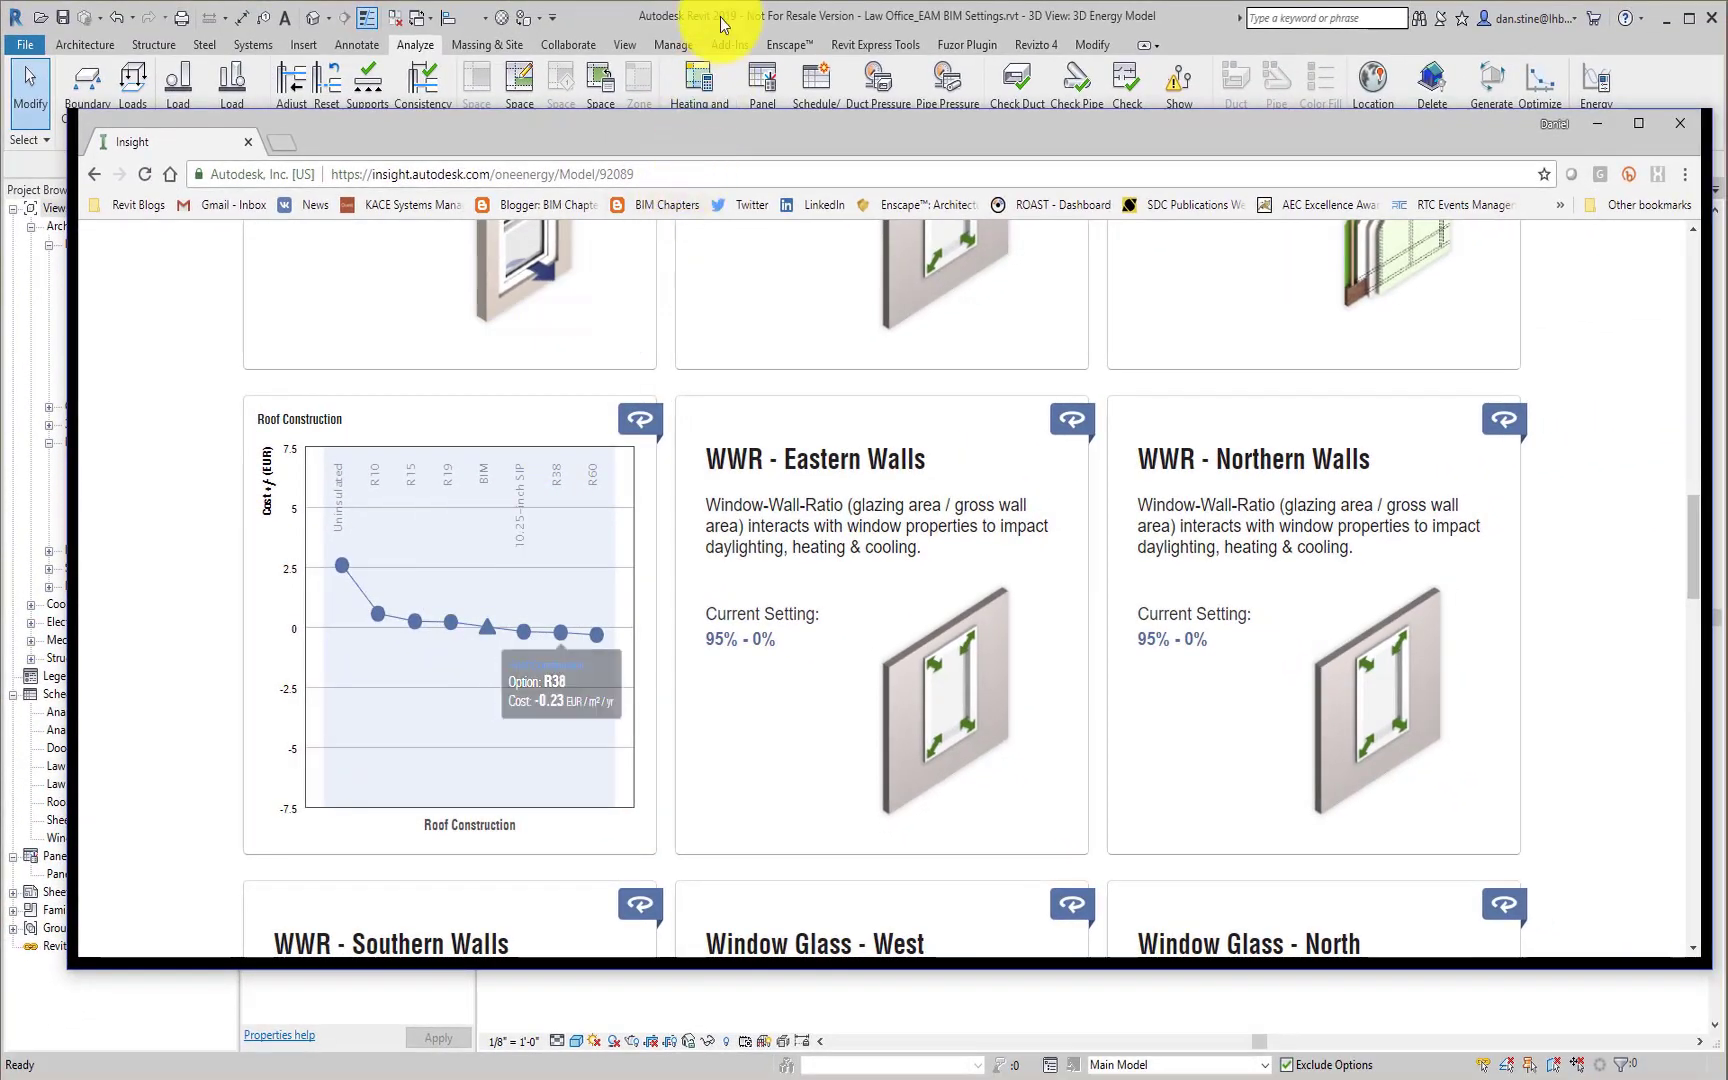
Step: Delete the energy model, then reach the Schematic Types through Energy Settings > Other Options
{"action": "left_click", "coordinate": [723, 17]}
{"action": "left_click", "coordinate": [1423, 105]}
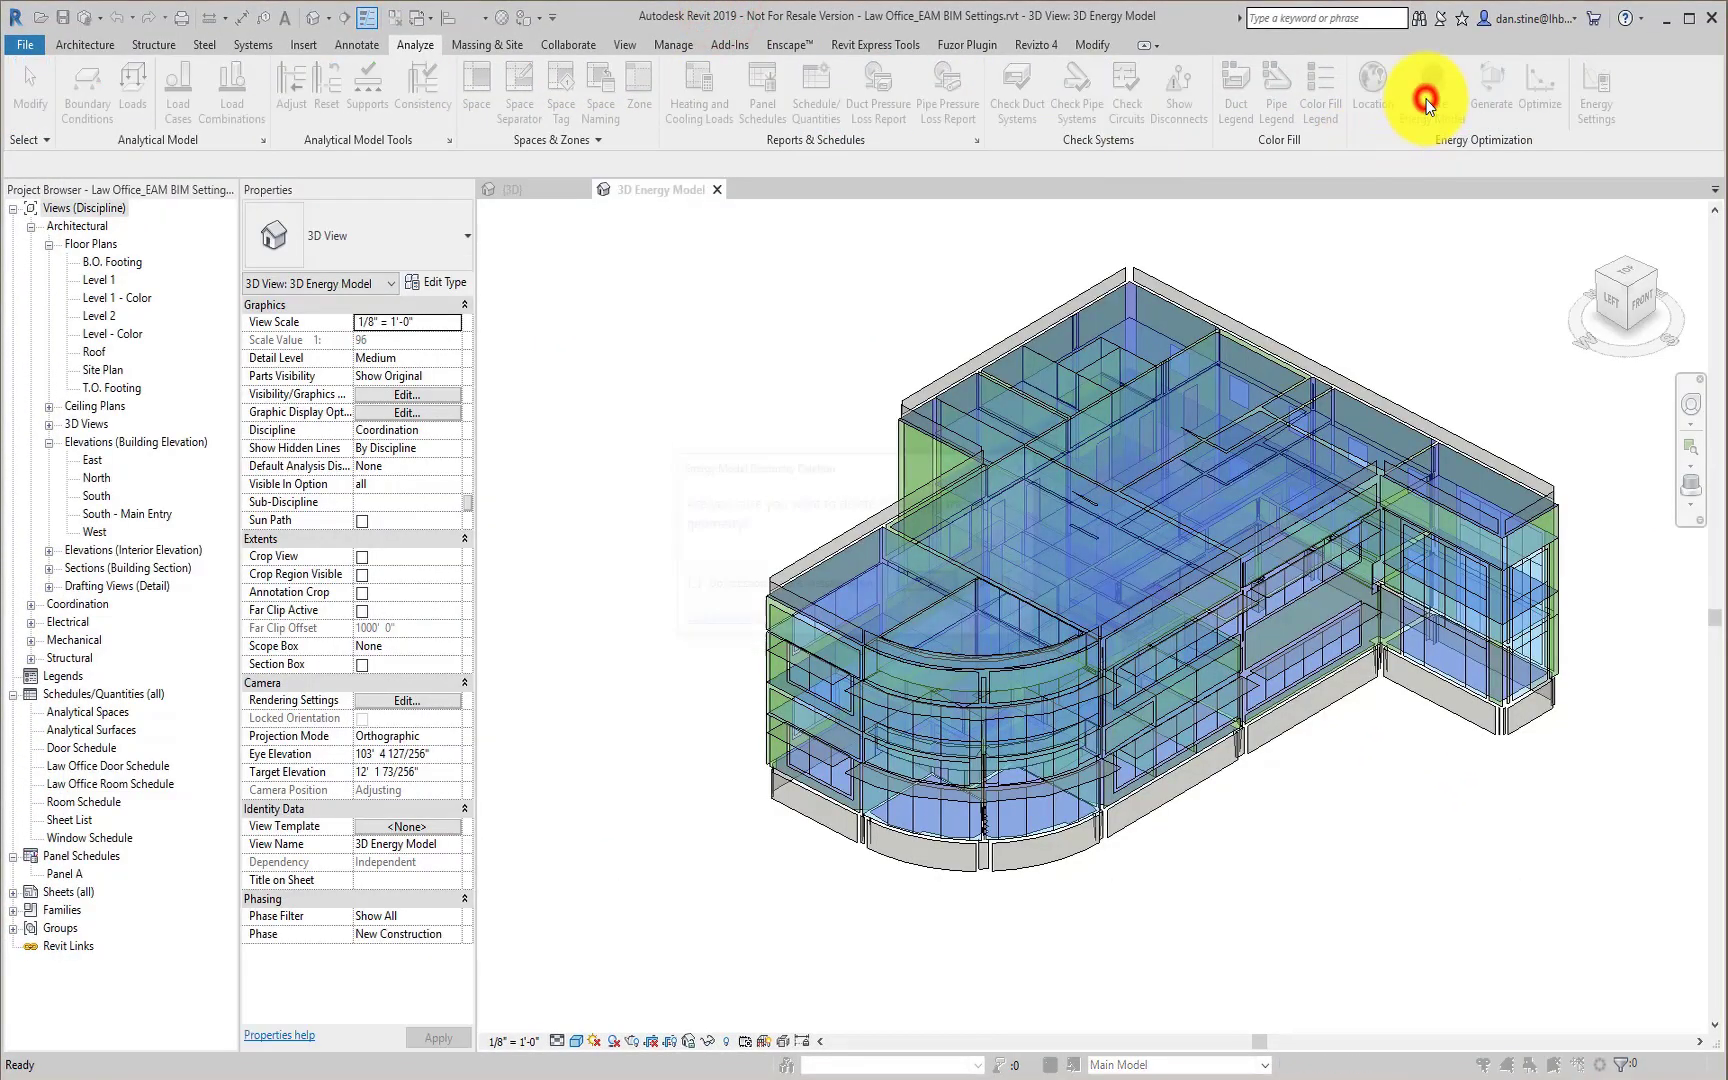
{"action": "left_click", "coordinate": [932, 585]}
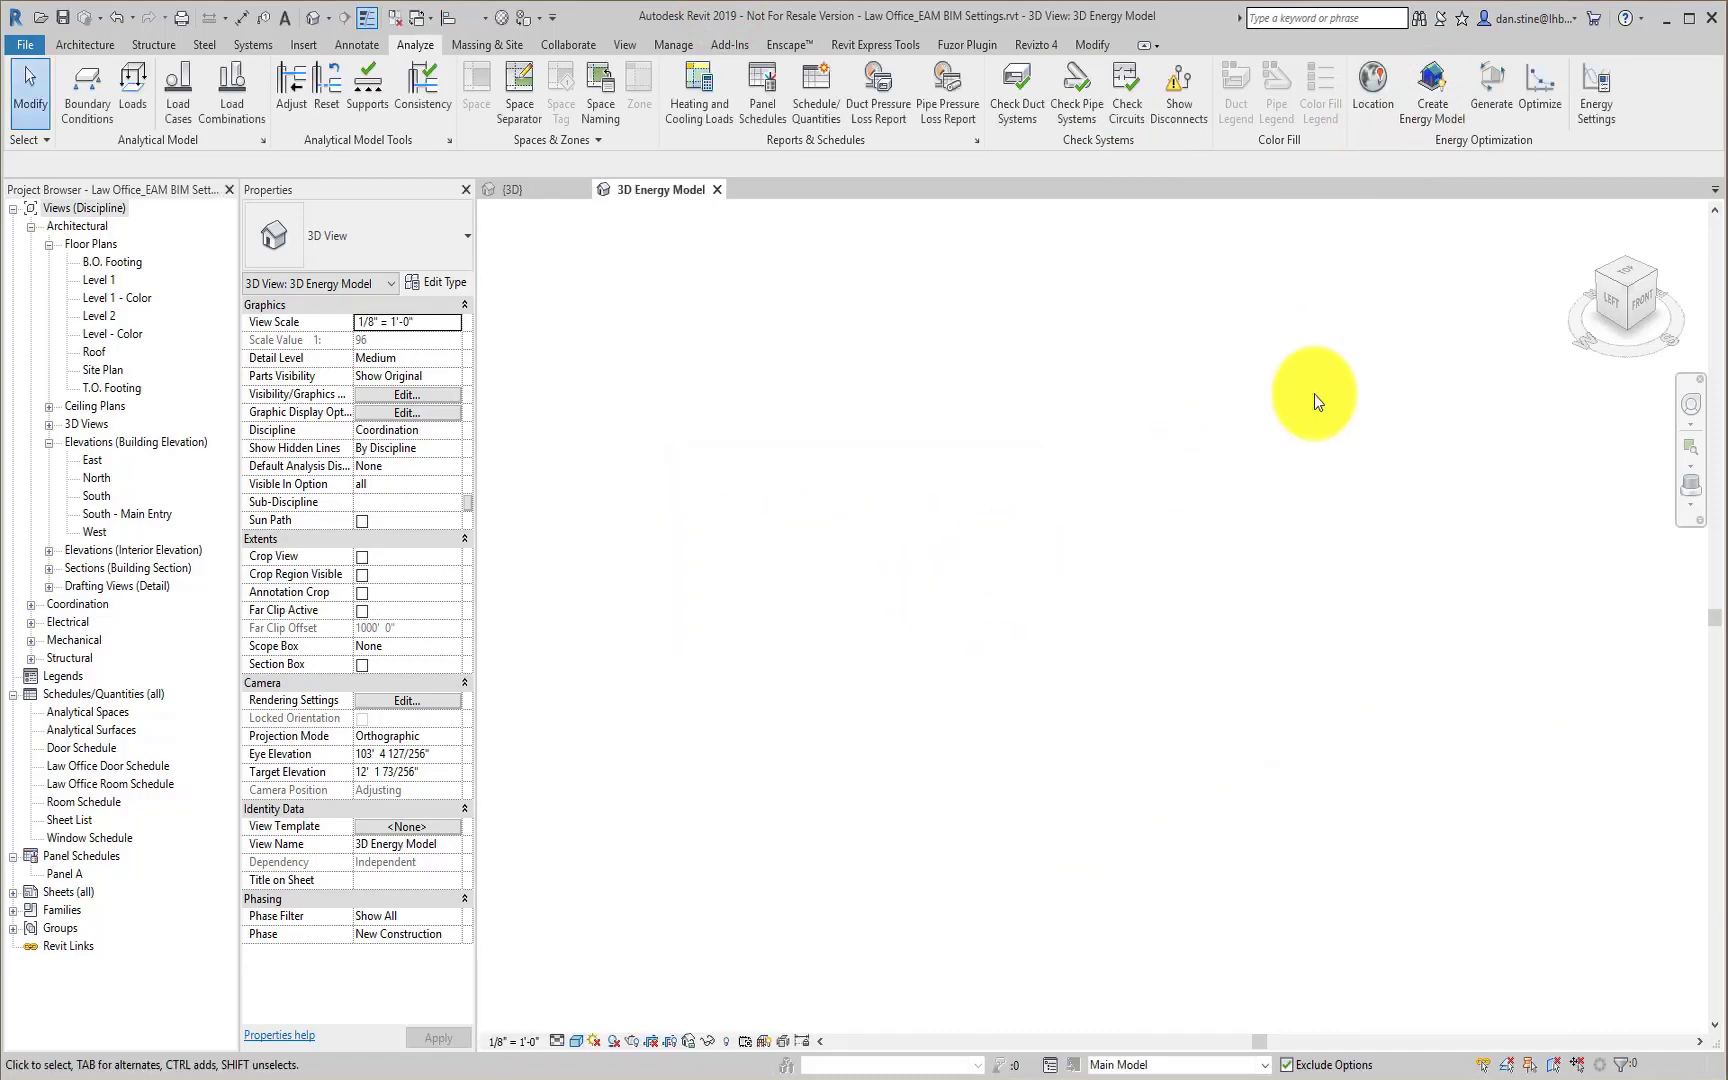
{"action": "left_click", "coordinate": [1596, 92]}
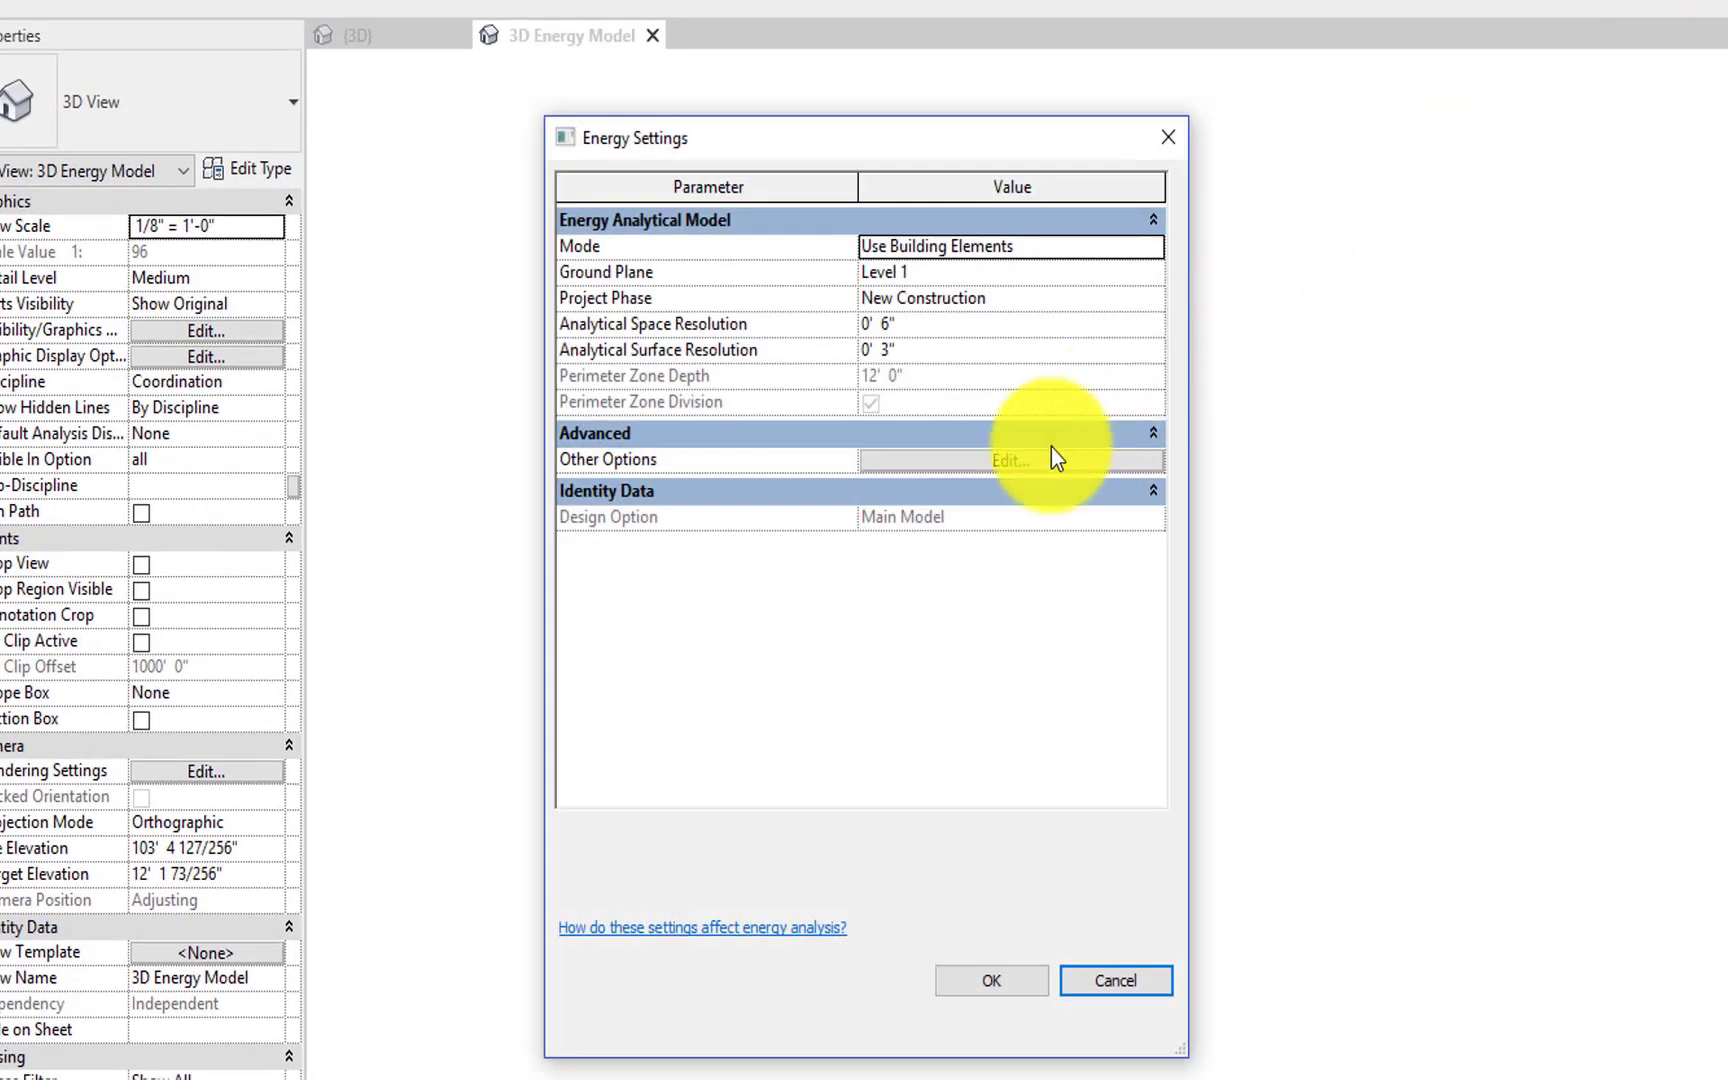
{"action": "left_click", "coordinate": [1037, 462]}
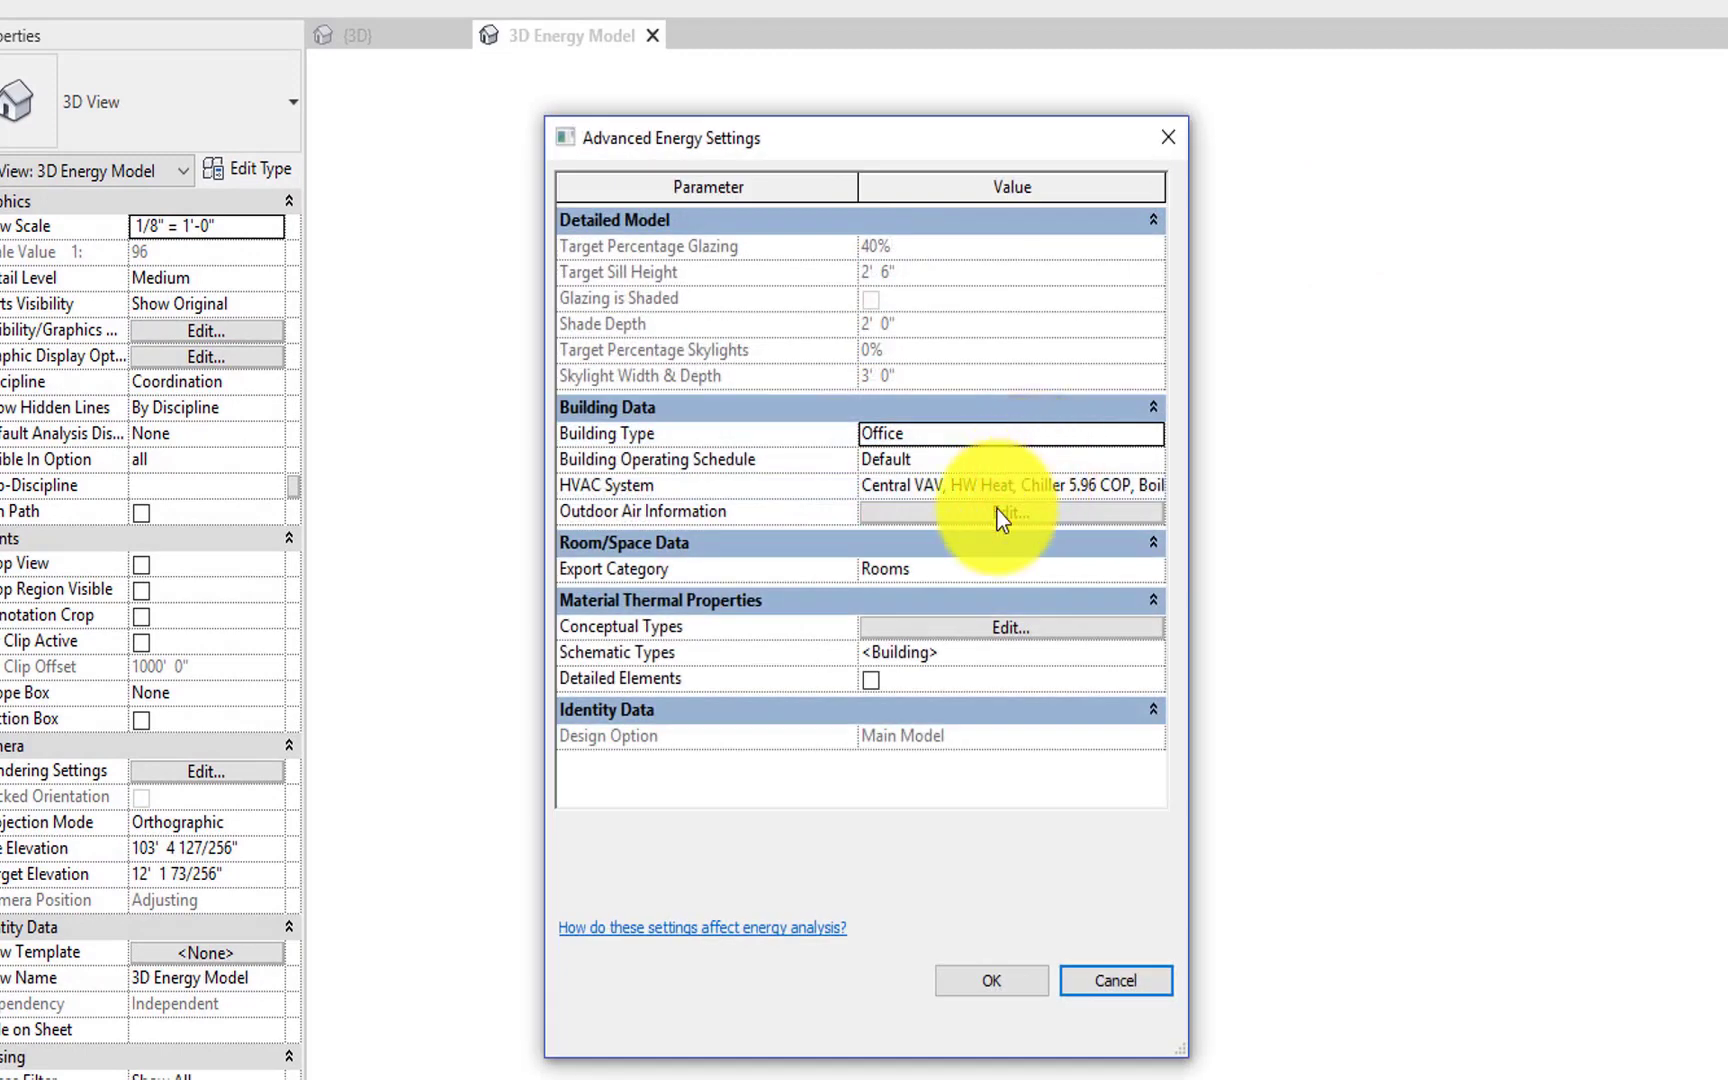
{"action": "left_click", "coordinate": [980, 654]}
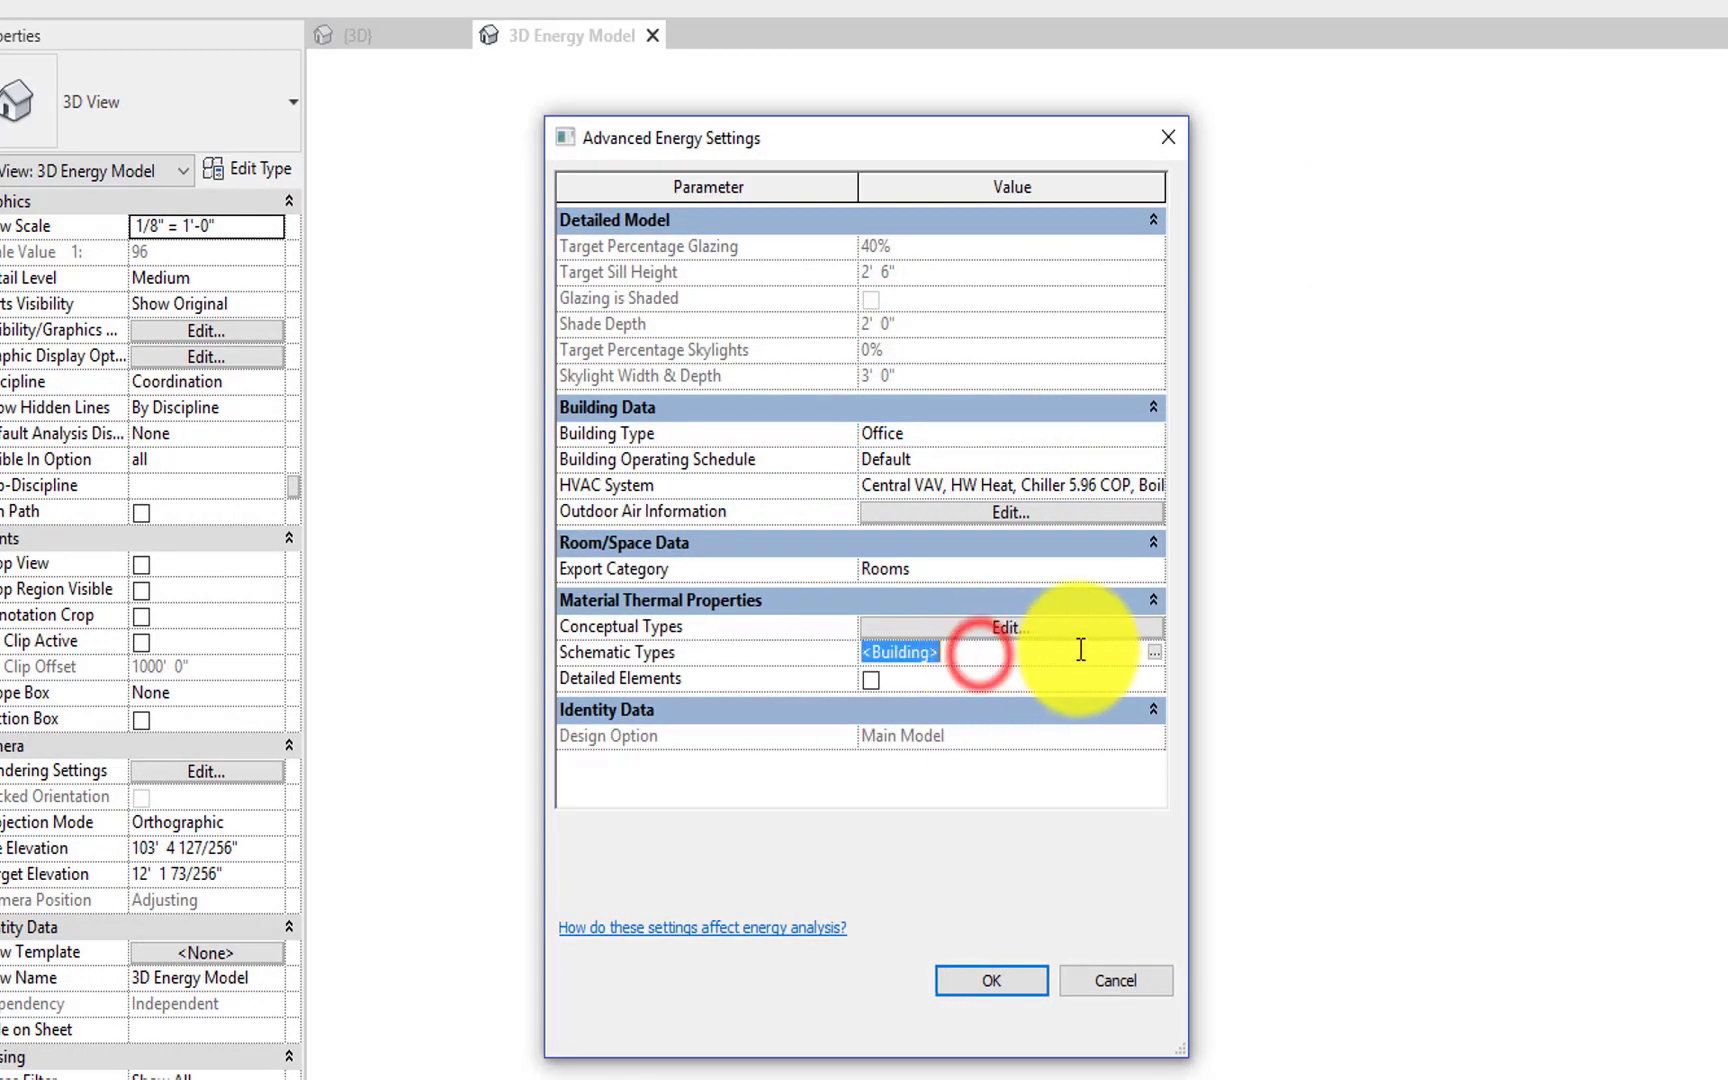
{"action": "left_click", "coordinate": [1156, 653]}
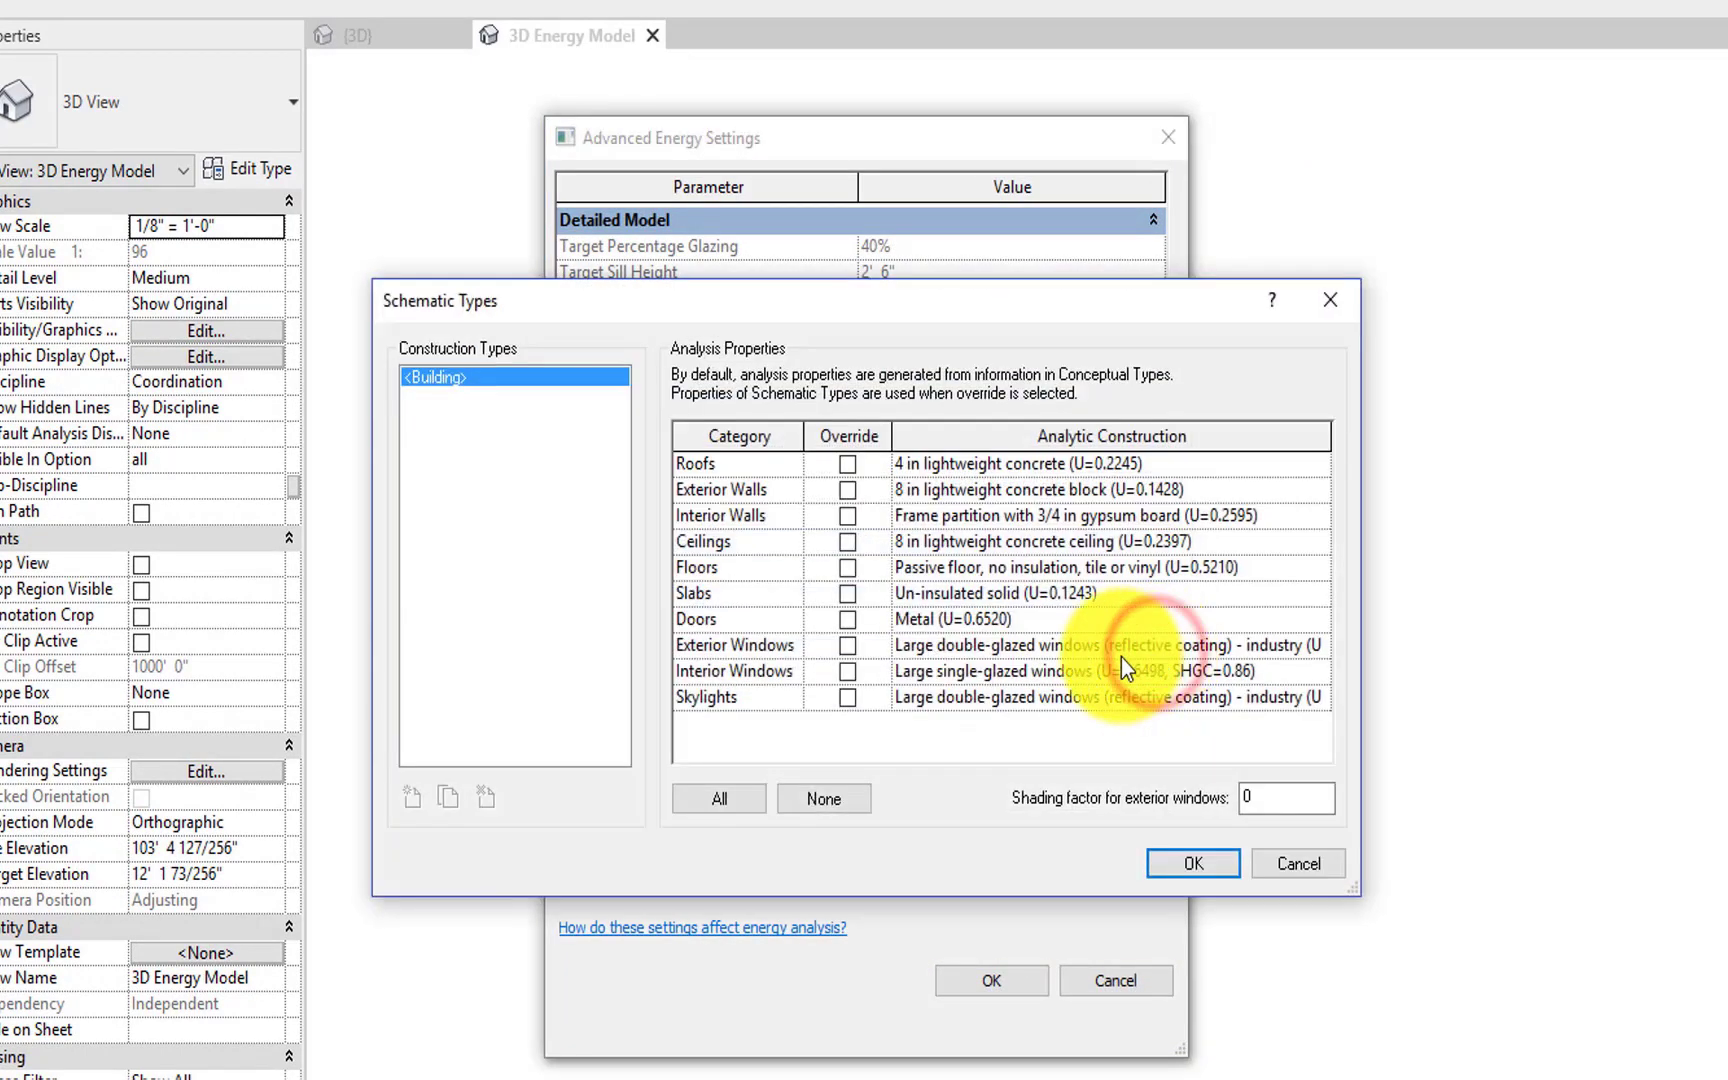
Step: Override the Roofs analytic construction with R-60 wood frame roof (U=0.0151) and confirm
{"action": "left_click", "coordinate": [846, 466]}
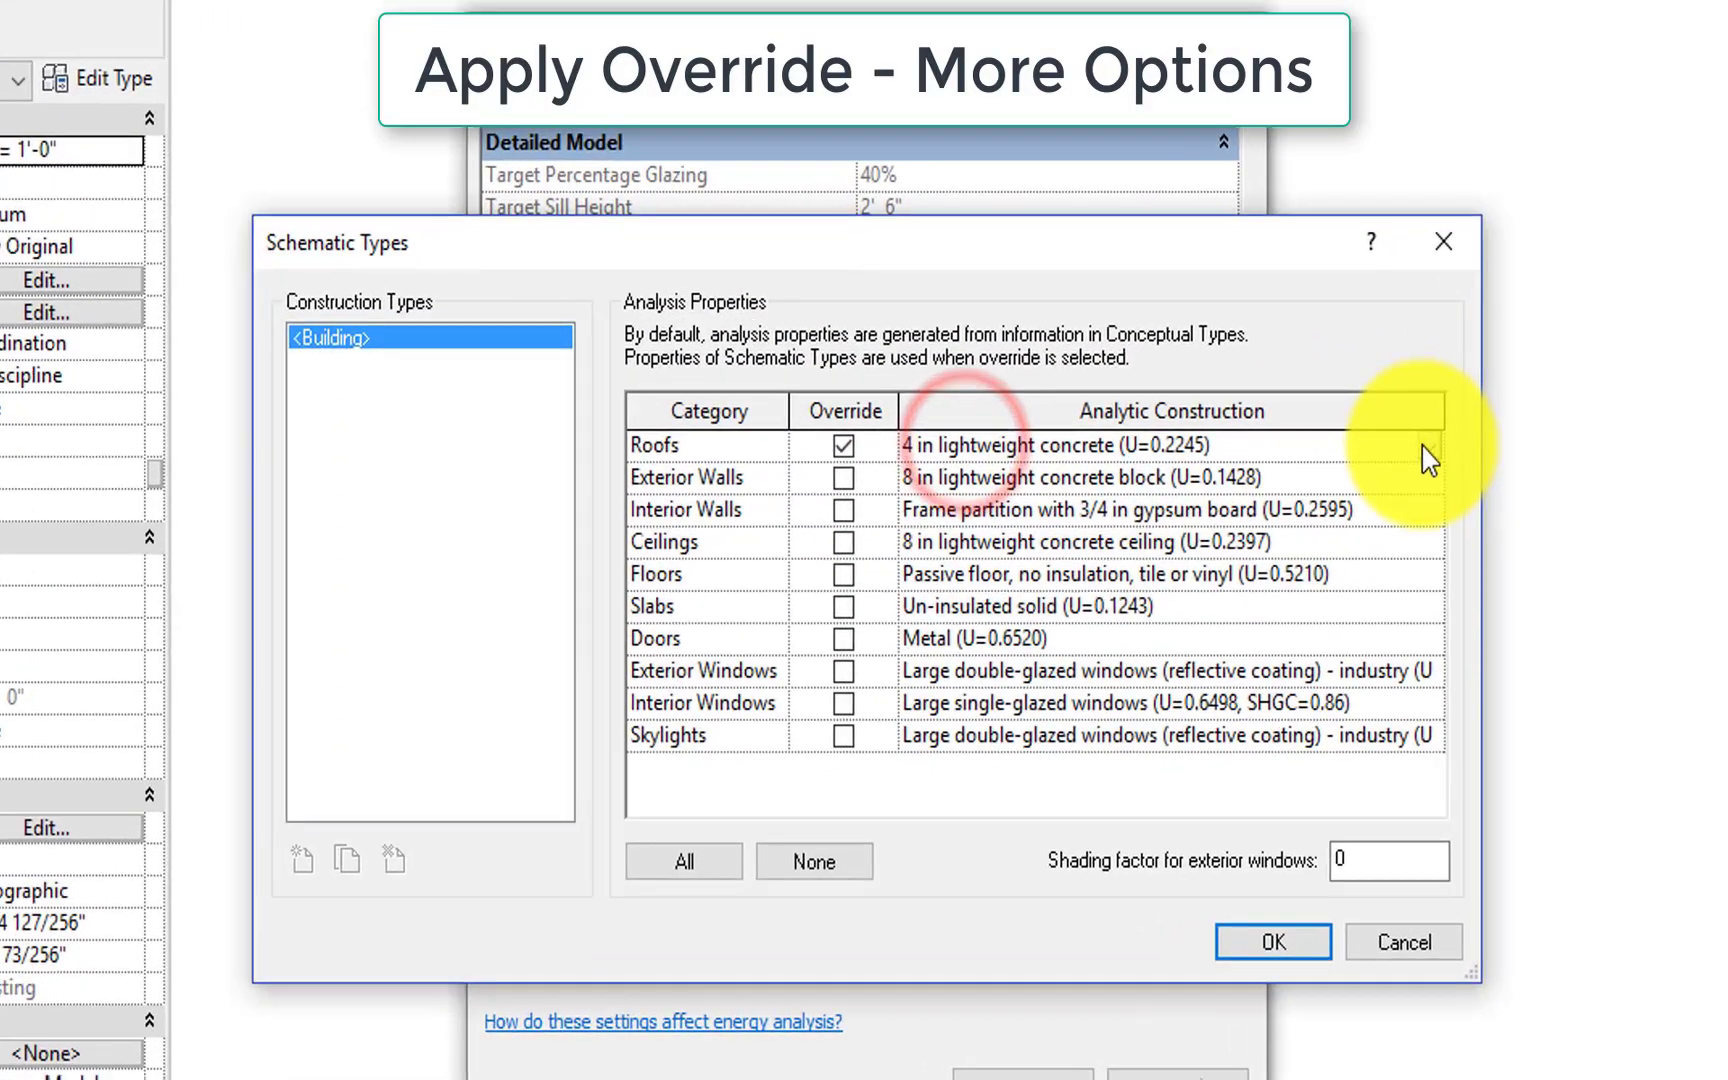
{"action": "left_click", "coordinate": [1422, 446]}
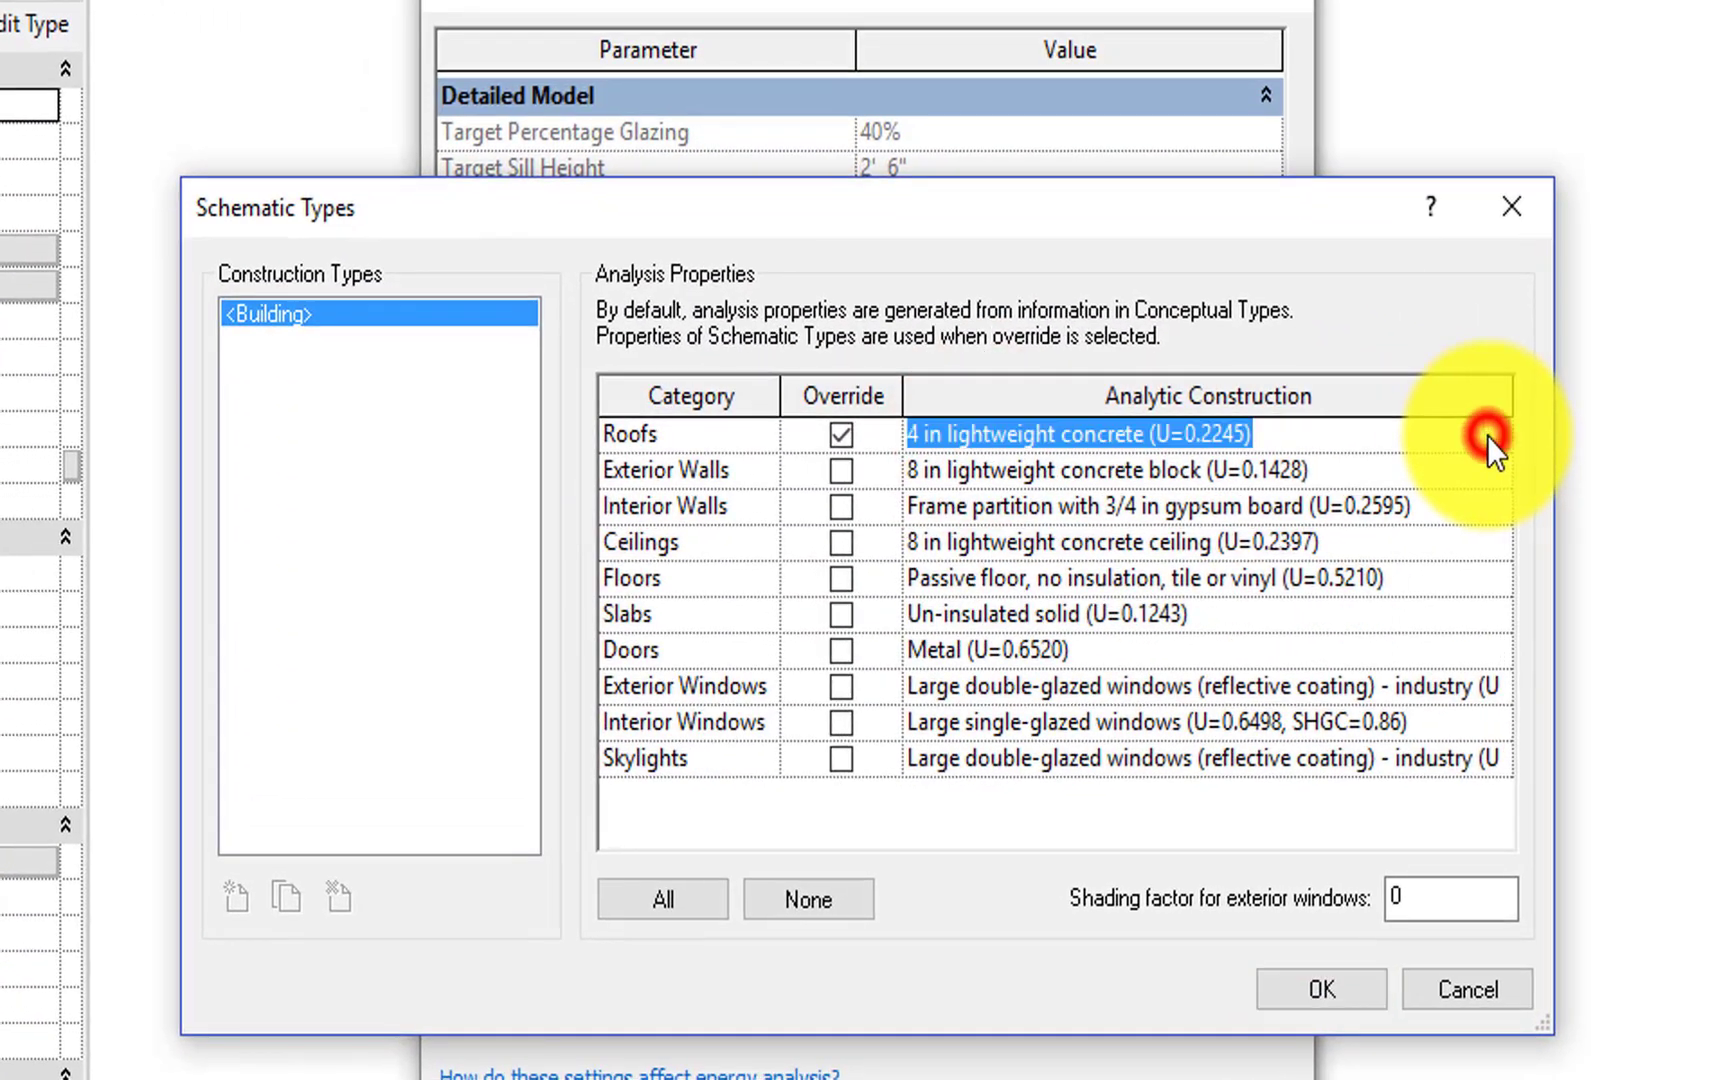
{"action": "left_click", "coordinate": [1699, 531]}
{"action": "mouse_move", "coordinate": [1699, 531]}
{"action": "left_mouse_down"}
{"action": "mouse_move", "coordinate": [1699, 497]}
{"action": "mouse_move", "coordinate": [1722, 568]}
{"action": "left_mouse_up"}
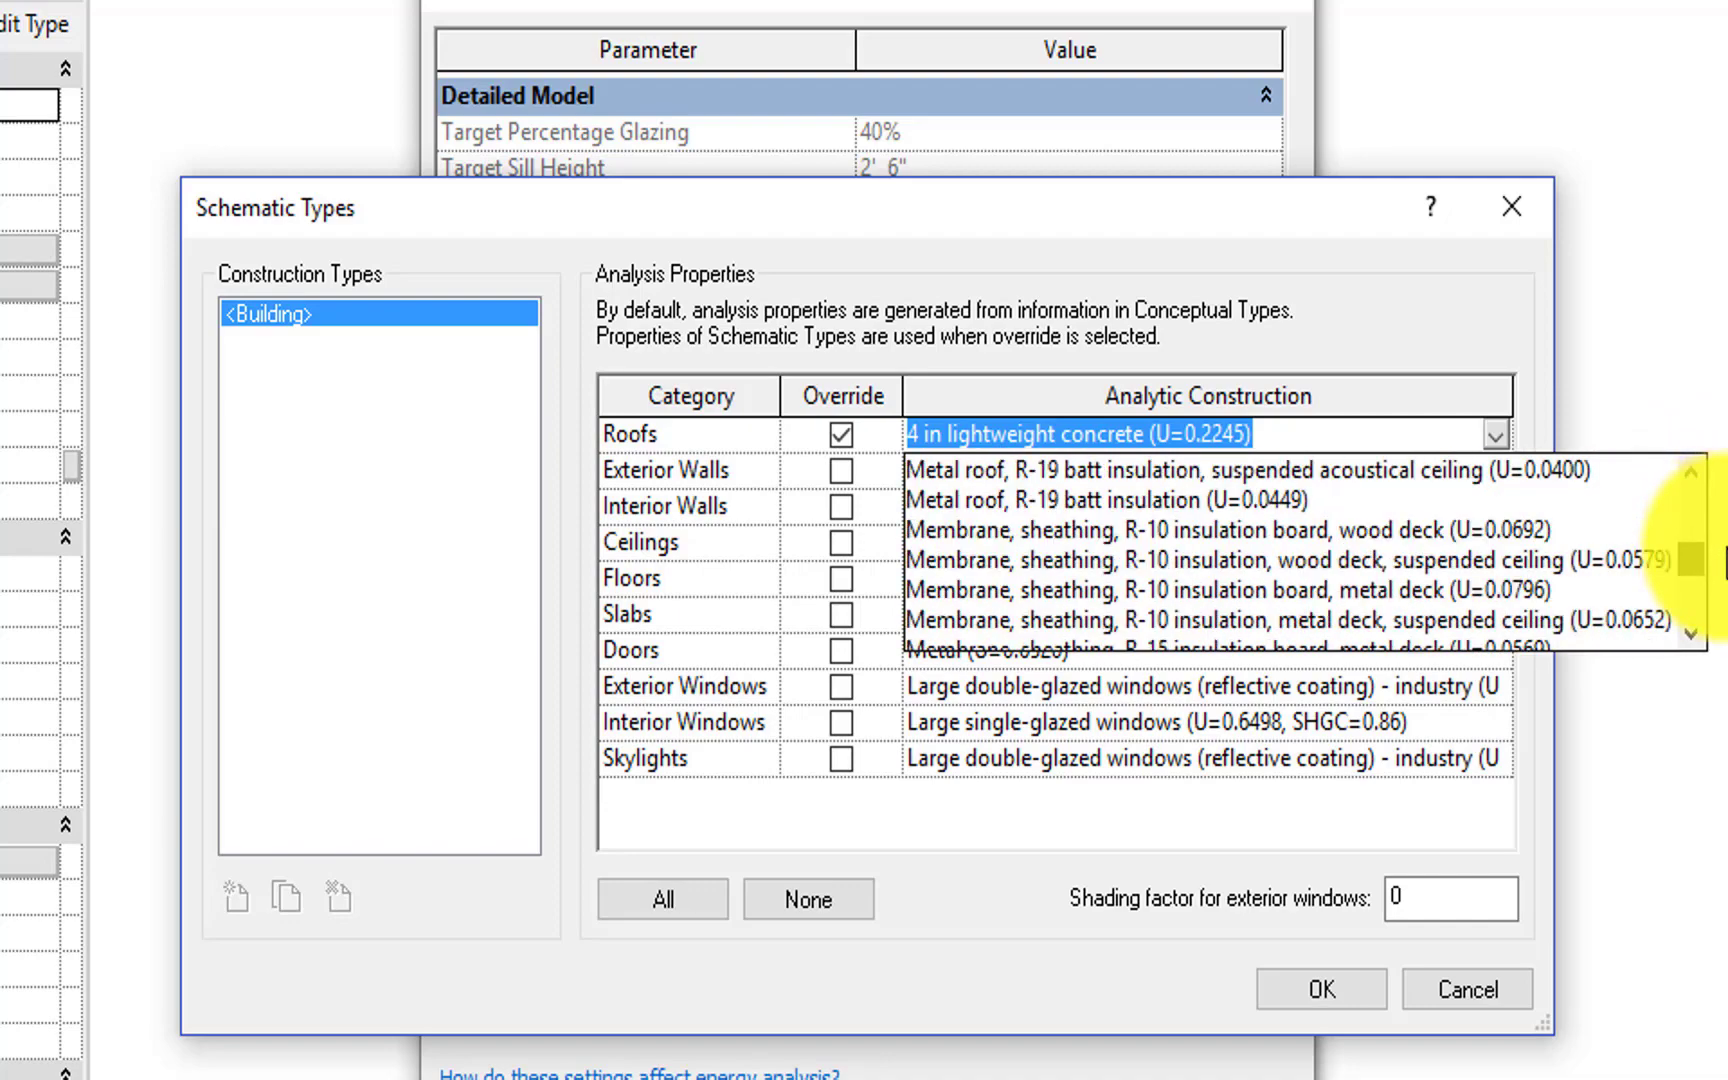
{"action": "scroll", "coordinate": [1707, 560], "scroll_direction": "down", "scroll_amount": 1}
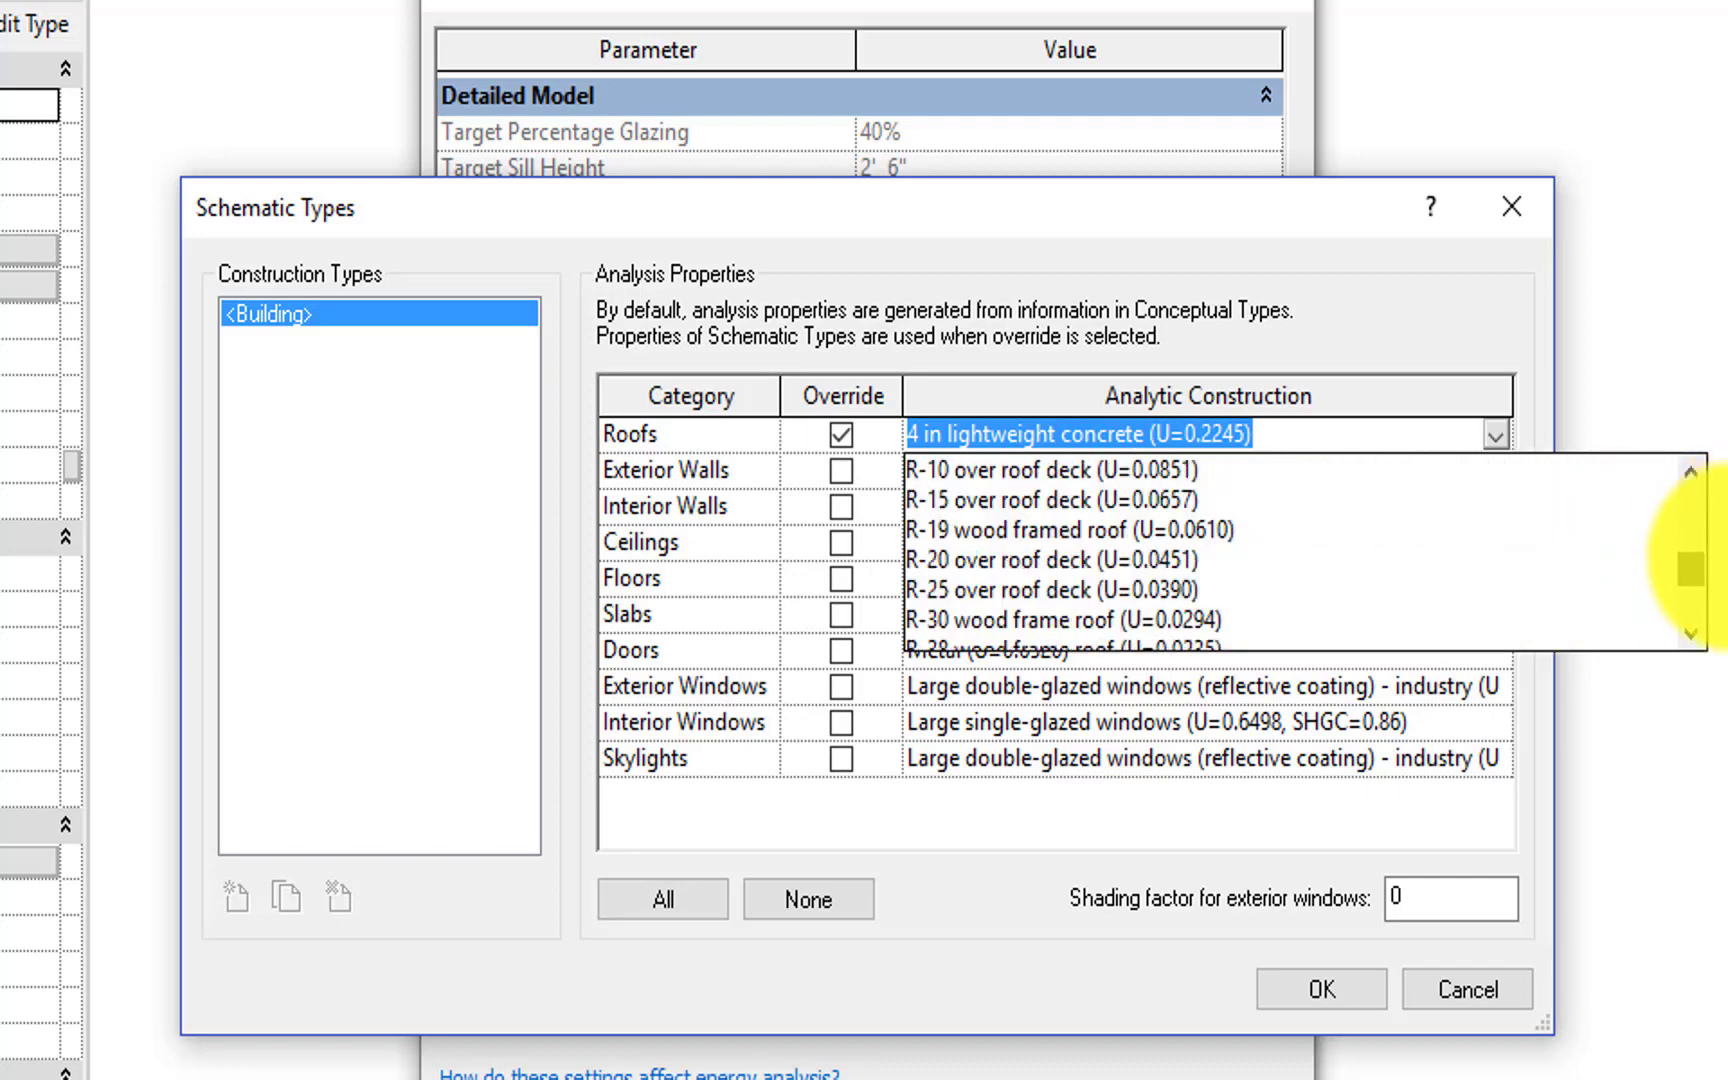
{"action": "left_click", "coordinate": [1696, 641]}
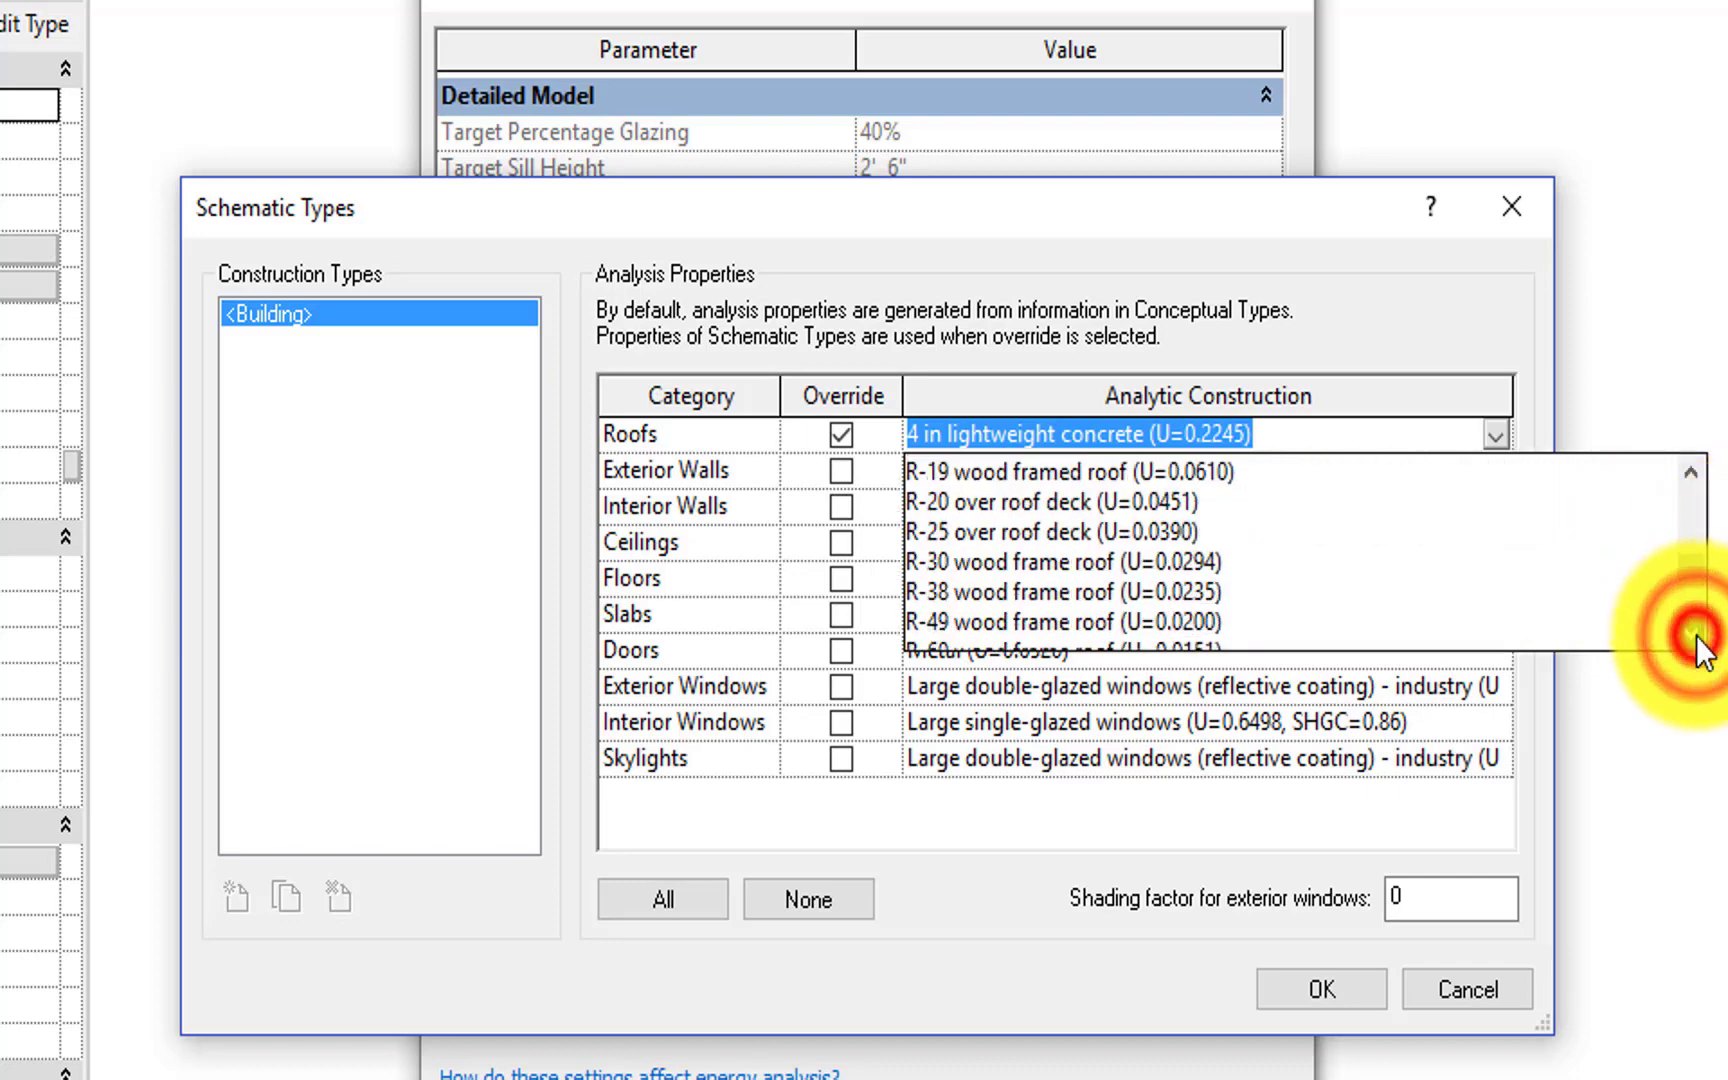
{"action": "left_click", "coordinate": [1696, 640]}
{"action": "left_click", "coordinate": [1695, 641]}
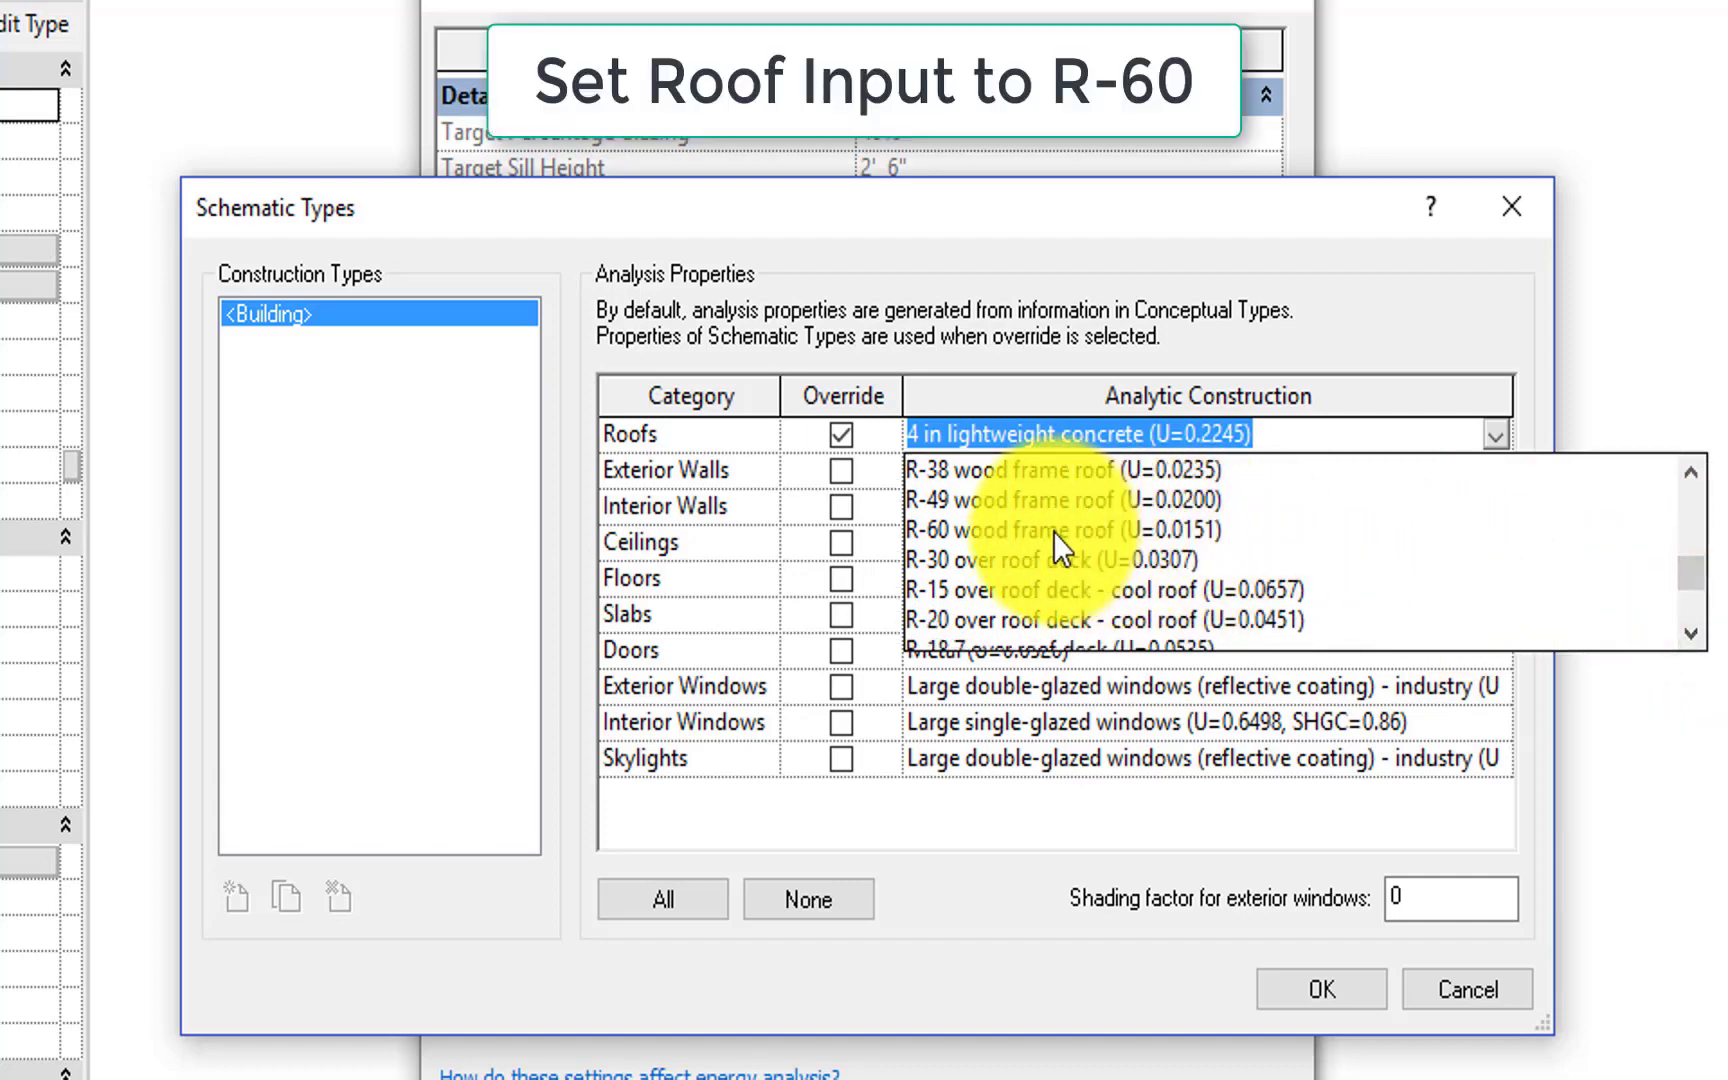
{"action": "left_click", "coordinate": [1053, 531]}
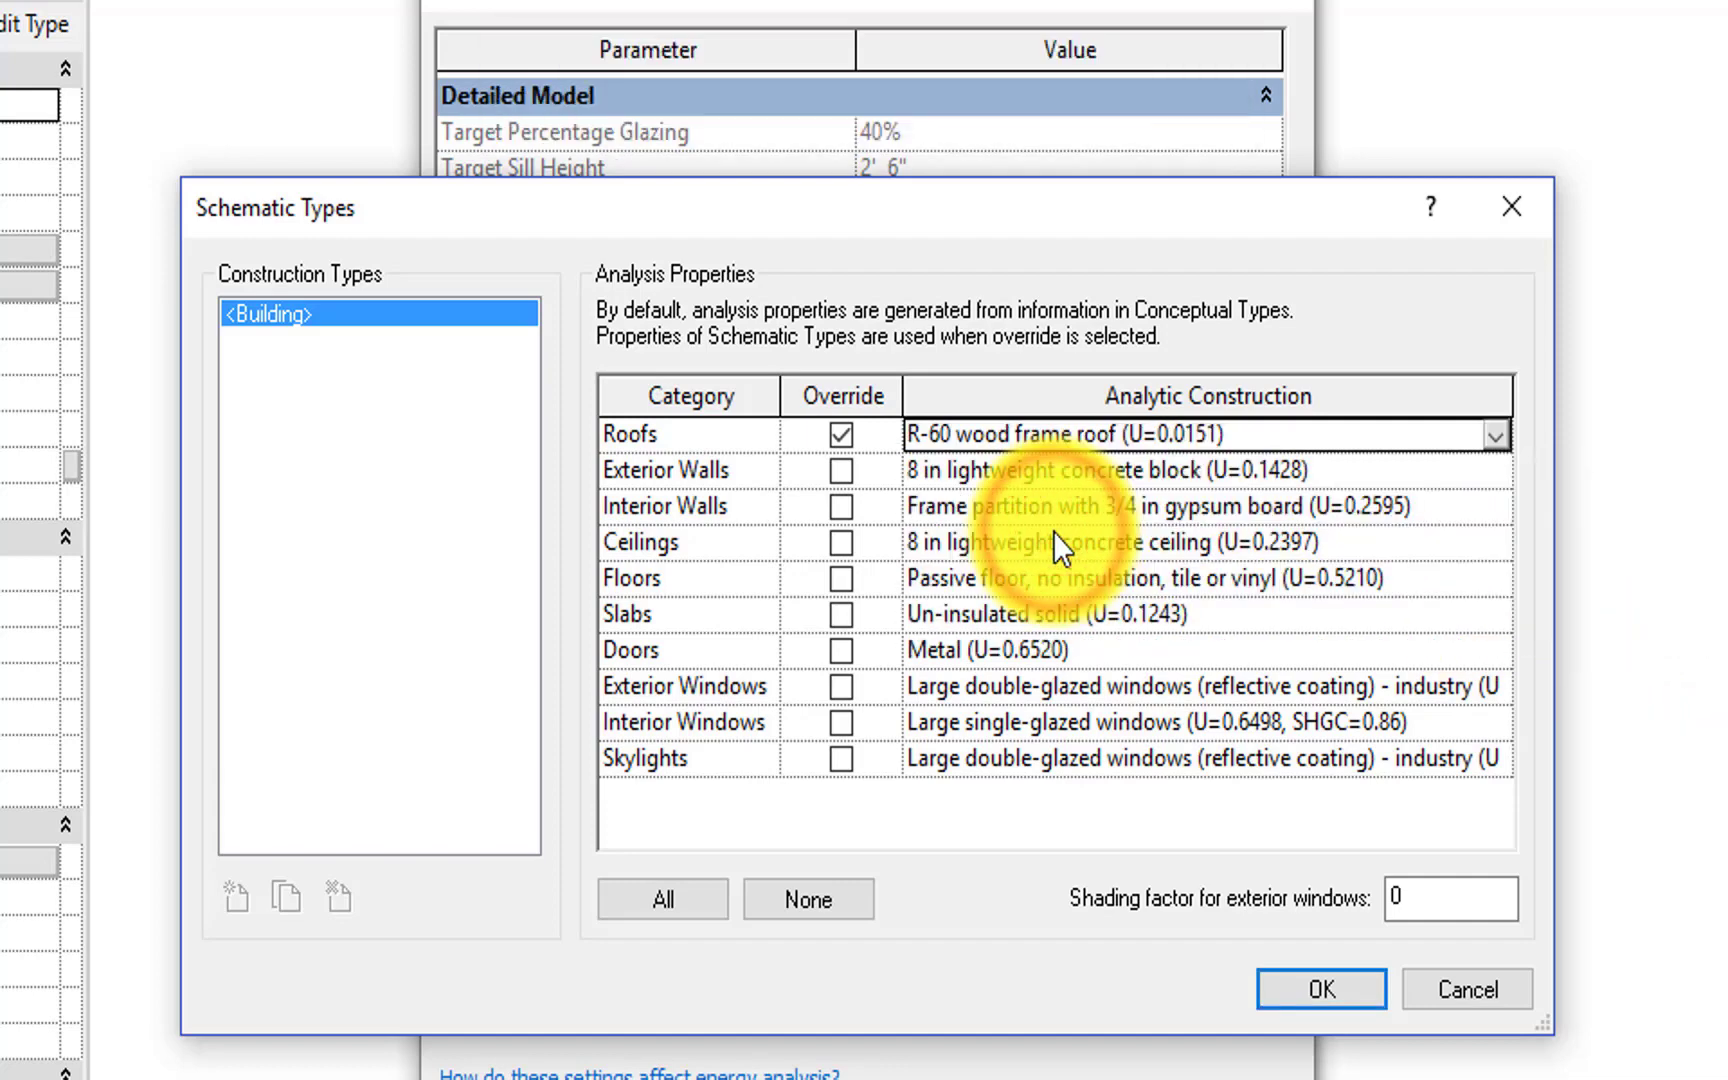
{"action": "left_click", "coordinate": [1323, 988]}
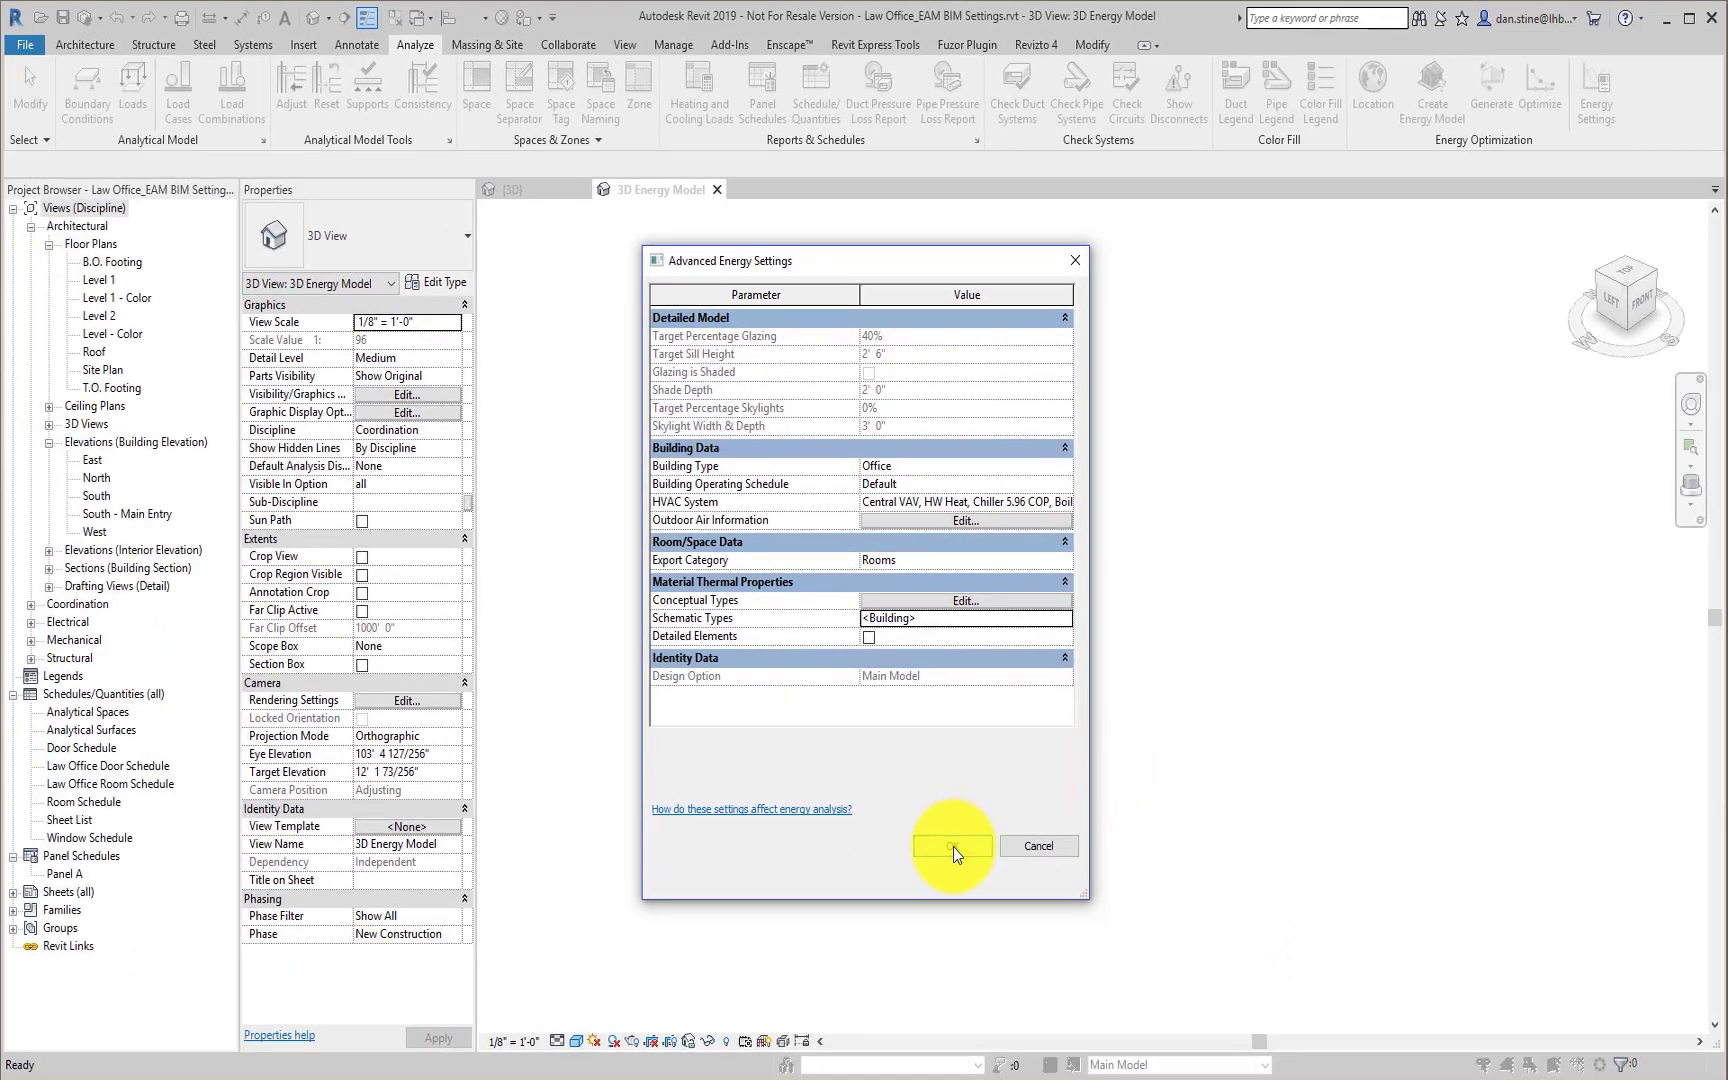
Step: Confirm the energy settings and create the energy analytical model with the R-60 roof
{"action": "left_click", "coordinate": [953, 847]}
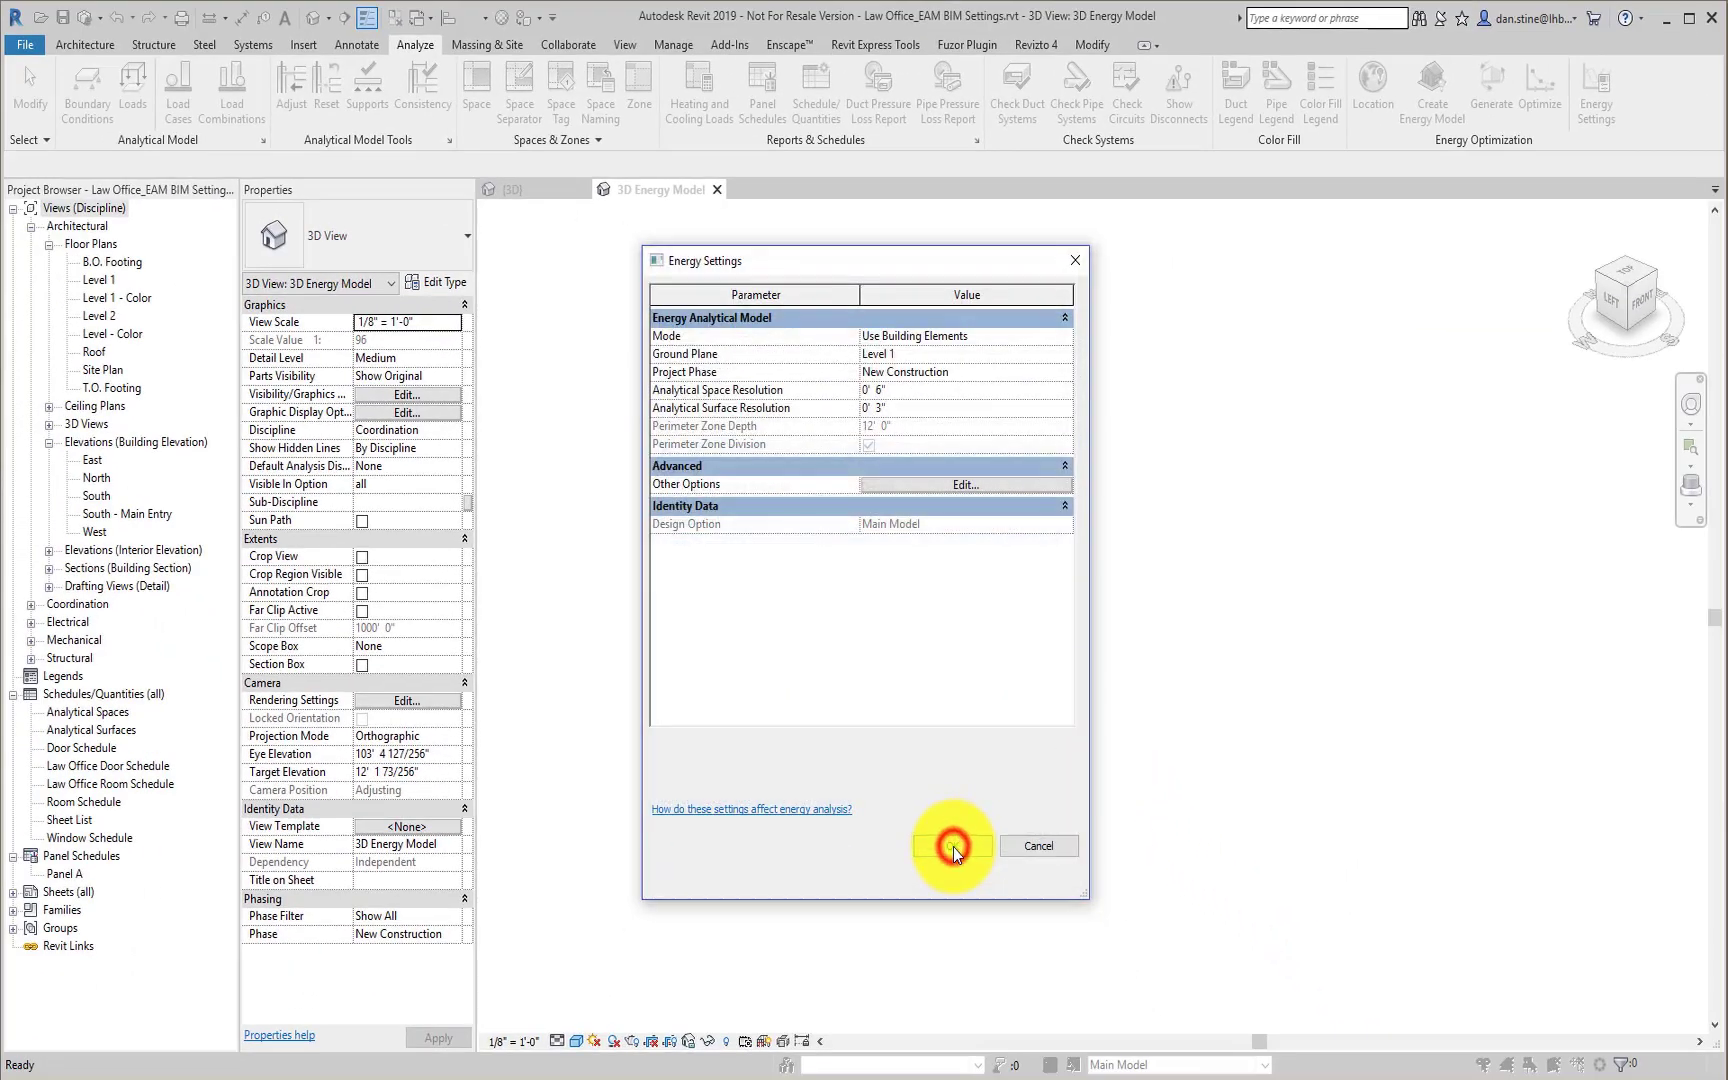
{"action": "left_click", "coordinate": [953, 847]}
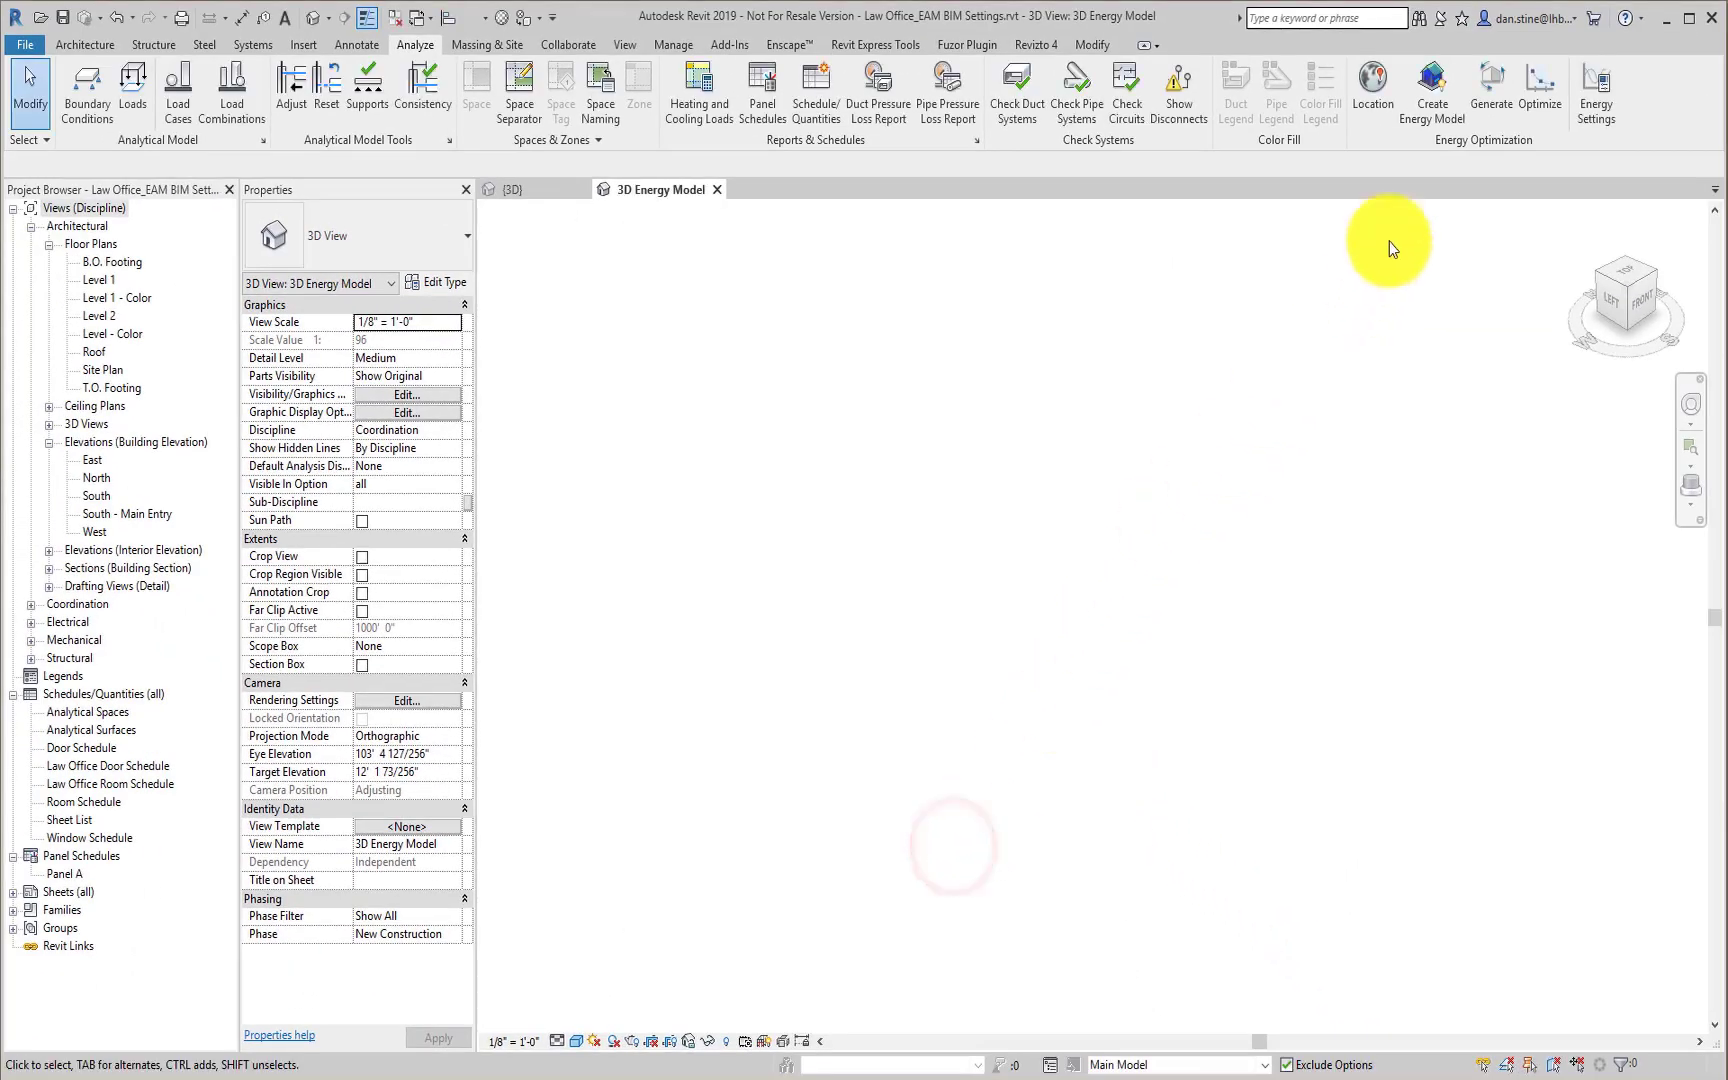
{"action": "left_click", "coordinate": [1422, 96]}
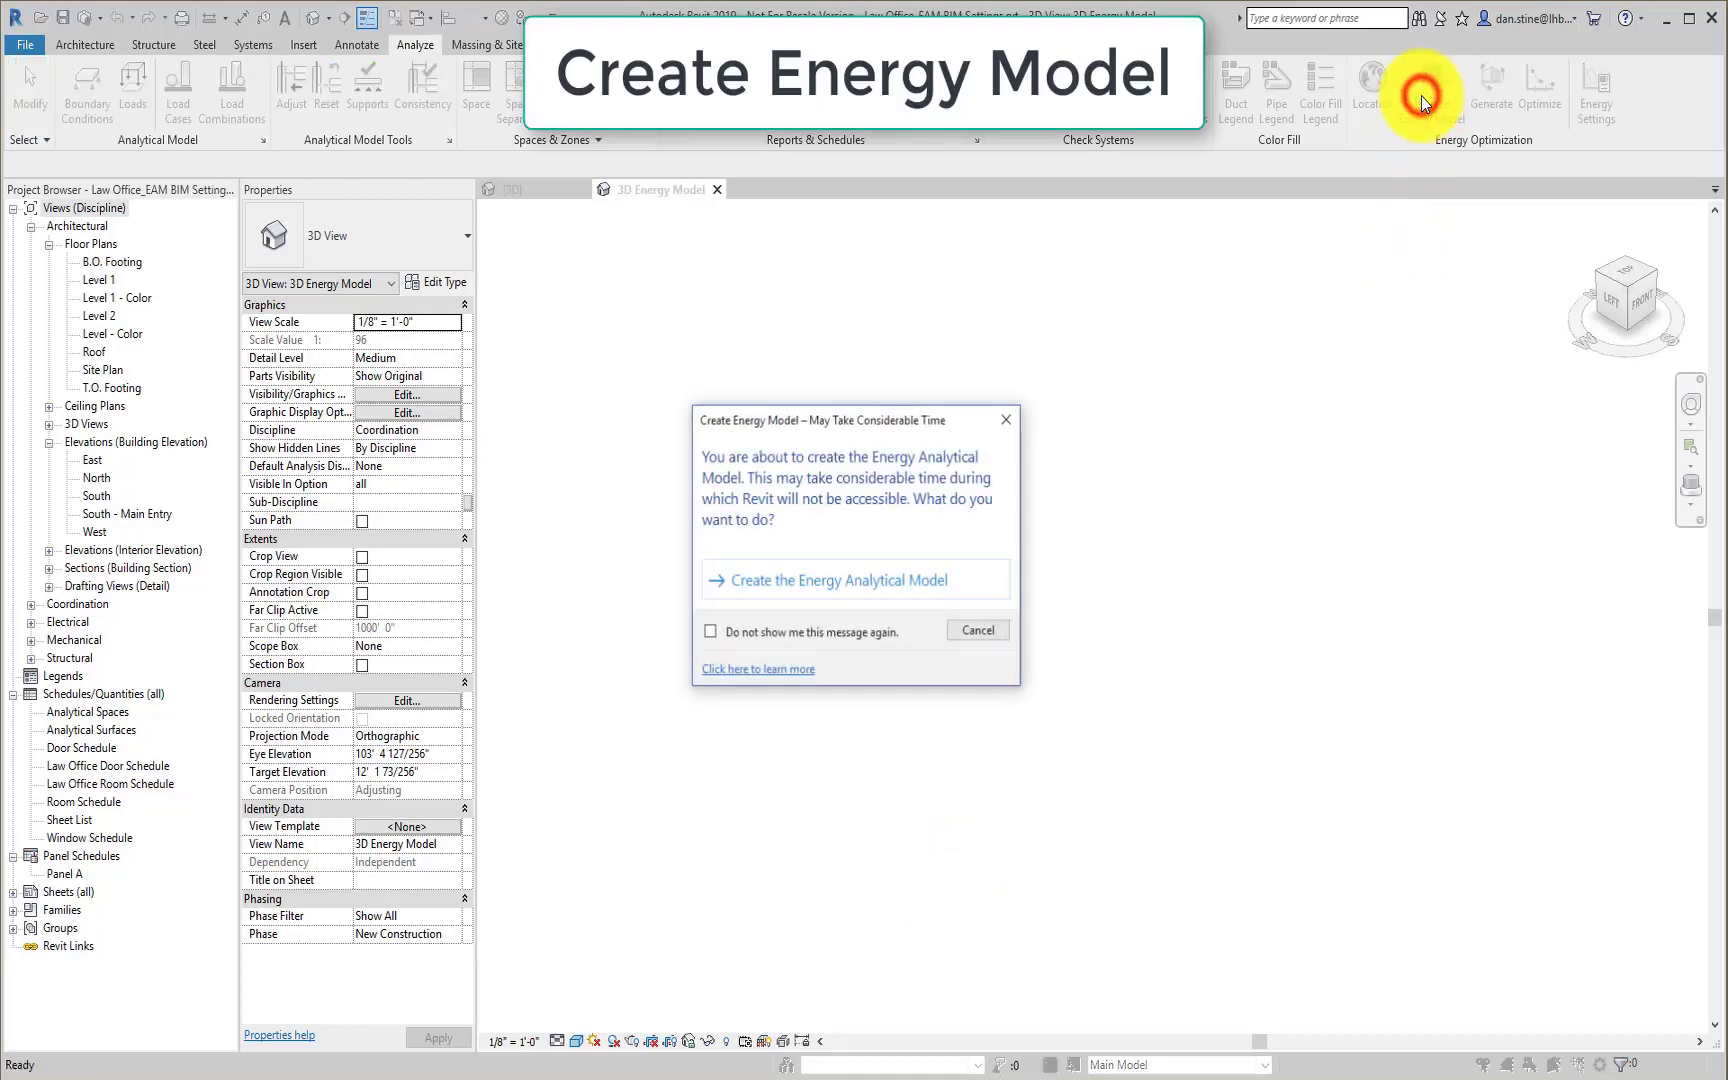
{"action": "left_click", "coordinate": [864, 580]}
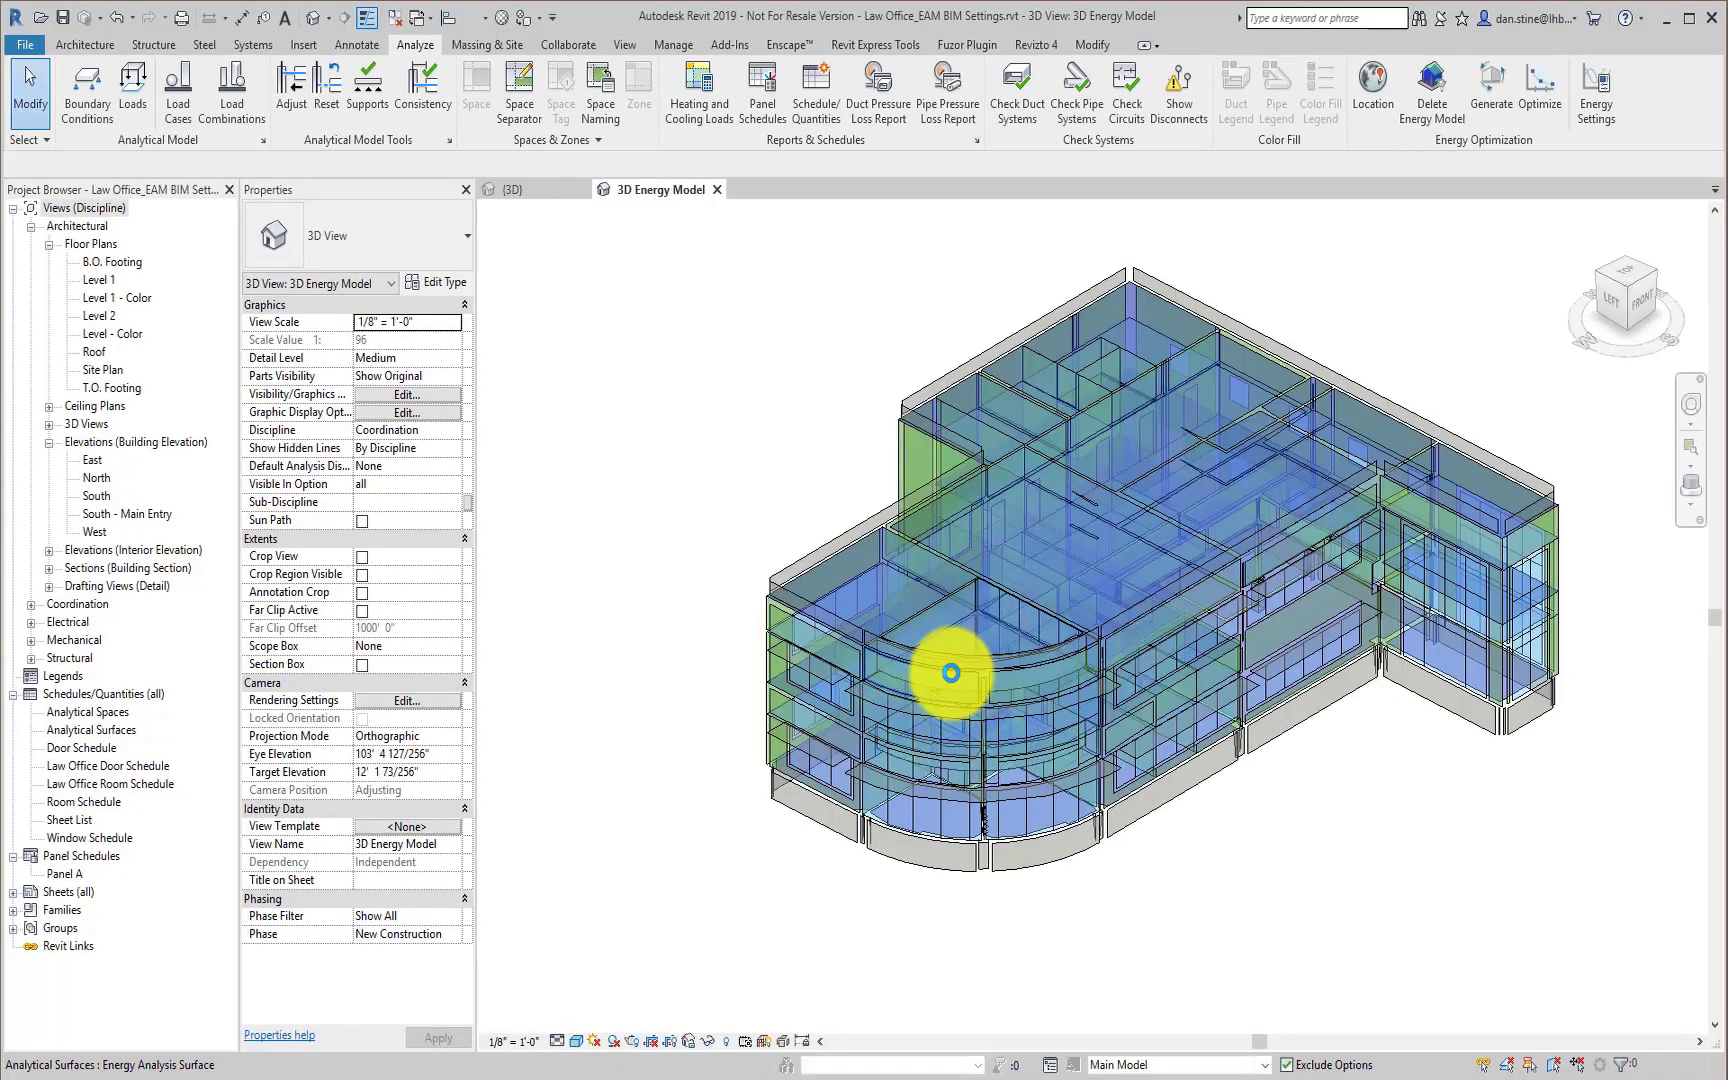
Step: Send the model to Insight using the existing energy analytical model and dismiss the completion message
{"action": "left_click", "coordinate": [1492, 88]}
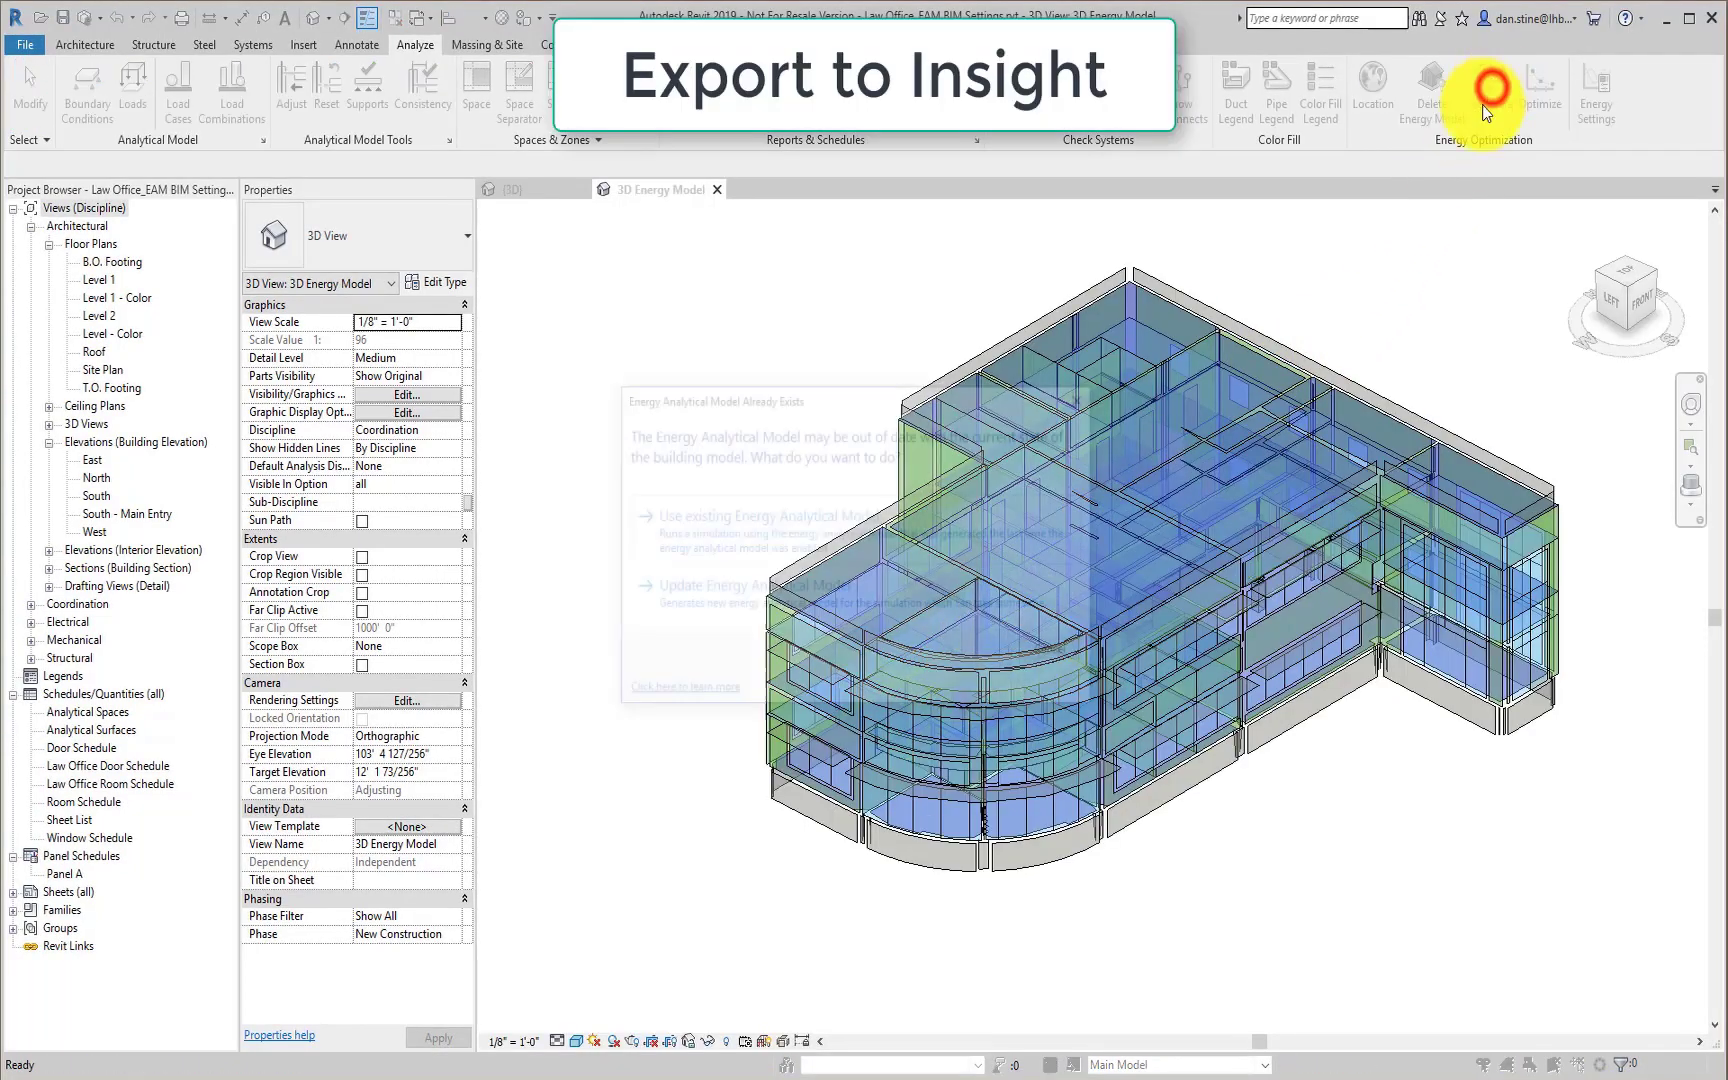
{"action": "left_click", "coordinate": [1077, 531]}
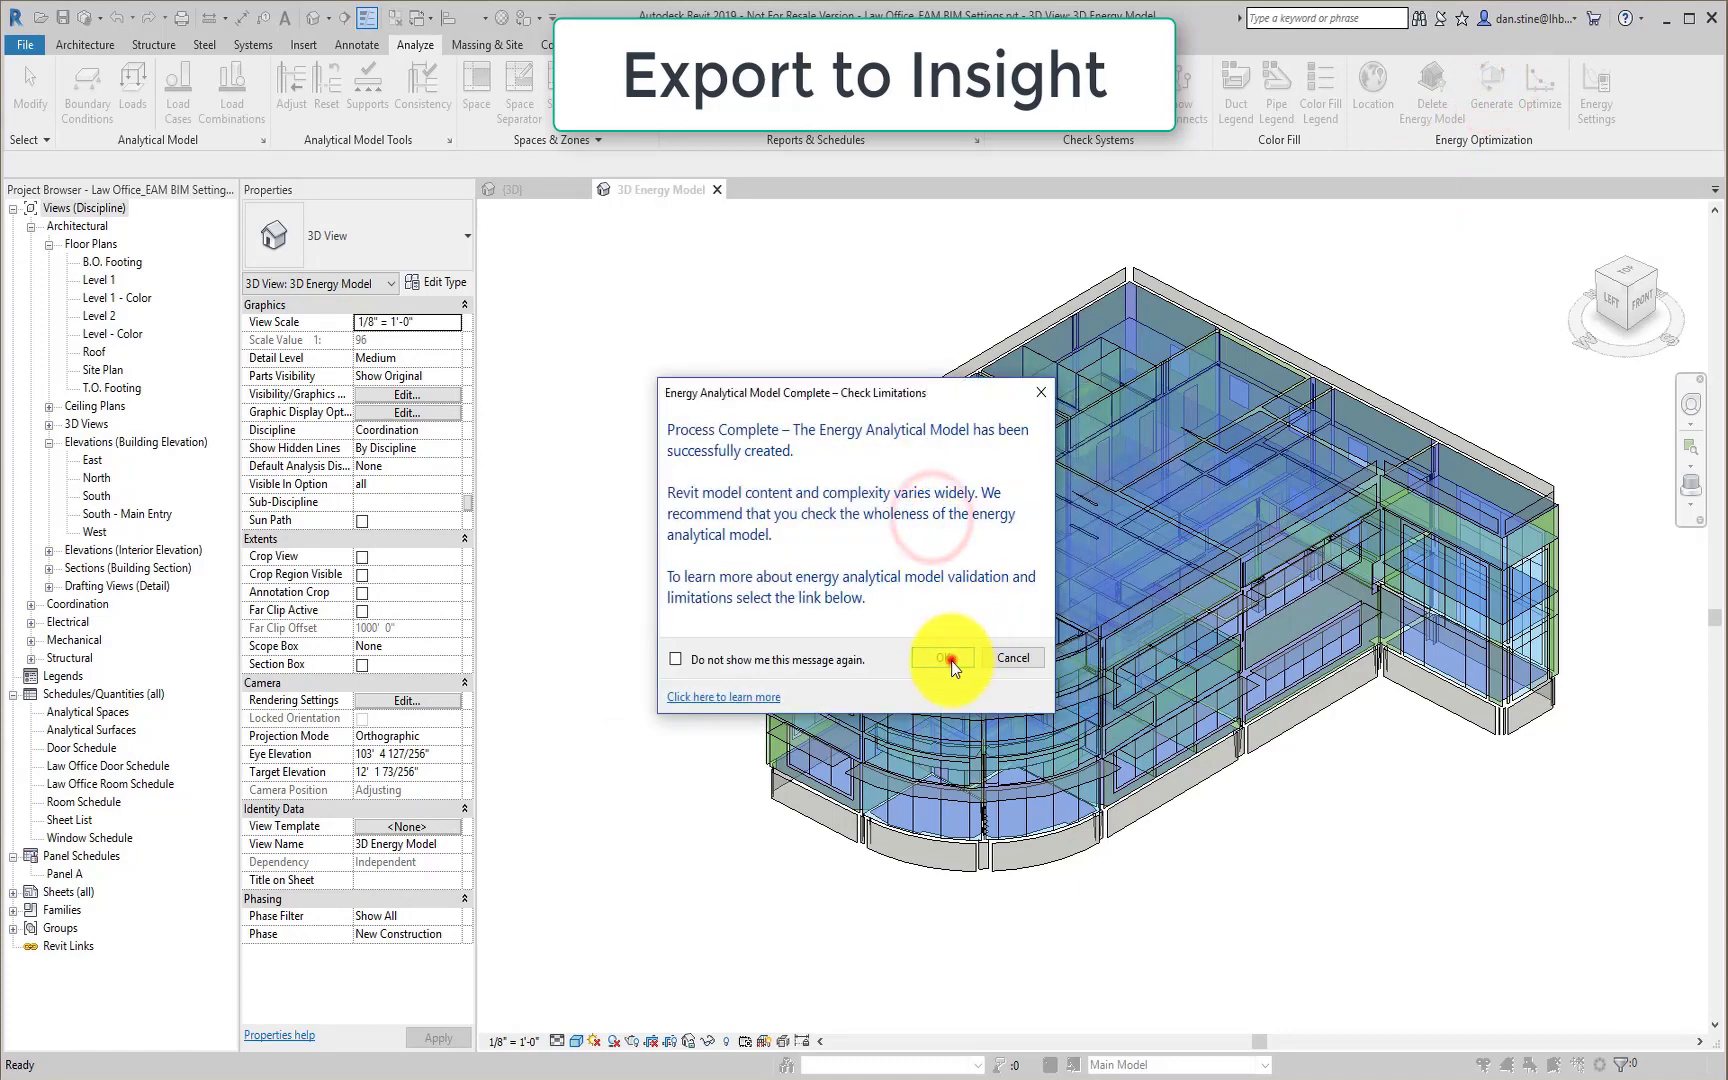
{"action": "left_click", "coordinate": [951, 662]}
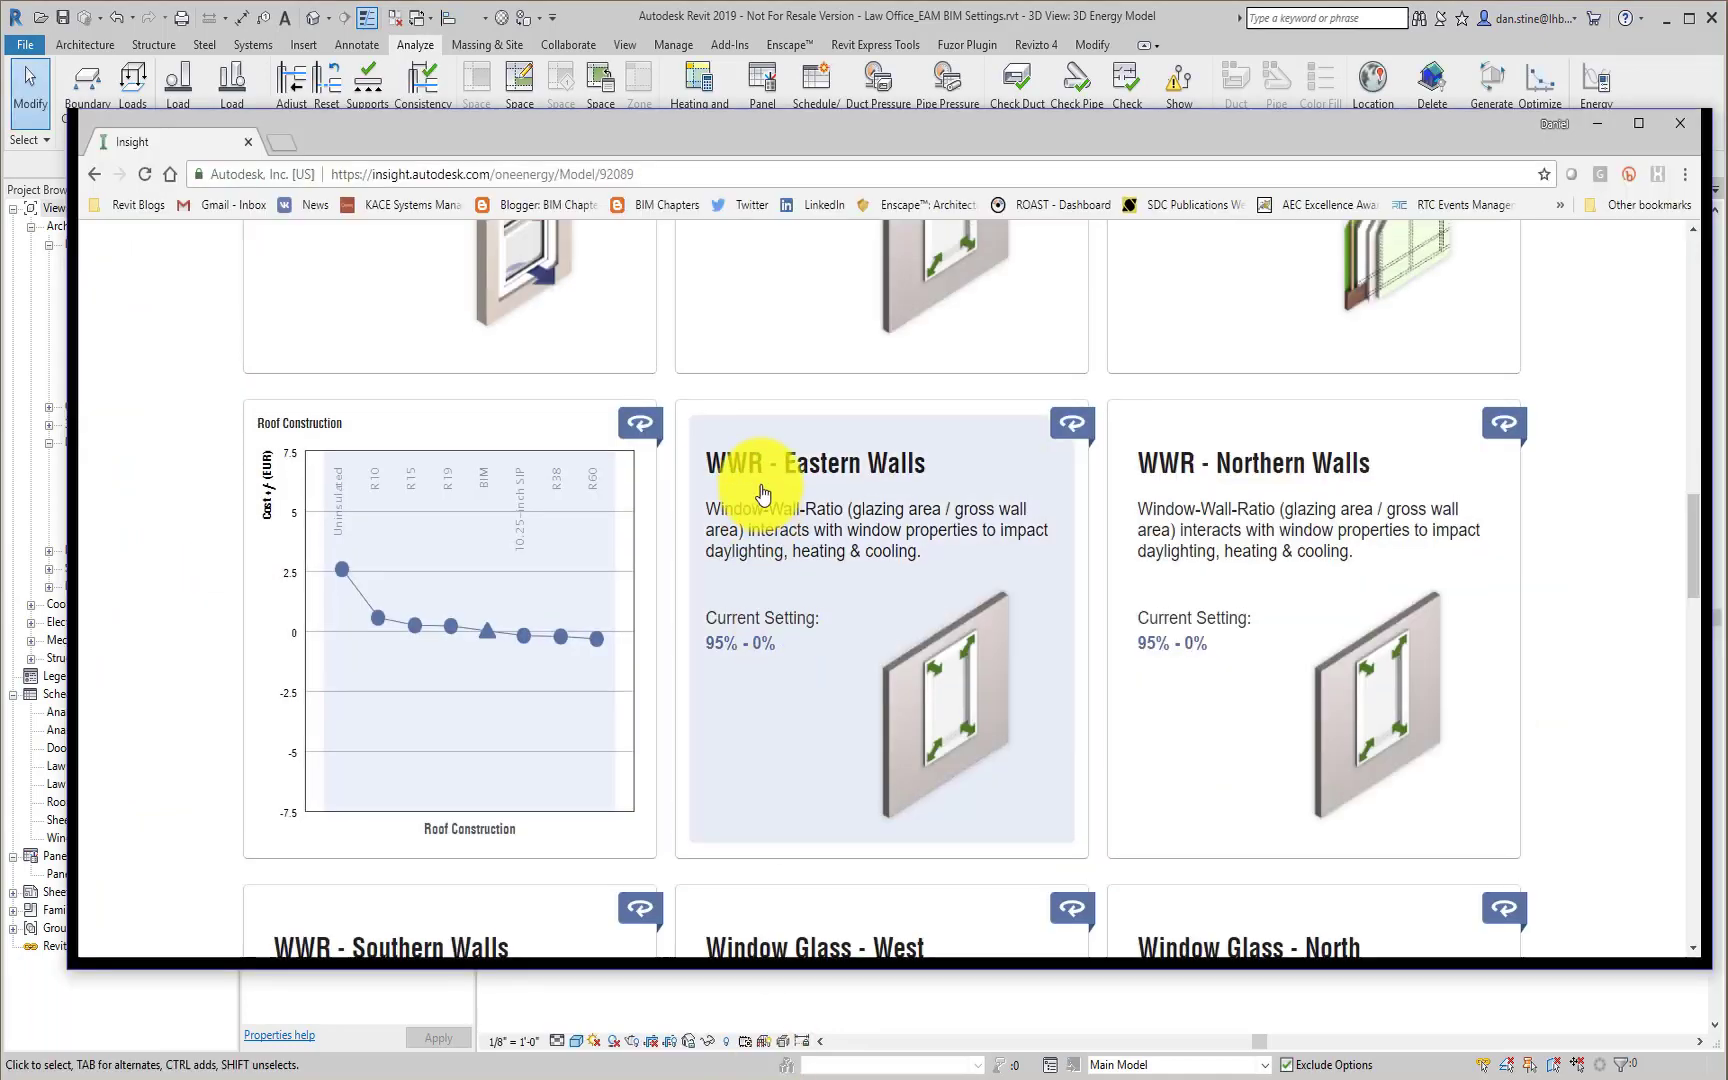
{"action": "scroll", "coordinate": [771, 463], "scroll_direction": "up", "scroll_amount": 5}
{"action": "scroll", "coordinate": [754, 499], "scroll_direction": "up", "scroll_amount": 10}
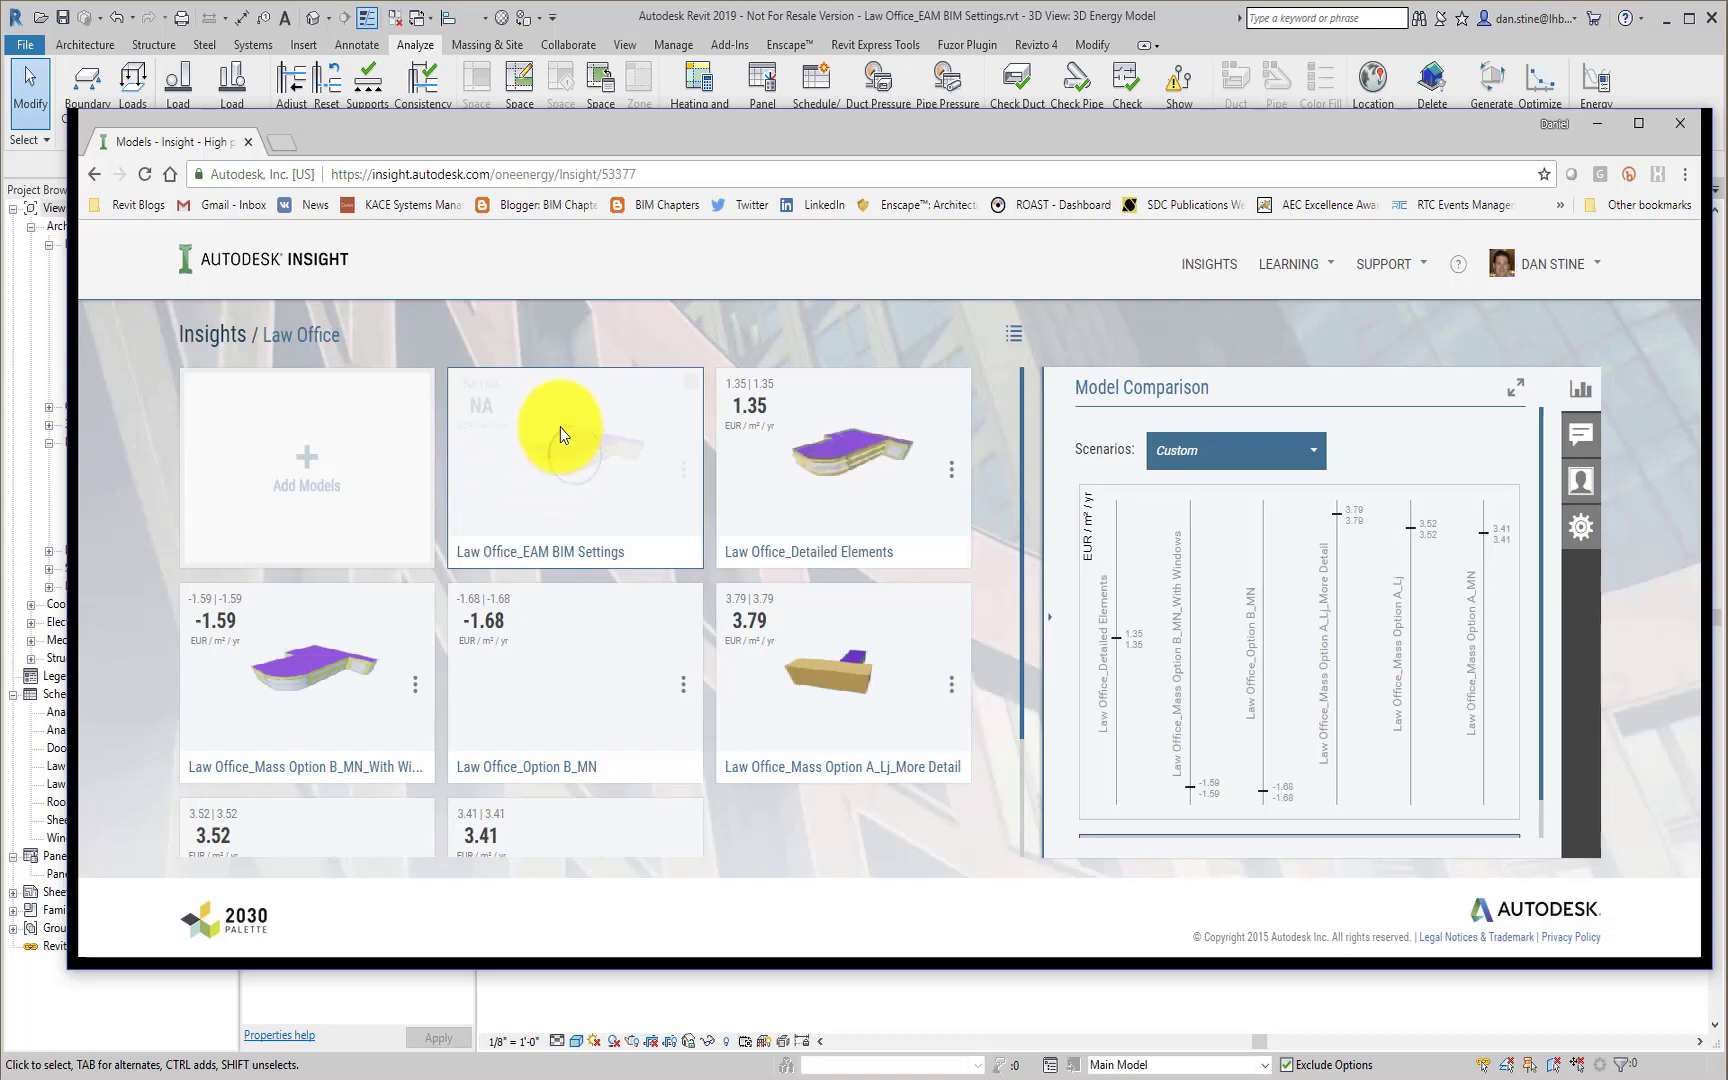
Step: Show the Law Office_EAM BIM Settings results with its 25.1 EUR/m²/yr estimate
{"action": "left_click", "coordinate": [560, 435]}
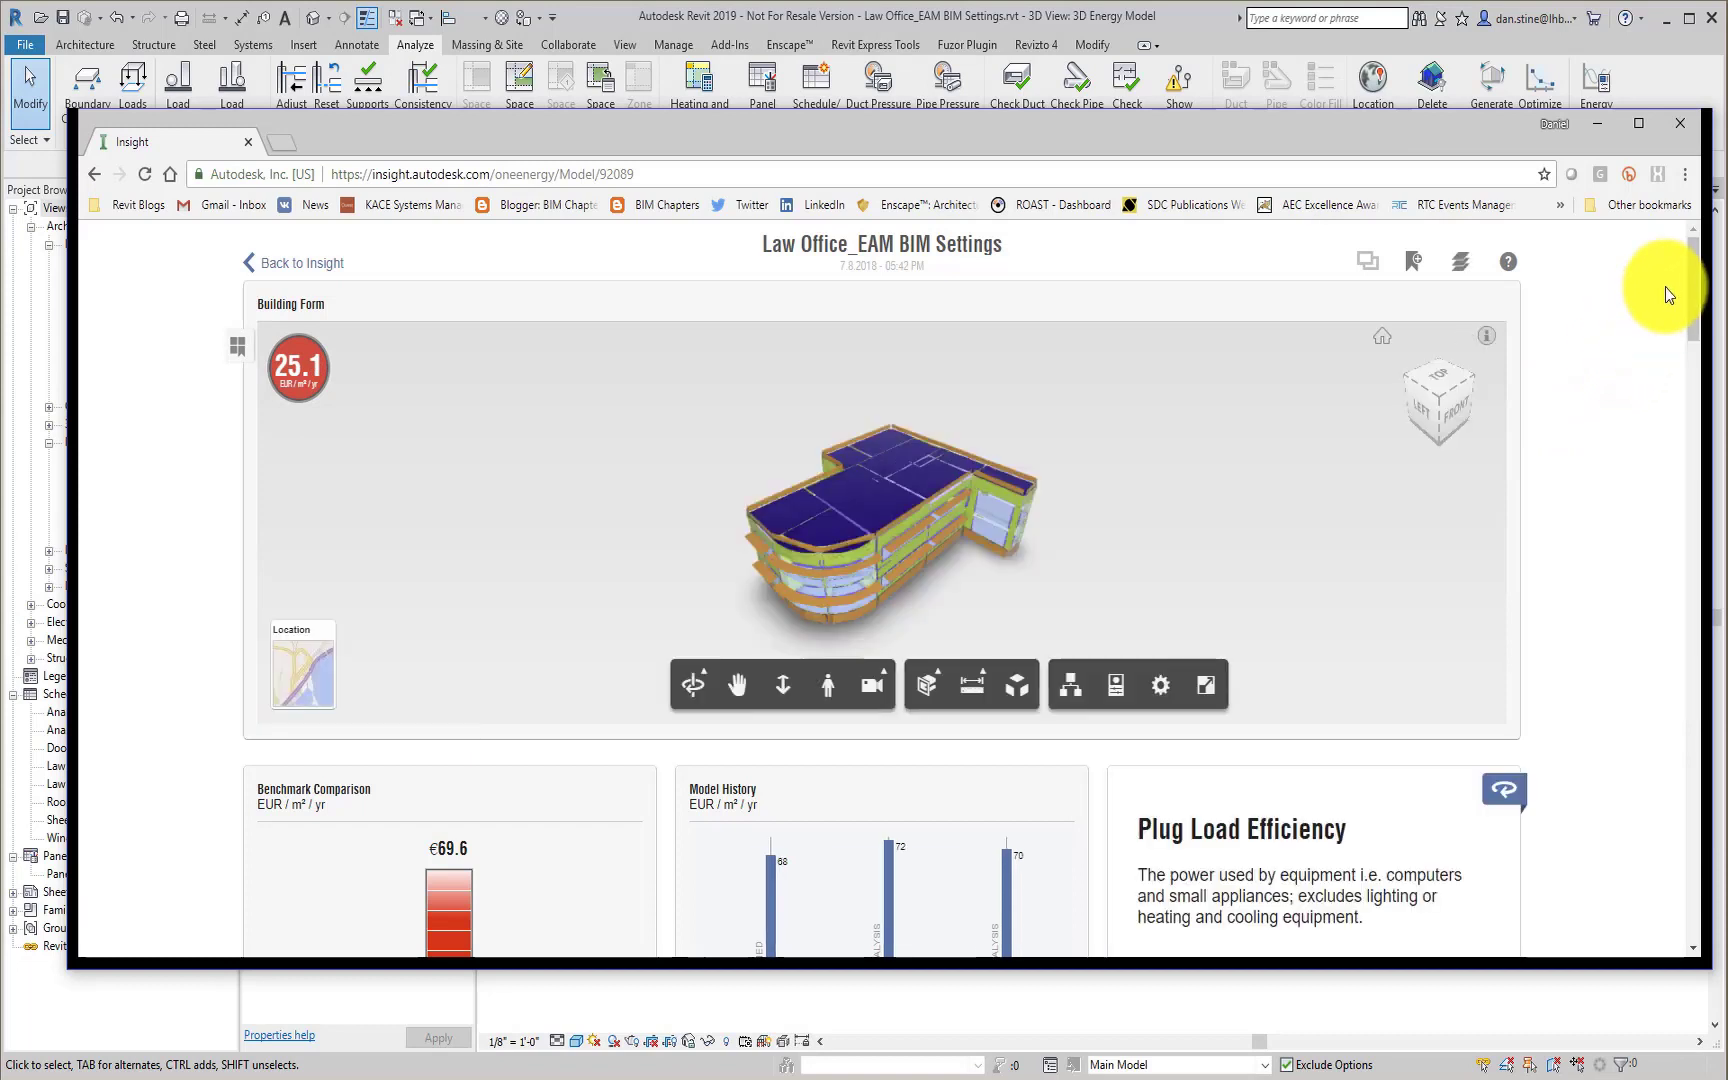
{"action": "left_click_drag", "start_coordinate": [1691, 265], "coordinate": [1687, 528]}
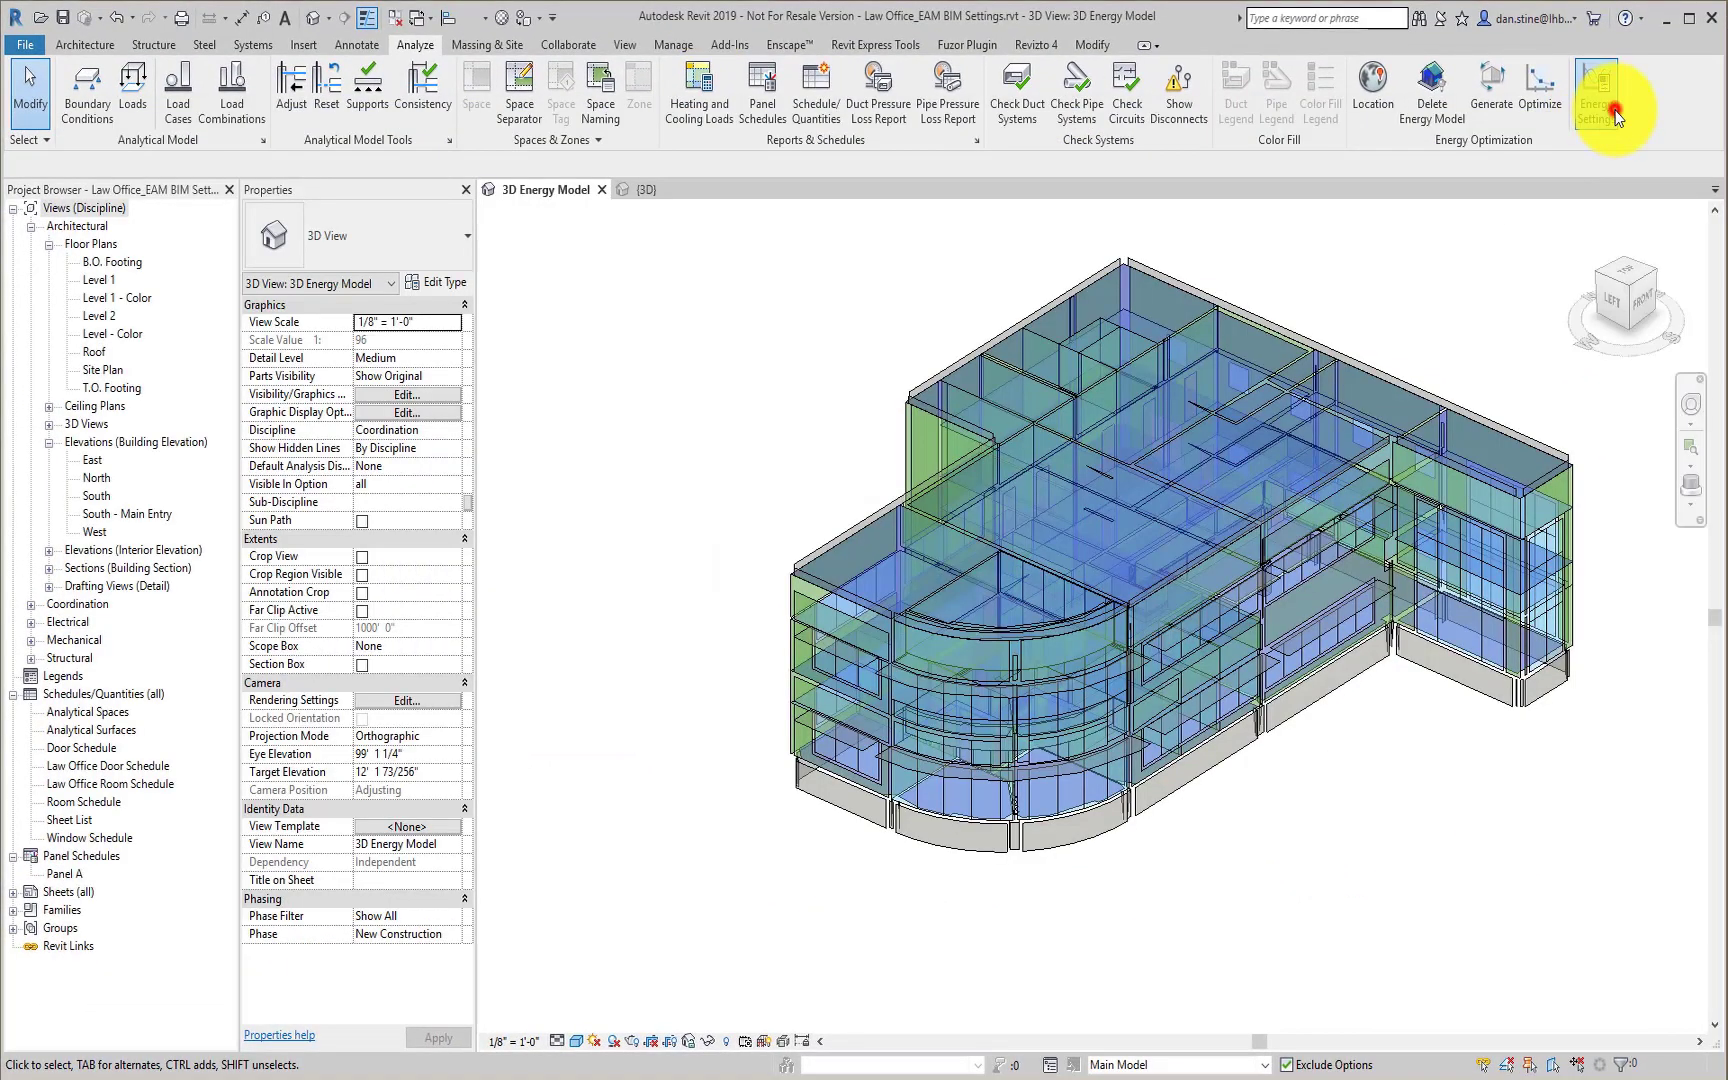
Step: Review the Conceptual Types and the Schematic Types roof override in the advanced energy settings
{"action": "left_click", "coordinate": [1615, 113]}
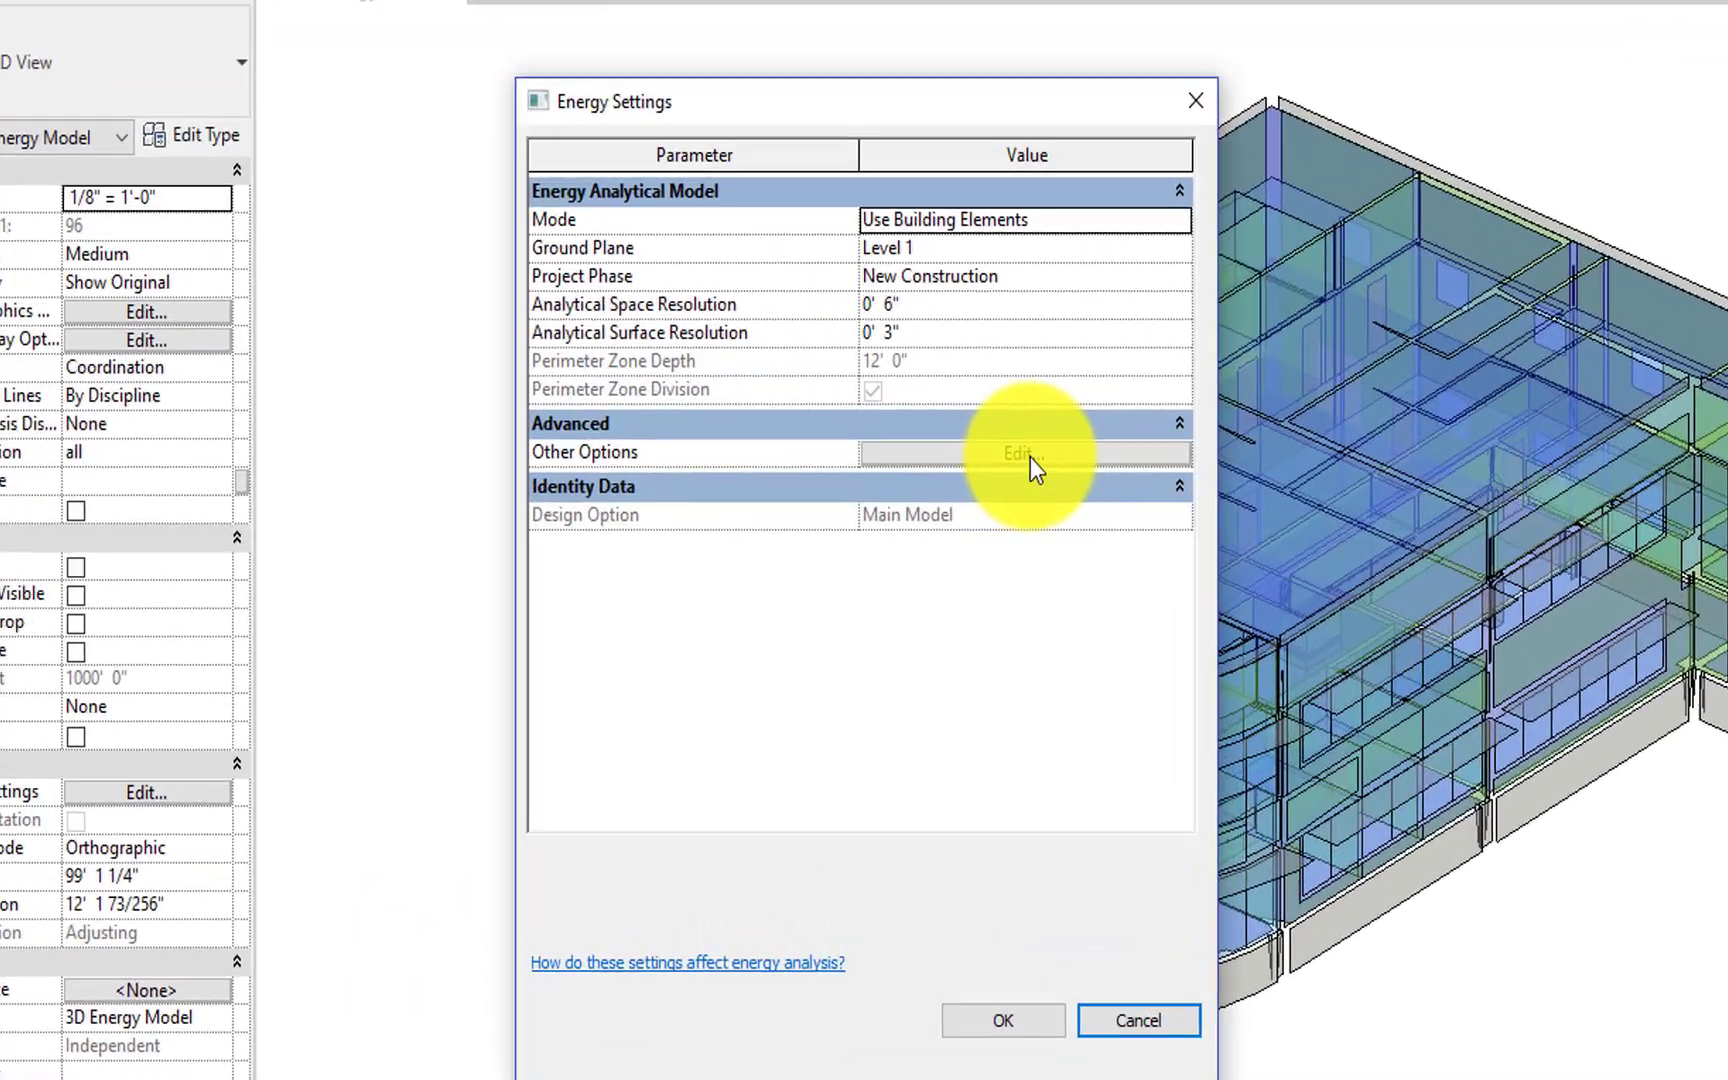
{"action": "left_click", "coordinate": [993, 482]}
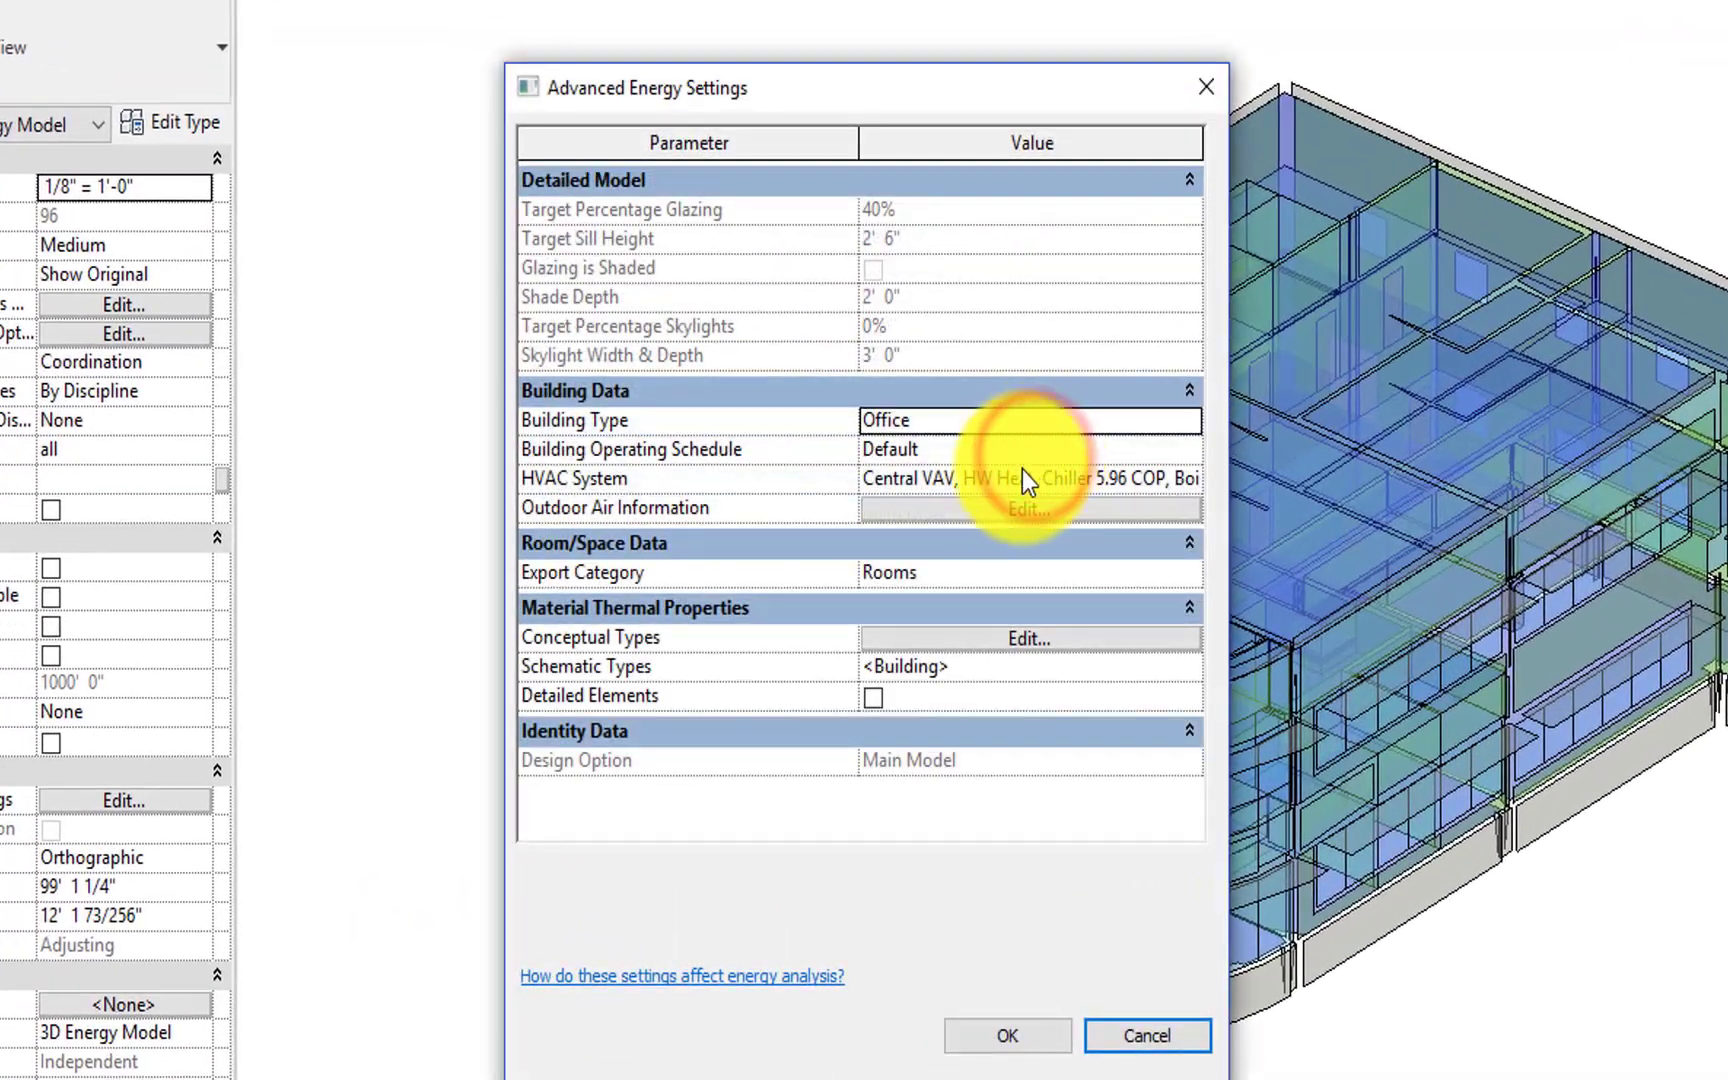
{"action": "left_click", "coordinate": [959, 638]}
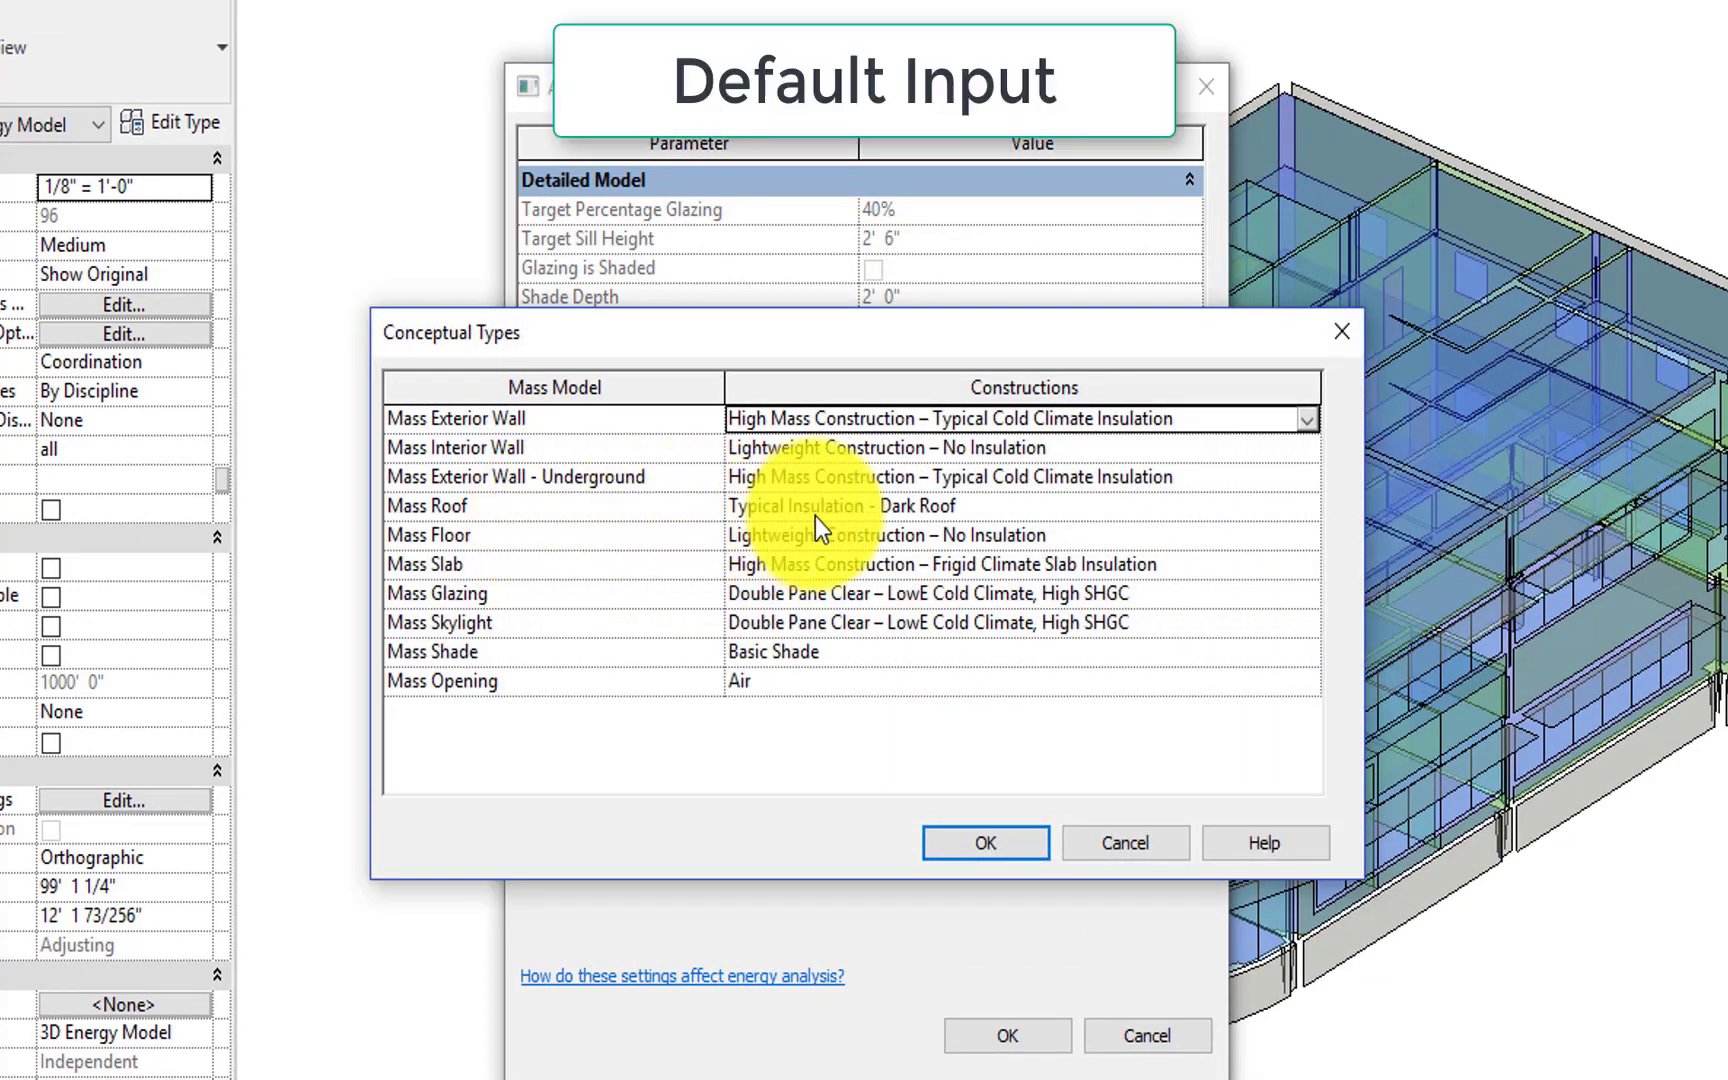
{"action": "left_click", "coordinate": [985, 843]}
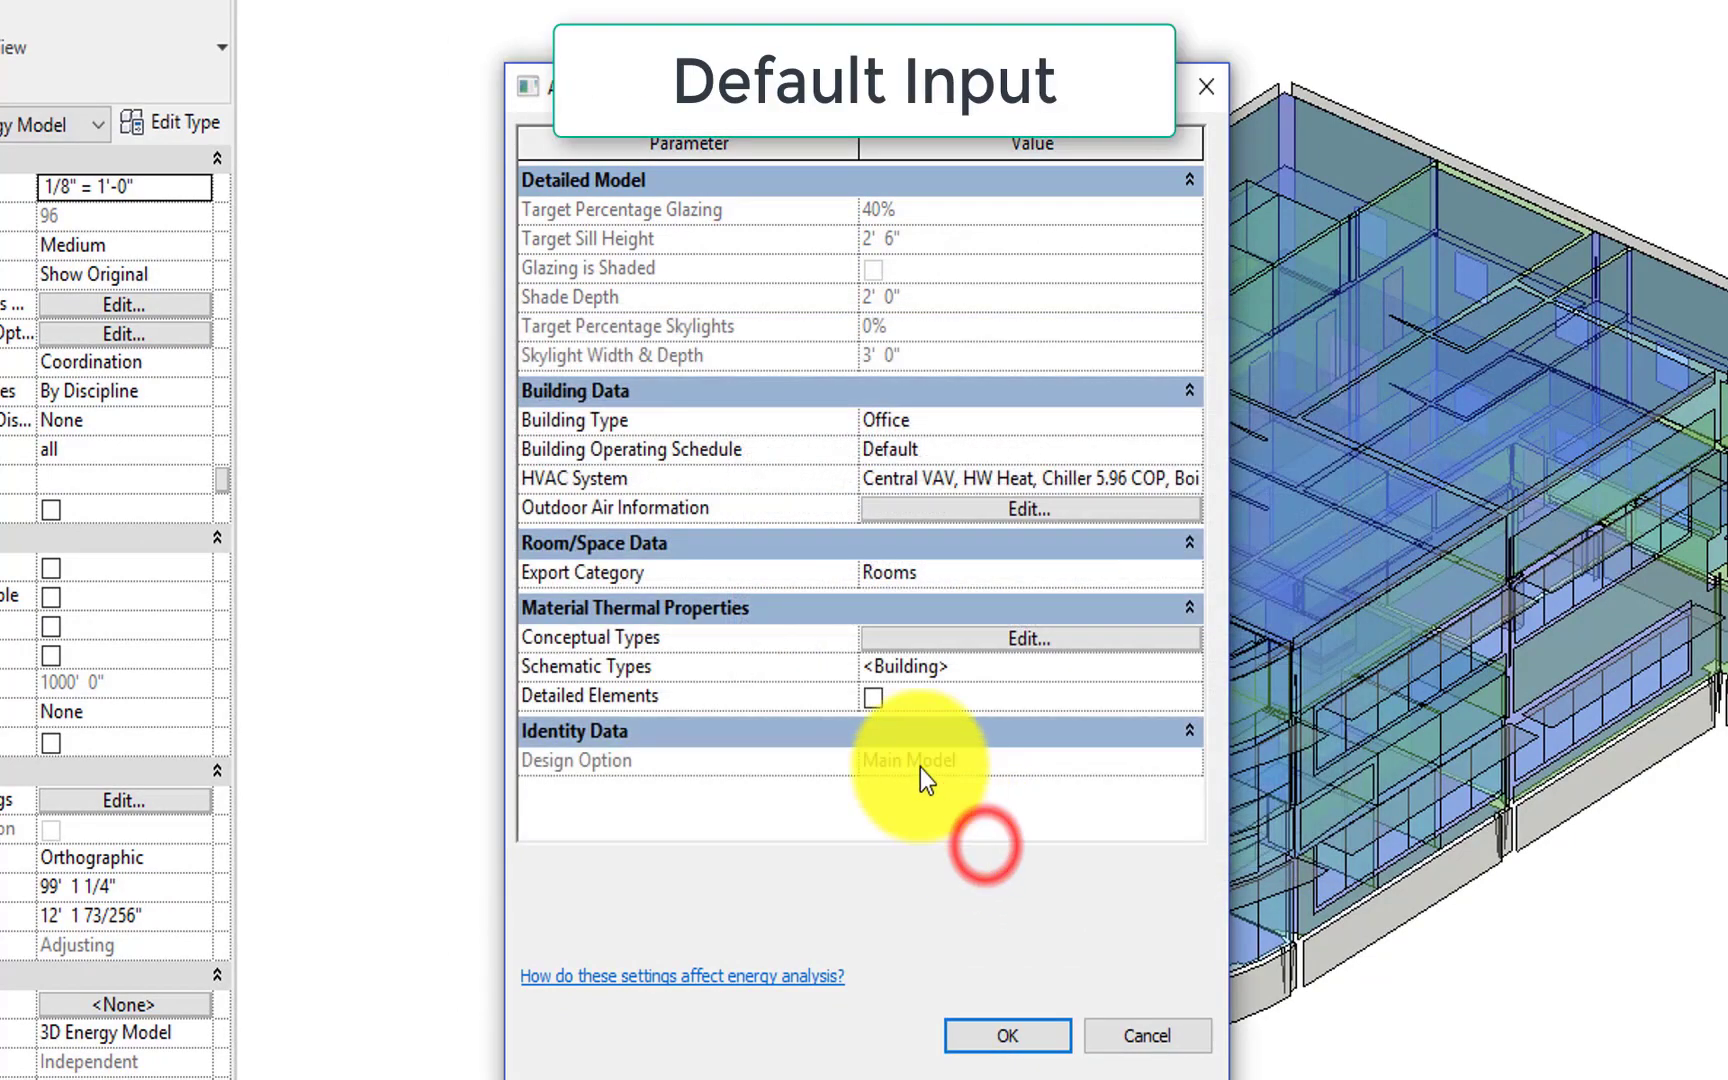
{"action": "left_click", "coordinate": [929, 661]}
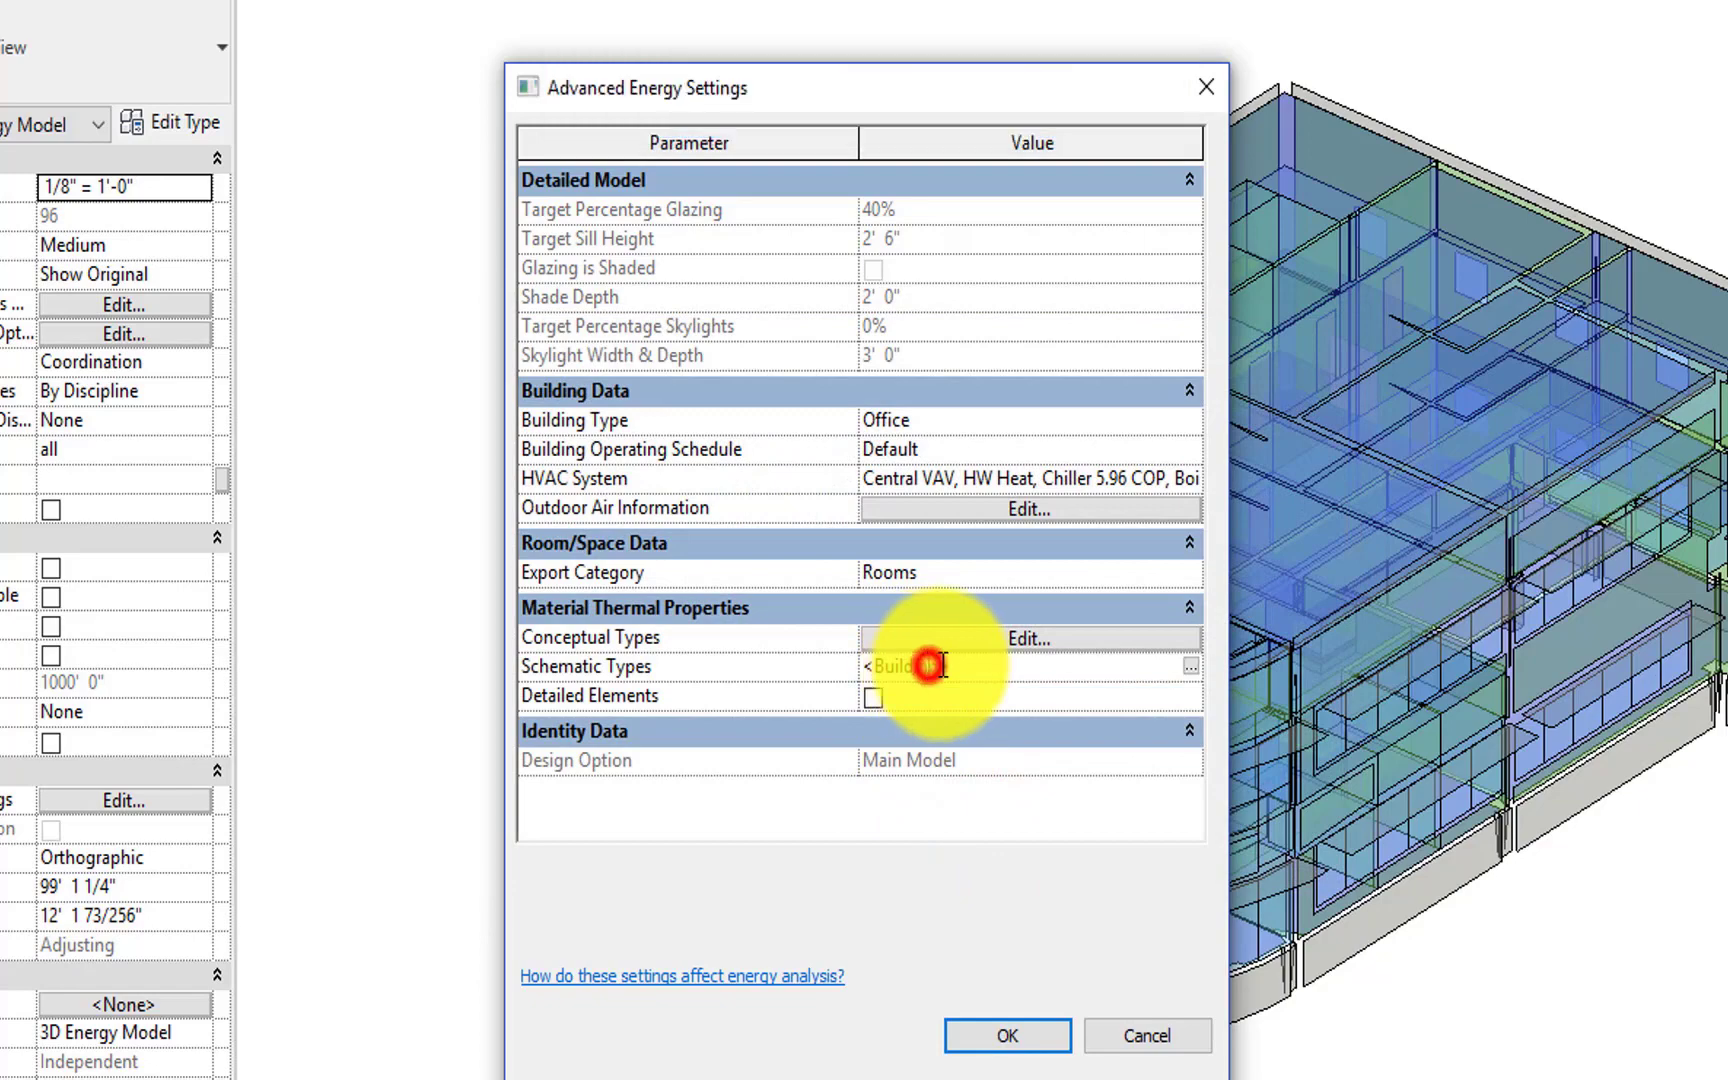
{"action": "left_click", "coordinate": [1193, 667]}
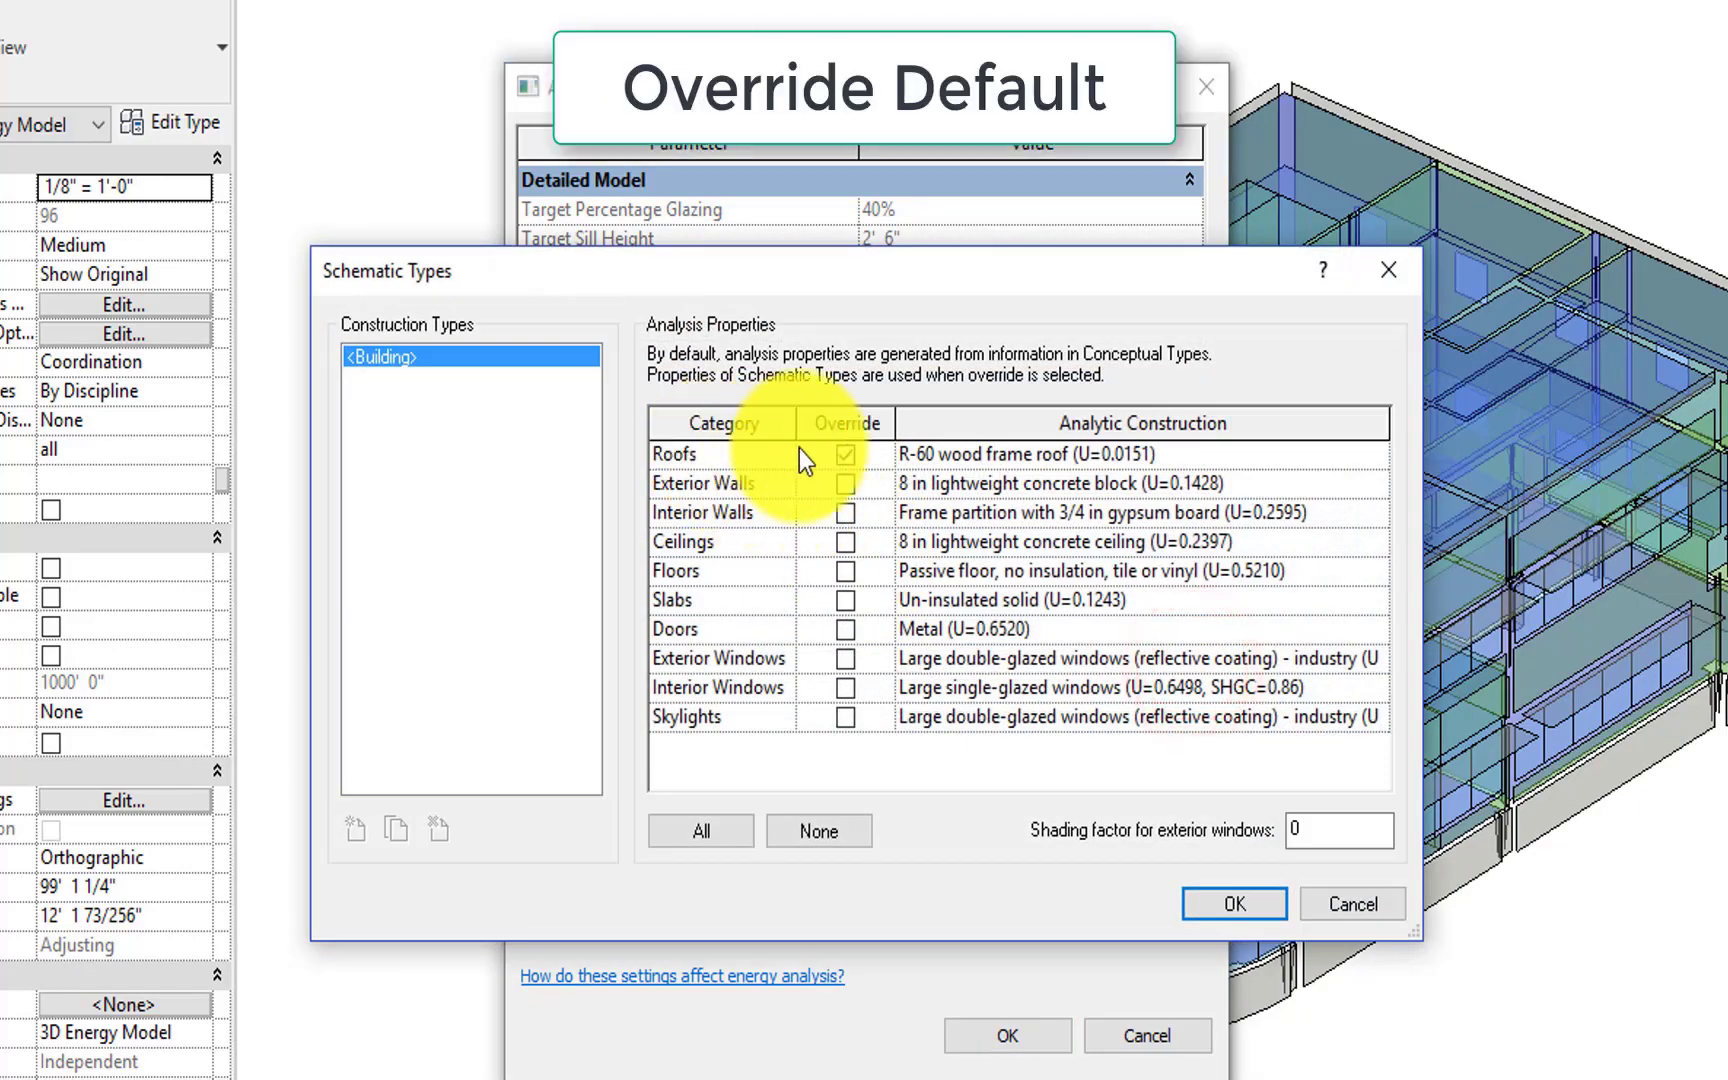
{"action": "left_click", "coordinate": [1233, 894]}
Step: Enable Detailed Elements for material thermal properties and confirm the advanced energy settings
{"action": "left_click", "coordinate": [876, 702]}
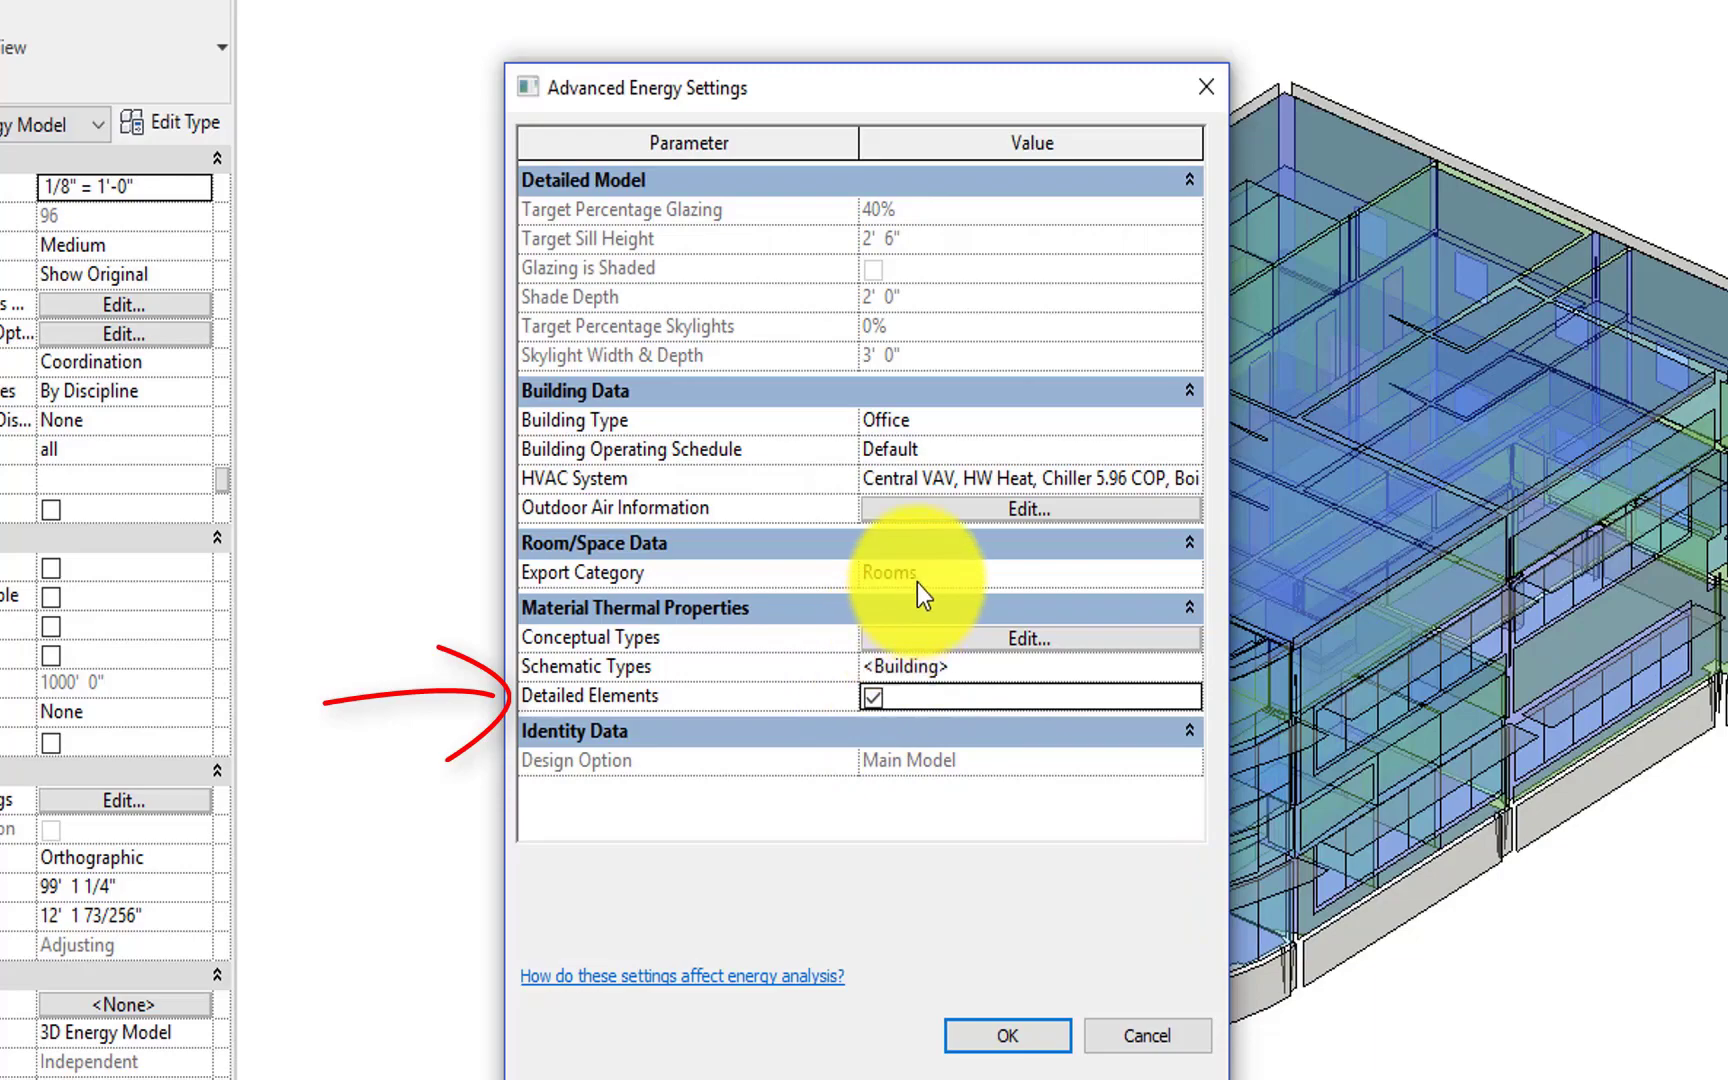
{"action": "left_click", "coordinate": [1007, 1036]}
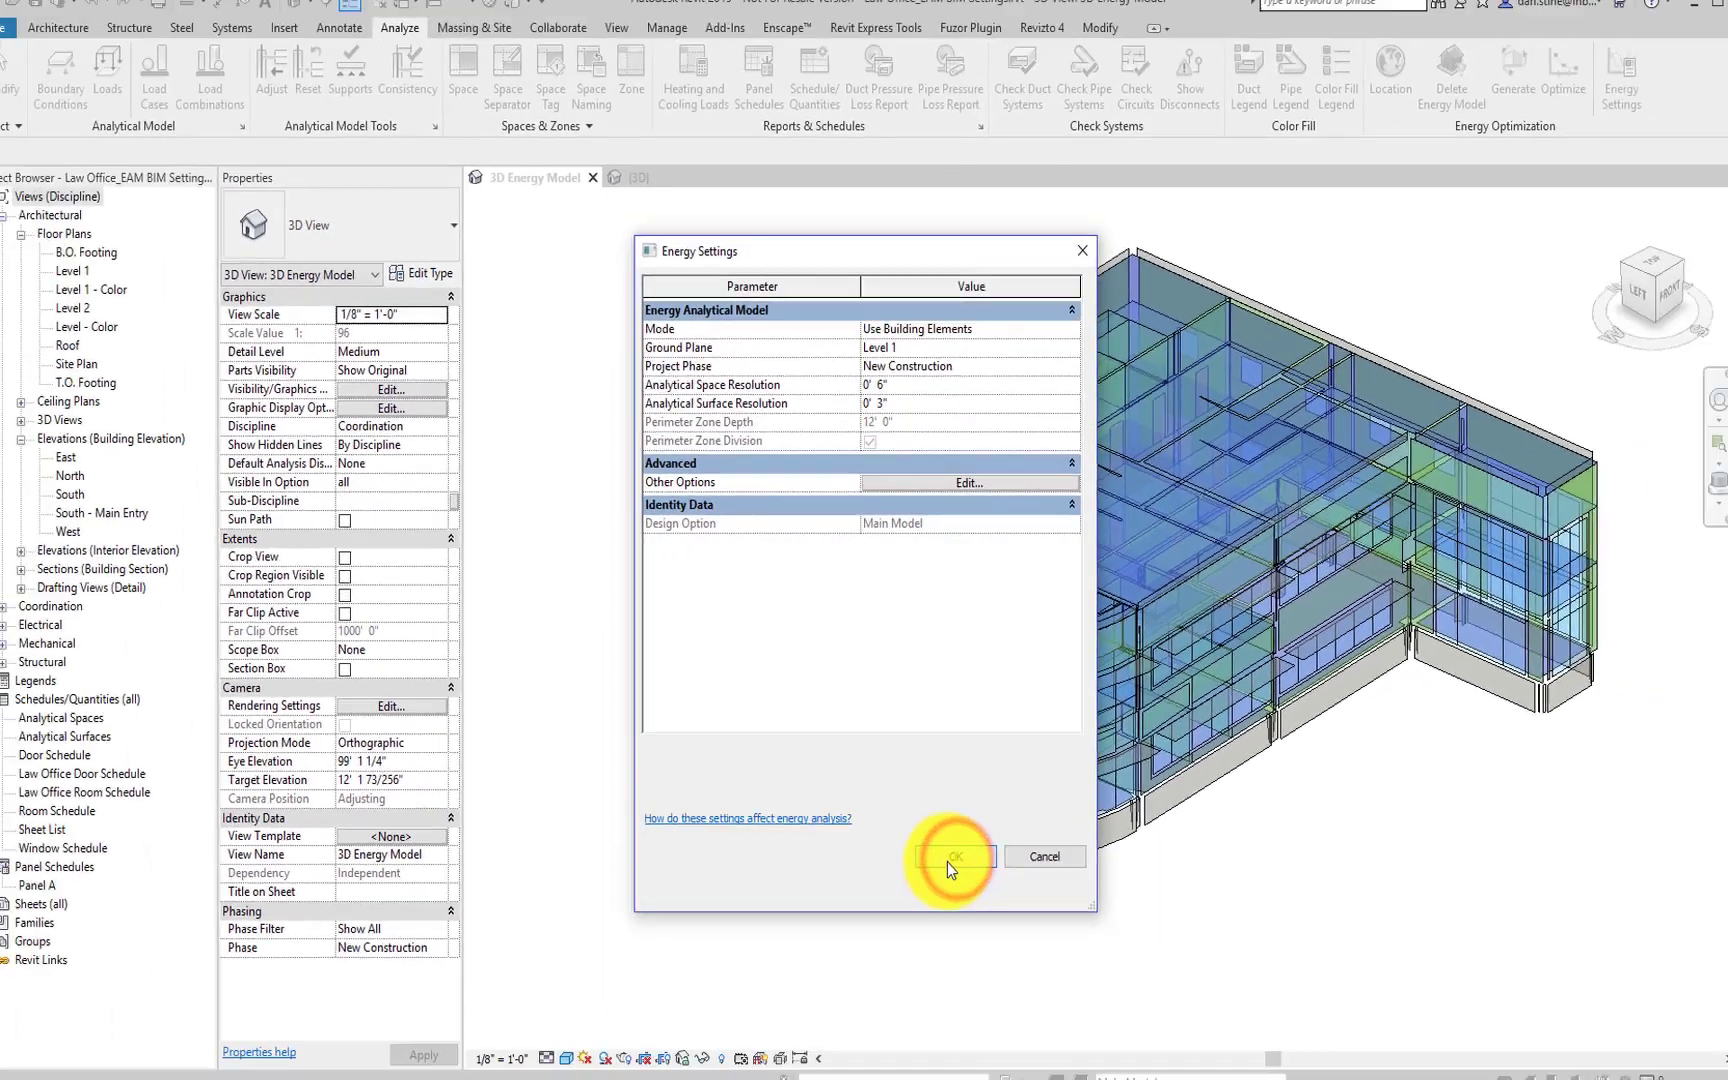
Step: Confirm the energy settings, select the roof in the {3D} view and bring up its type properties
{"action": "left_click", "coordinate": [946, 863]}
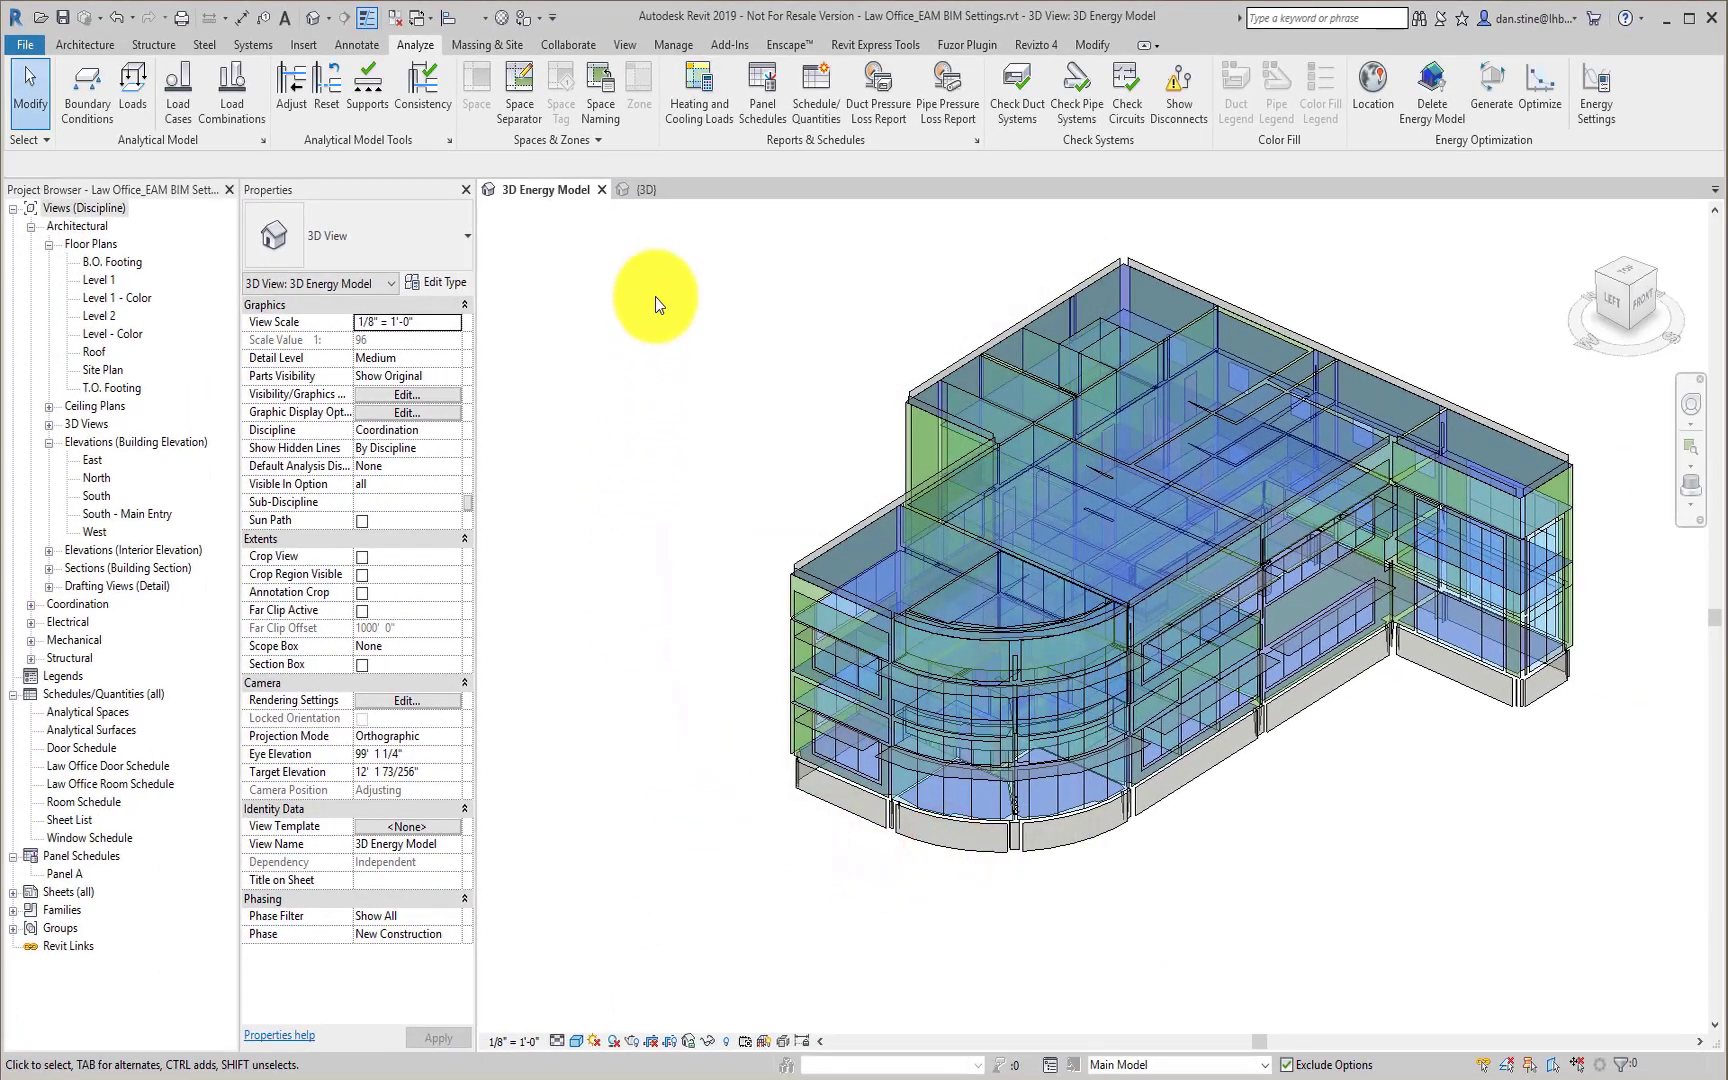
{"action": "left_click", "coordinate": [644, 192]}
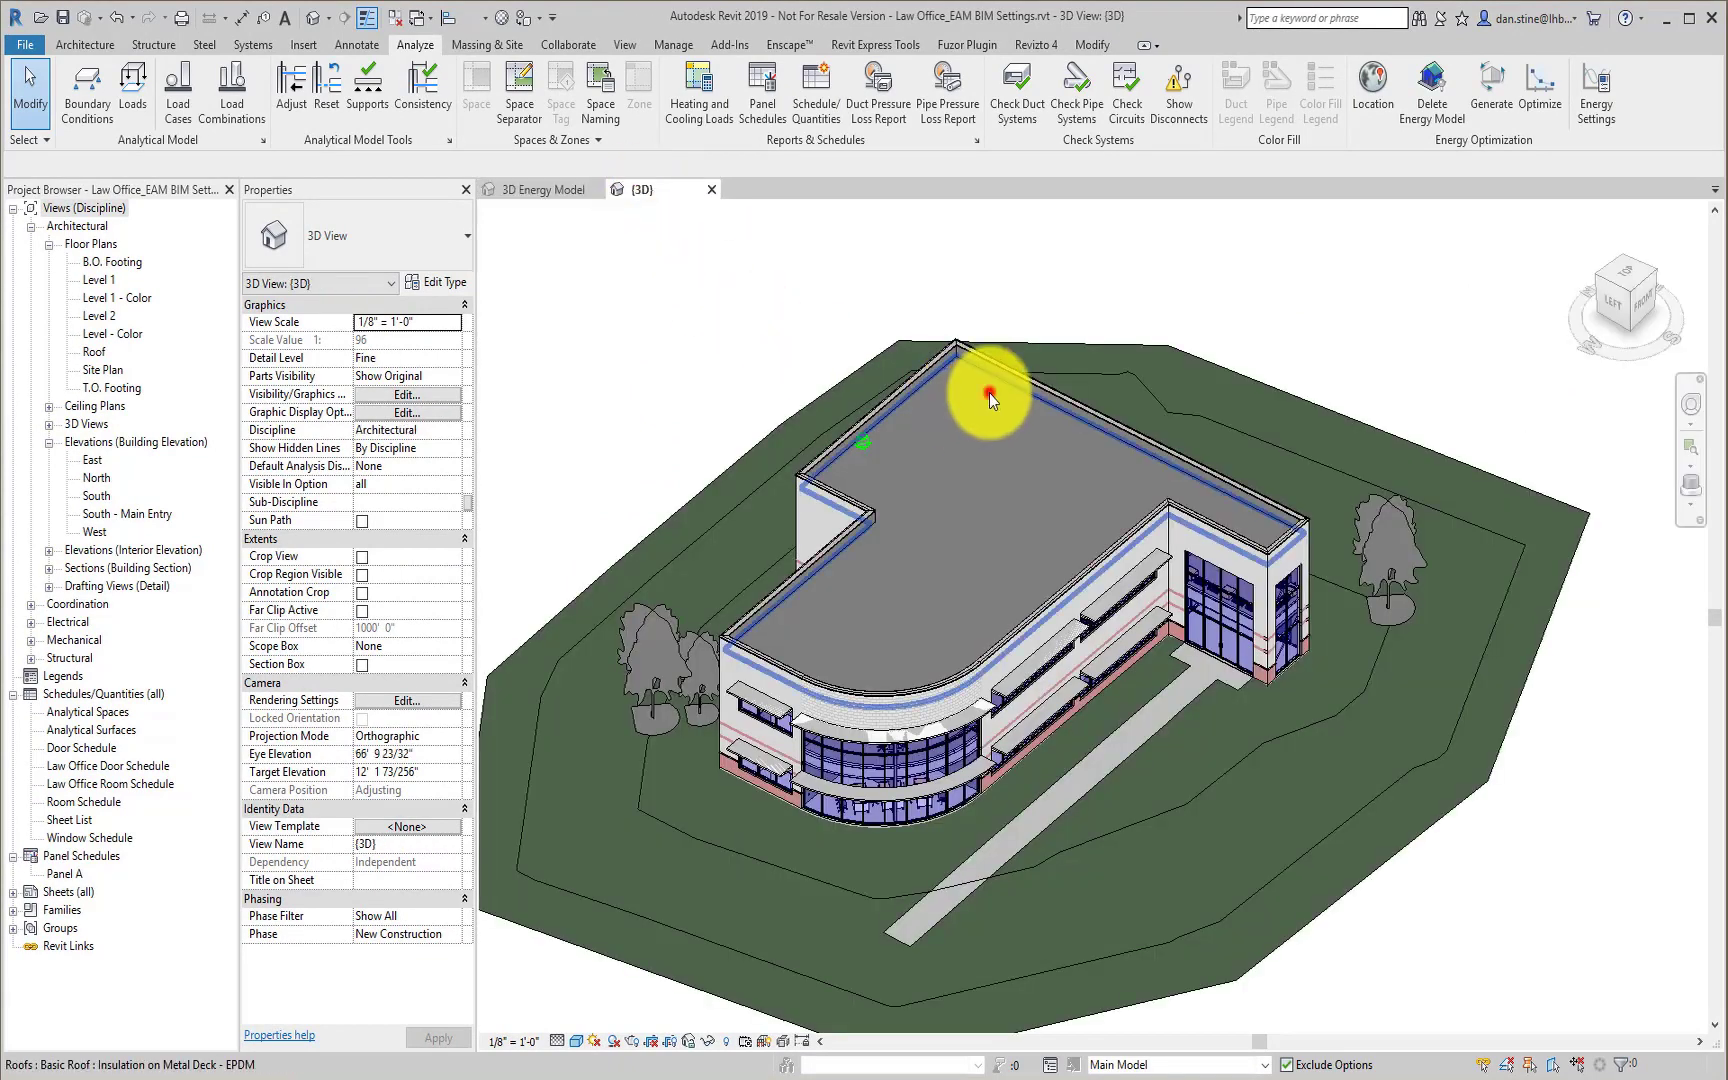
{"action": "left_click", "coordinate": [989, 393]}
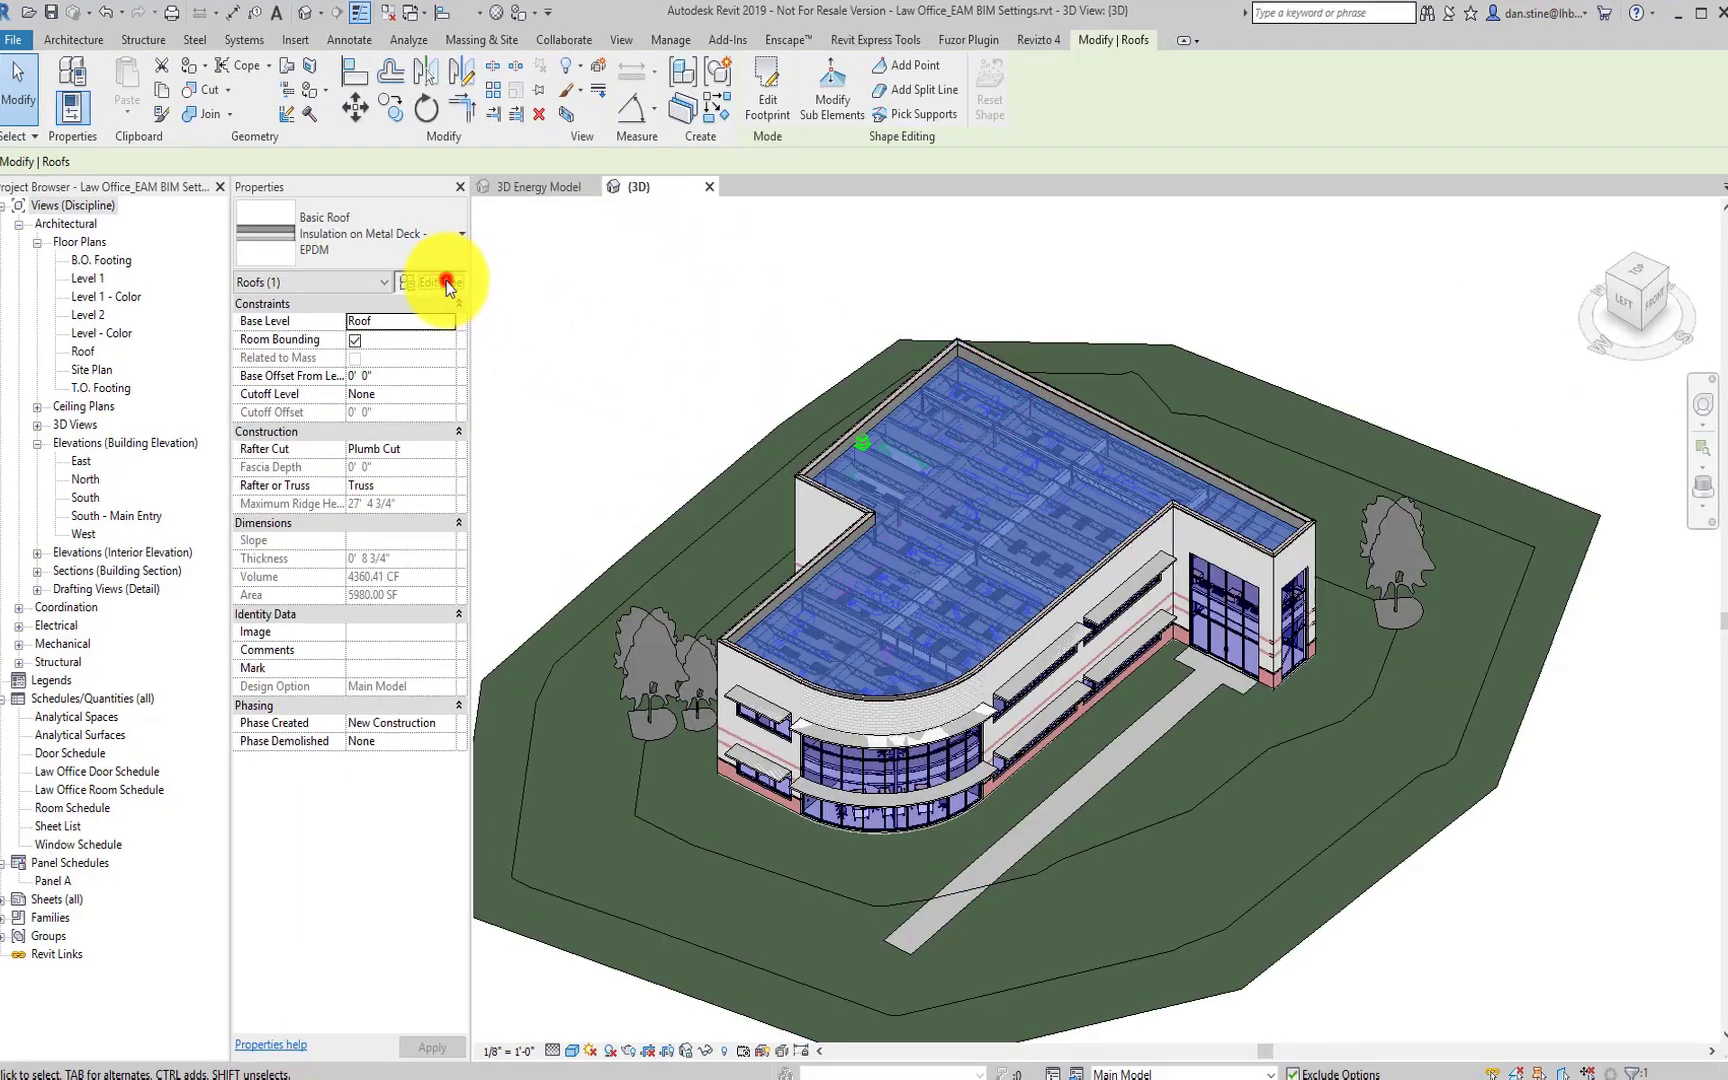
{"action": "left_click", "coordinate": [447, 286]}
Step: Edit the roof assembly structure and browse the insulation layer's material, Rigid insulation
{"action": "left_click", "coordinate": [1233, 371]}
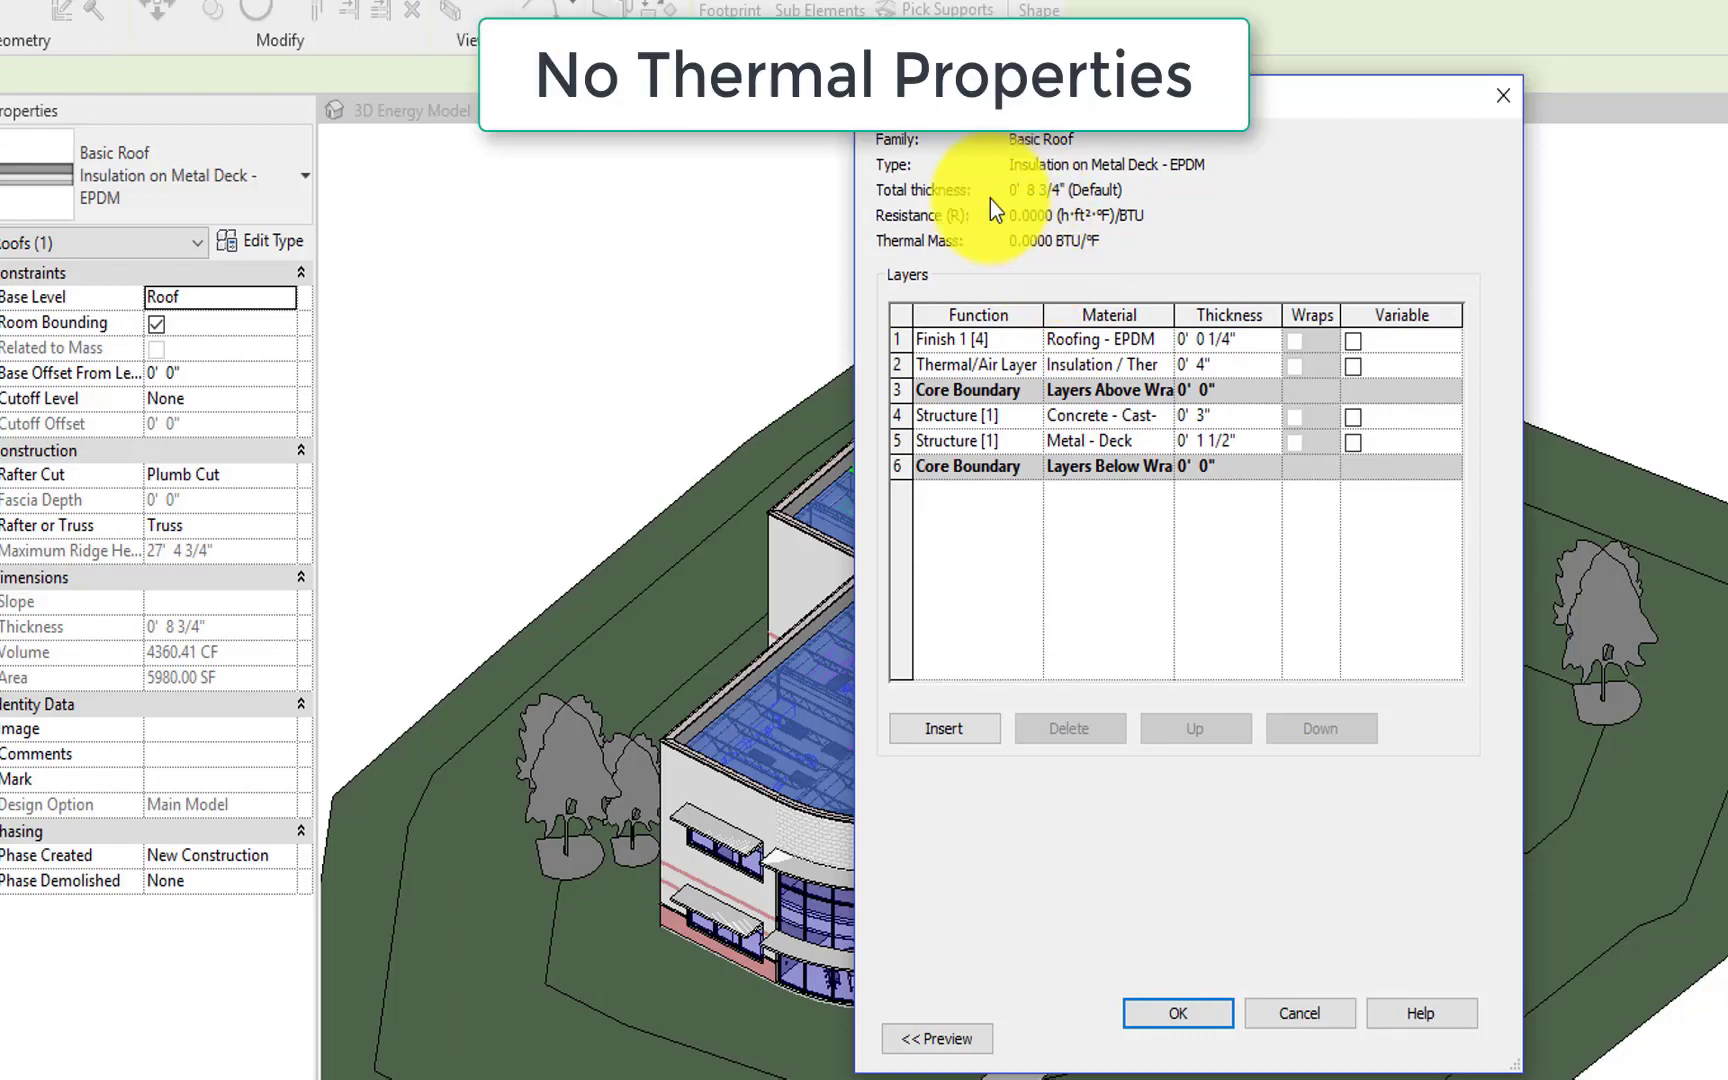
{"action": "left_click", "coordinate": [1106, 368]}
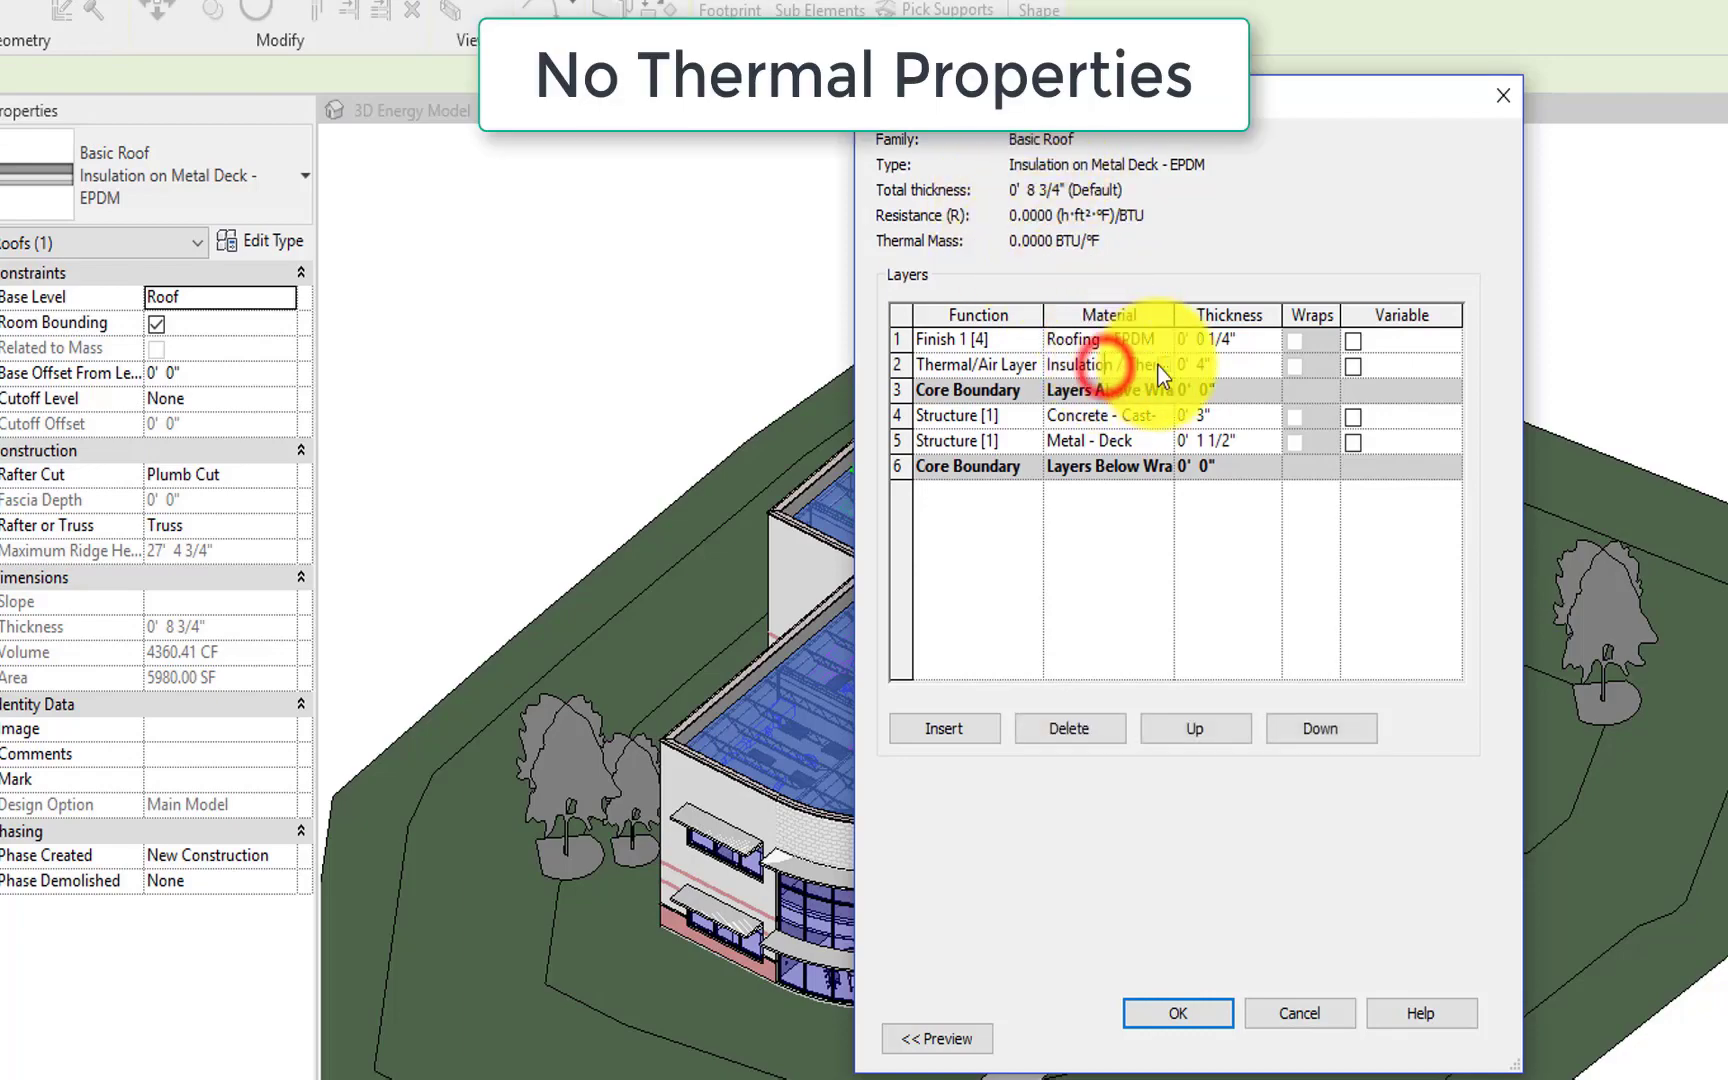
{"action": "left_click", "coordinate": [1165, 371]}
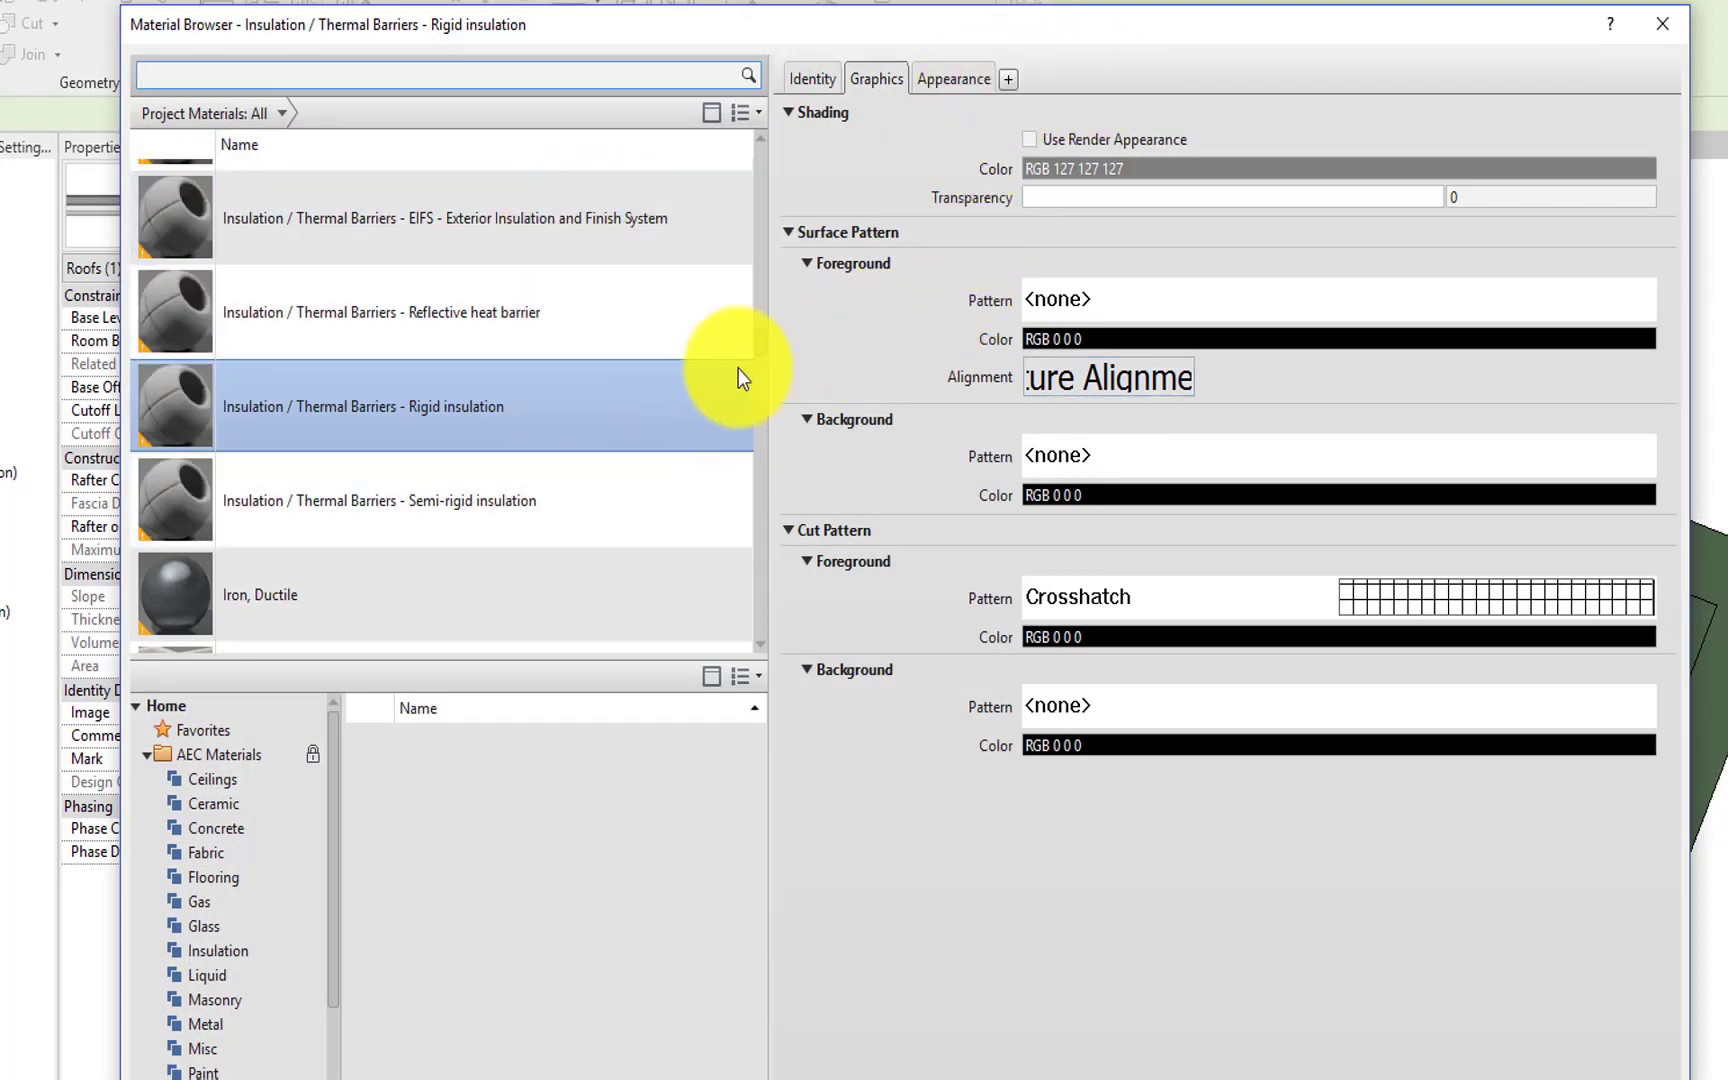
{"action": "left_click_drag", "start_coordinate": [761, 341], "coordinate": [786, 214]}
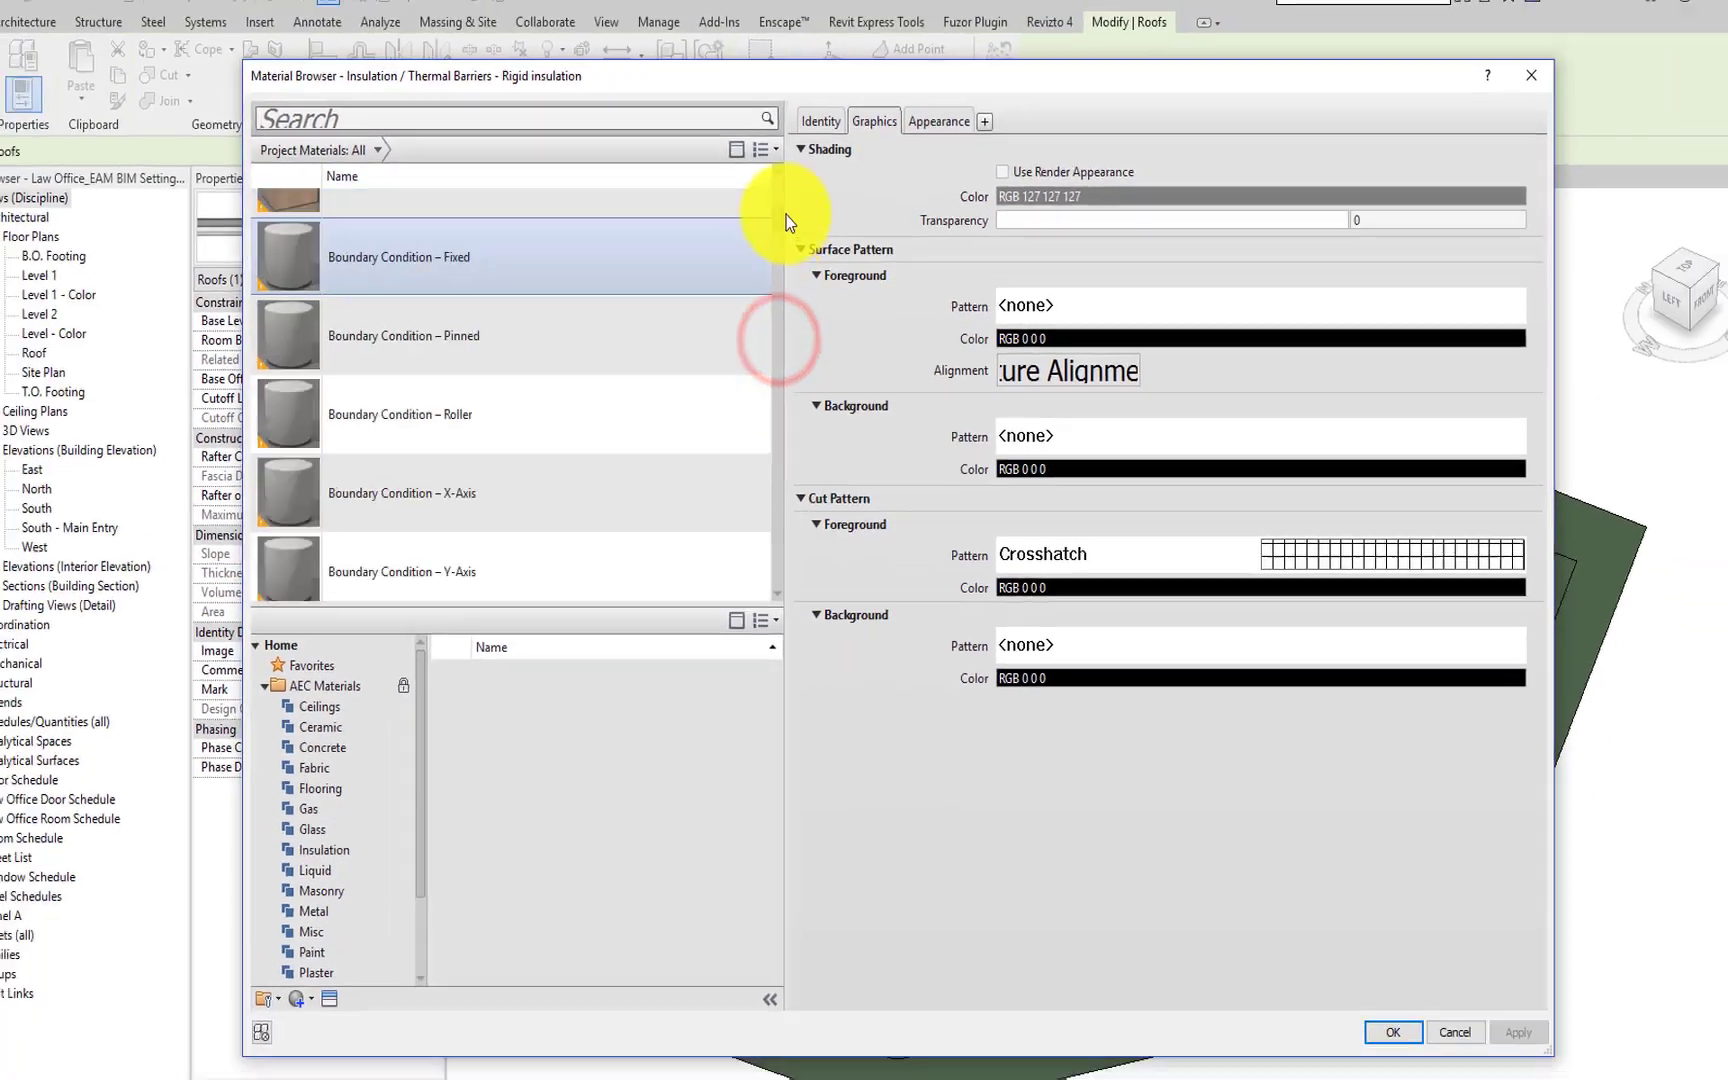
Step: Clear unused project materials and search the browser for 'rigid insulation'
{"action": "left_click", "coordinate": [595, 215]}
{"action": "key", "text": "Delete"}
{"action": "key", "text": "Delete"}
{"action": "key", "text": "Delete"}
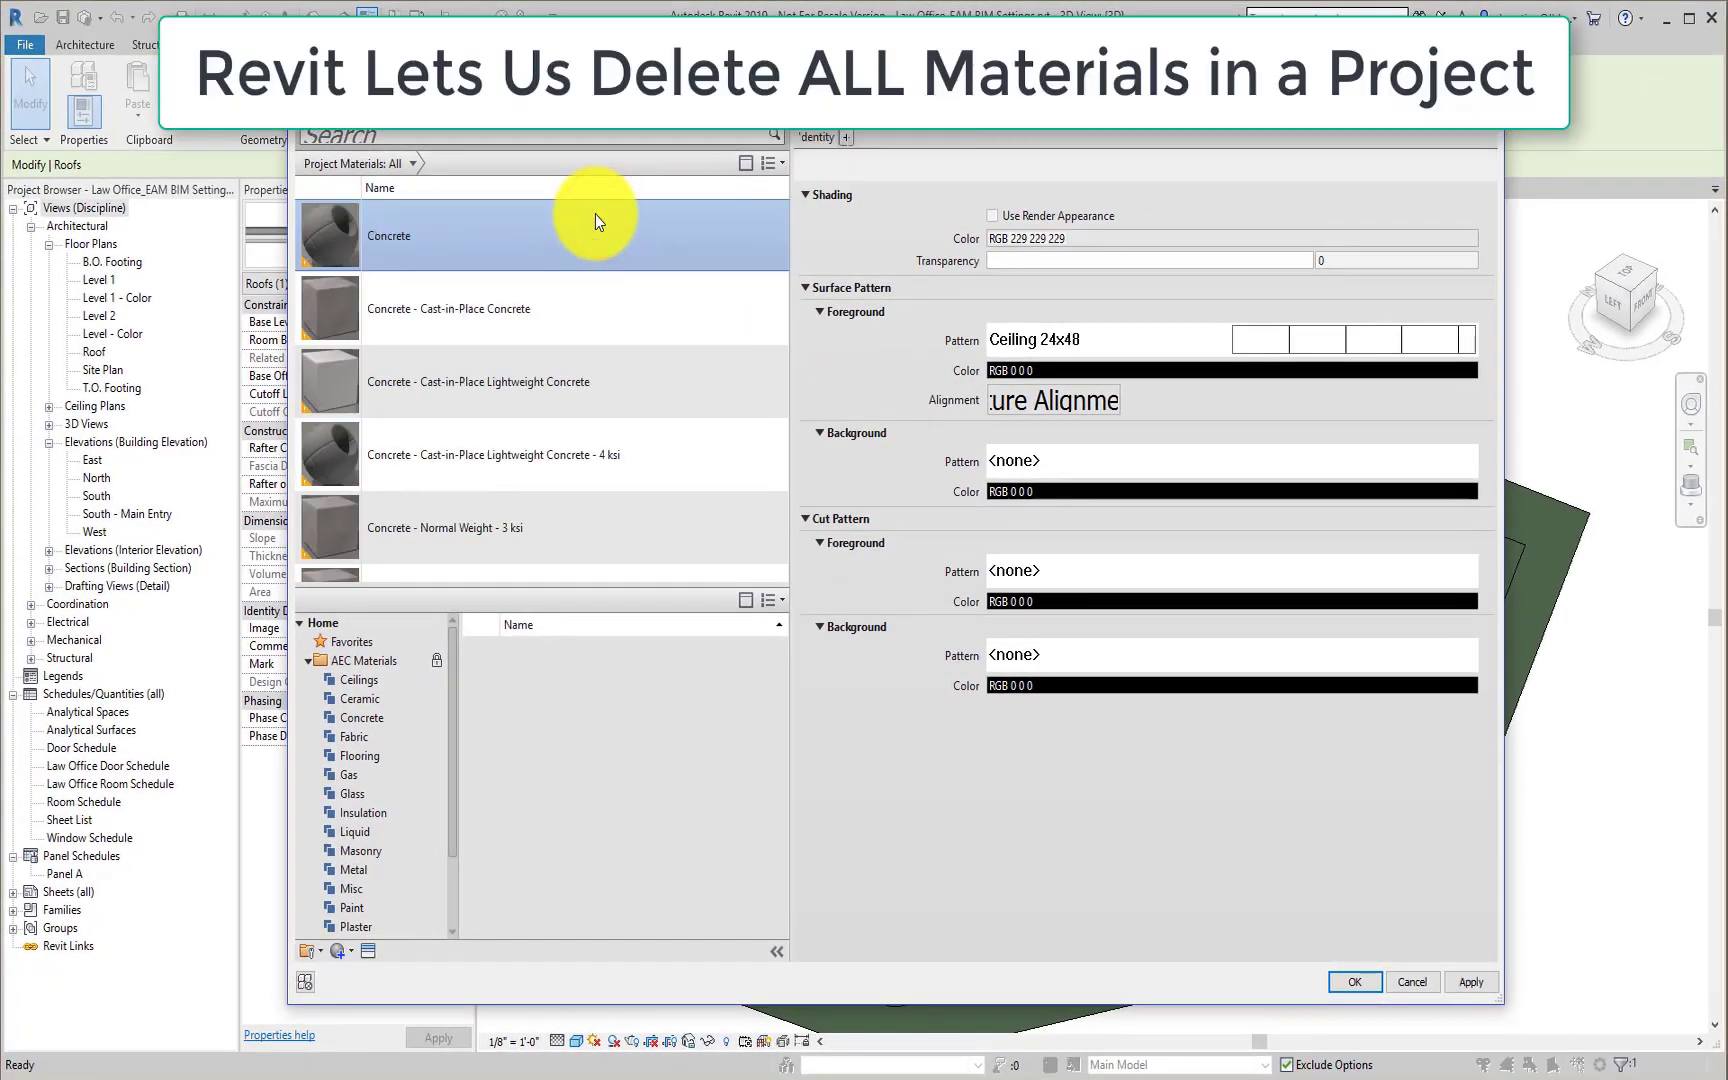
{"action": "key", "text": "Delete"}
{"action": "key", "text": "Delete"}
{"action": "key", "text": "Delete"}
{"action": "key", "text": "Delete"}
{"action": "key", "text": "Delete"}
{"action": "key", "text": "Delete"}
{"action": "key", "text": "Delete"}
{"action": "key", "text": "Delete"}
{"action": "key", "text": "Delete"}
{"action": "key", "text": "Delete"}
{"action": "key", "text": "Delete"}
{"action": "key", "text": "Delete"}
{"action": "key", "text": "Delete"}
{"action": "key", "text": "Delete"}
{"action": "key", "text": "Delete"}
{"action": "key", "text": "Delete"}
{"action": "key", "text": "Delete"}
{"action": "key", "text": "Delete"}
{"action": "key", "text": "Delete"}
{"action": "key", "text": "Delete"}
{"action": "key", "text": "Delete"}
{"action": "key", "text": "Delete"}
{"action": "key", "text": "Delete"}
{"action": "key", "text": "Delete"}
{"action": "key", "text": "Delete"}
{"action": "key", "text": "Delete"}
{"action": "key", "text": "Delete"}
{"action": "key", "text": "Delete"}
{"action": "key", "text": "Delete"}
{"action": "key", "text": "Delete"}
{"action": "key", "text": "Delete"}
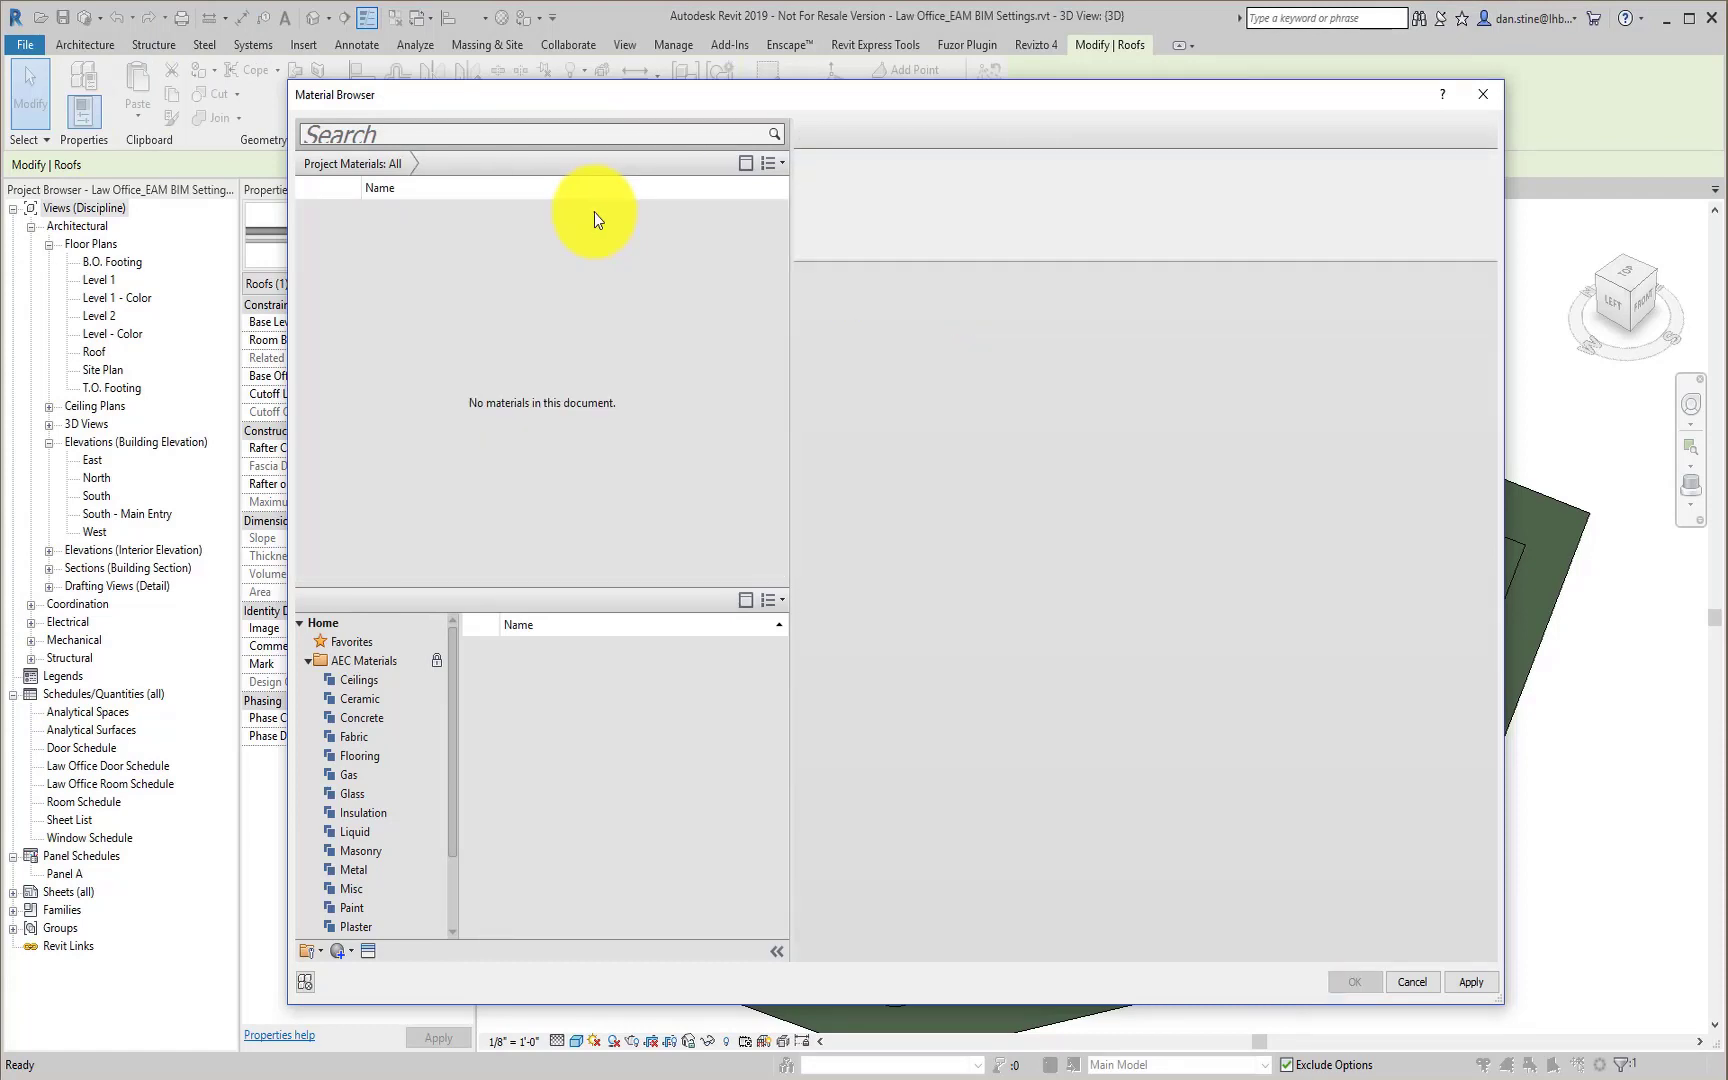
{"action": "left_click", "coordinate": [546, 135]}
{"action": "type", "text": "nsulation"}
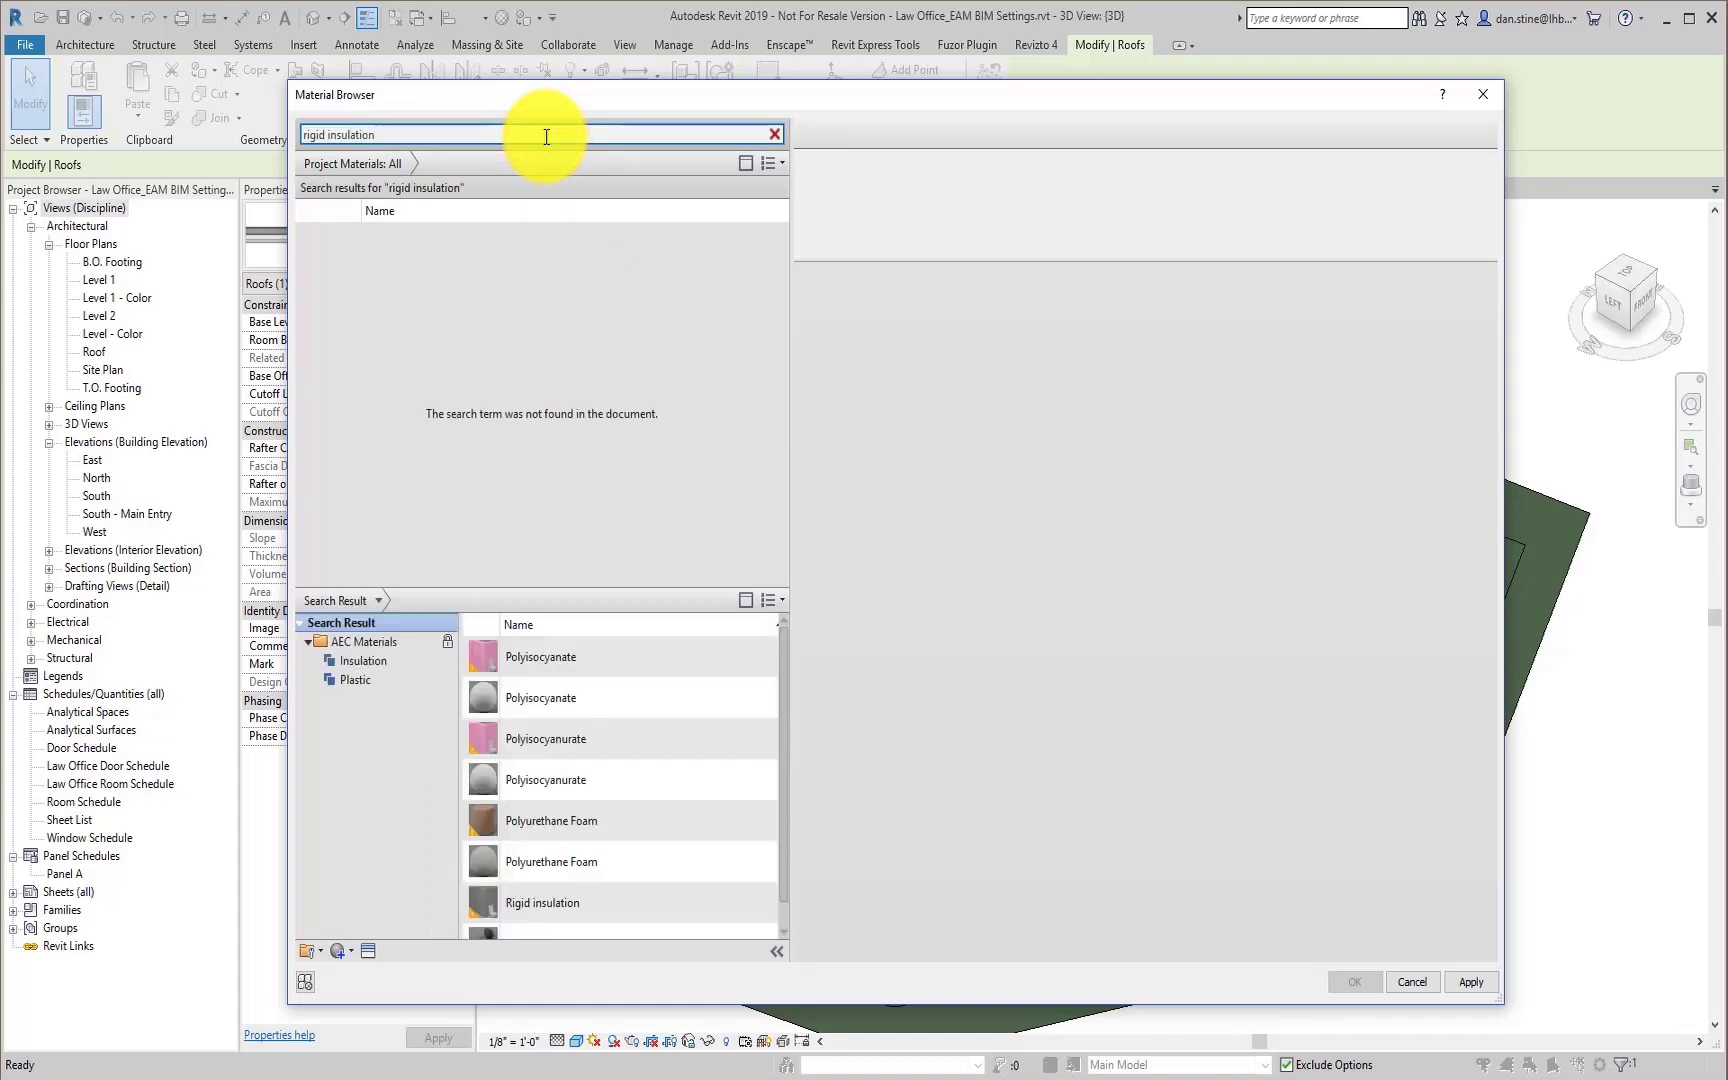
{"action": "scroll", "coordinate": [504, 836], "scroll_direction": "down", "scroll_amount": 1}
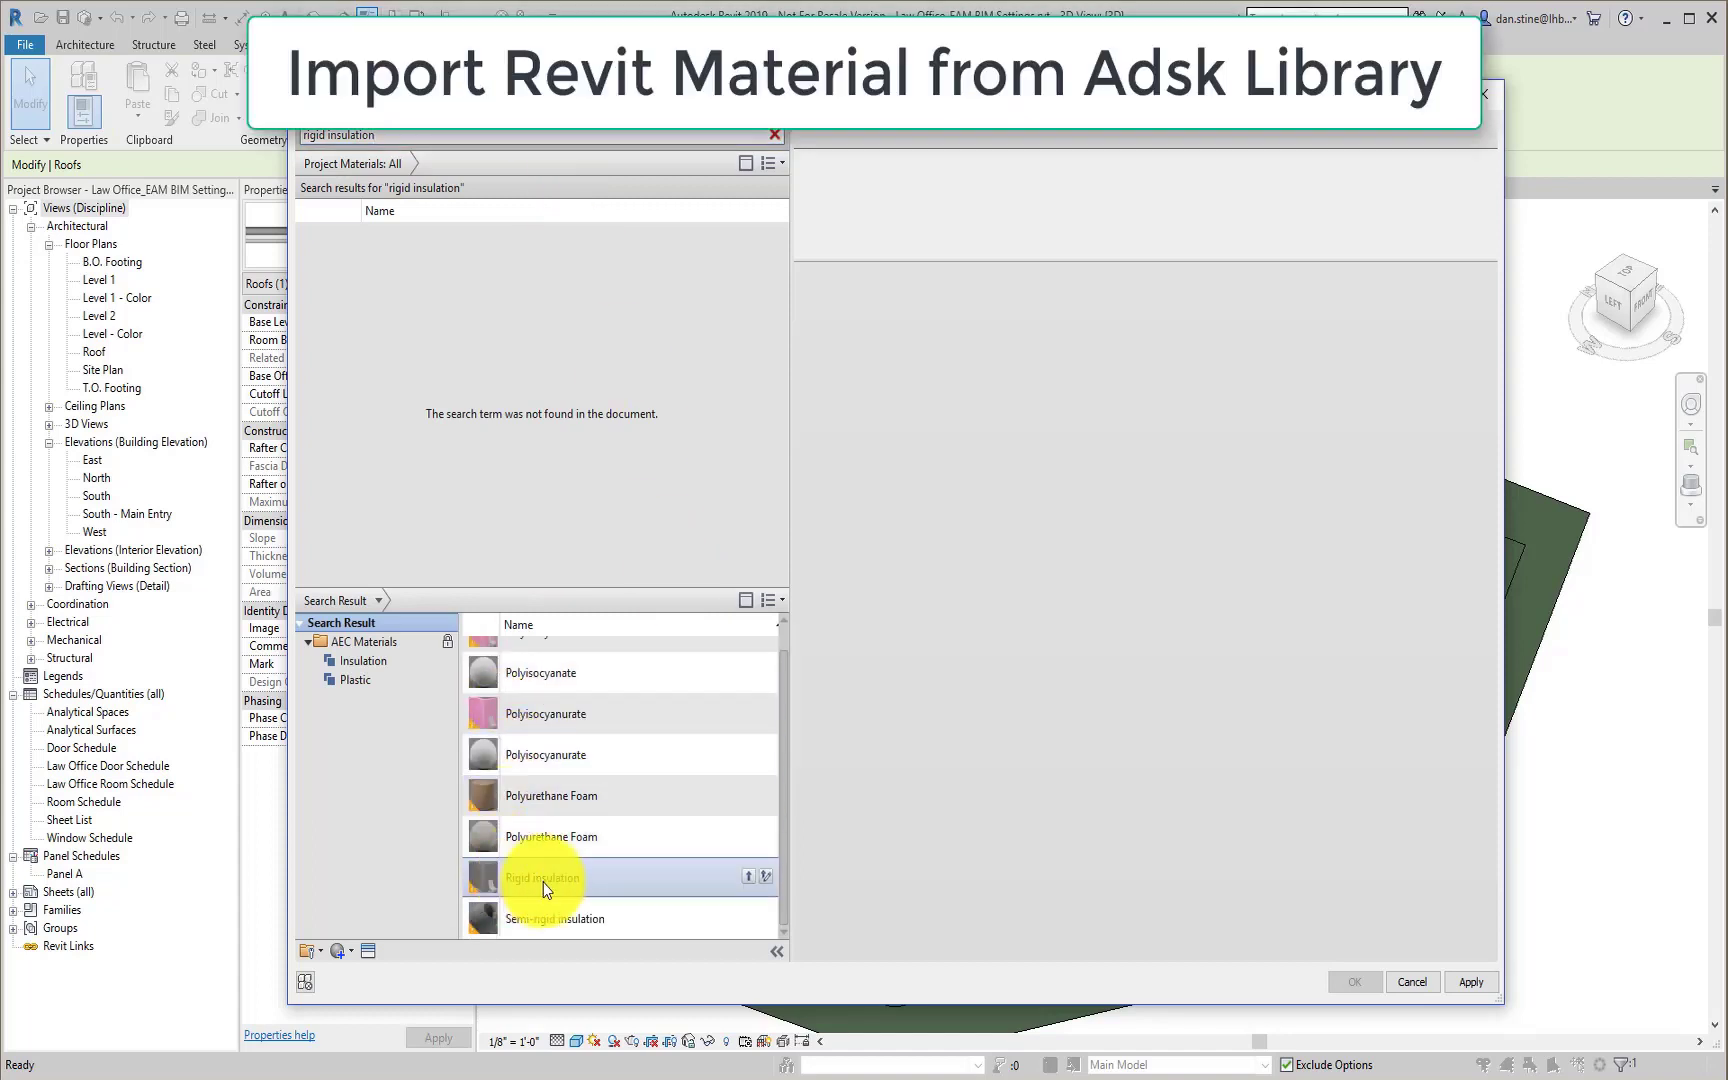
Step: Add Rigid insulation from the AEC Materials library and check its Thermal properties
{"action": "left_click", "coordinate": [748, 877]}
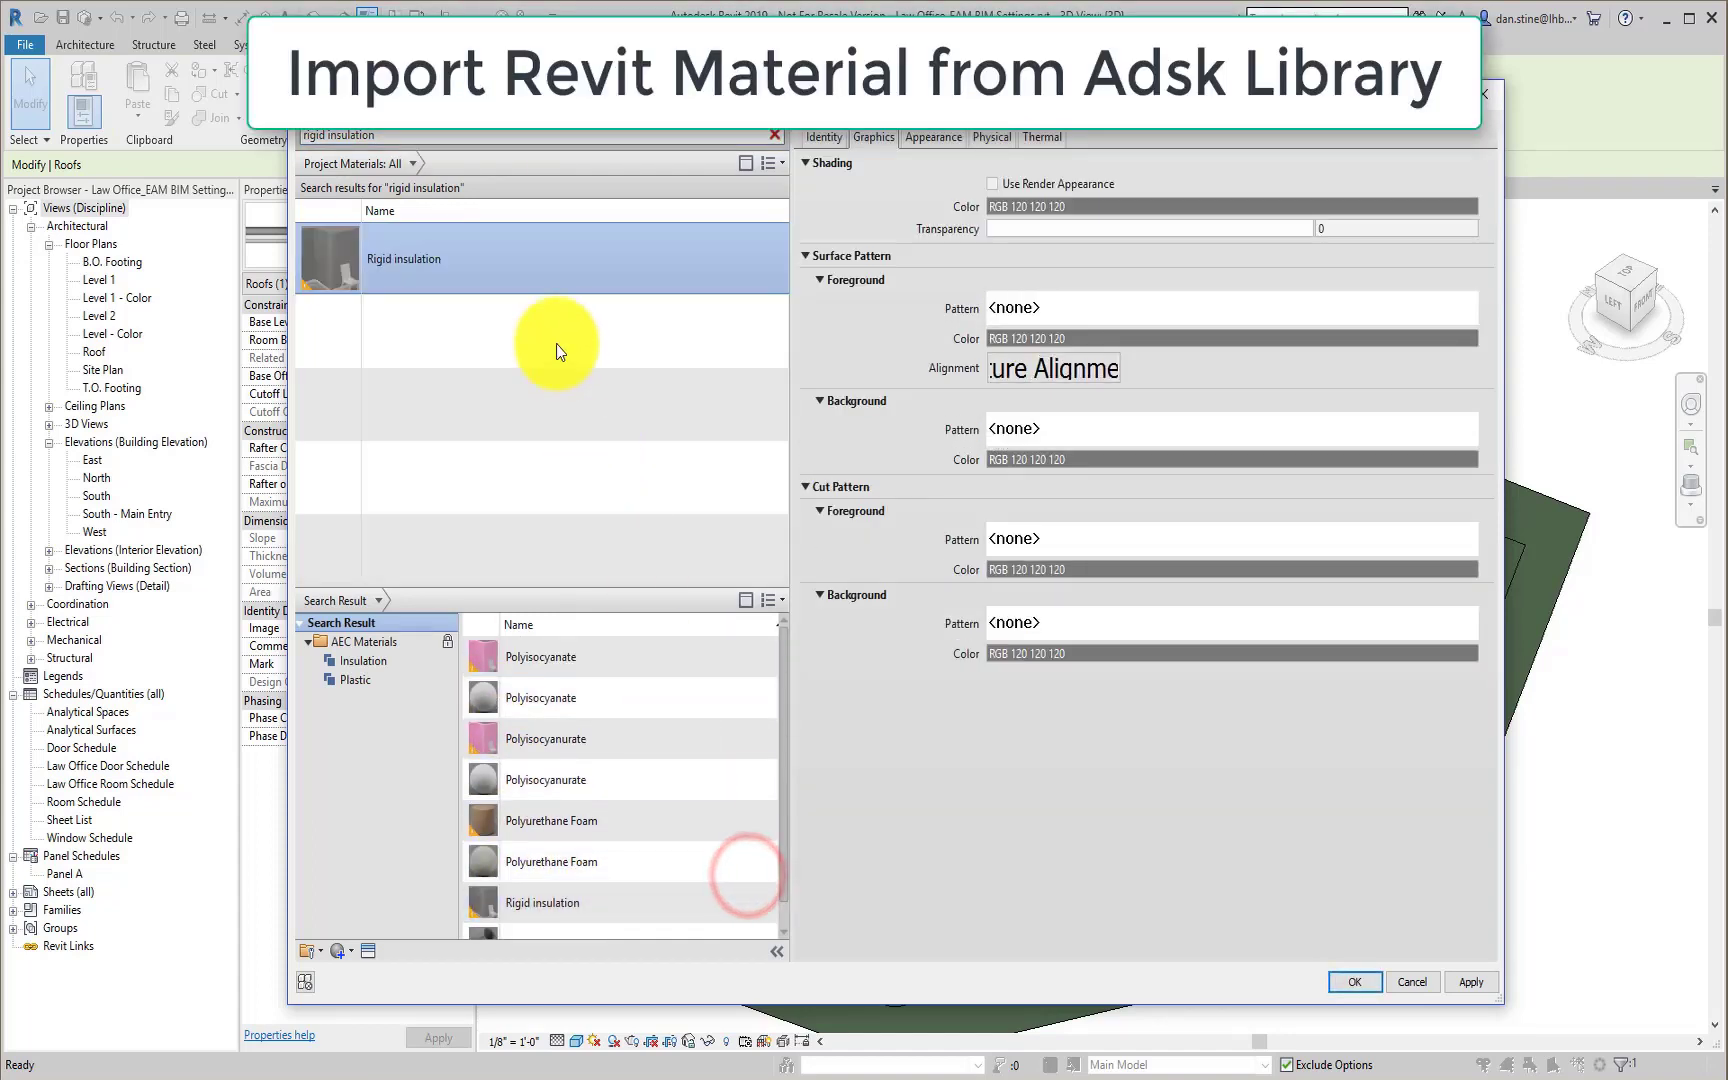
{"action": "left_click", "coordinate": [437, 264]}
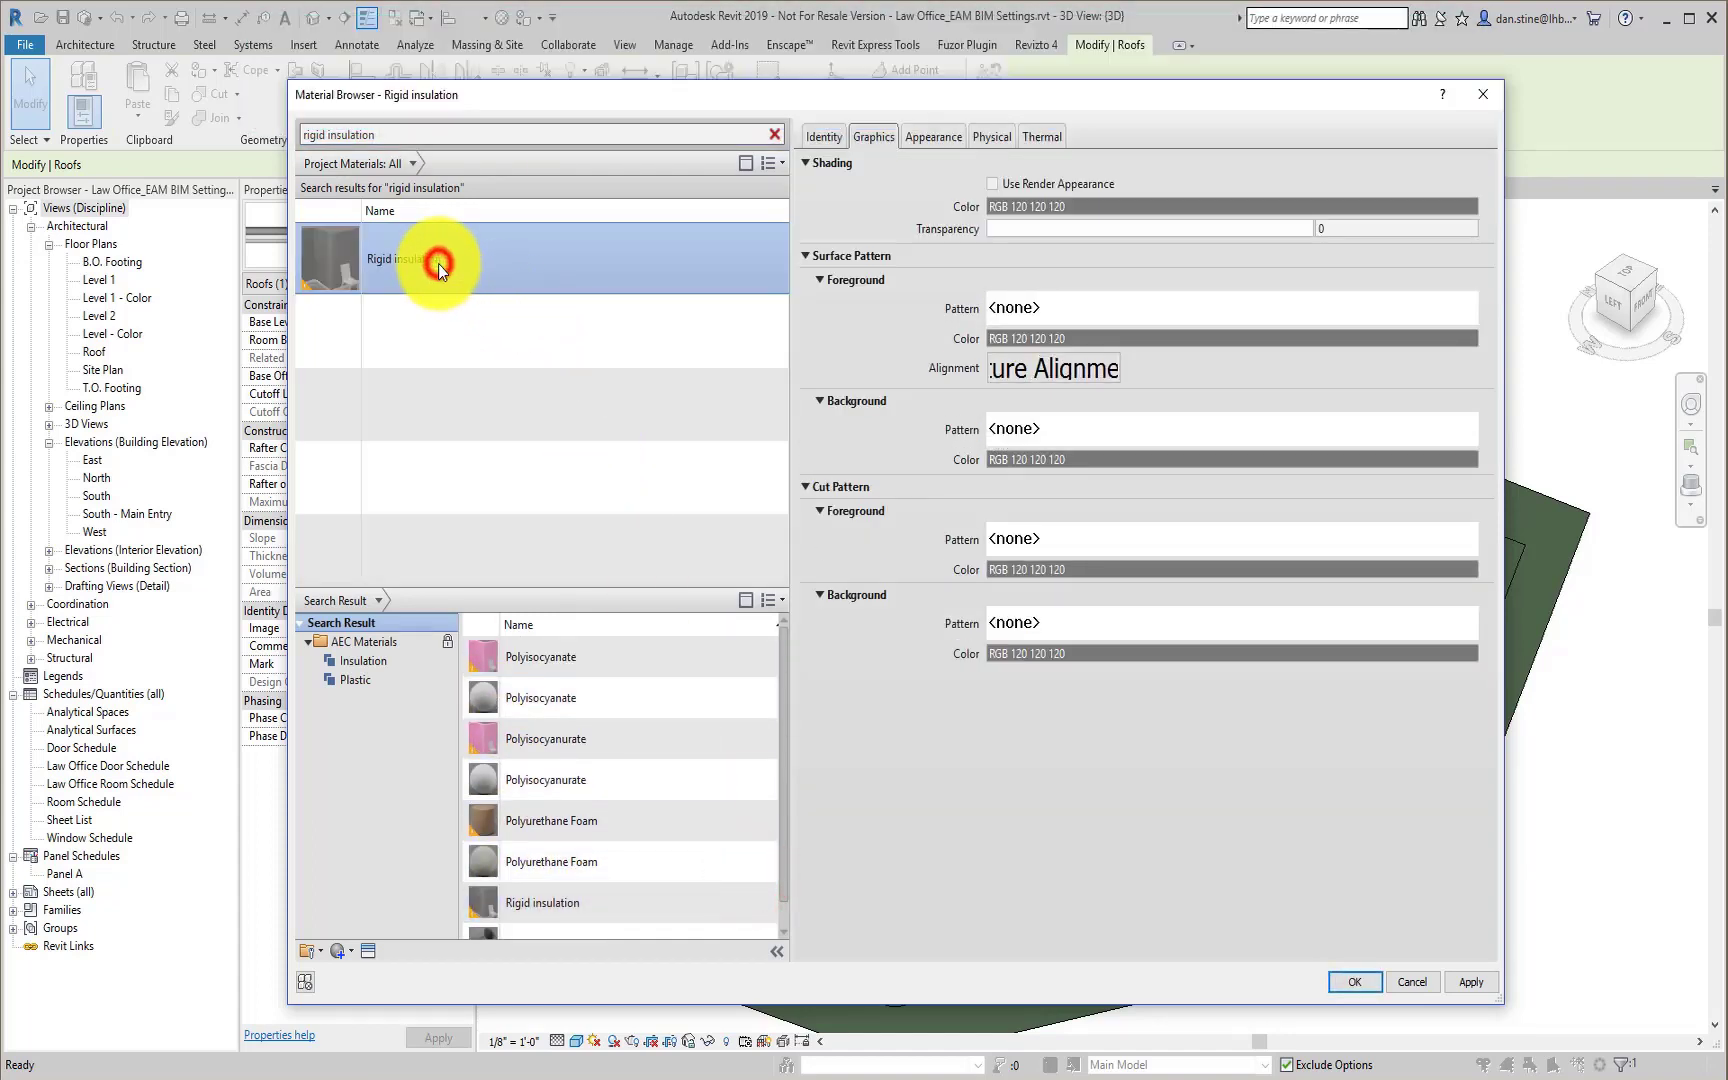
{"action": "left_click", "coordinate": [1047, 137]}
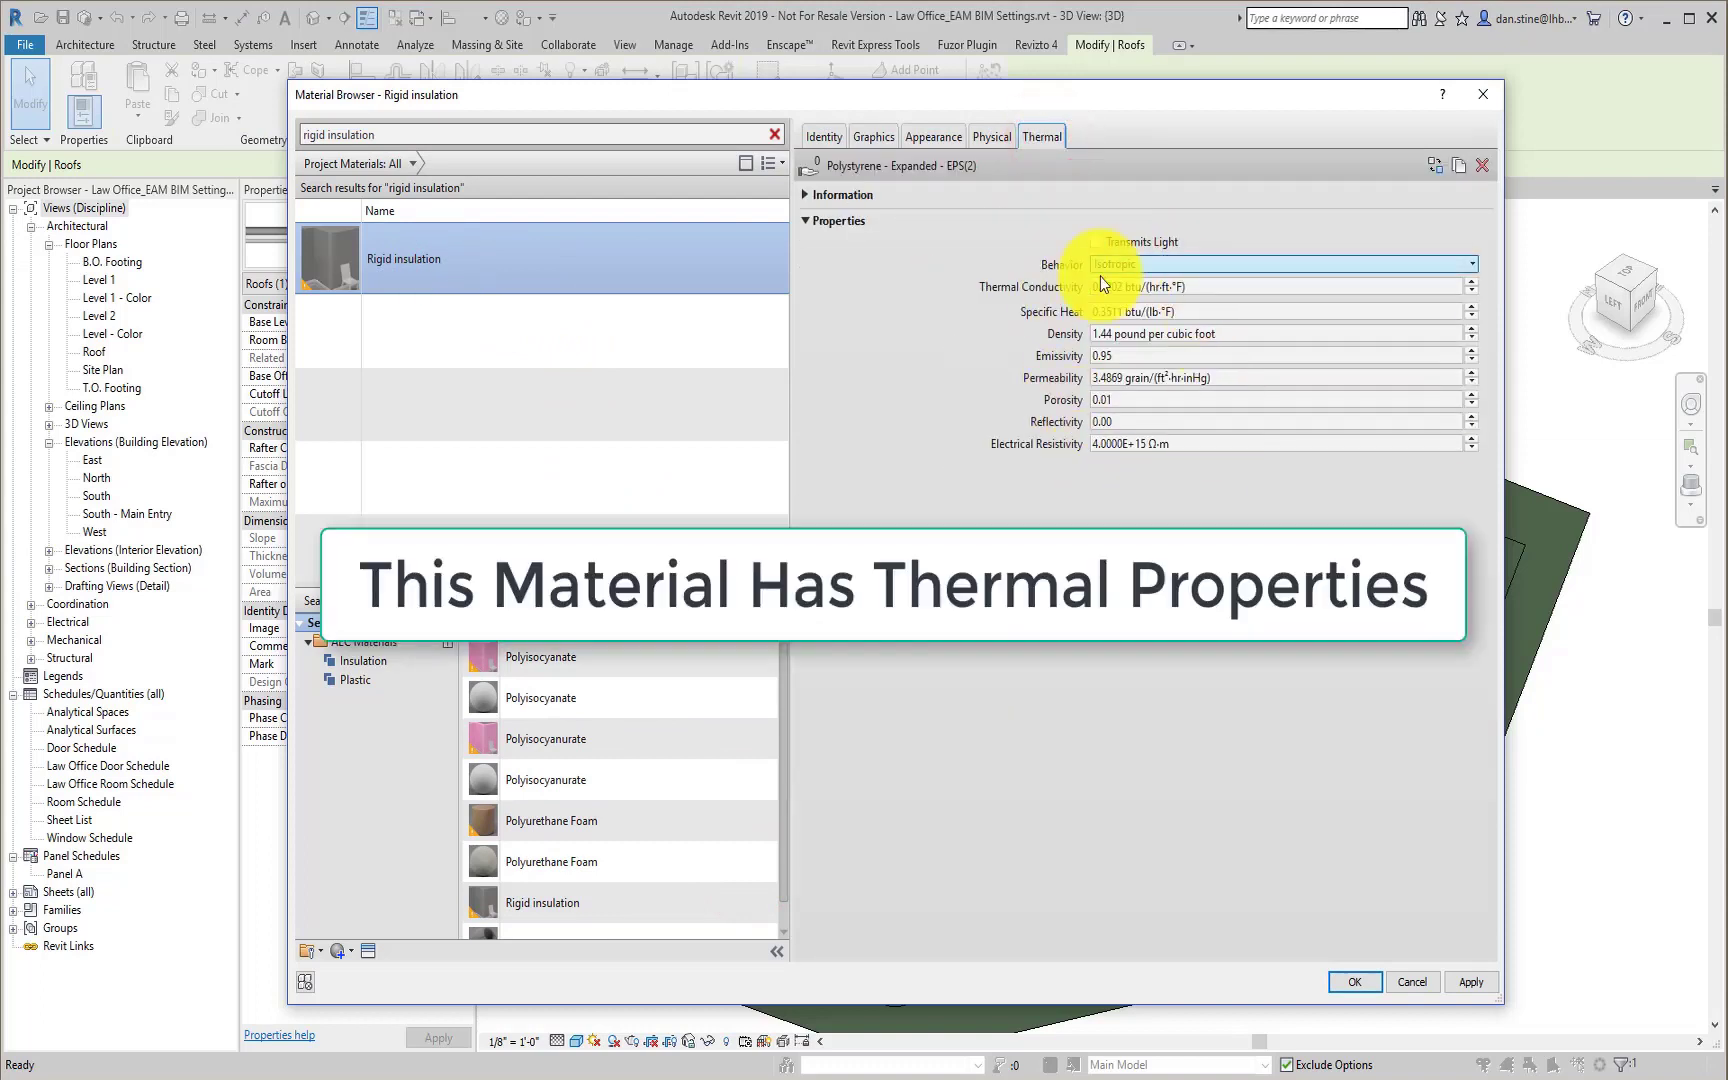
Step: Accept Rigid insulation, thicken the layer to 1' 8" for resistance 82.4159, and apply the roof type
{"action": "left_click", "coordinate": [1361, 984]}
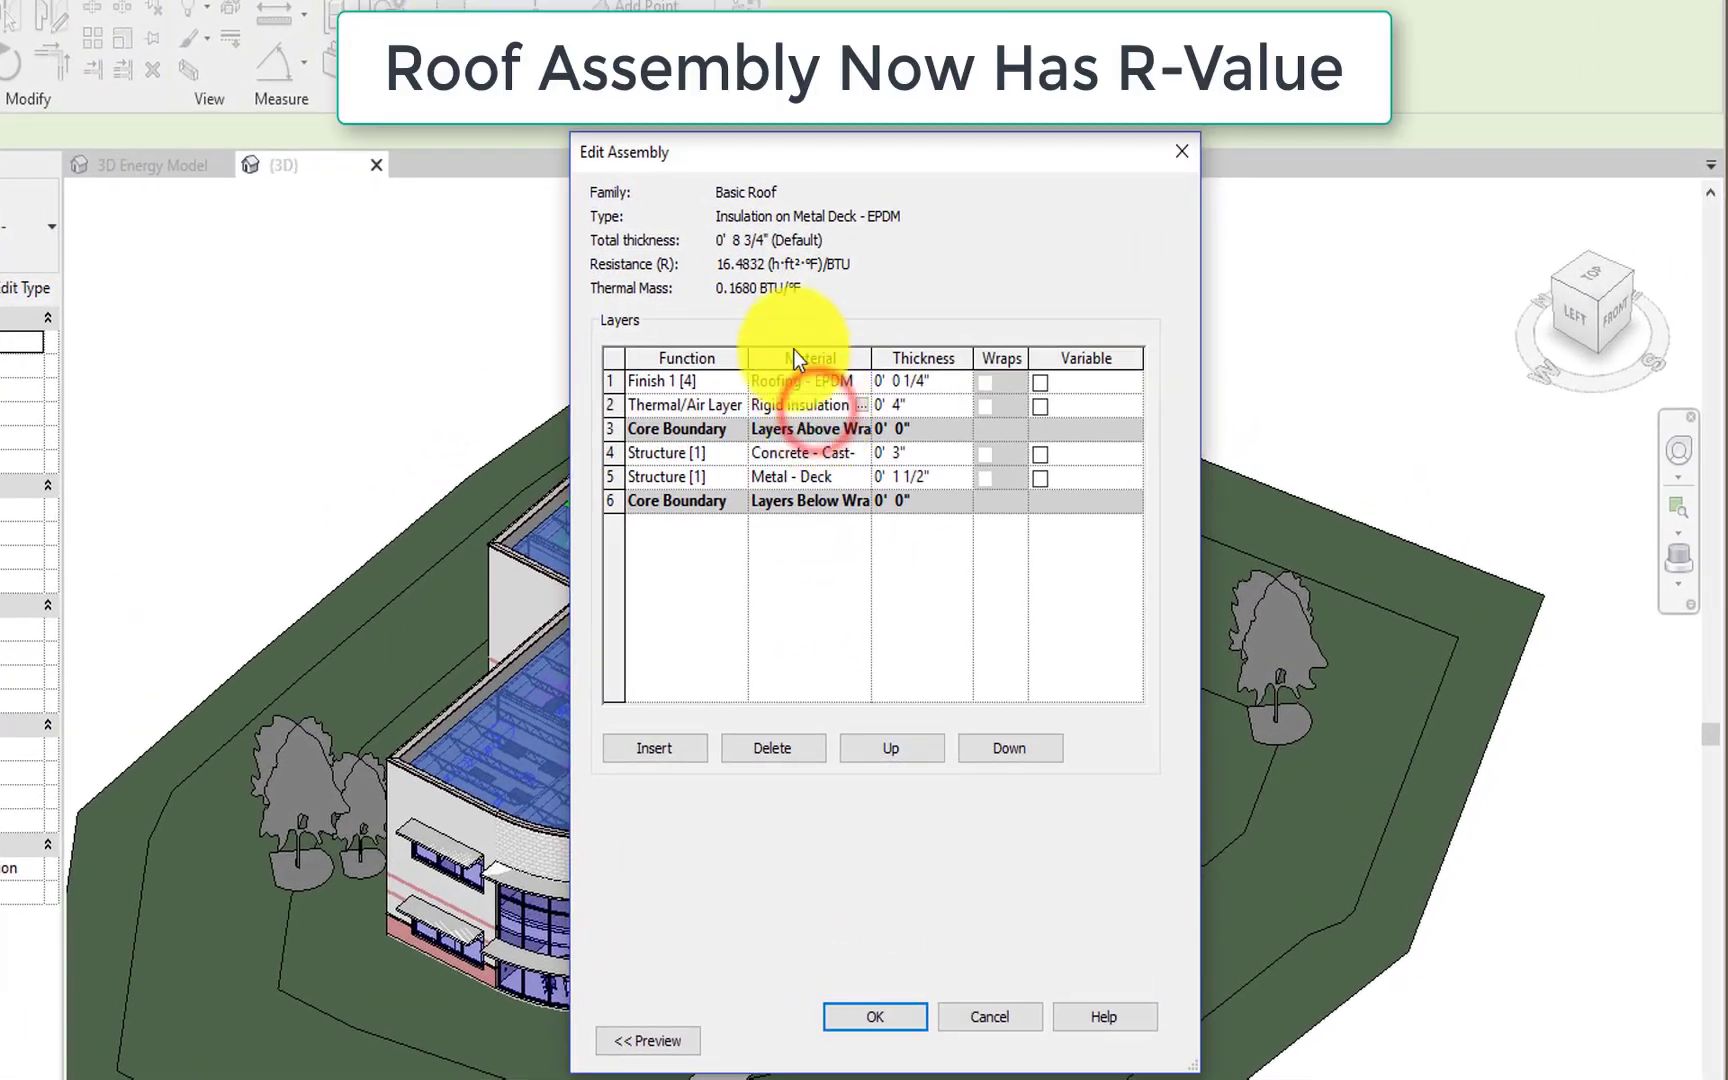
{"action": "left_click", "coordinate": [927, 399]}
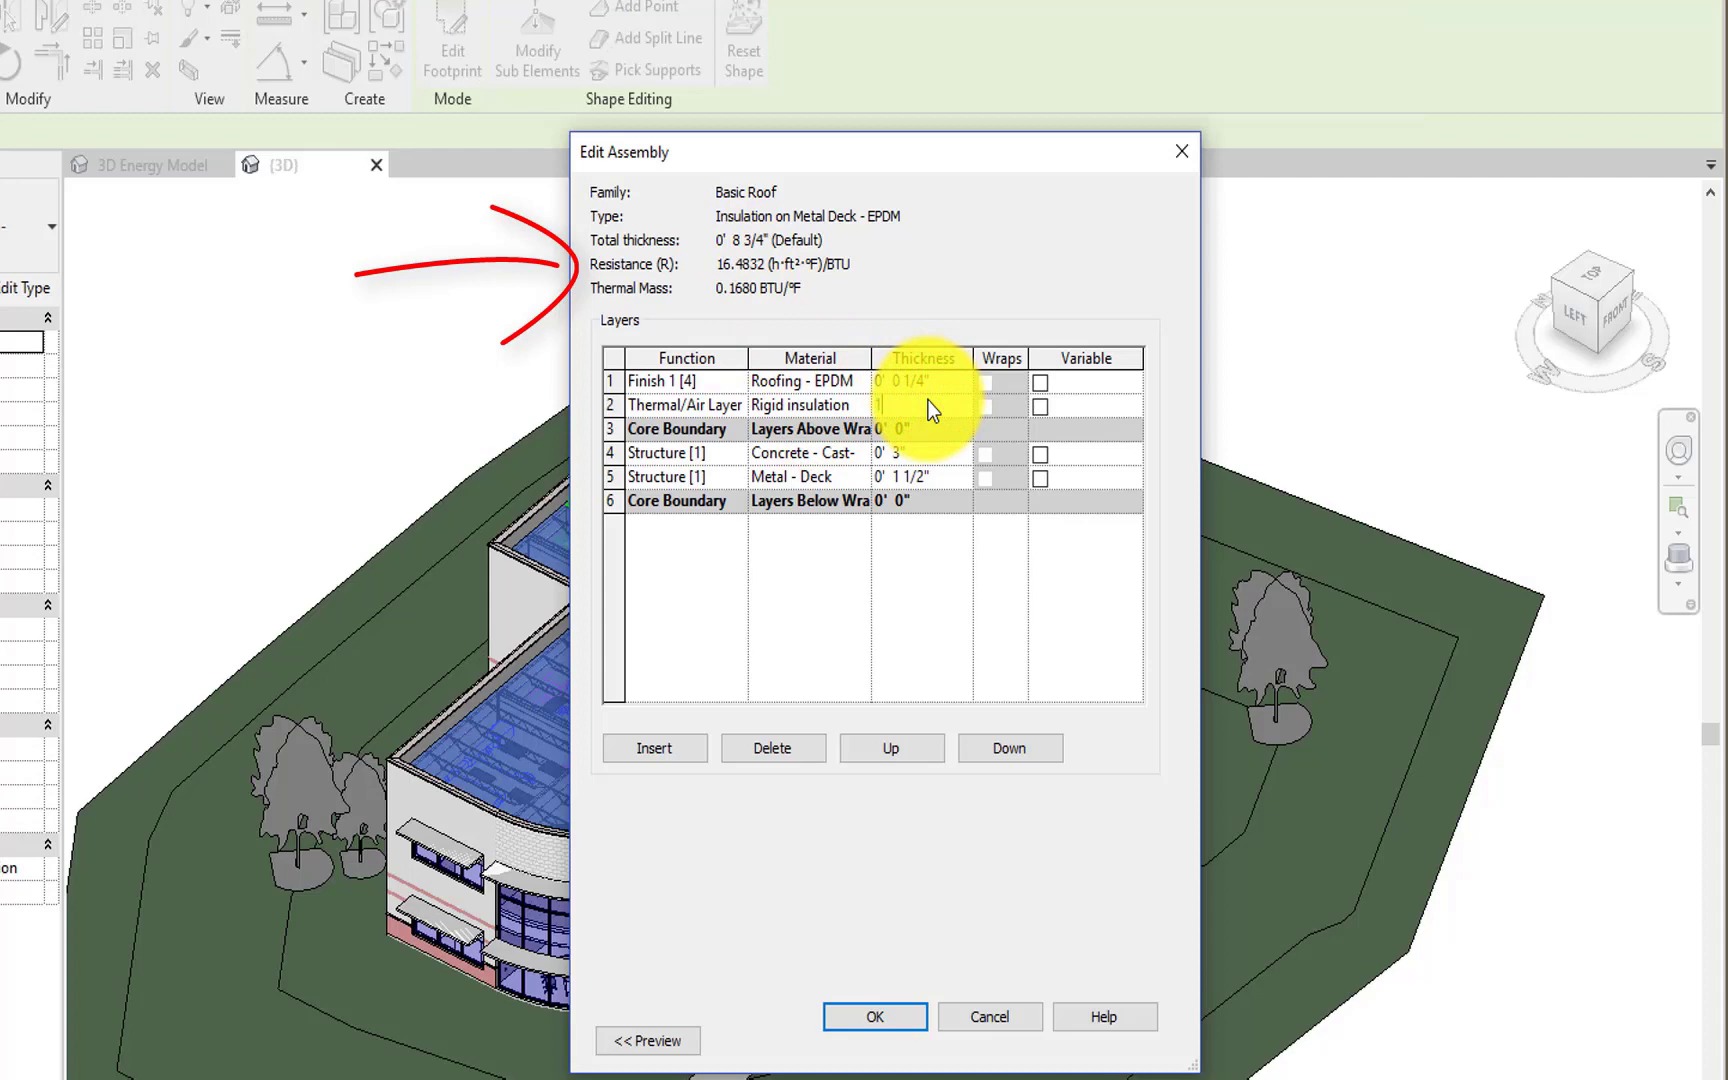
{"action": "type", "text": "1'"}
{"action": "left_click", "coordinate": [932, 384]}
{"action": "type", "text": "8"}
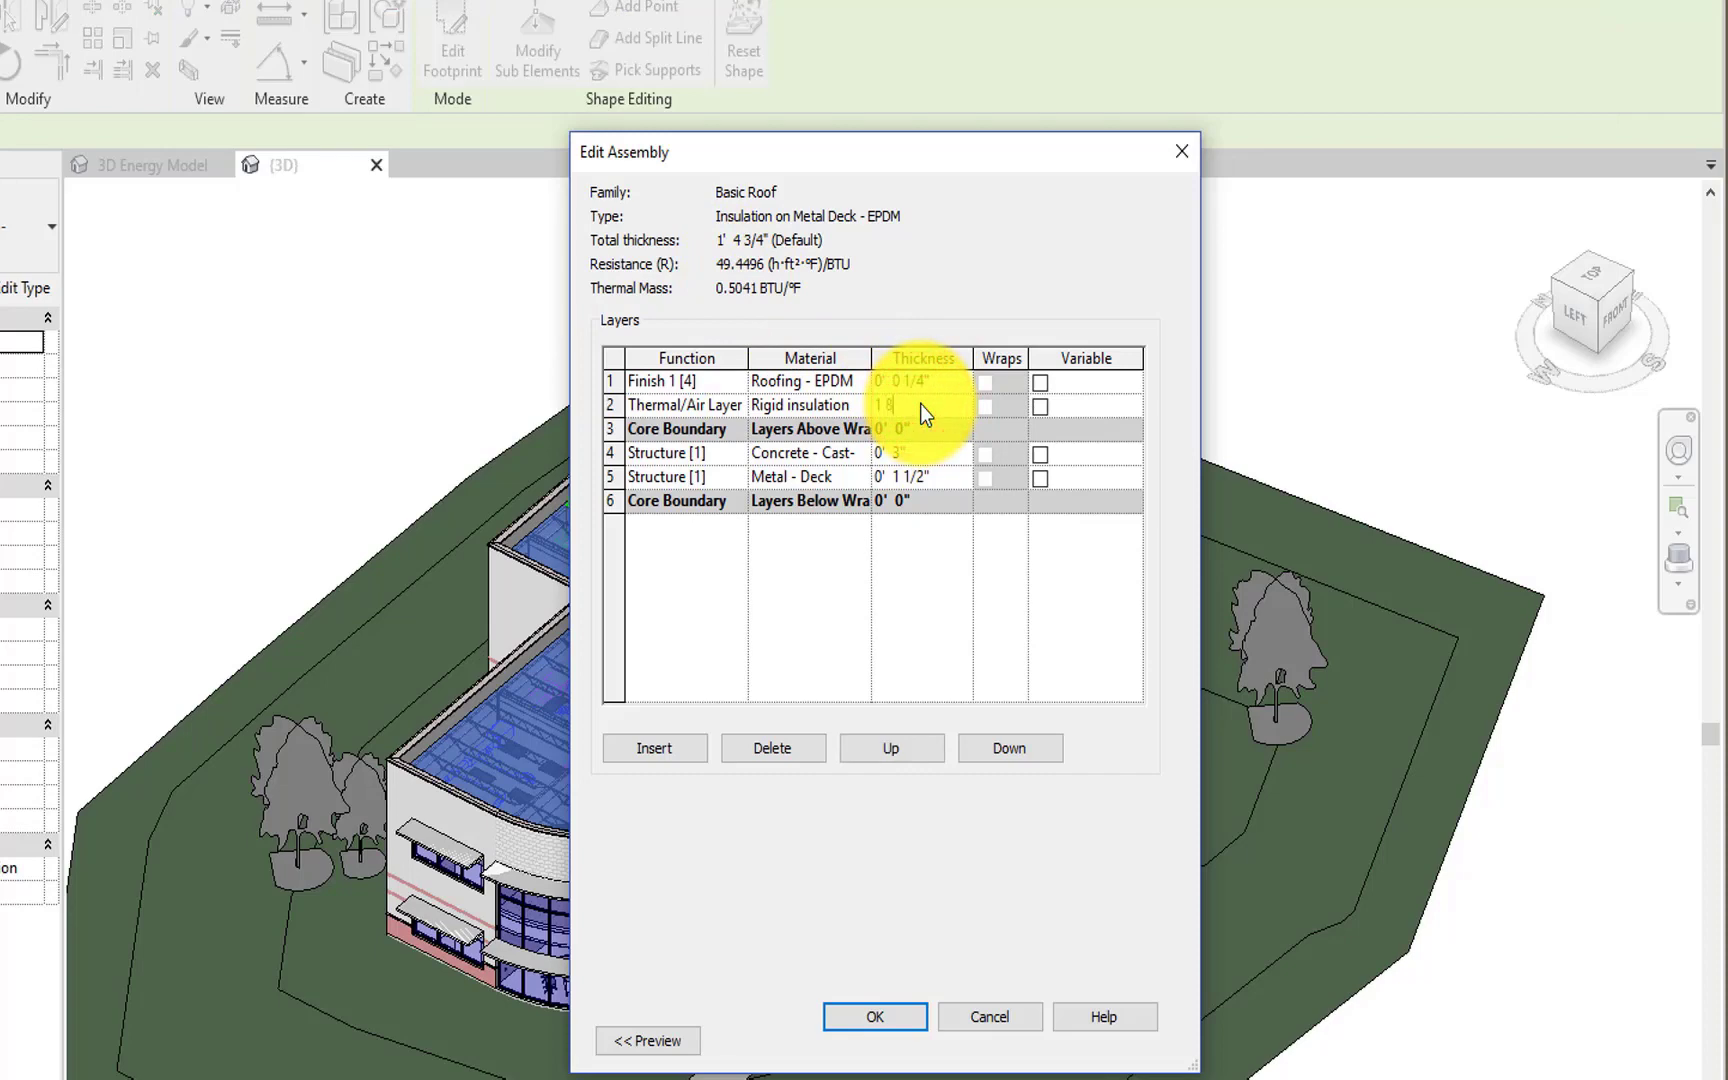
{"action": "left_click", "coordinate": [924, 381]}
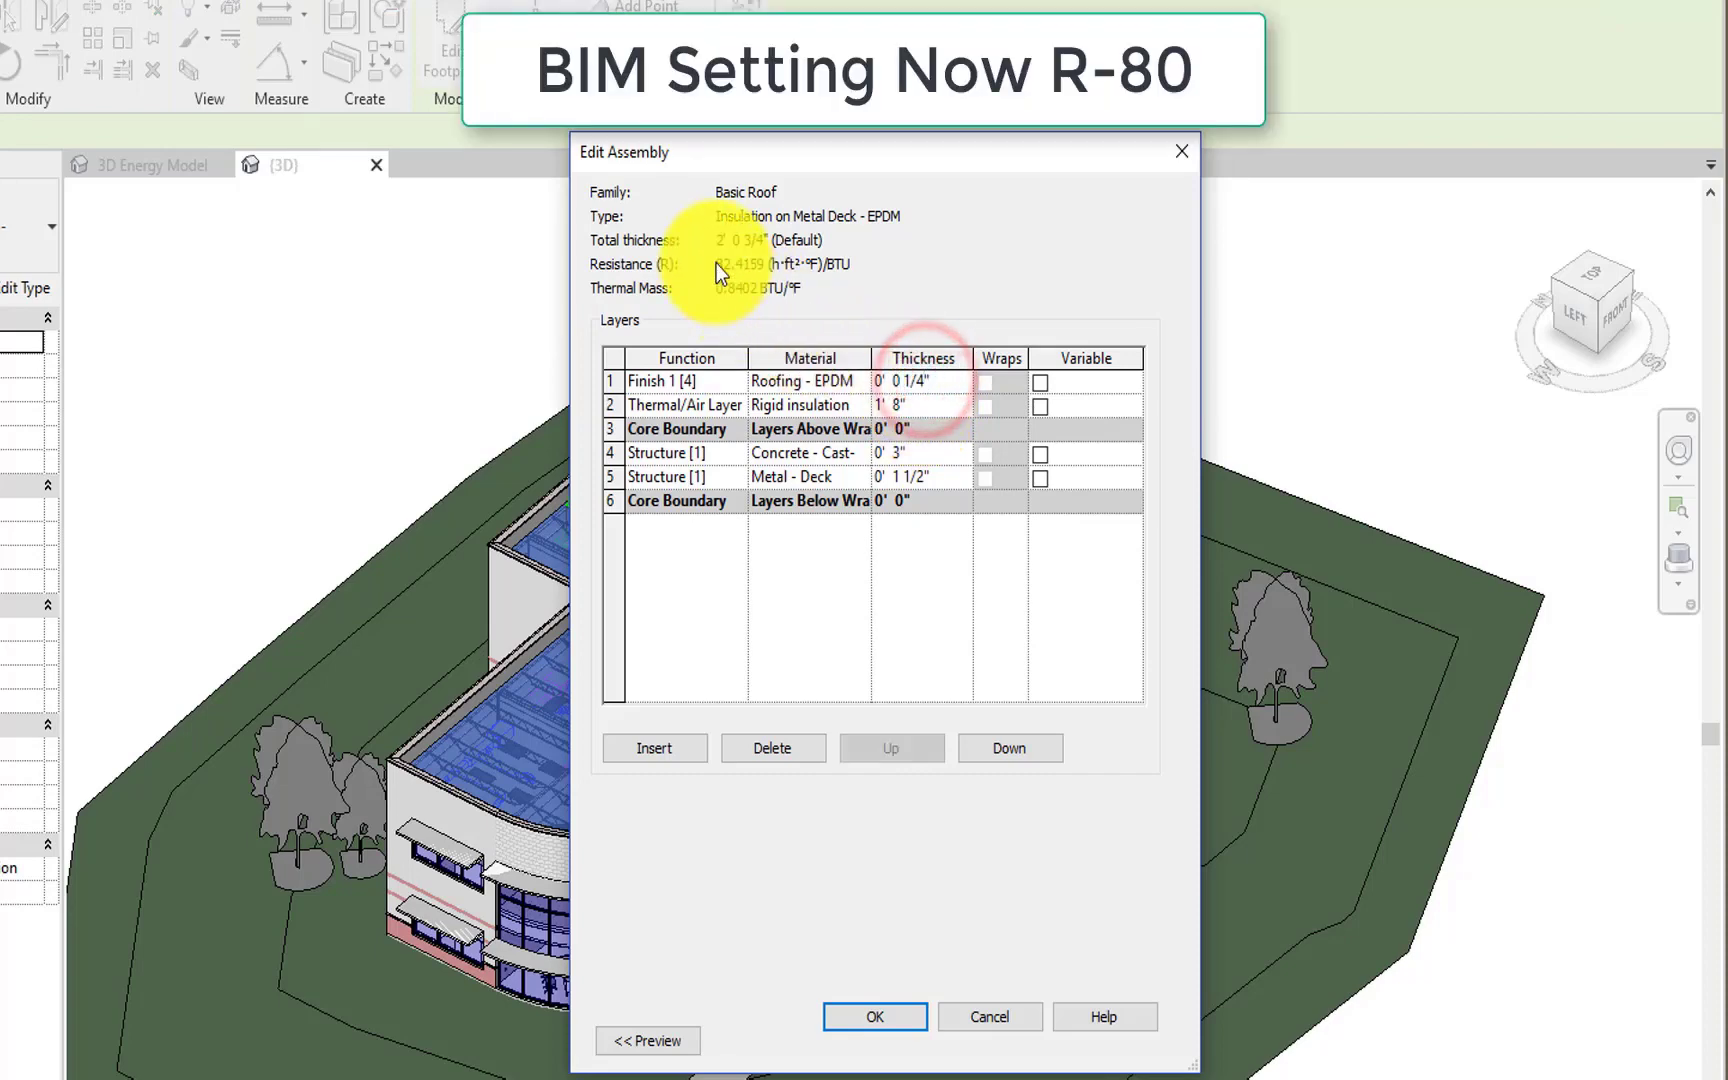
{"action": "left_click", "coordinate": [872, 1019]}
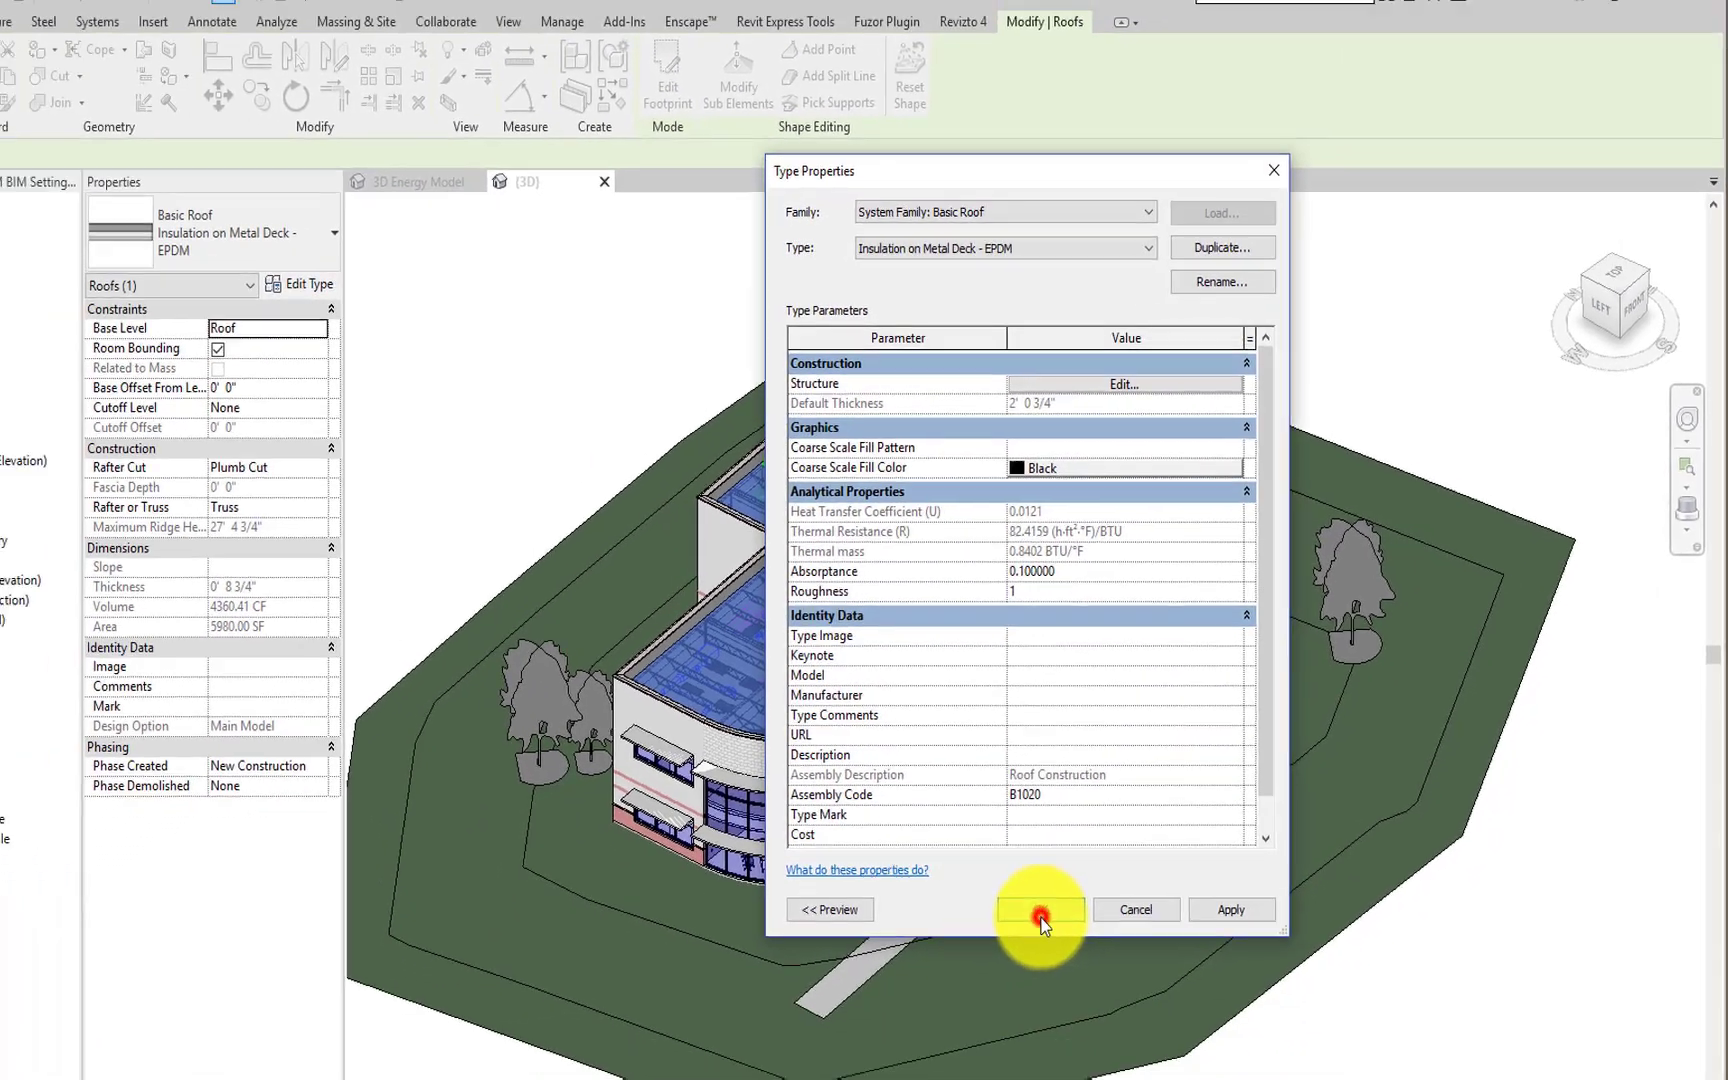
{"action": "left_click", "coordinate": [1041, 912]}
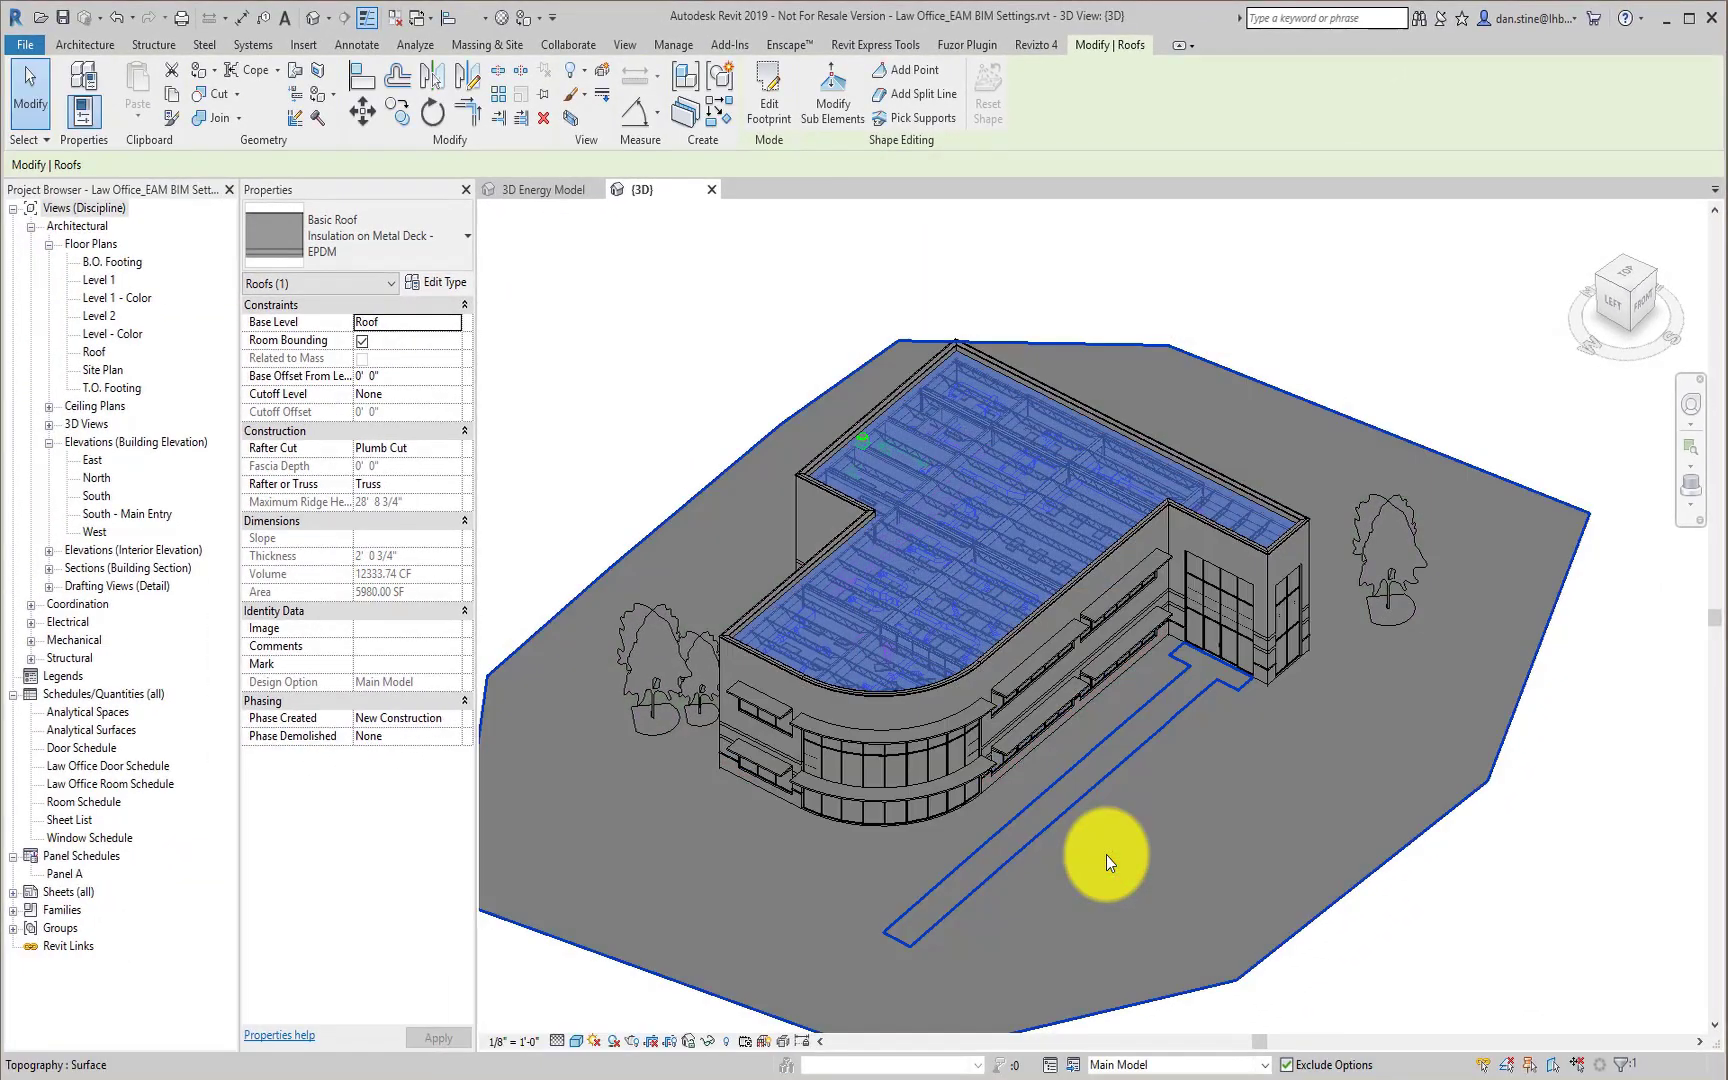
Step: Delete the existing energy model in the 3D Energy Model view and create a new one
{"action": "key", "text": "Escape"}
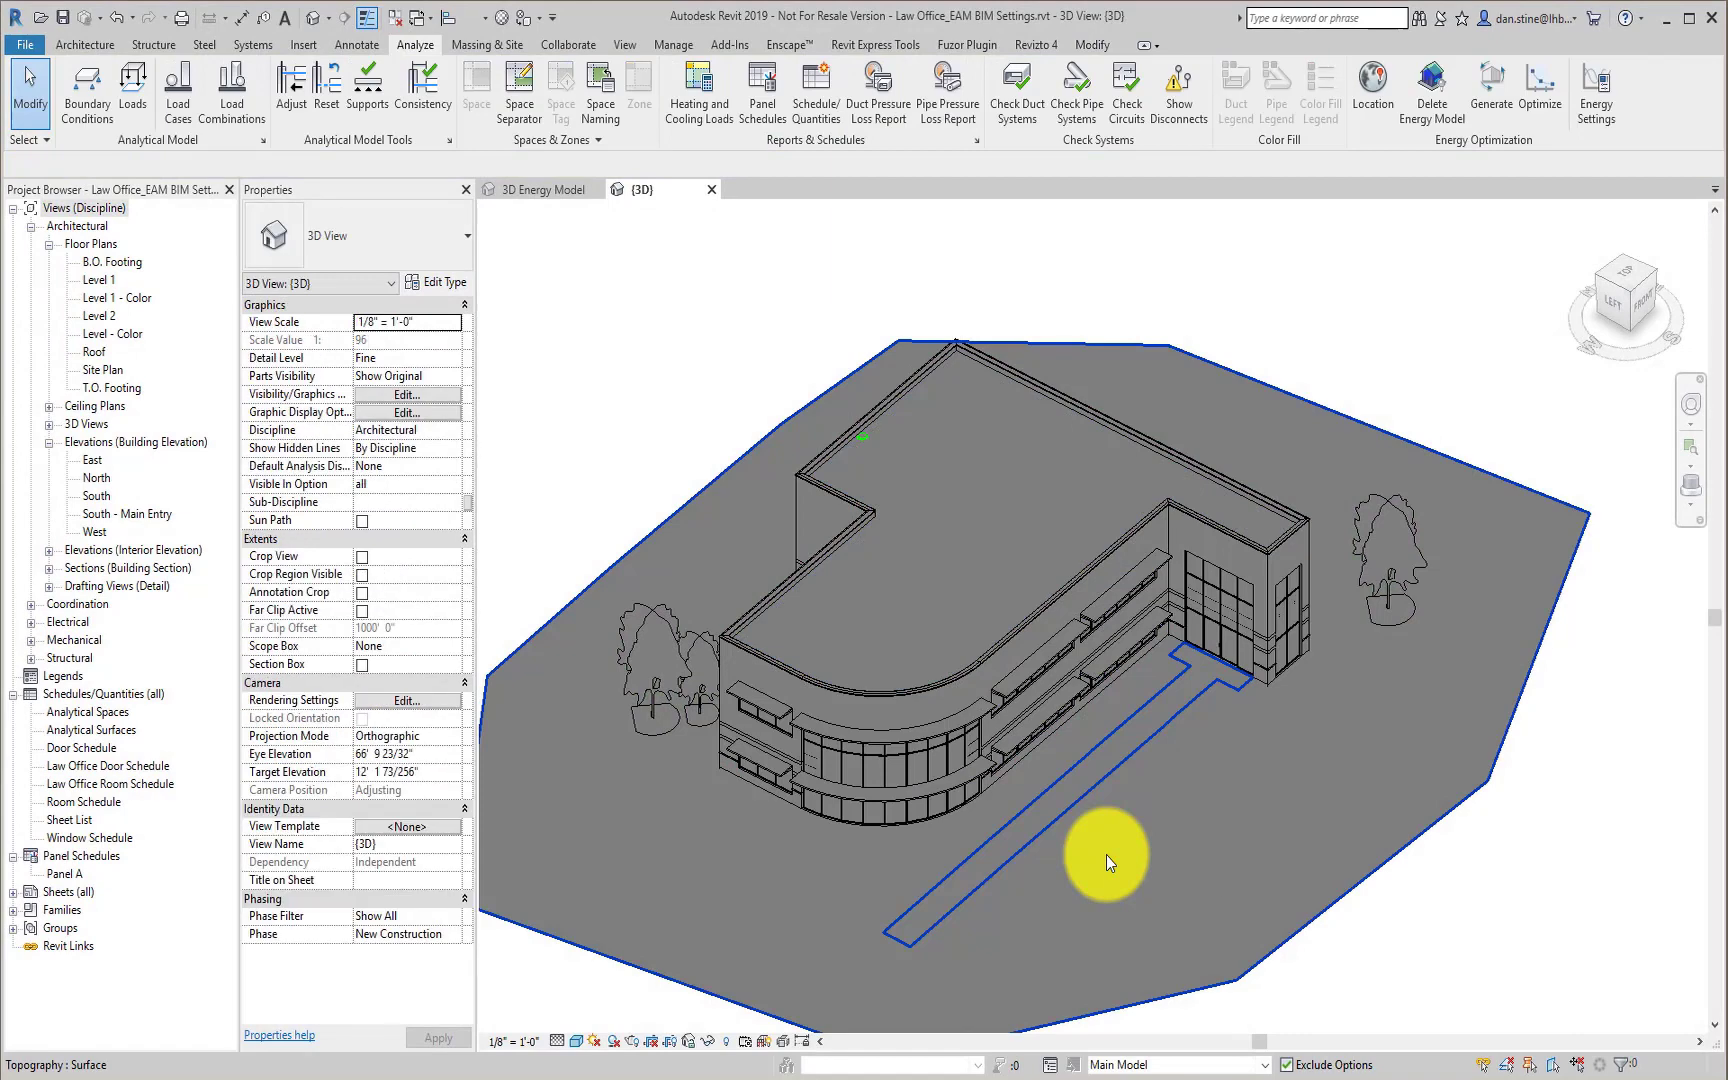
{"action": "left_click", "coordinate": [552, 190]}
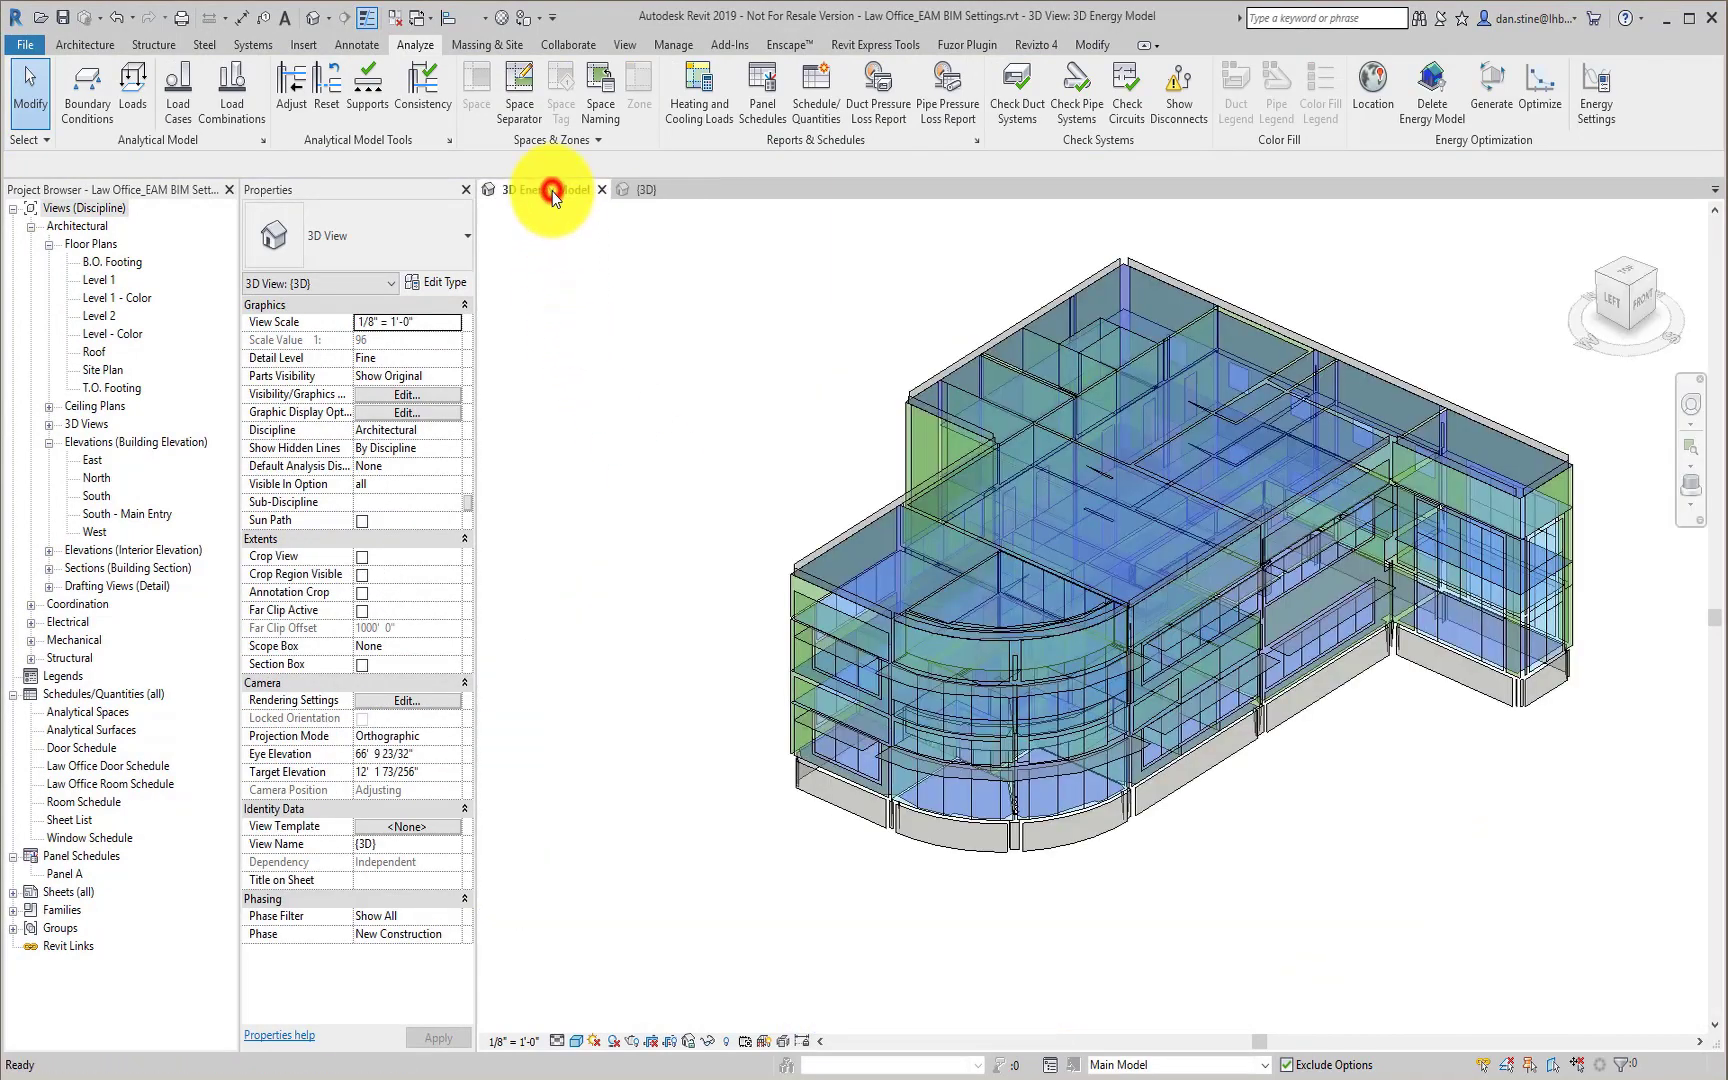
{"action": "left_click", "coordinate": [1418, 94]}
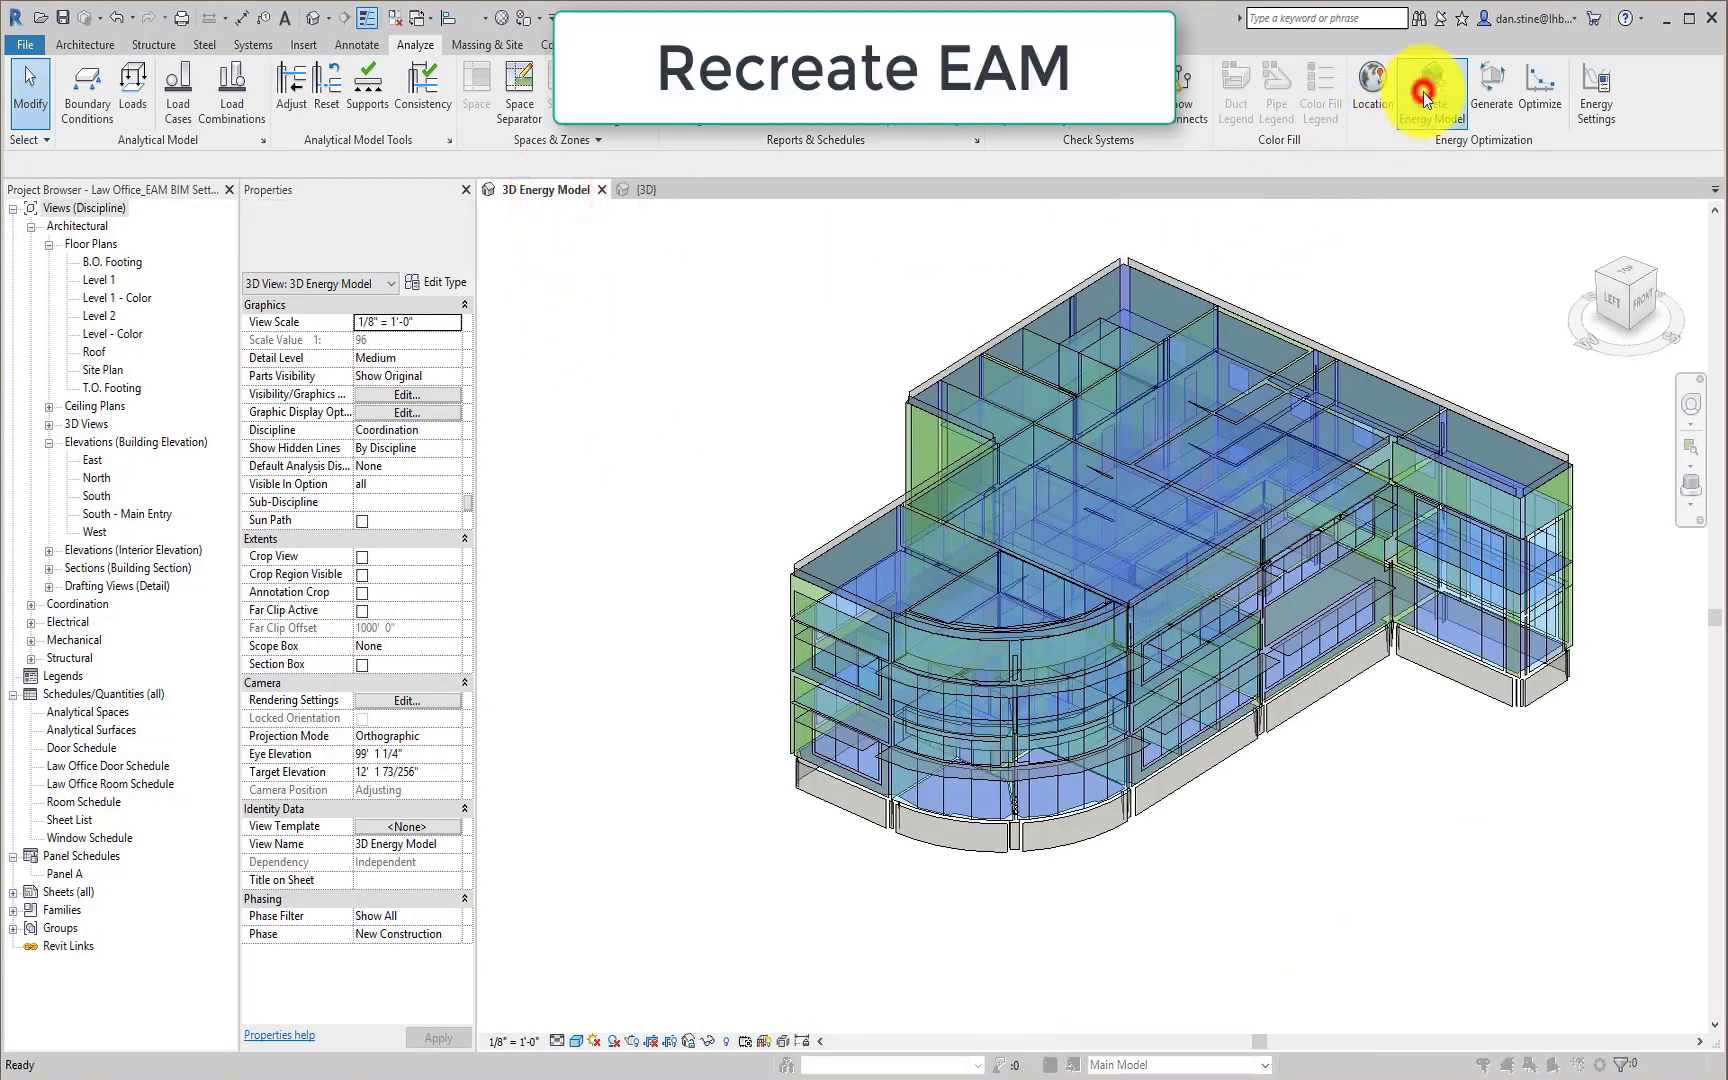
{"action": "left_click", "coordinate": [943, 585]}
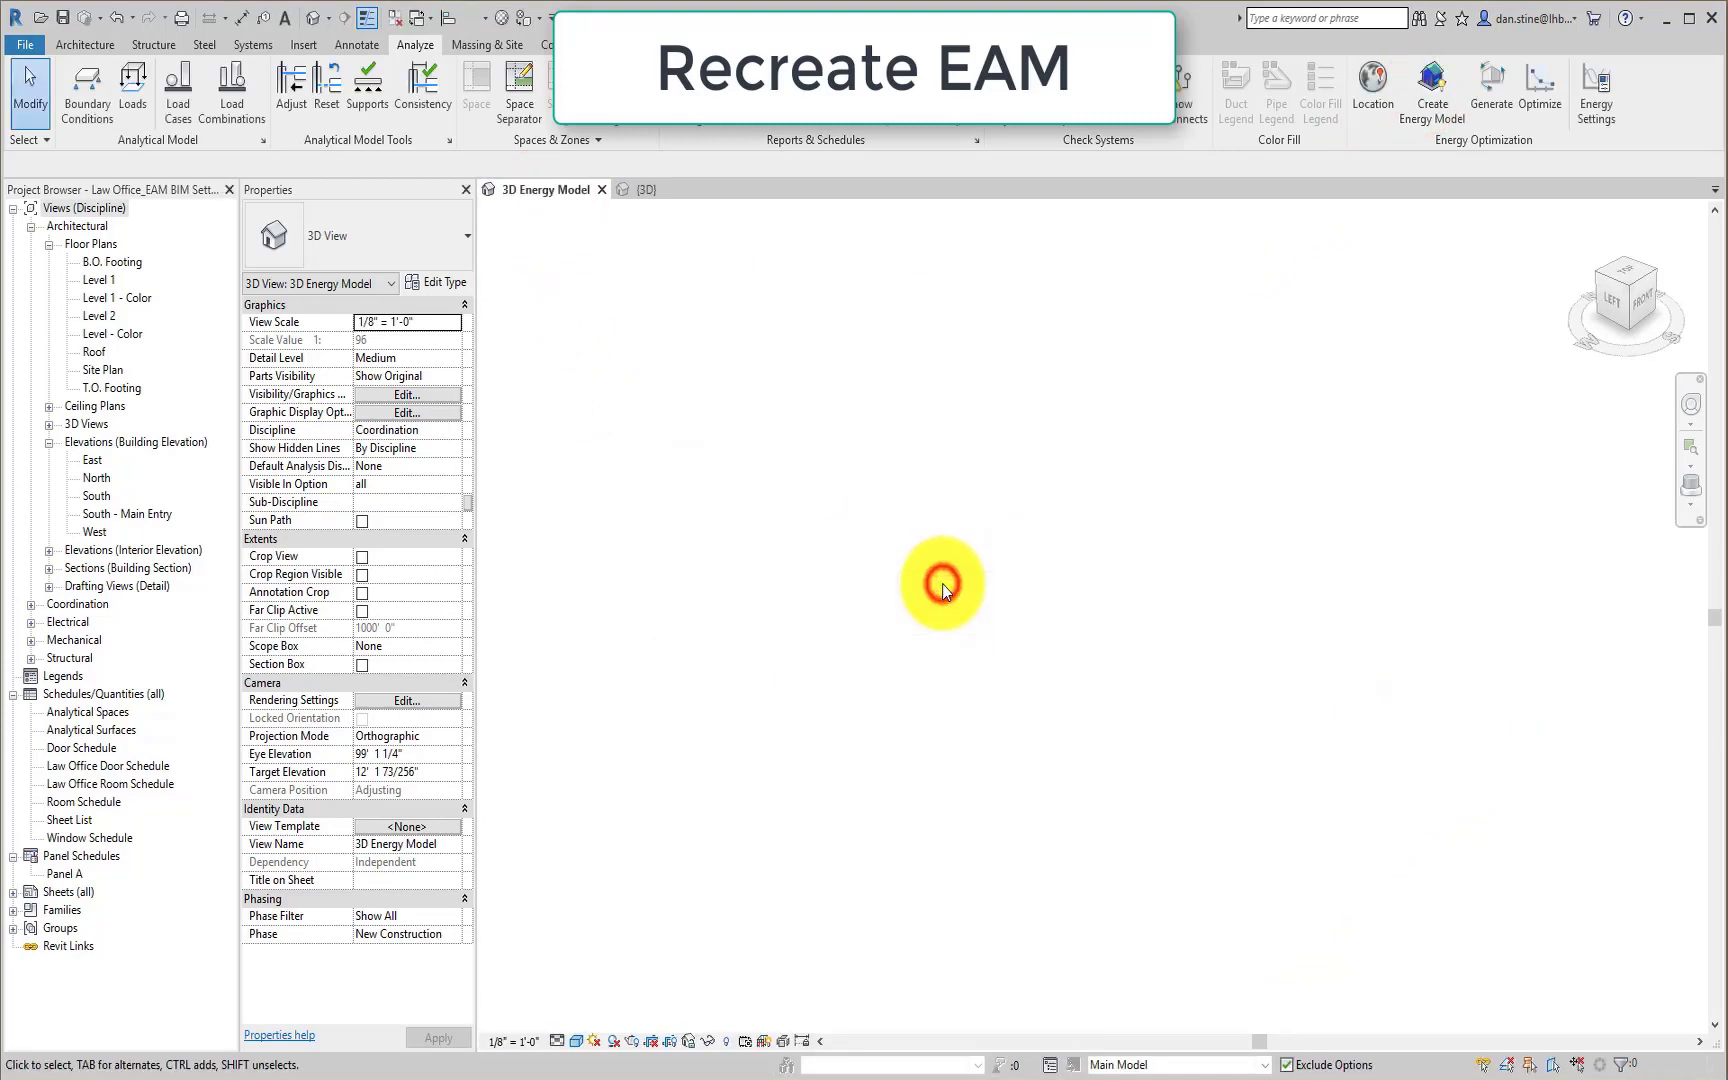
{"action": "left_click", "coordinate": [1426, 95]}
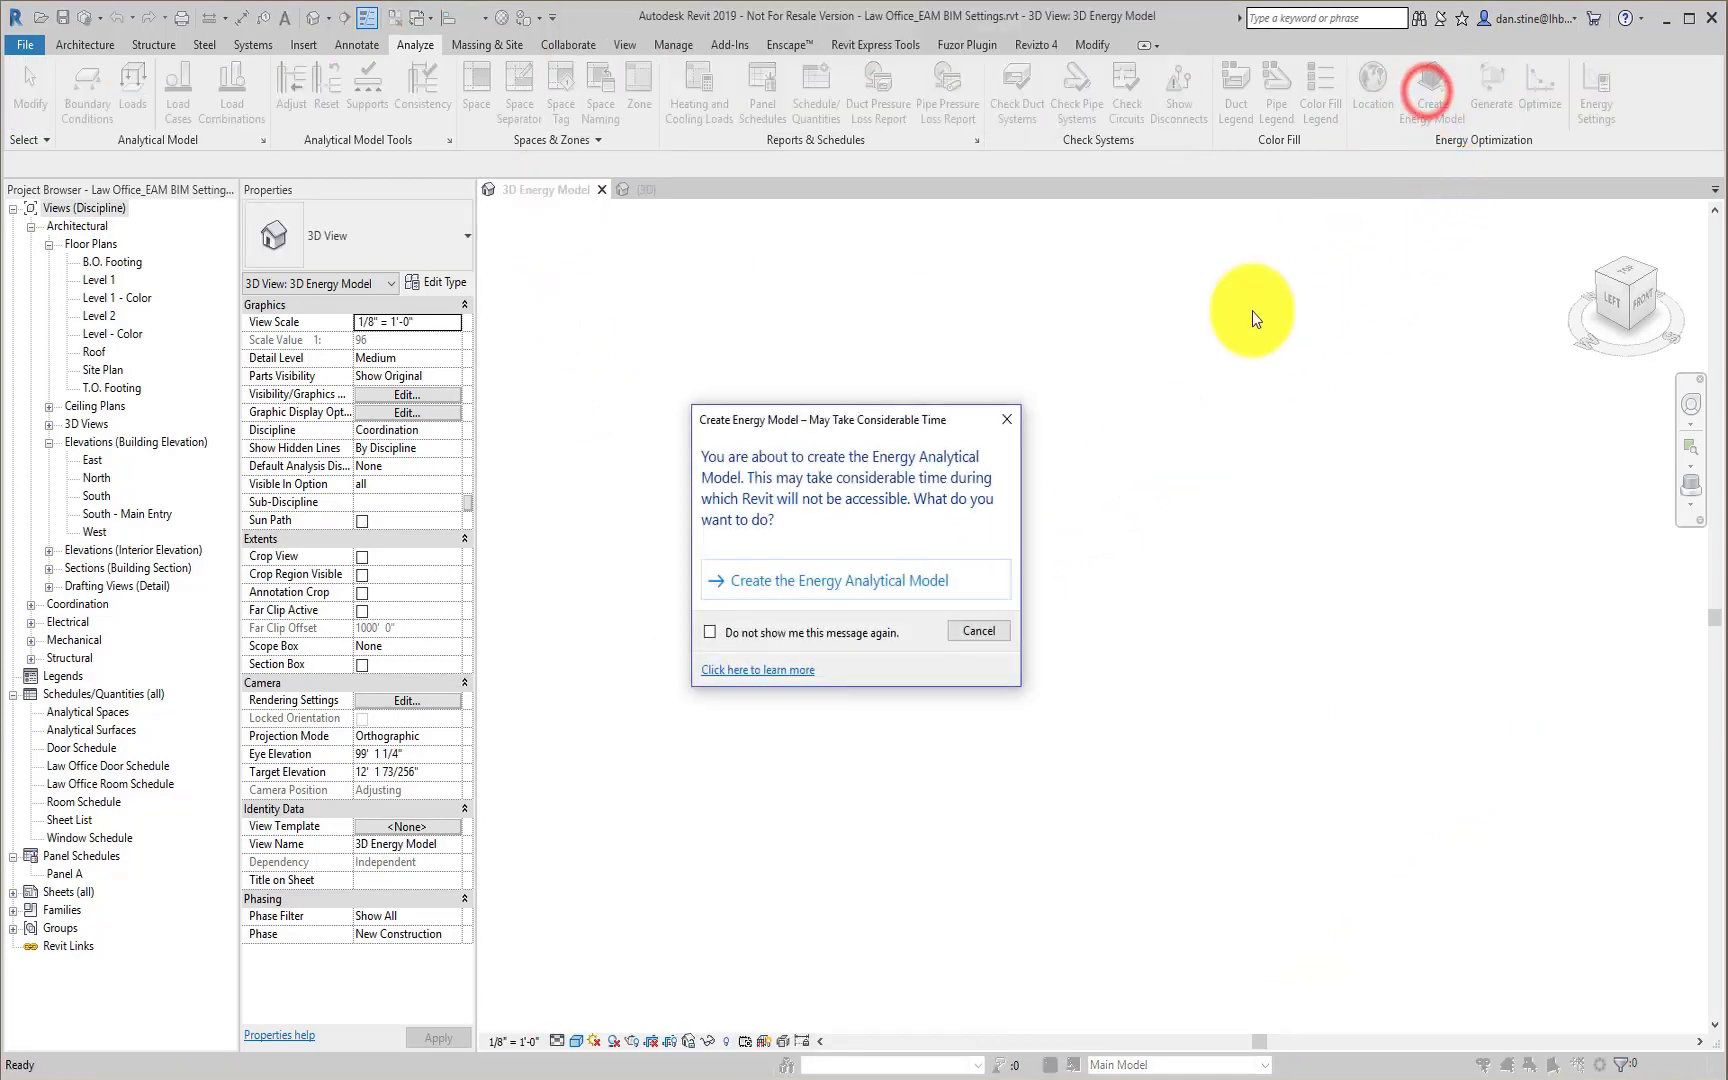
{"action": "left_click", "coordinate": [885, 579]}
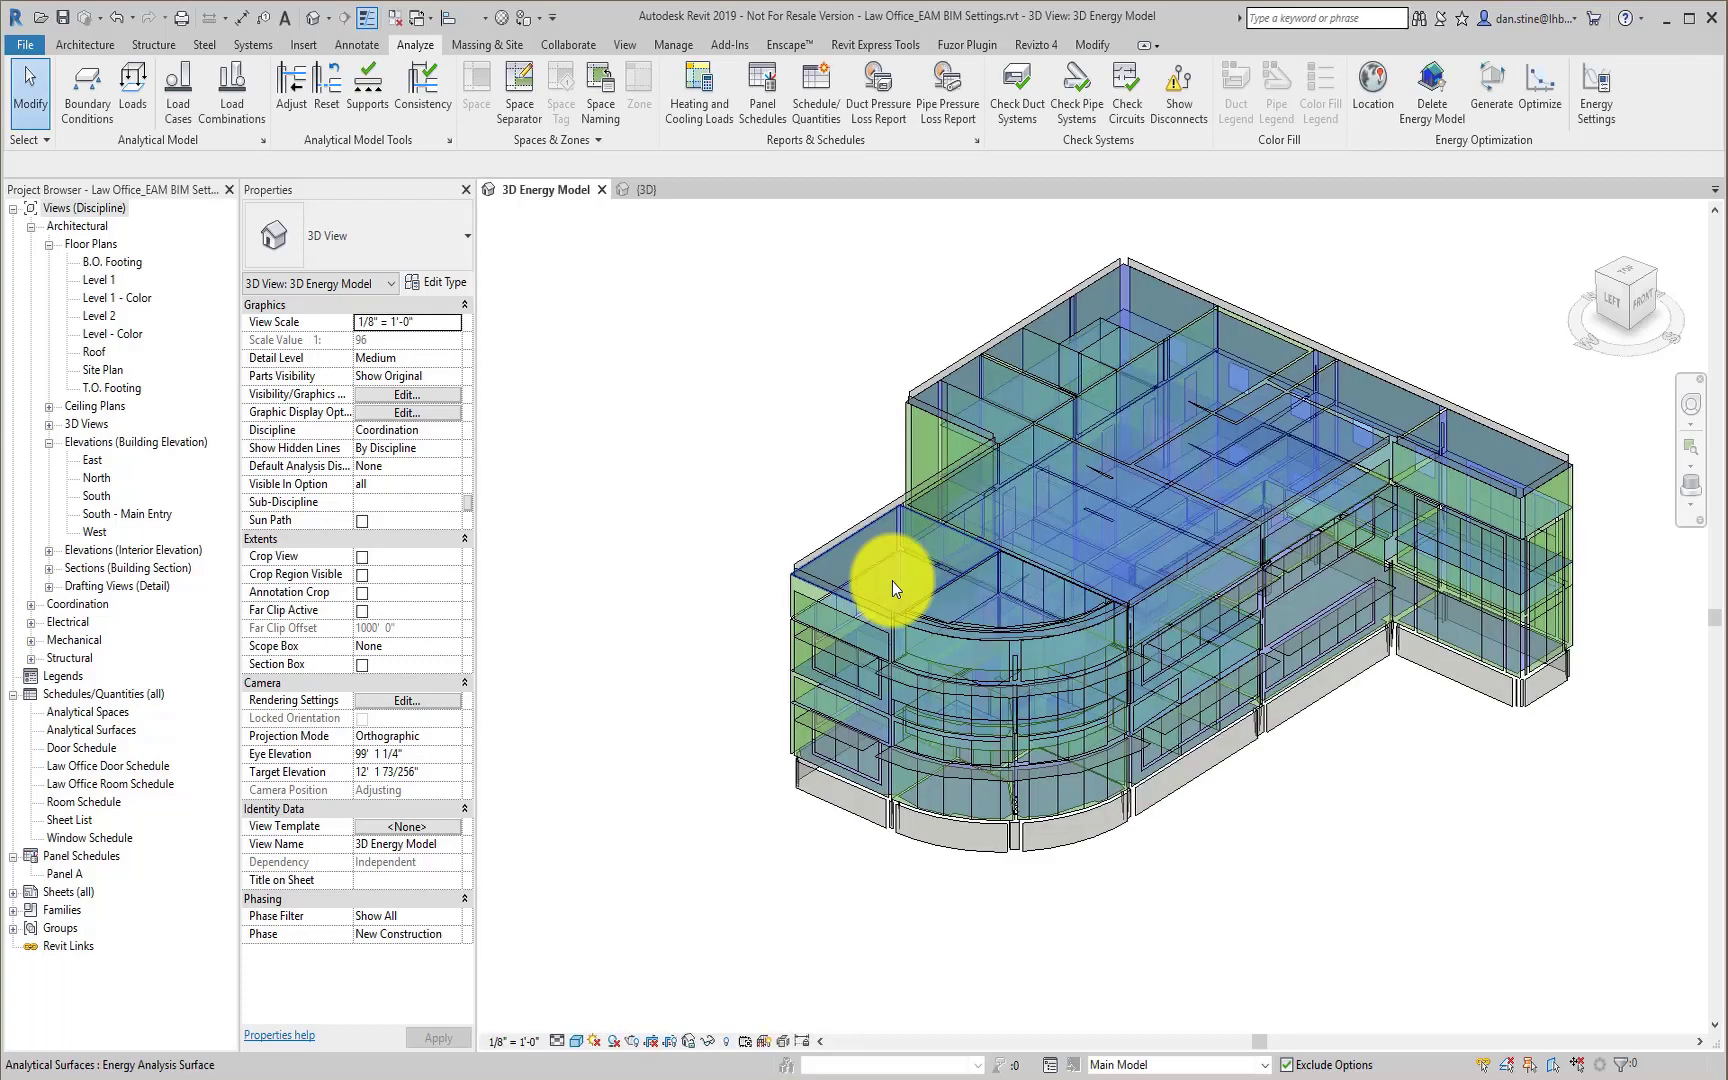
Step: Generate the simulation using the existing energy analytical model and dismiss the notice
{"action": "left_click", "coordinate": [1503, 95]}
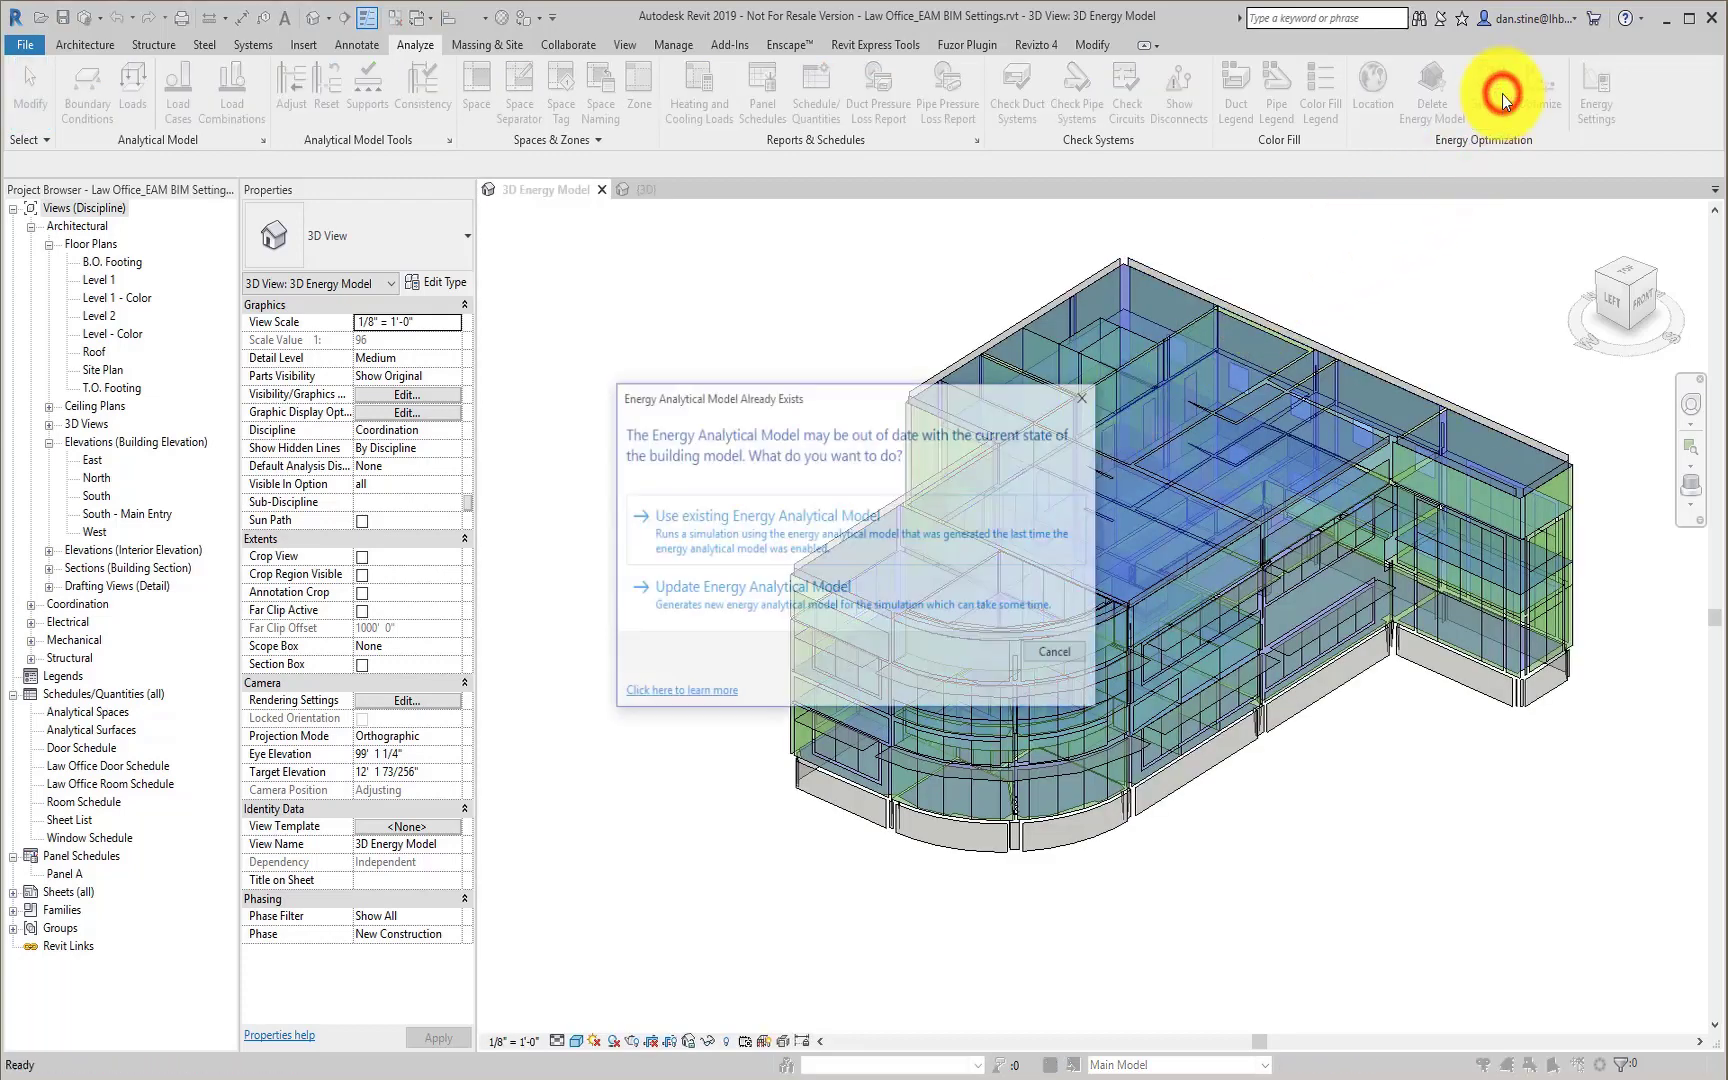
{"action": "left_click", "coordinate": [810, 524]}
{"action": "left_click", "coordinate": [923, 656]}
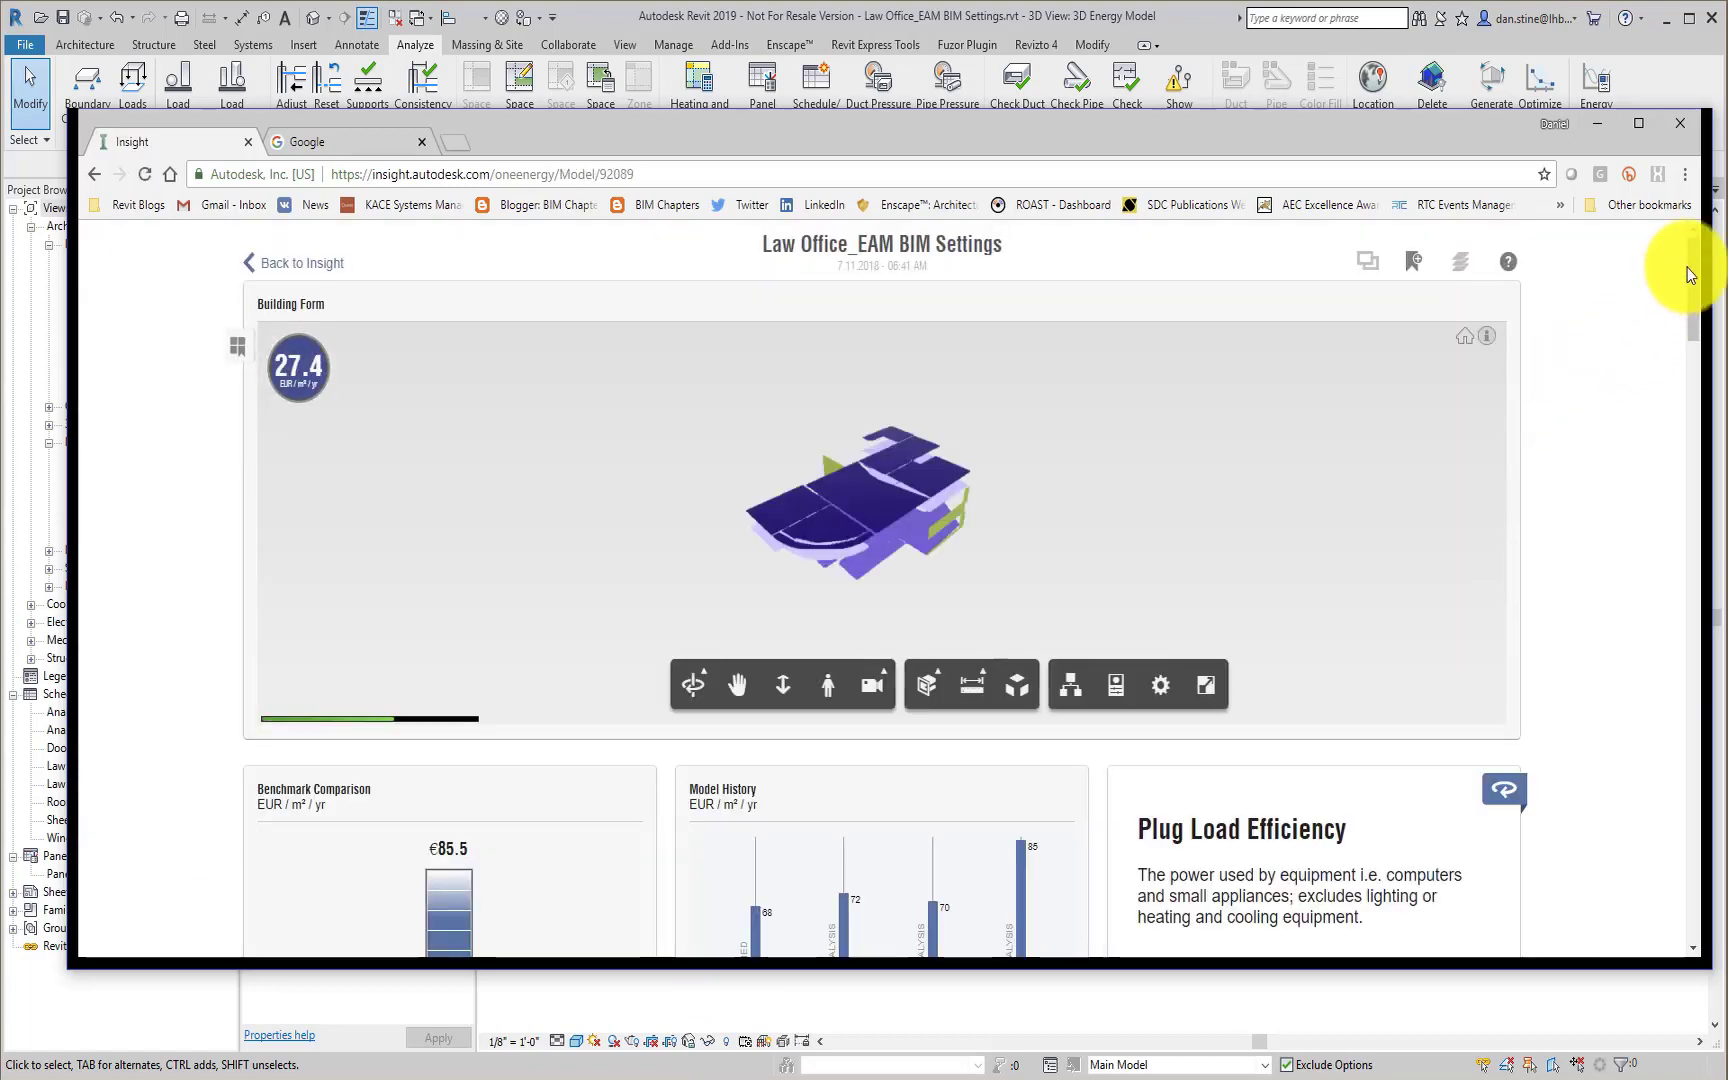
{"action": "left_click_drag", "start_coordinate": [1690, 271], "coordinate": [1696, 533]}
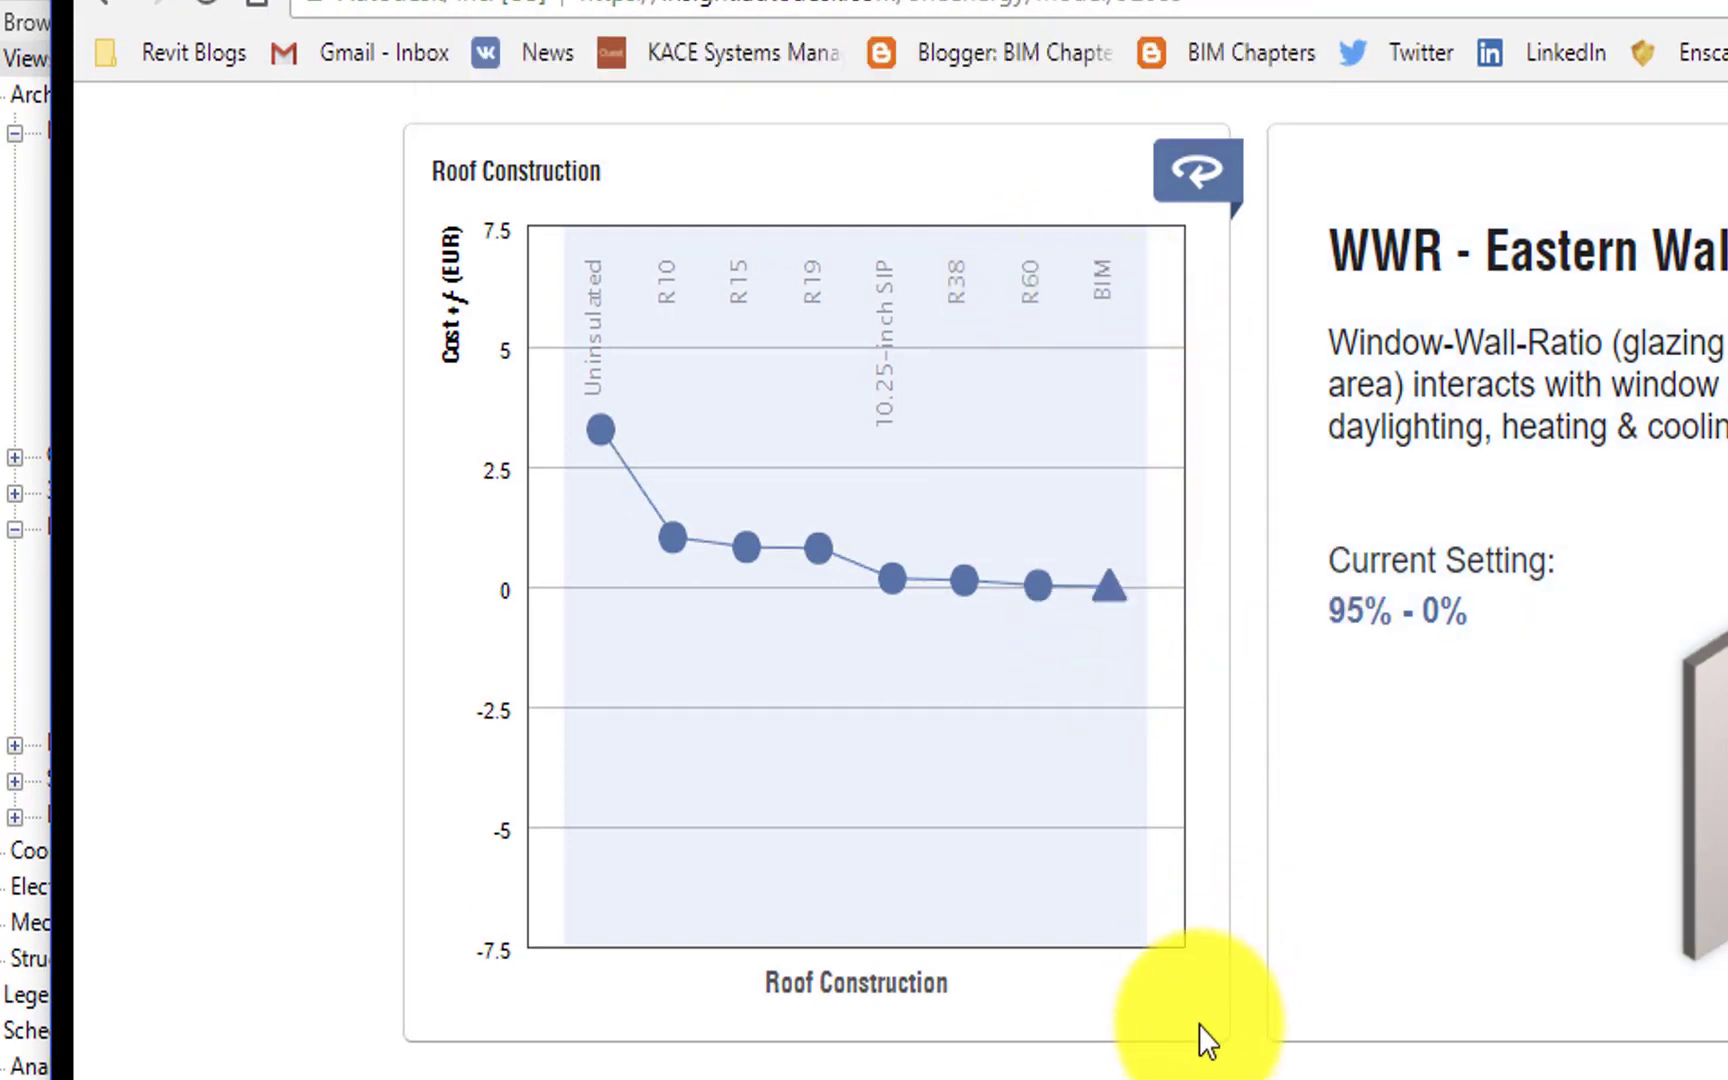
{"action": "scroll", "coordinate": [1199, 1025], "scroll_direction": "up", "scroll_amount": 1}
{"action": "scroll", "coordinate": [1088, 947], "scroll_direction": "up", "scroll_amount": 3}
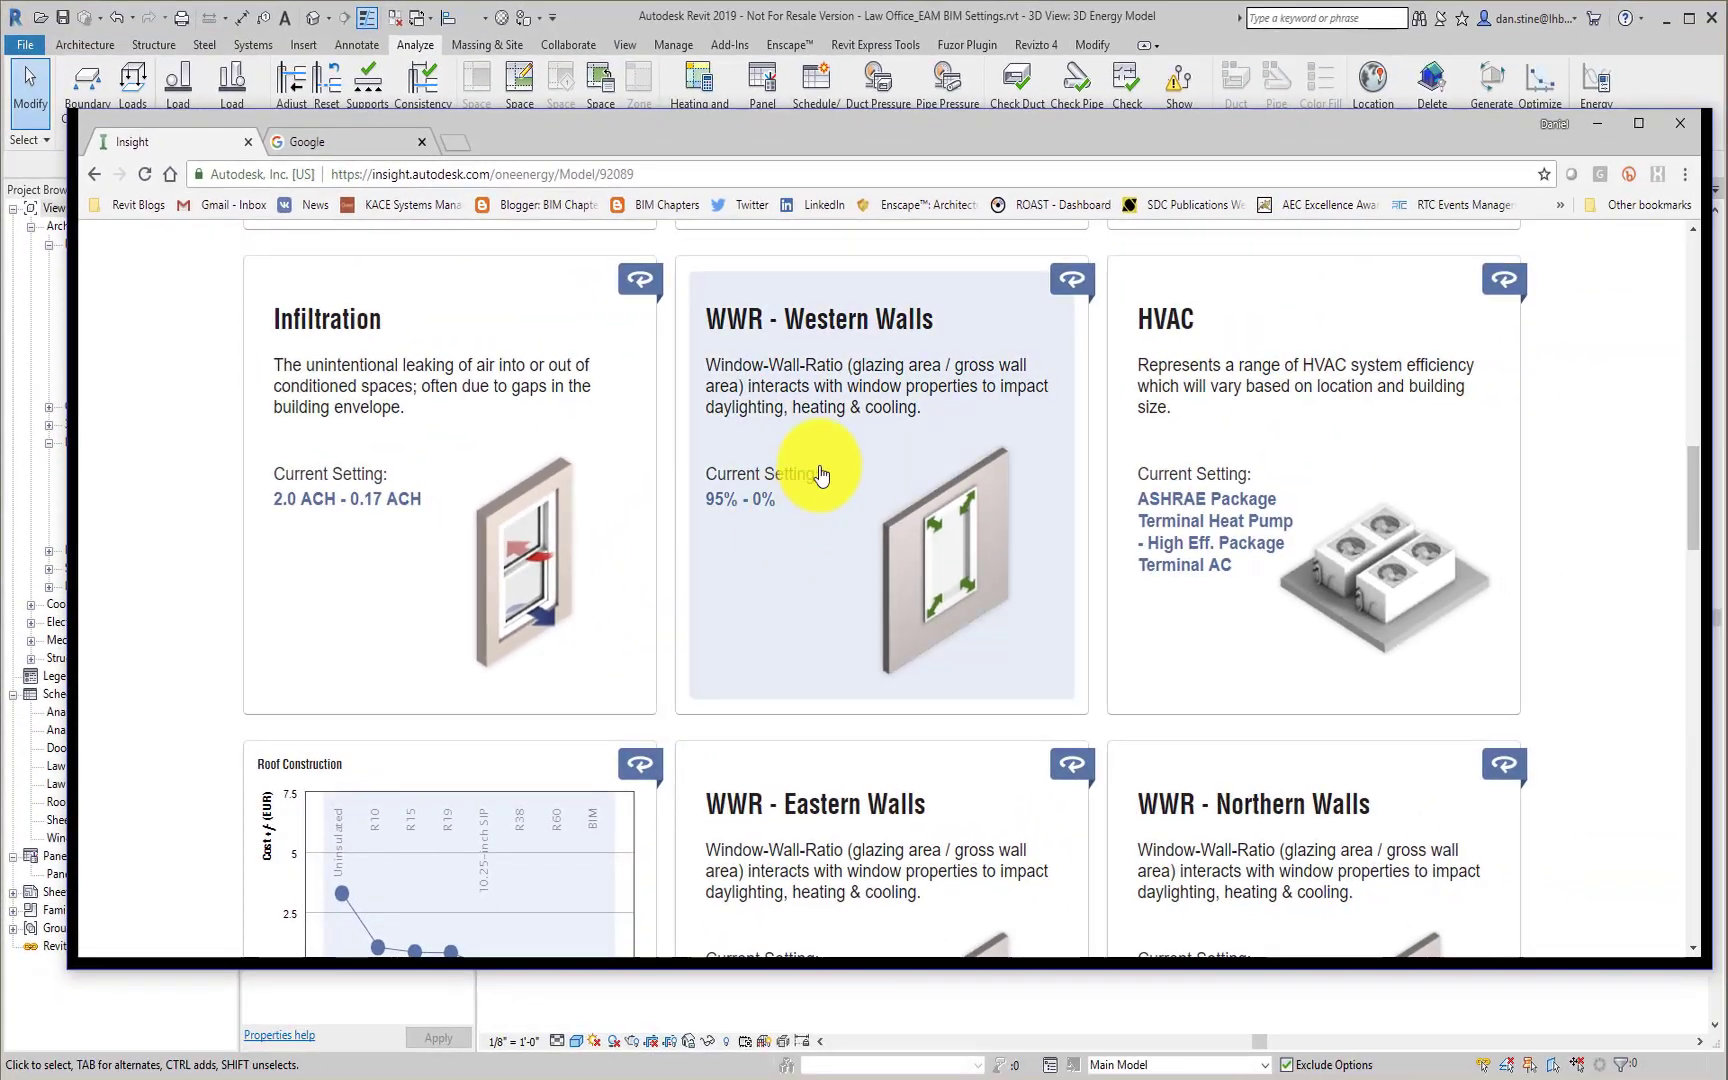
{"action": "scroll", "coordinate": [820, 474], "scroll_direction": "up", "scroll_amount": 2}
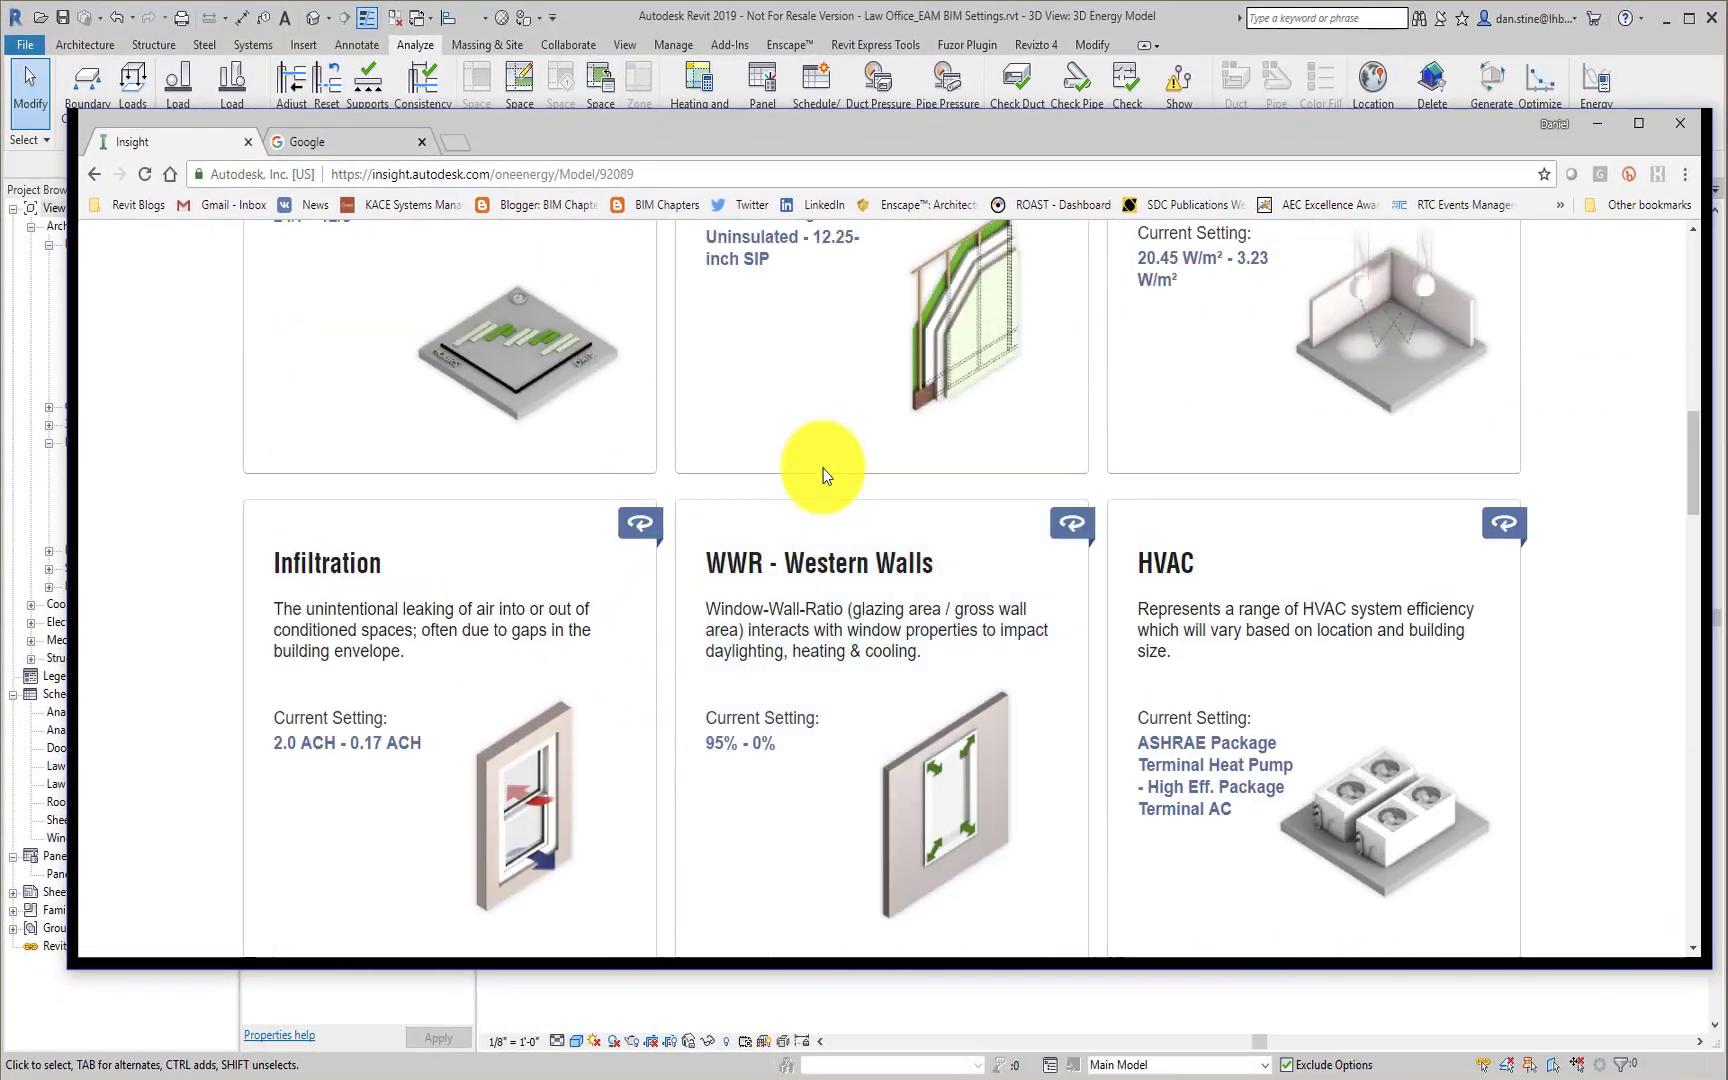
{"action": "scroll", "coordinate": [821, 471], "scroll_direction": "up", "scroll_amount": 2}
Step: Flip the Wall Construction card to its cost chart, BIM option showing 0.00 as modeled
{"action": "left_click", "coordinate": [1070, 278]}
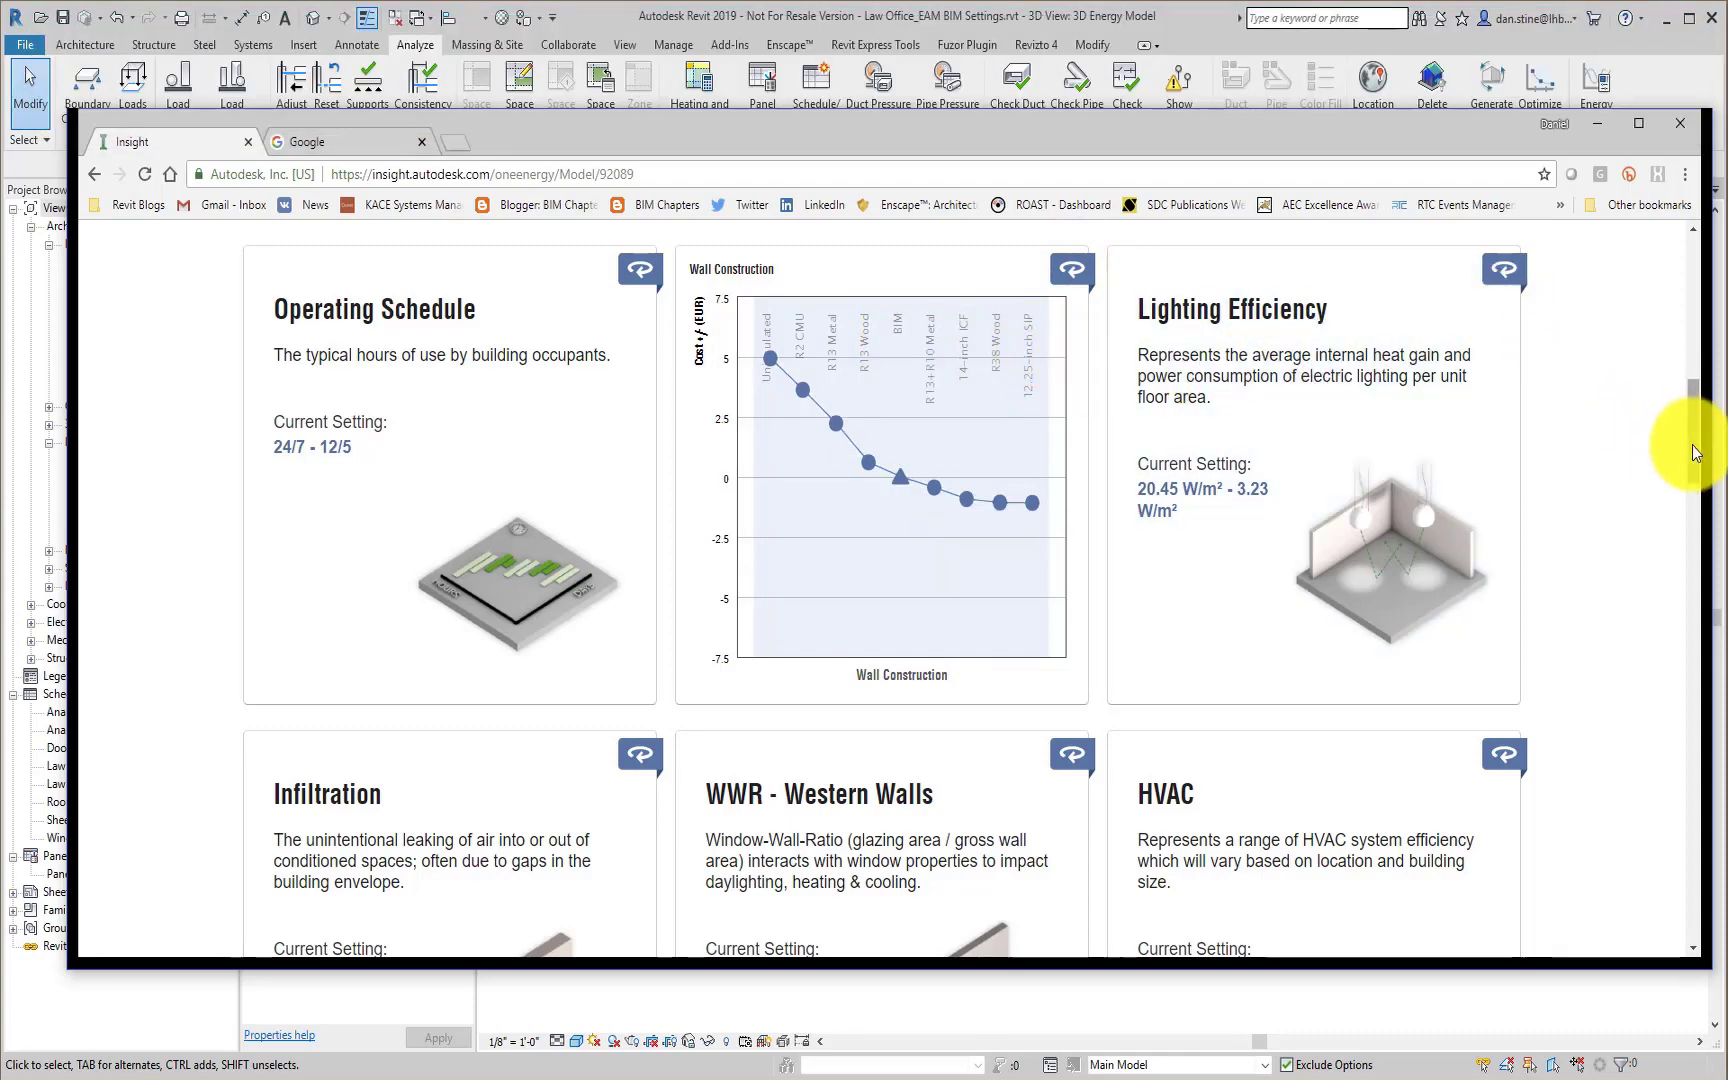
{"action": "left_click_drag", "start_coordinate": [1695, 452], "coordinate": [1698, 297]}
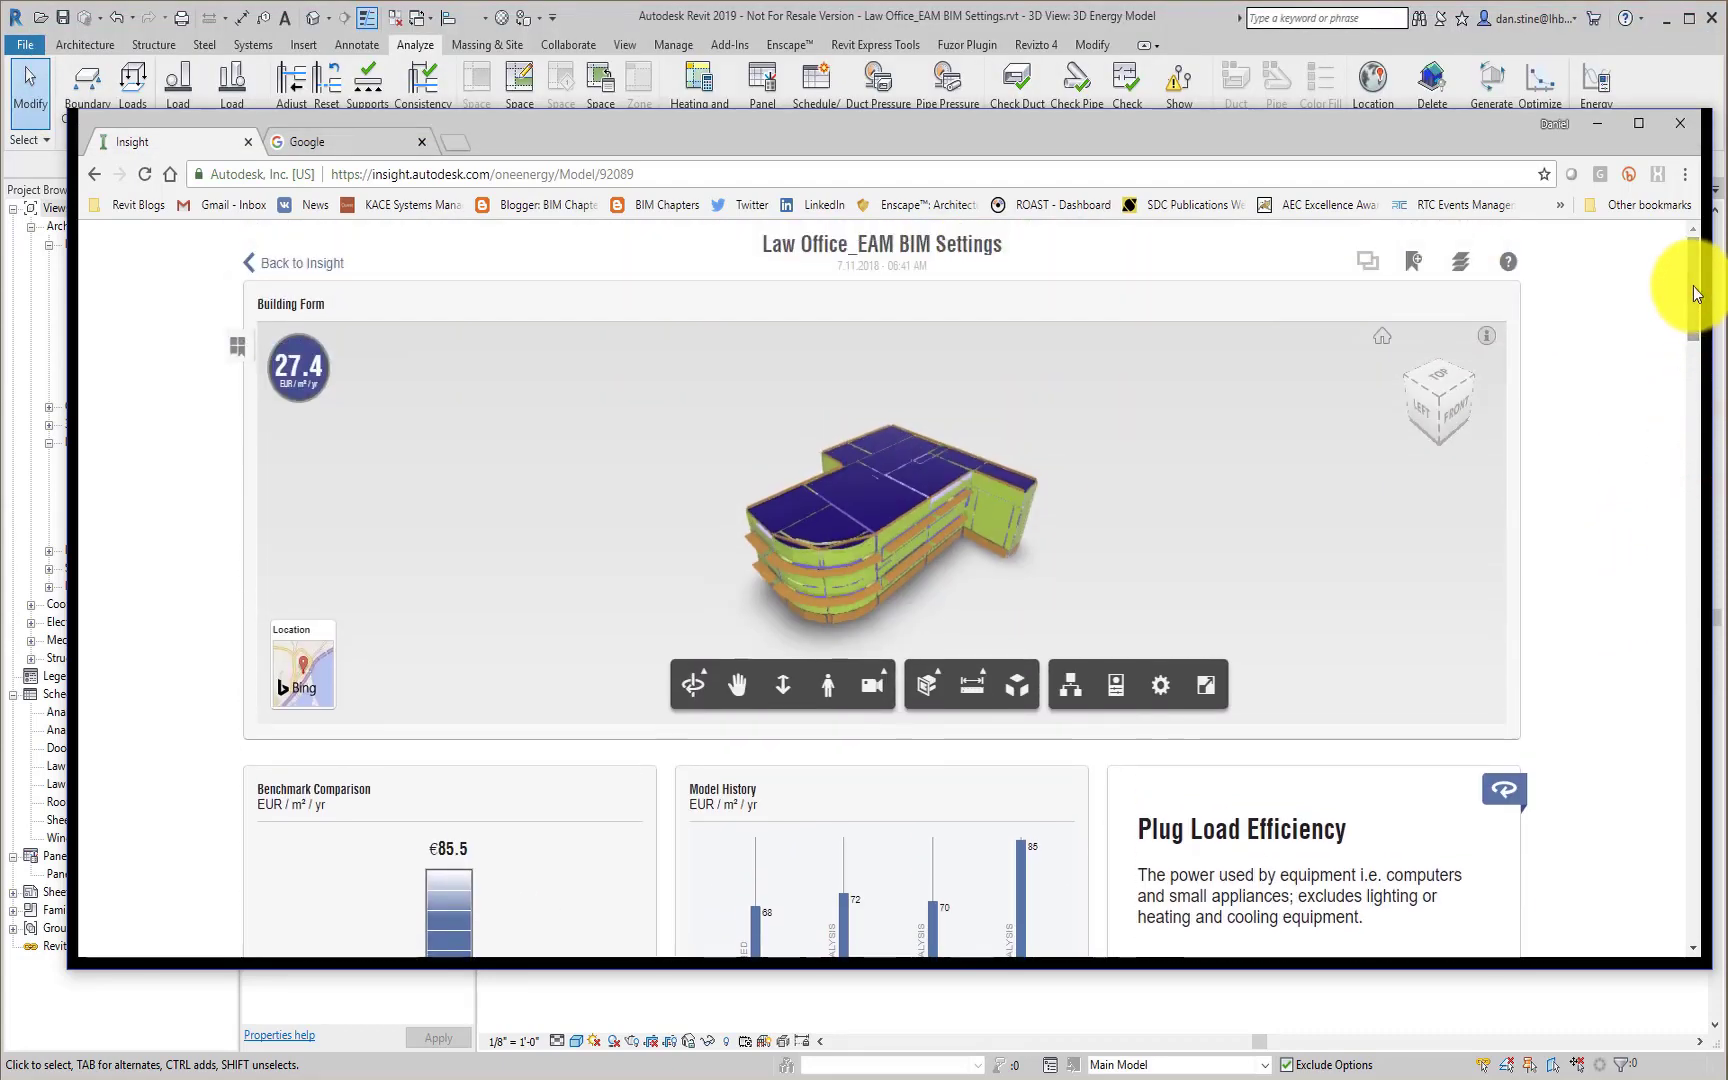
Step: Return to the Law Office overview and compare the models under the Net Zero Goal scenario
{"action": "left_click", "coordinate": [309, 262]}
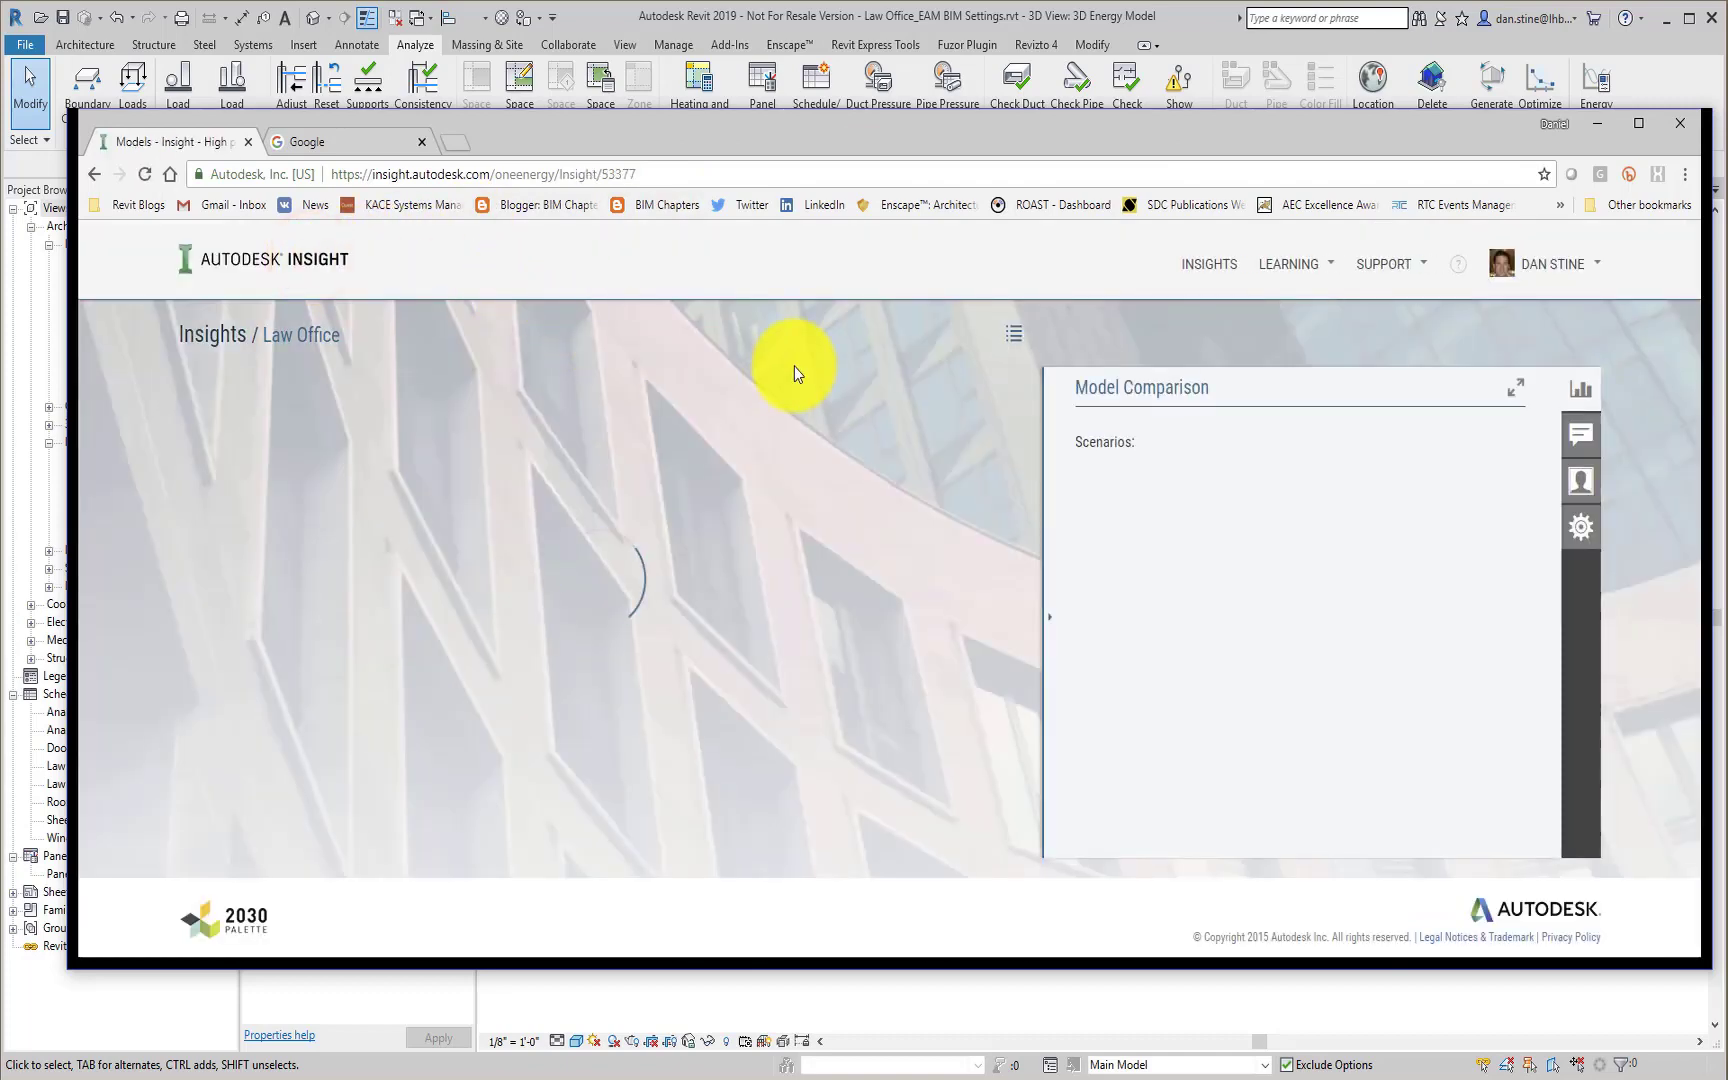
{"action": "left_click", "coordinate": [1303, 452]}
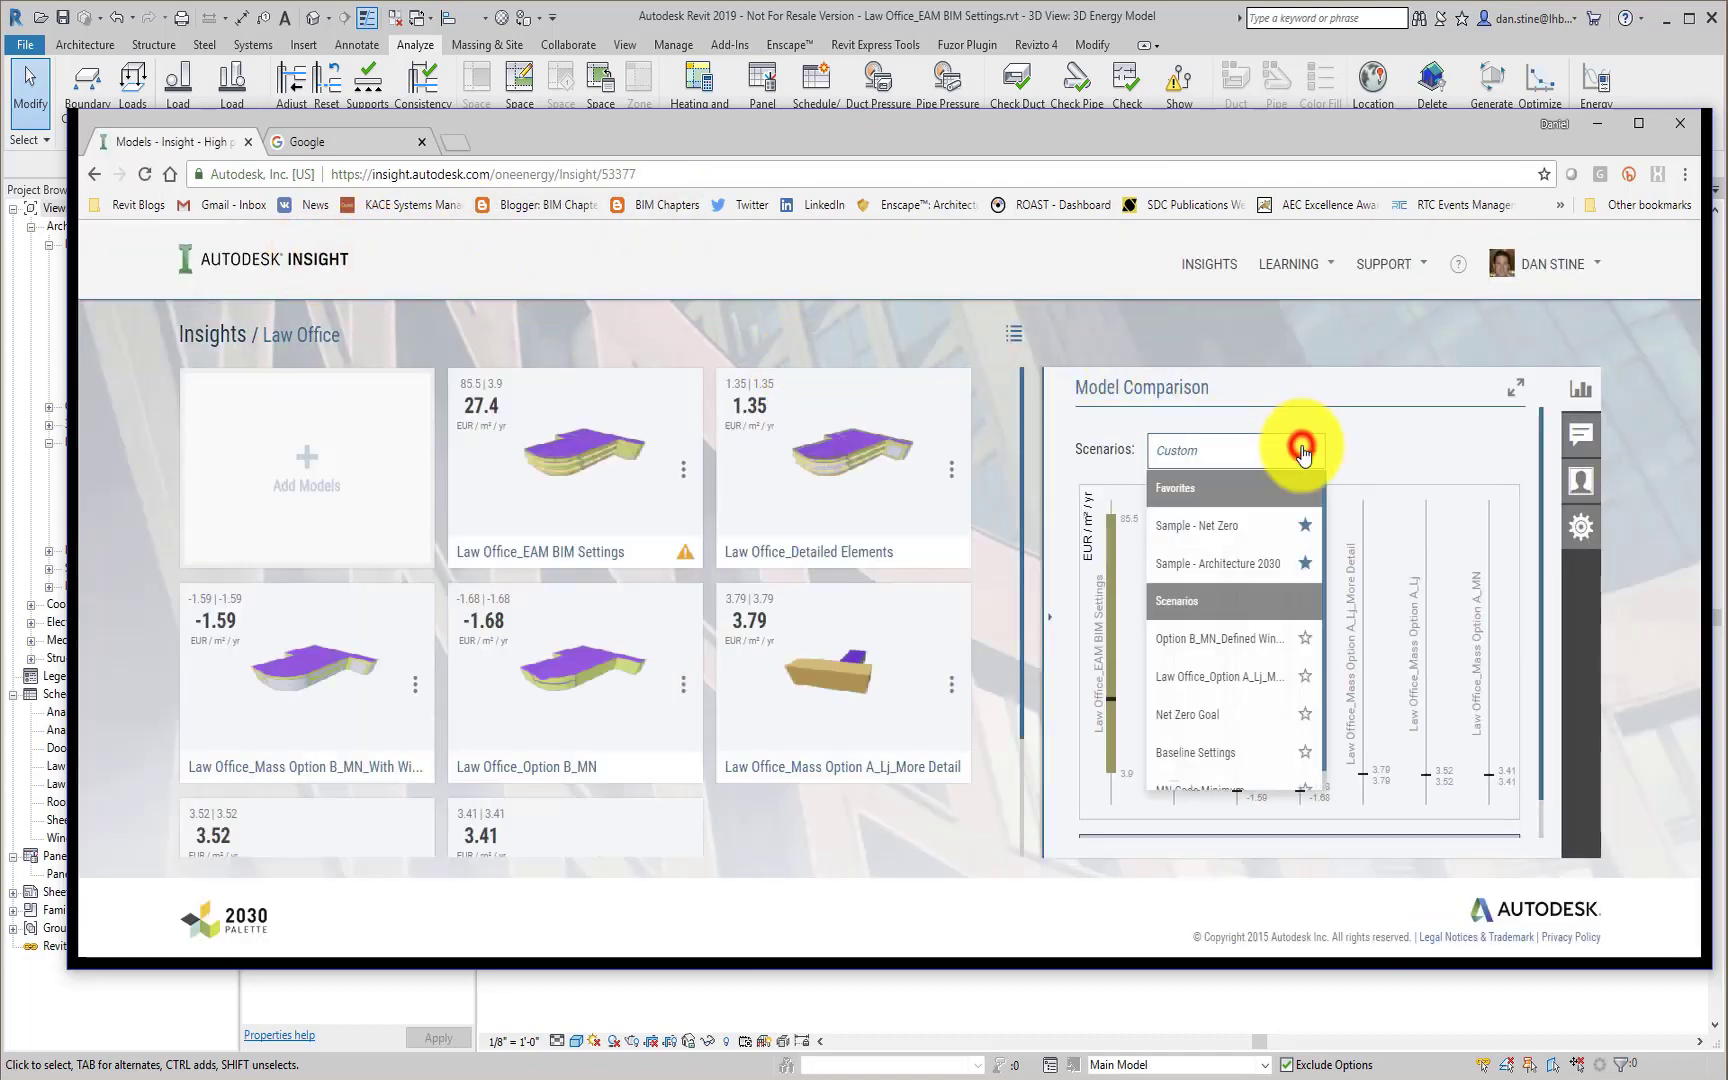
{"action": "left_click", "coordinate": [1204, 712]}
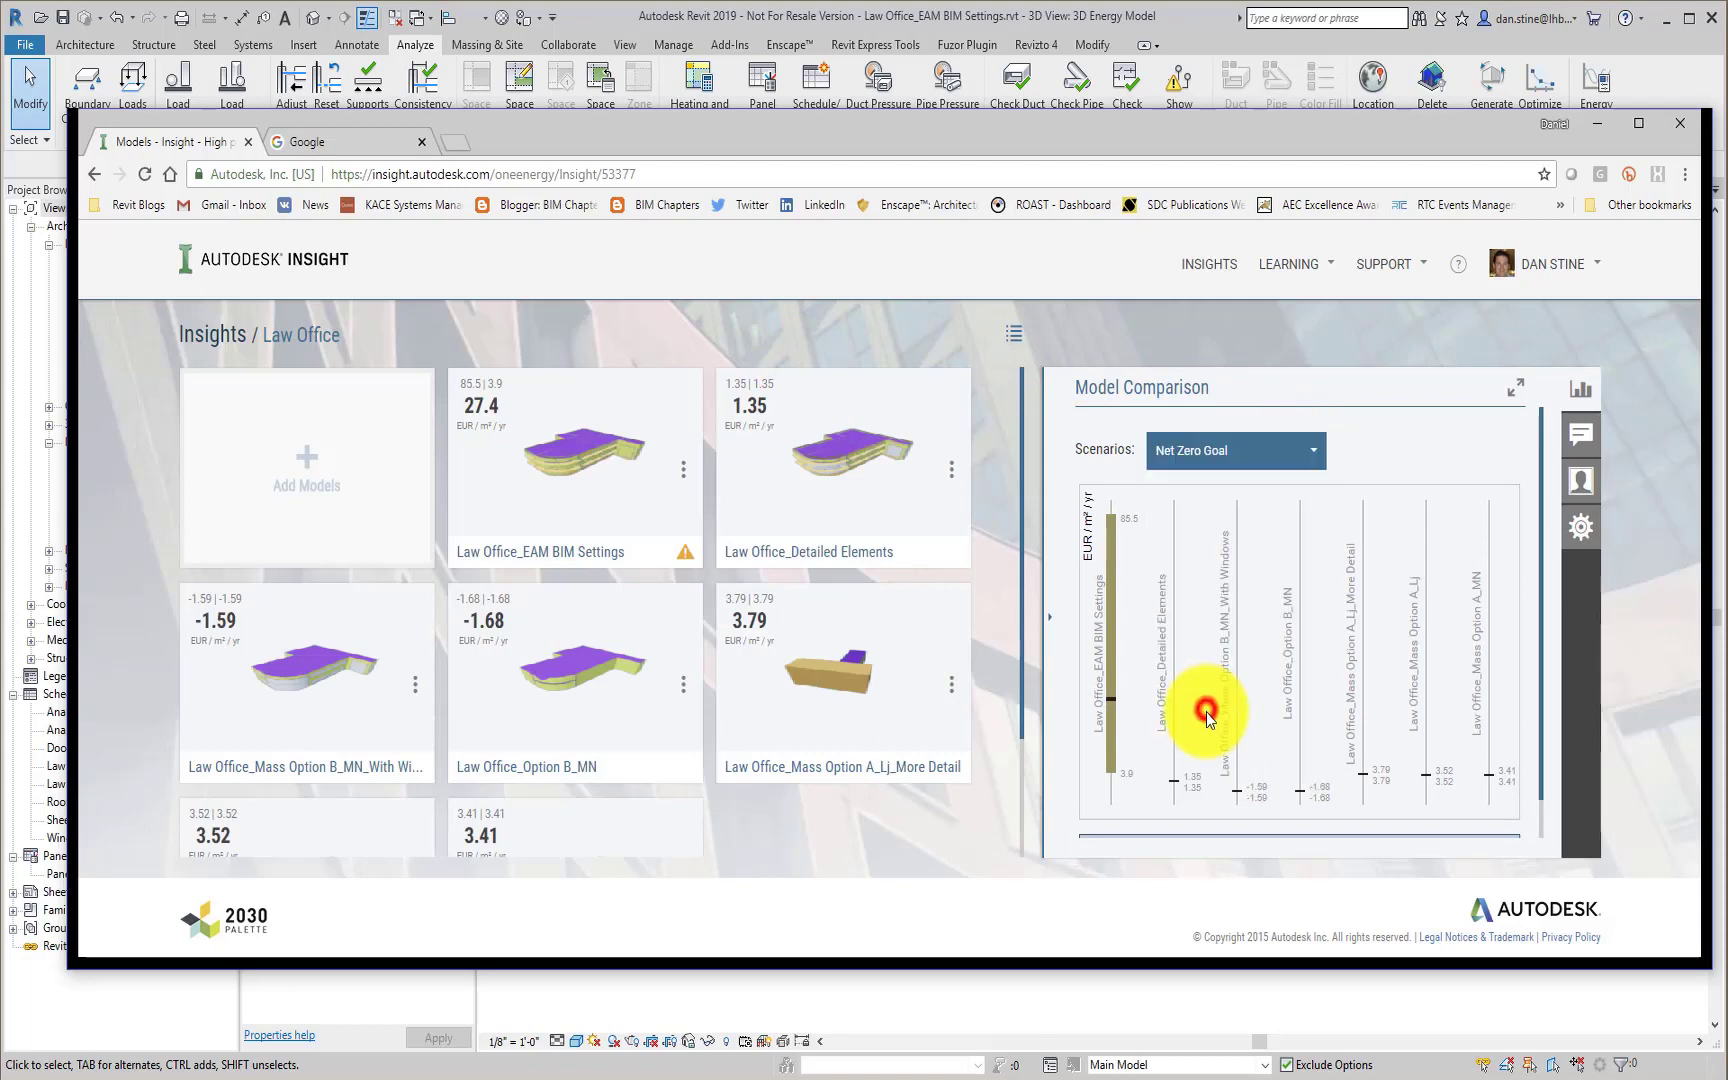